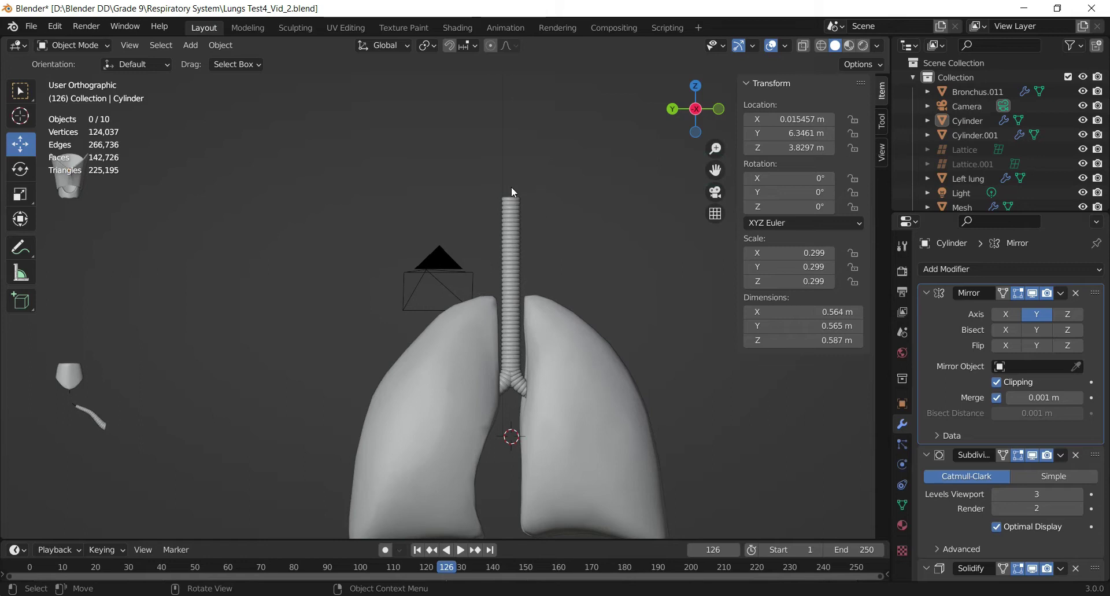
Examine the lungs and trachea together with the separate airway parts placed beside them
{"action": "left_click_drag", "start_coordinate": [715, 170], "coordinate": [1061, 156]}
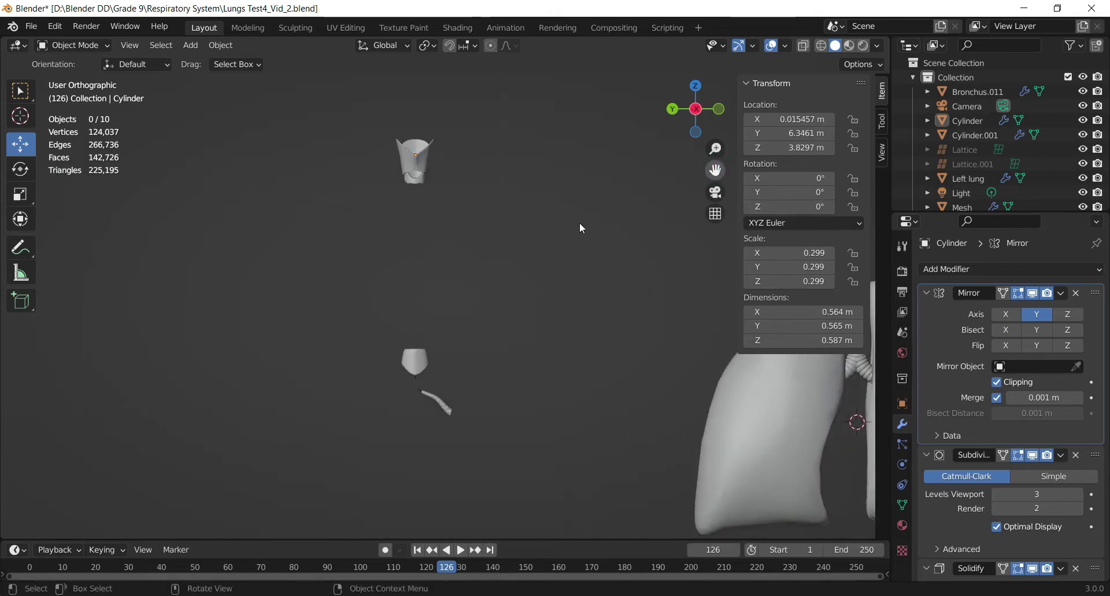
{"action": "scroll", "coordinate": [480, 232], "scroll_direction": "up", "scroll_amount": 1}
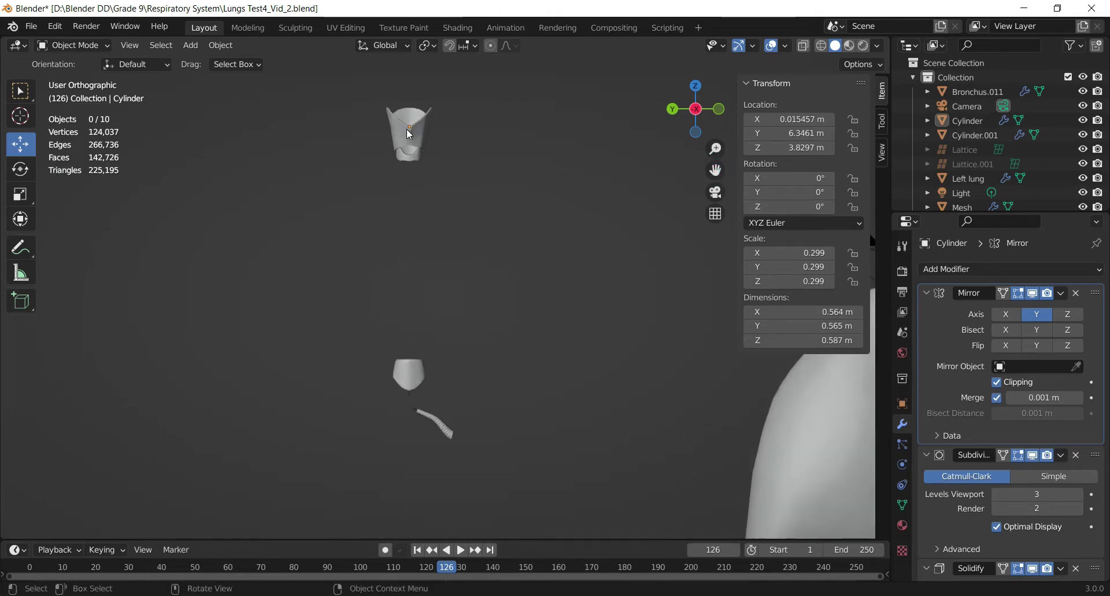
{"action": "scroll", "coordinate": [409, 133], "scroll_direction": "down", "scroll_amount": 2}
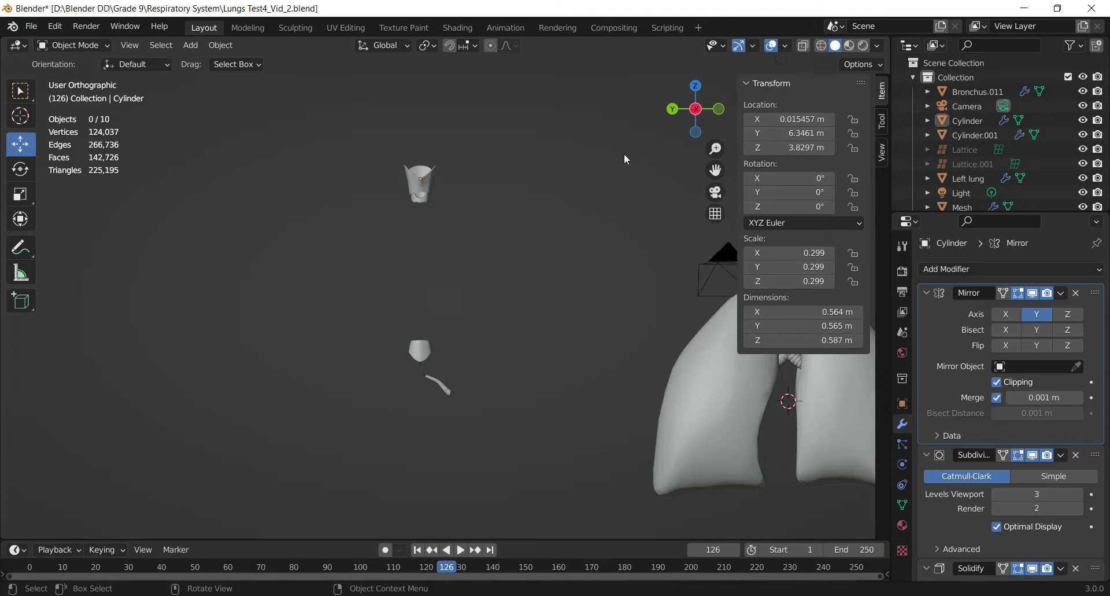
{"action": "left_click_drag", "start_coordinate": [710, 173], "coordinate": [578, 252]}
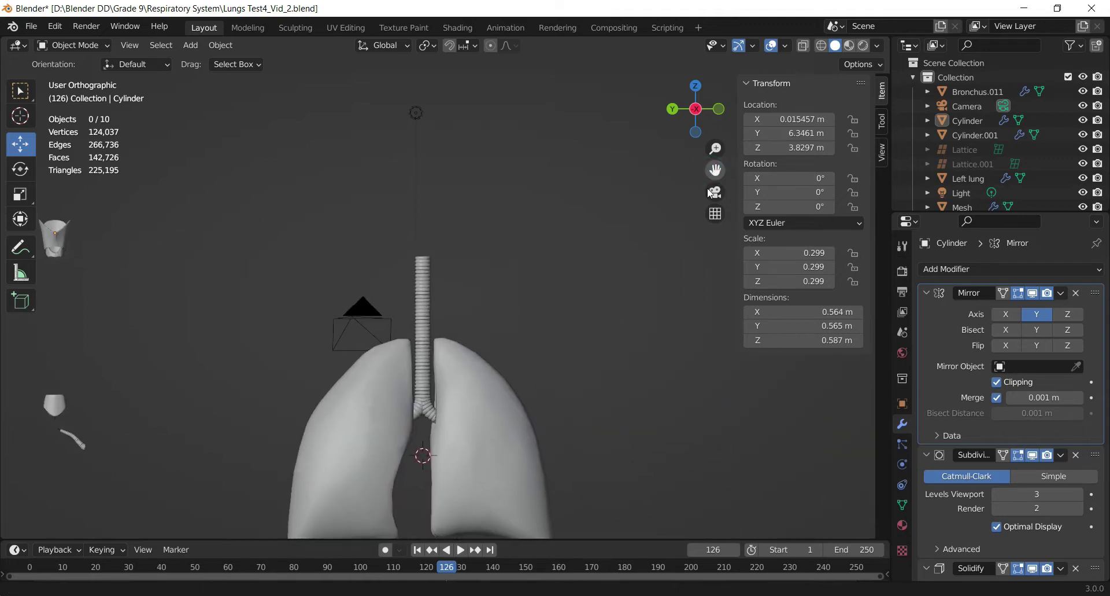
{"action": "scroll", "coordinate": [578, 251], "scroll_direction": "up", "scroll_amount": 2}
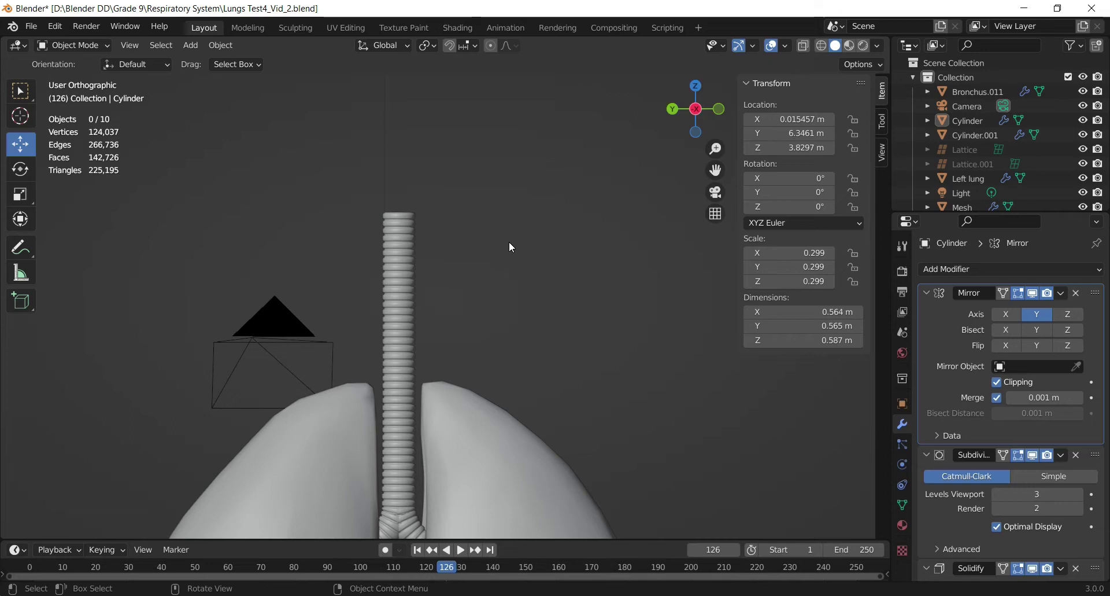
{"action": "scroll", "coordinate": [509, 241], "scroll_direction": "up", "scroll_amount": 1}
{"action": "scroll", "coordinate": [645, 194], "scroll_direction": "down", "scroll_amount": 4}
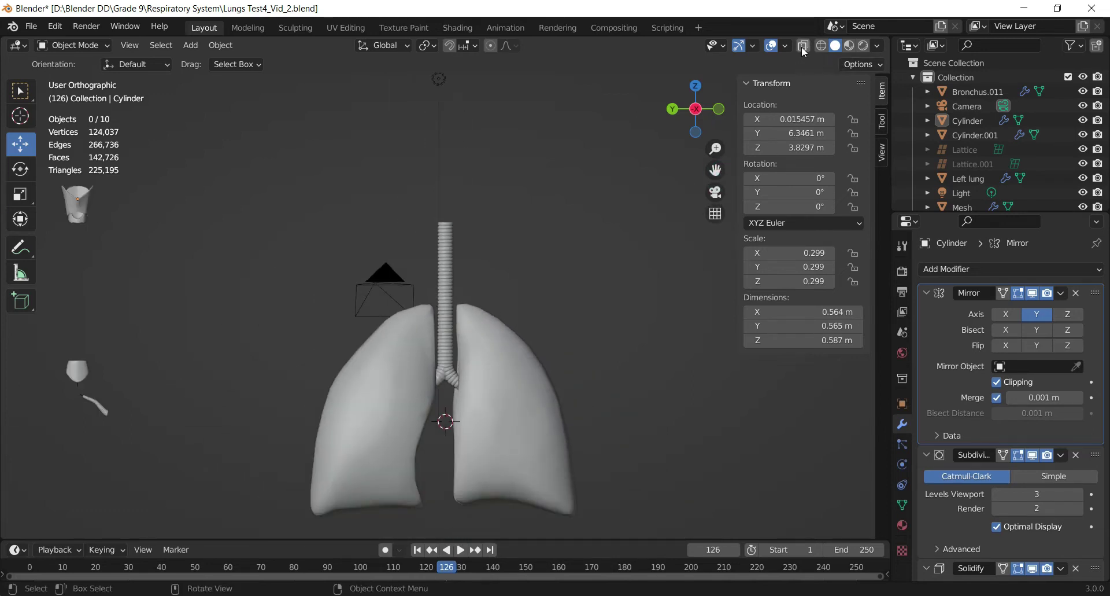
{"action": "scroll", "coordinate": [572, 229], "scroll_direction": "down", "scroll_amount": 5}
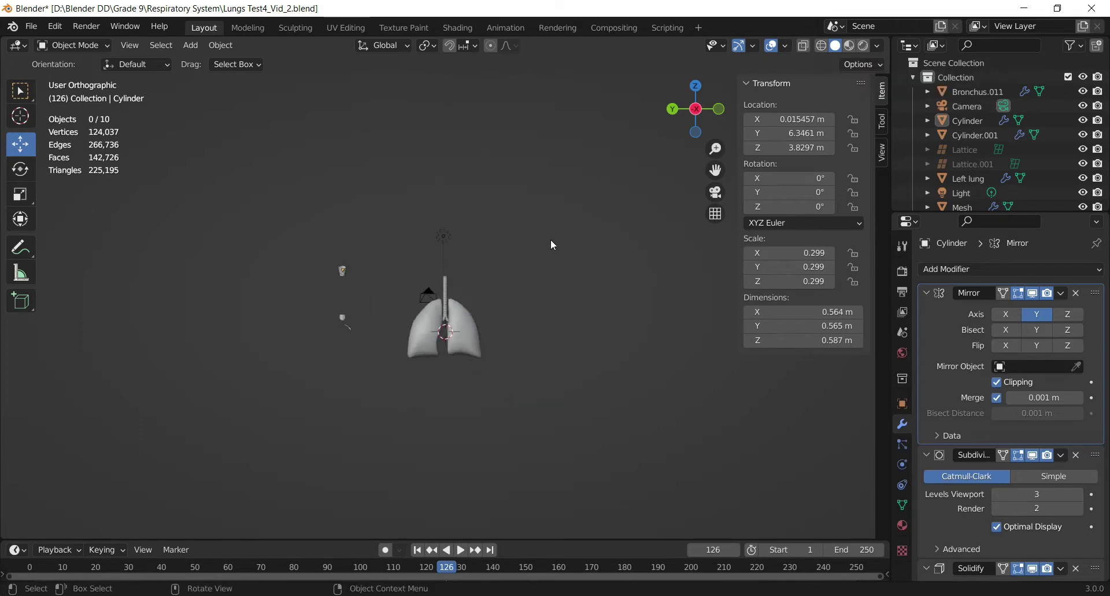
Add an eight-vertex cylinder mesh at the world origin, working in the left orthographic view
{"action": "left_click", "coordinate": [697, 110]}
{"action": "left_click", "coordinate": [698, 110]}
{"action": "scroll", "coordinate": [445, 273], "scroll_direction": "up", "scroll_amount": 9}
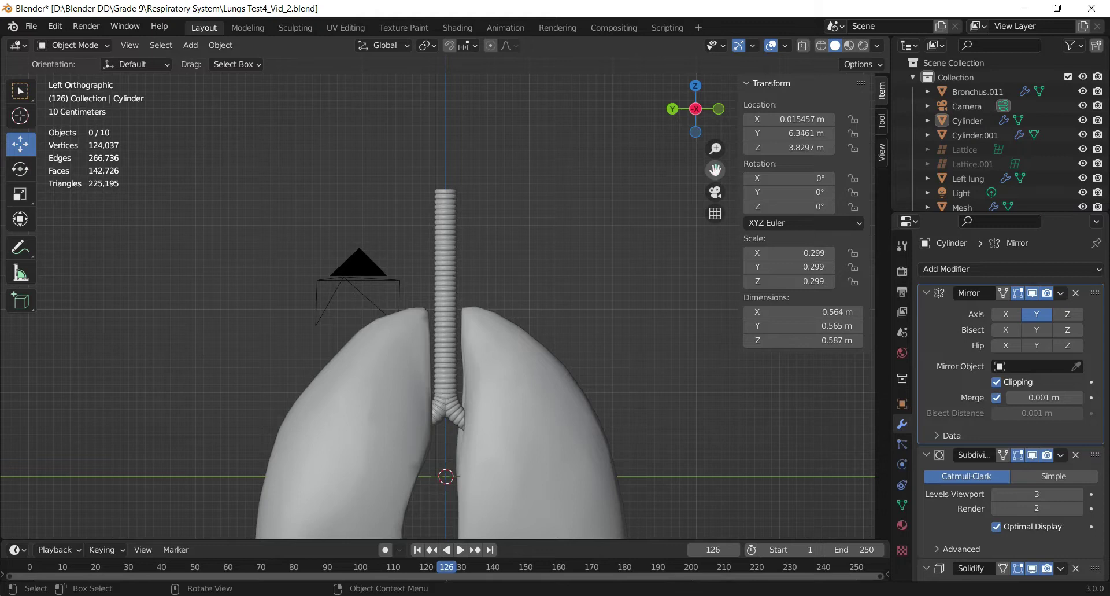
{"action": "left_click_drag", "start_coordinate": [715, 170], "coordinate": [716, 171]}
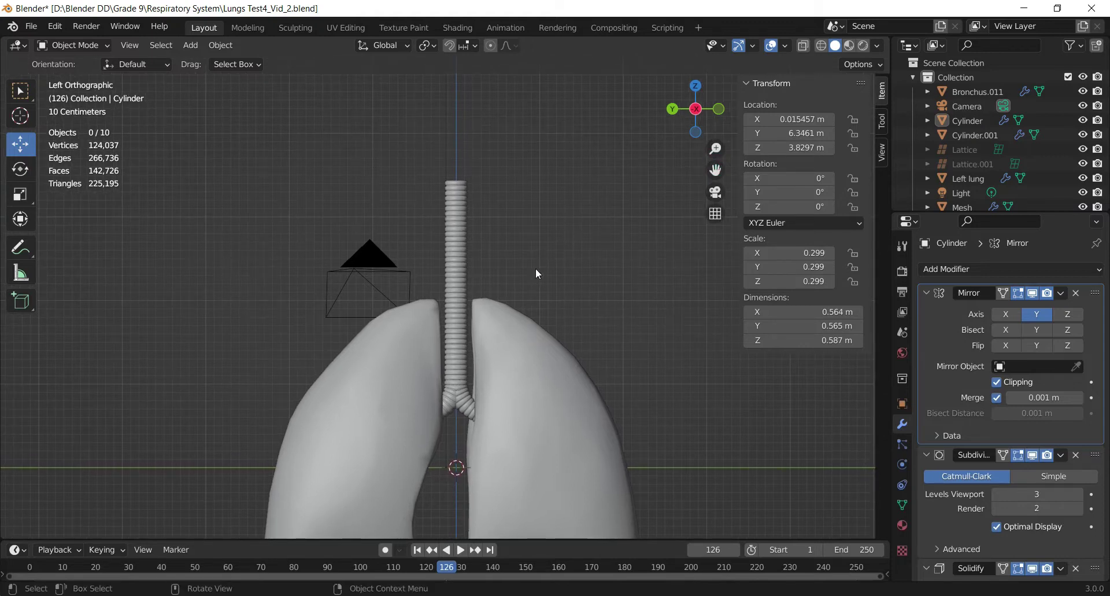
{"action": "key", "text": "shift+a"}
{"action": "mouse_move", "coordinate": [511, 228]}
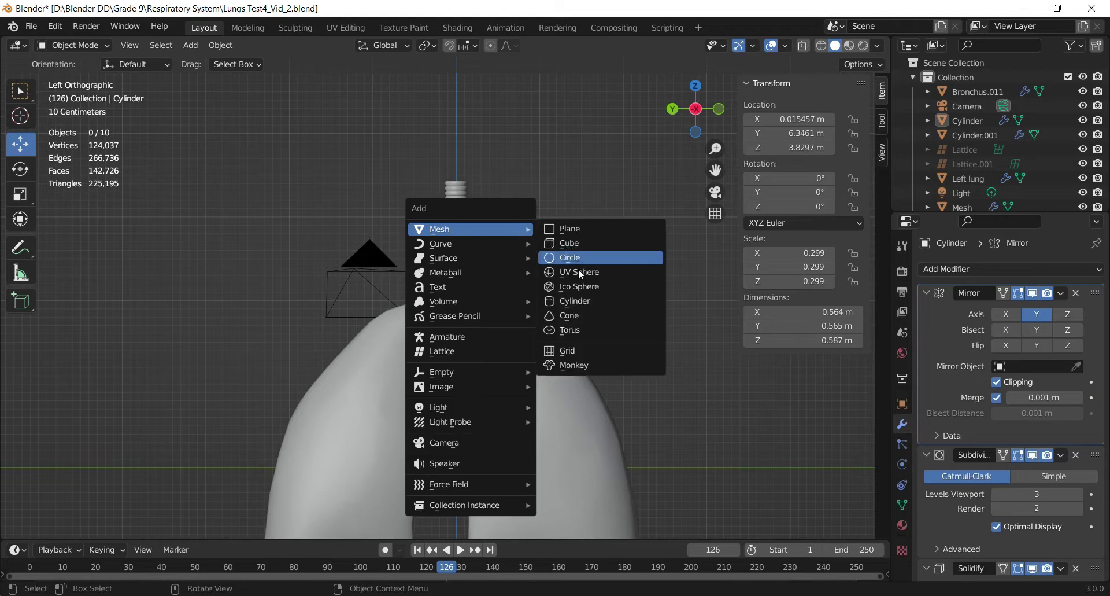
{"action": "left_click", "coordinate": [580, 307]}
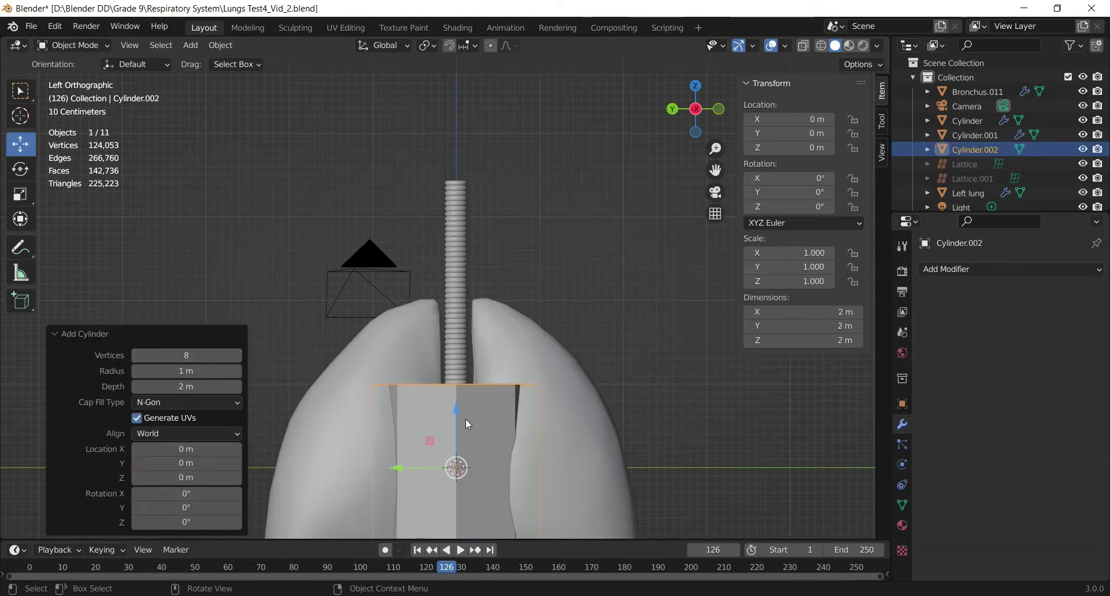
Raise the cylinder to the top end of the trachea, about Z 3.38 m, and scale it down to about 0.36 m
{"action": "left_click_drag", "start_coordinate": [457, 418], "coordinate": [464, 168]}
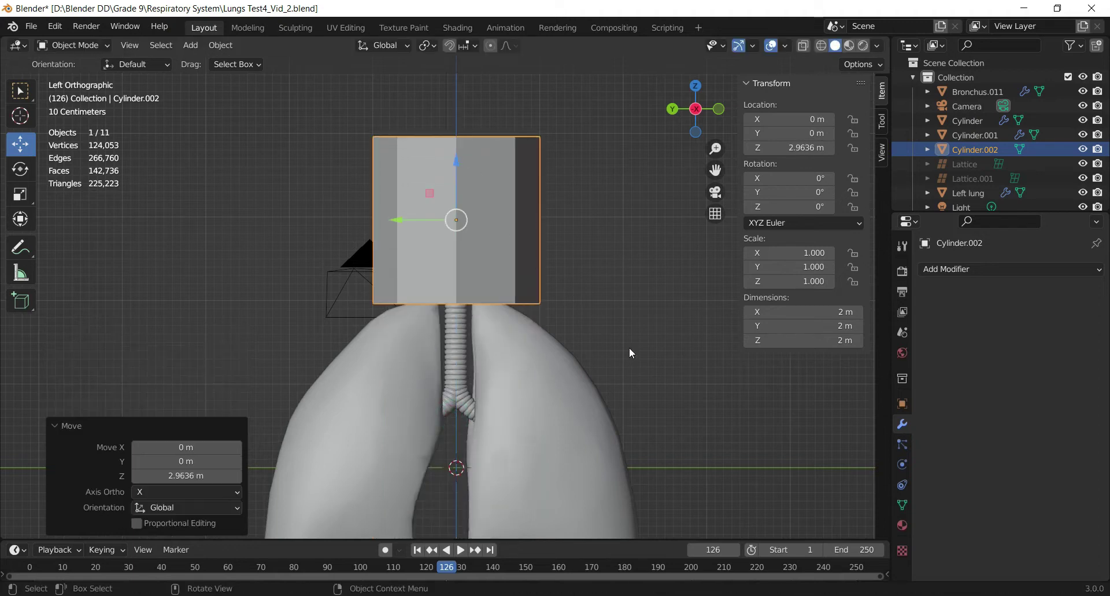
{"action": "key", "text": "s"}
{"action": "left_click", "coordinate": [524, 245]}
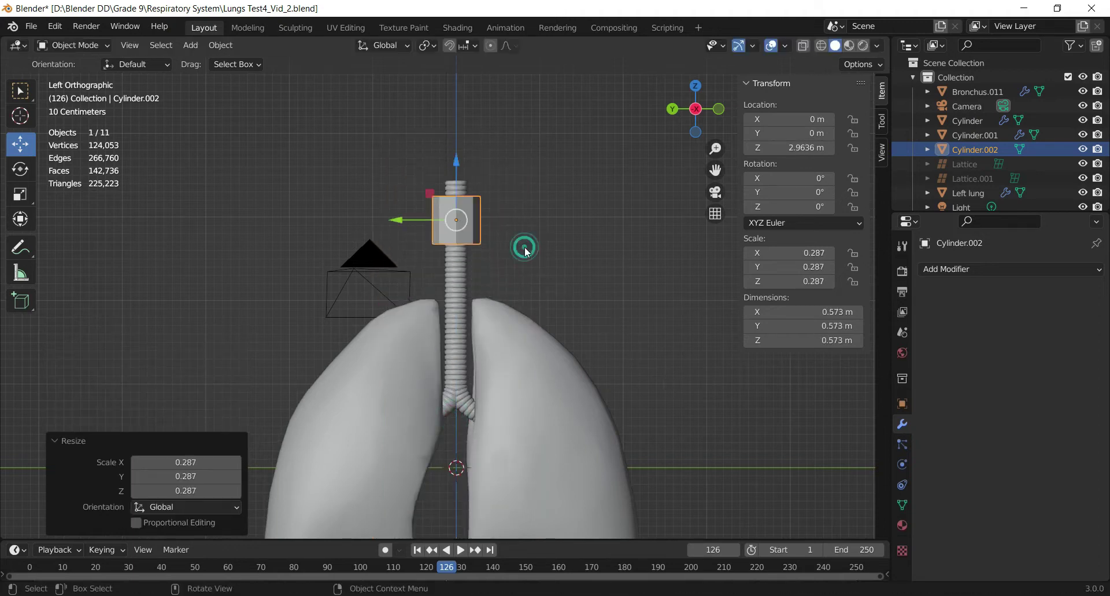
{"action": "left_click_drag", "start_coordinate": [715, 170], "coordinate": [727, 288]}
{"action": "scroll", "coordinate": [567, 220], "scroll_direction": "up", "scroll_amount": 6}
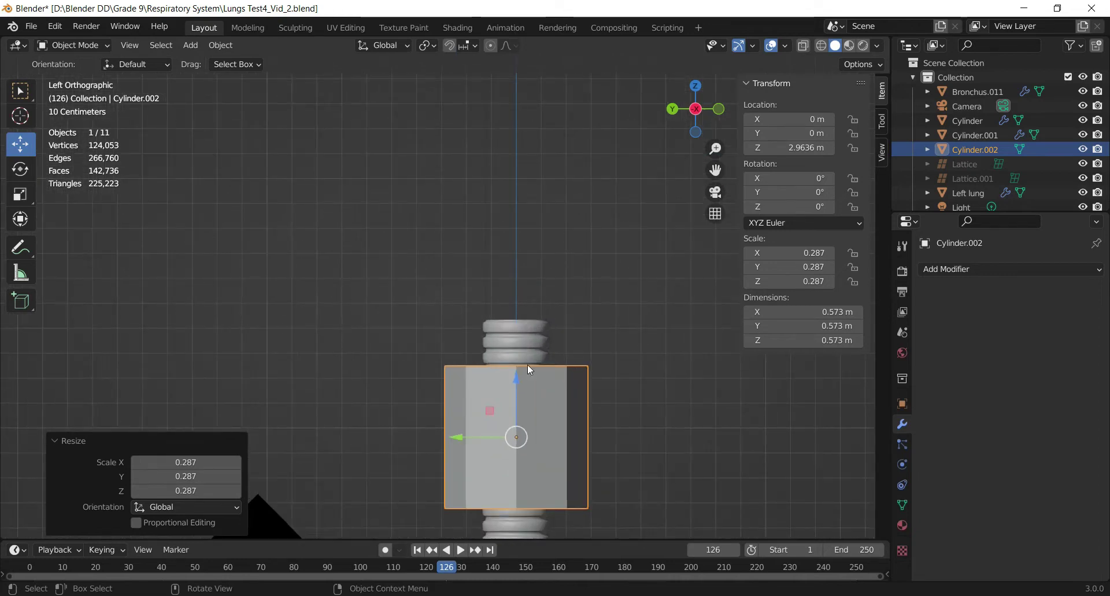
{"action": "left_click_drag", "start_coordinate": [518, 322], "coordinate": [518, 219]}
{"action": "key", "text": "s"}
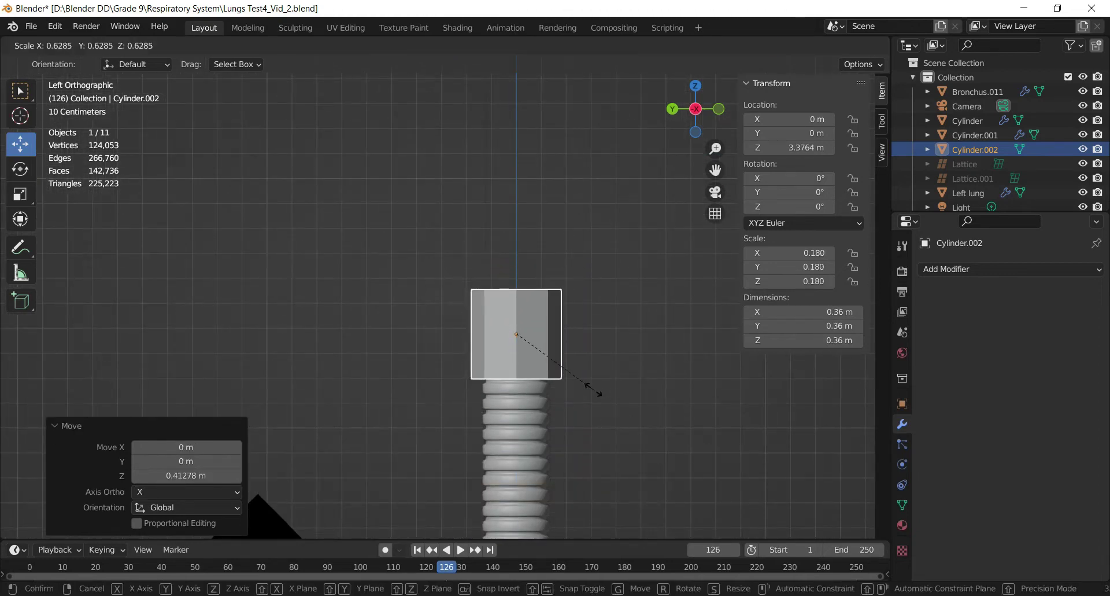
{"action": "left_click", "coordinate": [593, 393]}
Isolate the new cylinder in local view
{"action": "scroll", "coordinate": [593, 393], "scroll_direction": "down", "scroll_amount": 2}
{"action": "key", "text": "KP_Decimal"}
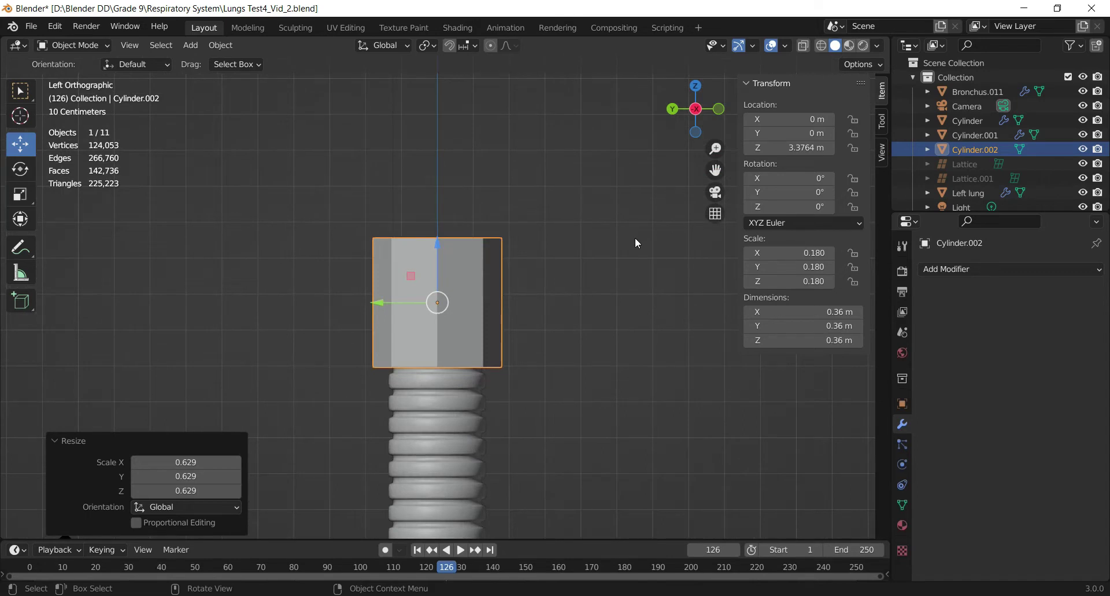
{"action": "scroll", "coordinate": [633, 241], "scroll_direction": "down", "scroll_amount": 3}
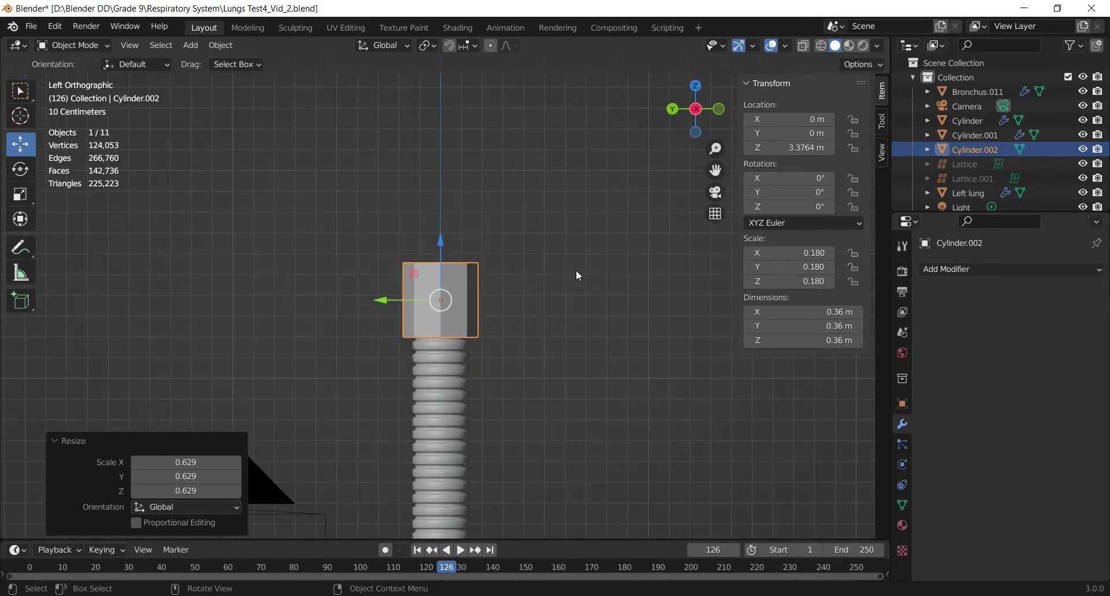
{"action": "key", "text": "KP_Divide"}
{"action": "scroll", "coordinate": [563, 269], "scroll_direction": "down", "scroll_amount": 5}
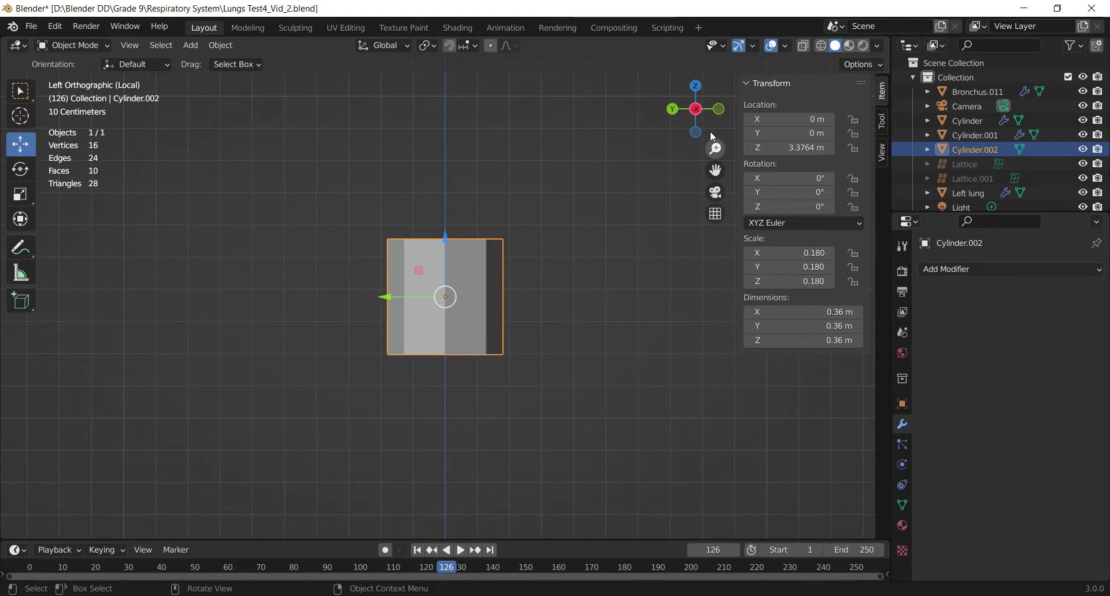
Delete the top and bottom cap faces of the cylinder, leaving it open at both ends
{"action": "left_click_drag", "start_coordinate": [710, 129], "coordinate": [567, 199]}
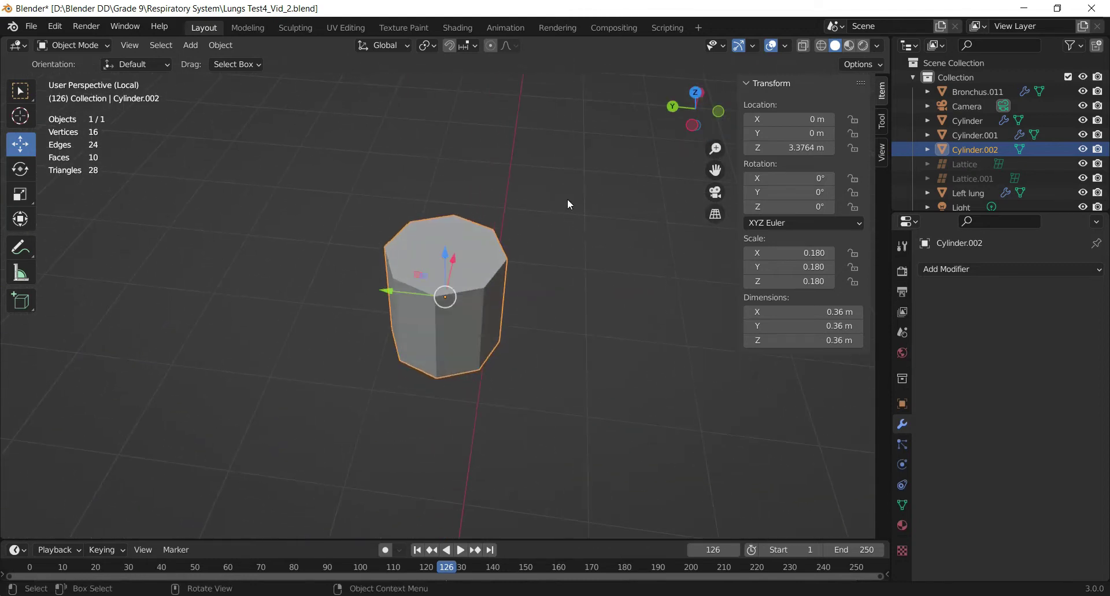
{"action": "key", "text": "Tab"}
{"action": "key", "text": "3"}
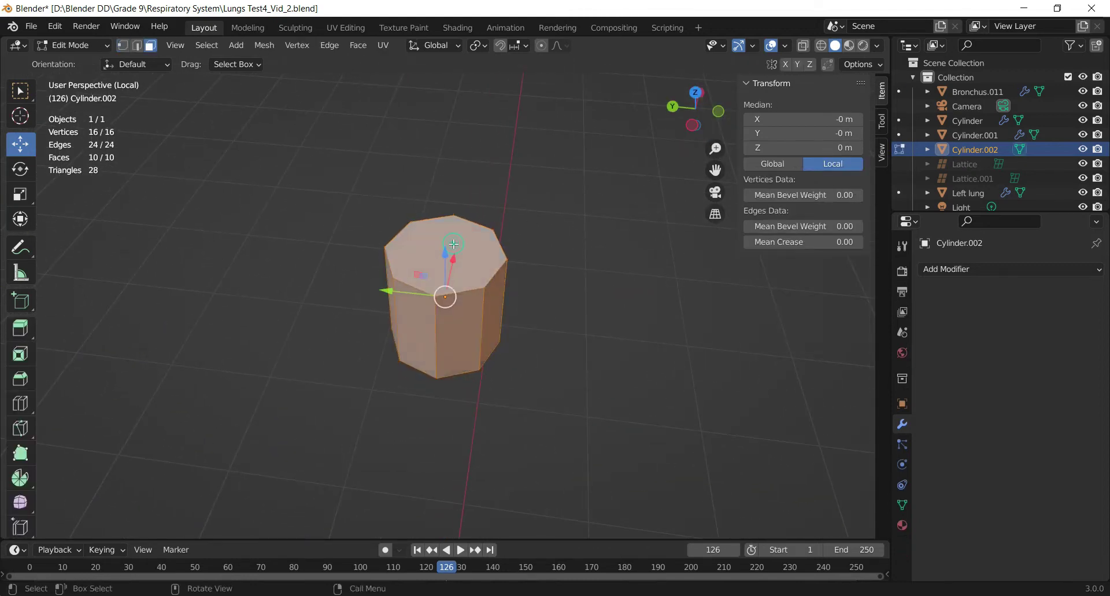
{"action": "left_click", "coordinate": [454, 245]}
{"action": "key", "text": "x"}
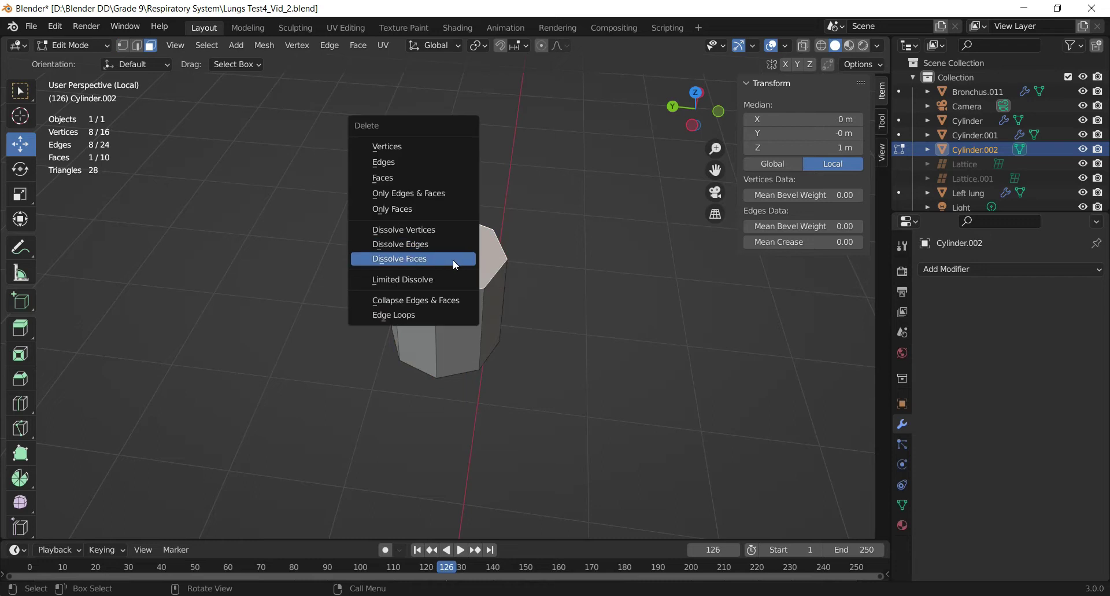
{"action": "left_click", "coordinate": [420, 177]}
{"action": "left_click_drag", "start_coordinate": [715, 115], "coordinate": [709, 116]}
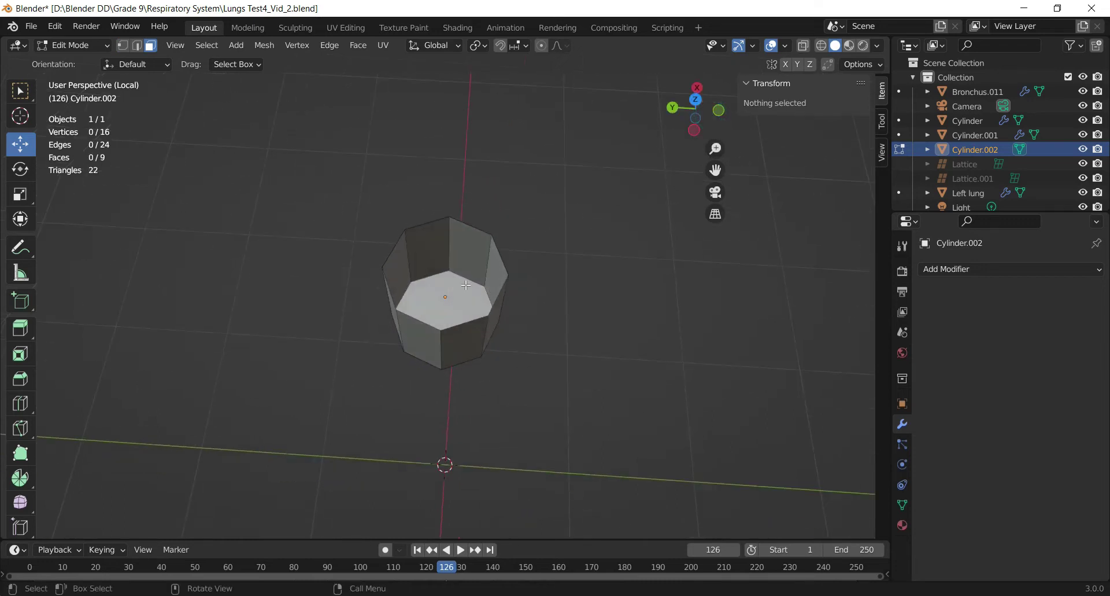
{"action": "left_click", "coordinate": [456, 297]}
{"action": "key", "text": "x"}
{"action": "left_click", "coordinate": [456, 297]}
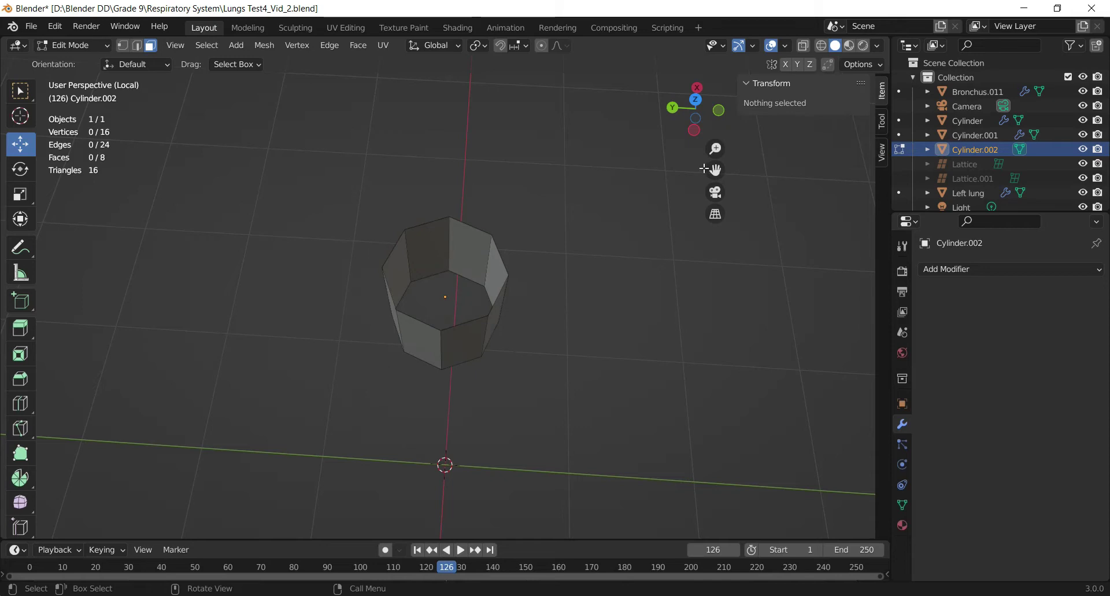
Show the open cylinder as a see-through wireframe in the left orthographic view
{"action": "left_click", "coordinate": [695, 130]}
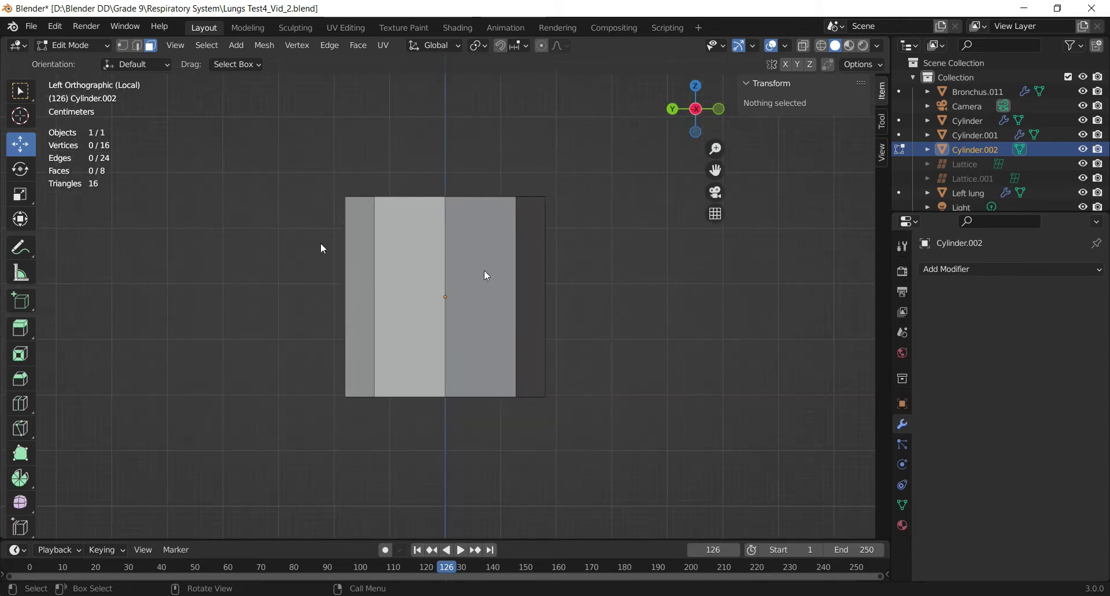
{"action": "key", "text": "alt+z"}
{"action": "scroll", "coordinate": [445, 237], "scroll_direction": "down", "scroll_amount": 2}
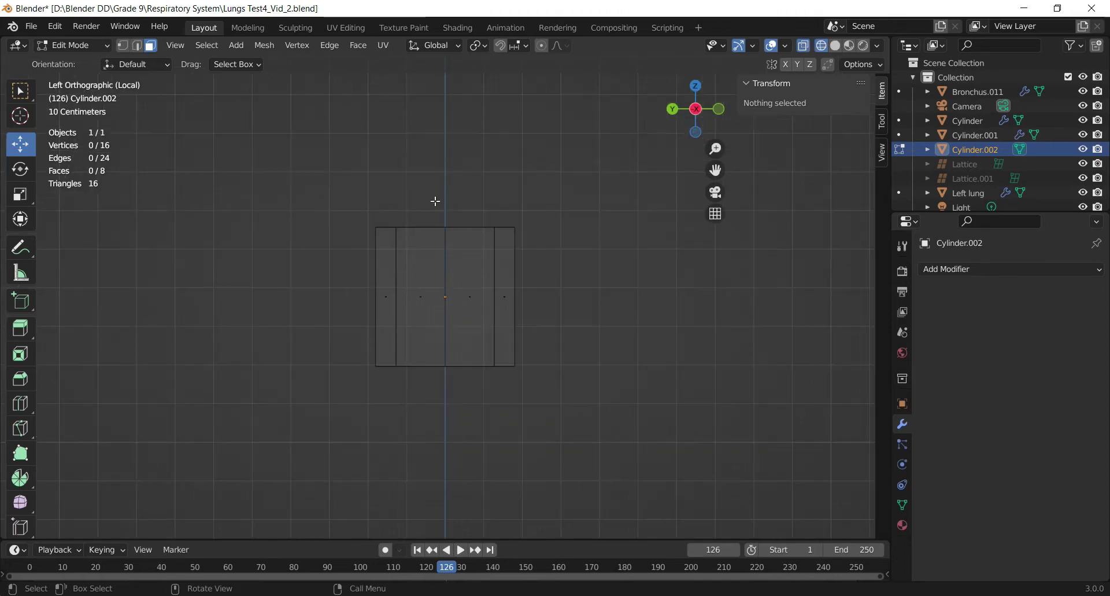
{"action": "key", "text": "1"}
{"action": "left_click_drag", "start_coordinate": [422, 185], "coordinate": [472, 260]}
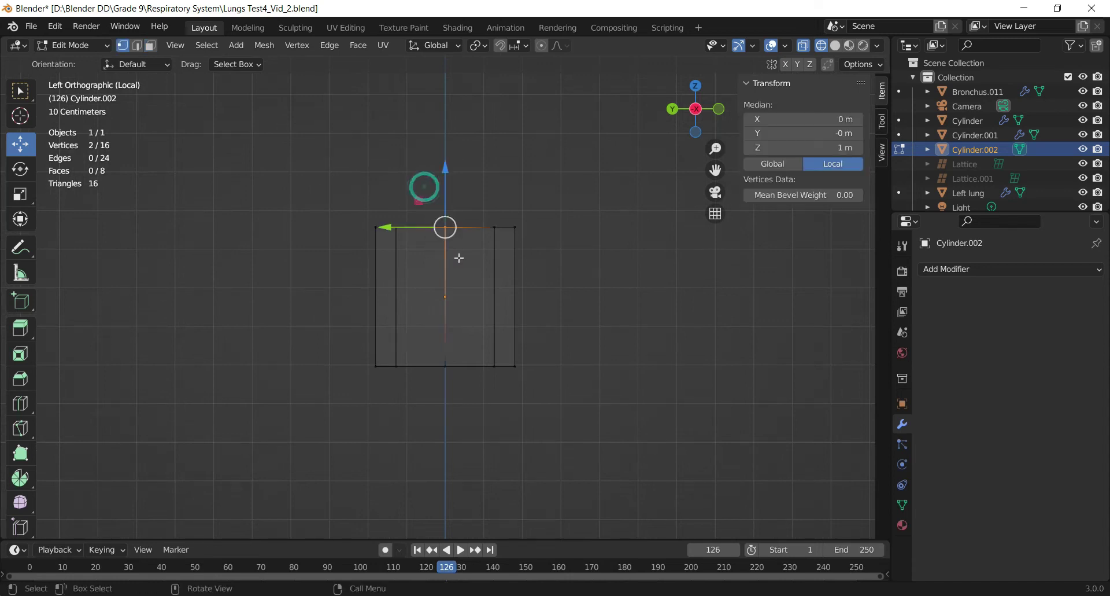
{"action": "key", "text": "Tab"}
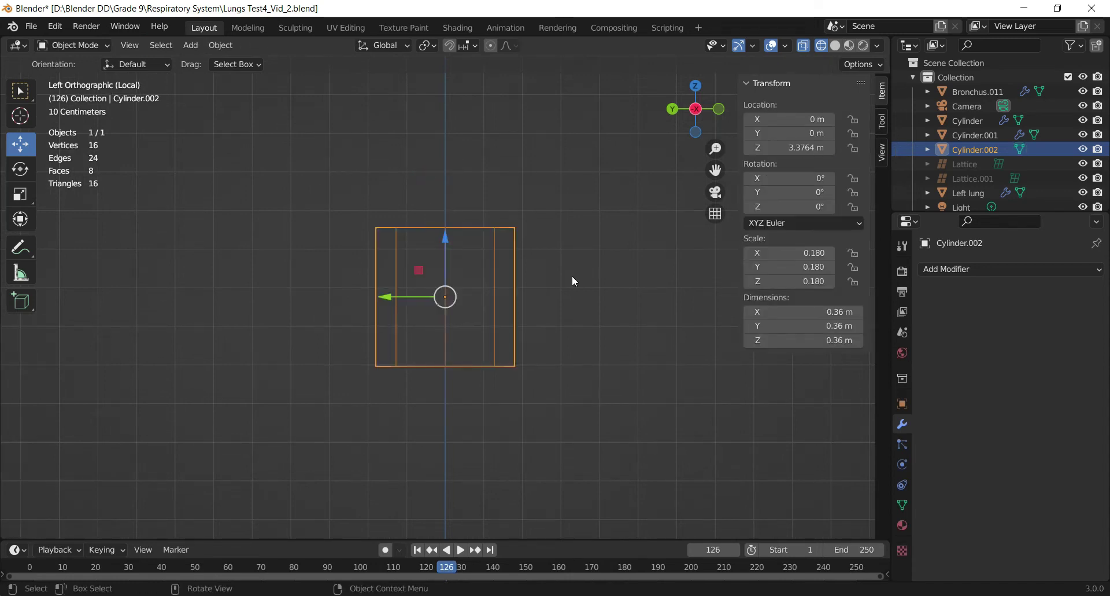
{"action": "scroll", "coordinate": [572, 275], "scroll_direction": "down", "scroll_amount": 1}
{"action": "scroll", "coordinate": [555, 277], "scroll_direction": "up", "scroll_amount": 2}
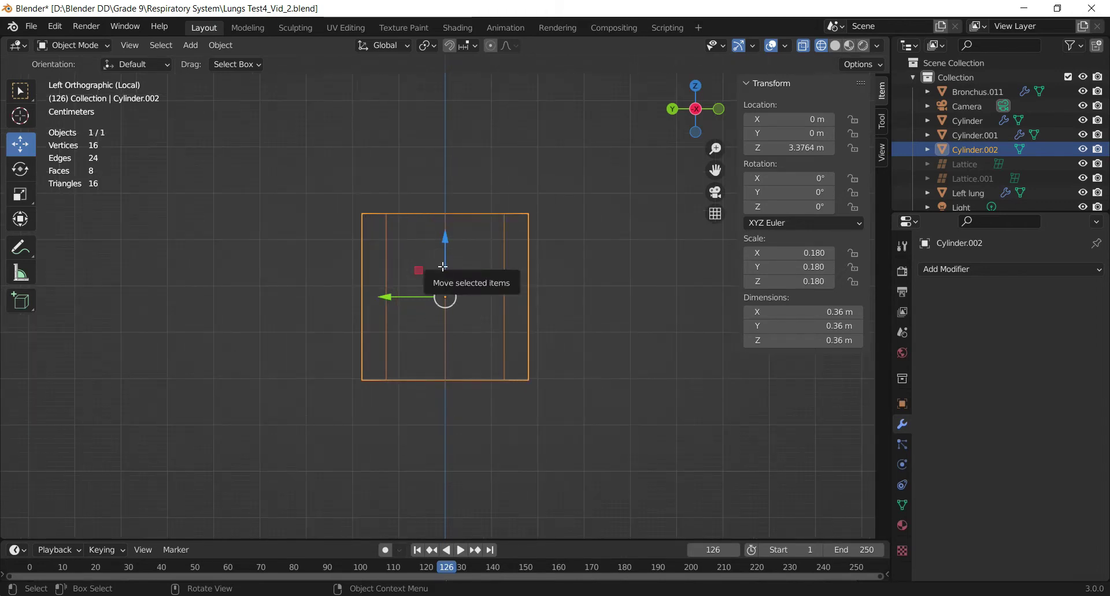
Delete the four side faces on the positive Y half of the cylinder
{"action": "key", "text": "Tab"}
{"action": "key", "text": "3"}
{"action": "left_click_drag", "start_coordinate": [291, 122], "coordinate": [446, 460]}
{"action": "key", "text": "x"}
{"action": "left_click", "coordinate": [490, 378]}
Add a Mirror modifier to the half cylinder, mirroring on the Y axis only, and inspect it in solid shading
{"action": "left_click", "coordinate": [943, 269]}
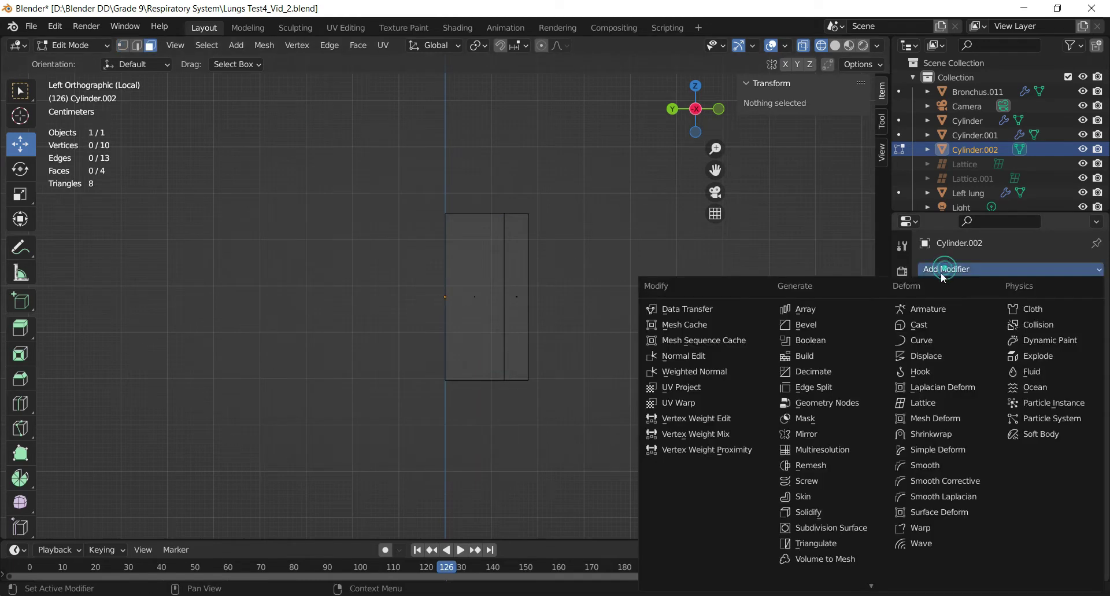
{"action": "left_click", "coordinate": [823, 434]}
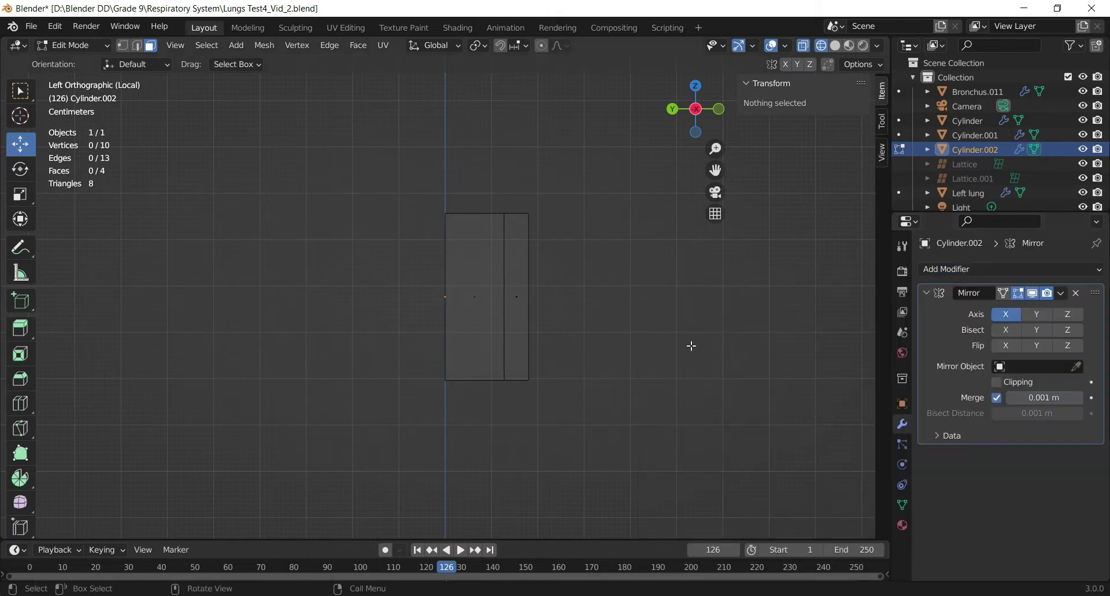
{"action": "left_click", "coordinate": [1037, 314]}
{"action": "left_click", "coordinate": [1006, 313]}
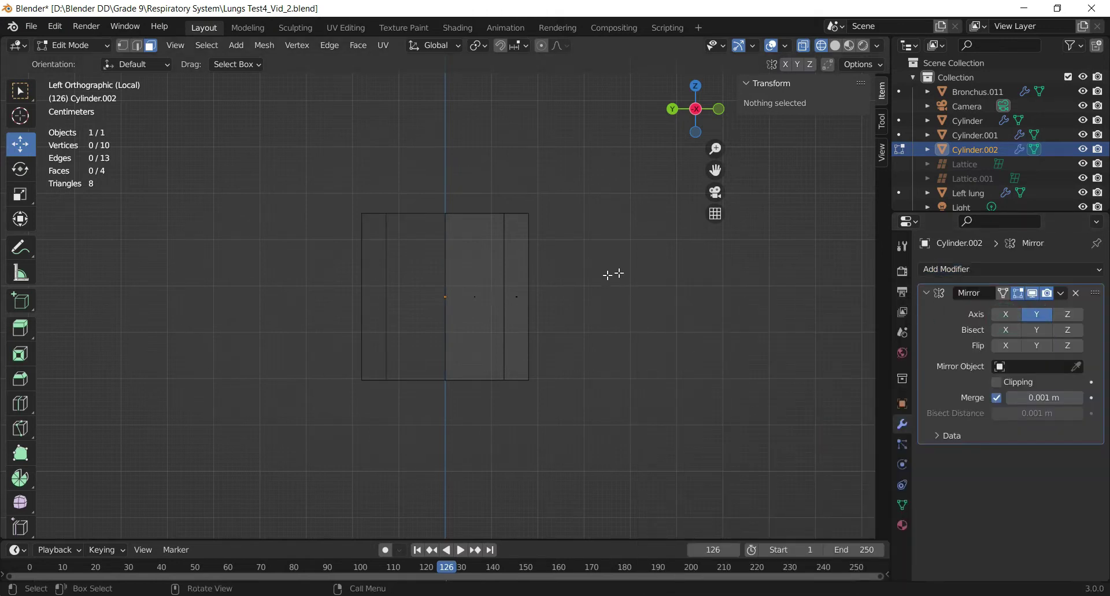
{"action": "key", "text": "Tab"}
{"action": "key", "text": "alt+z"}
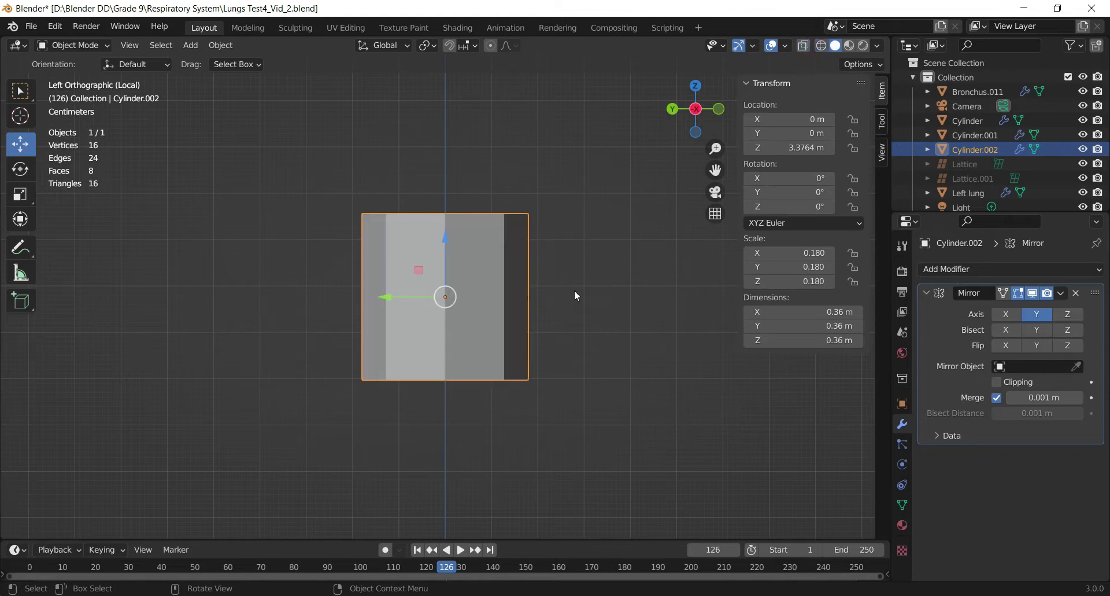
{"action": "left_click_drag", "start_coordinate": [693, 120], "coordinate": [675, 156]}
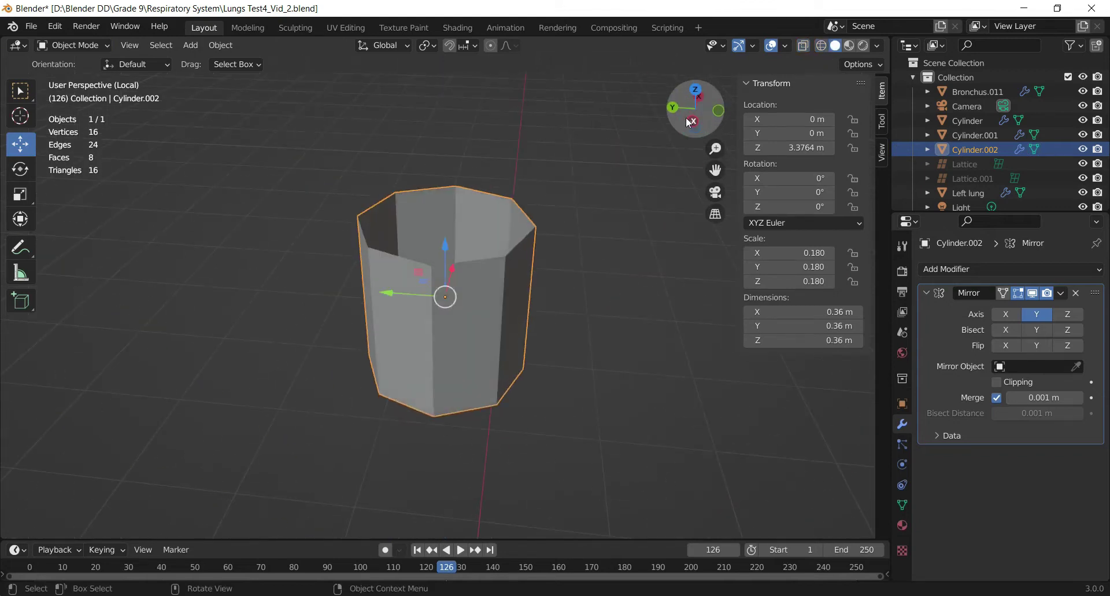
In left wireframe view, lower the two centre rim vertices of the half cylinder about 0.19 m along Z
{"action": "left_click", "coordinate": [689, 119]}
{"action": "scroll", "coordinate": [612, 172], "scroll_direction": "up", "scroll_amount": 2}
{"action": "key", "text": "z"}
{"action": "left_click", "coordinate": [472, 243]}
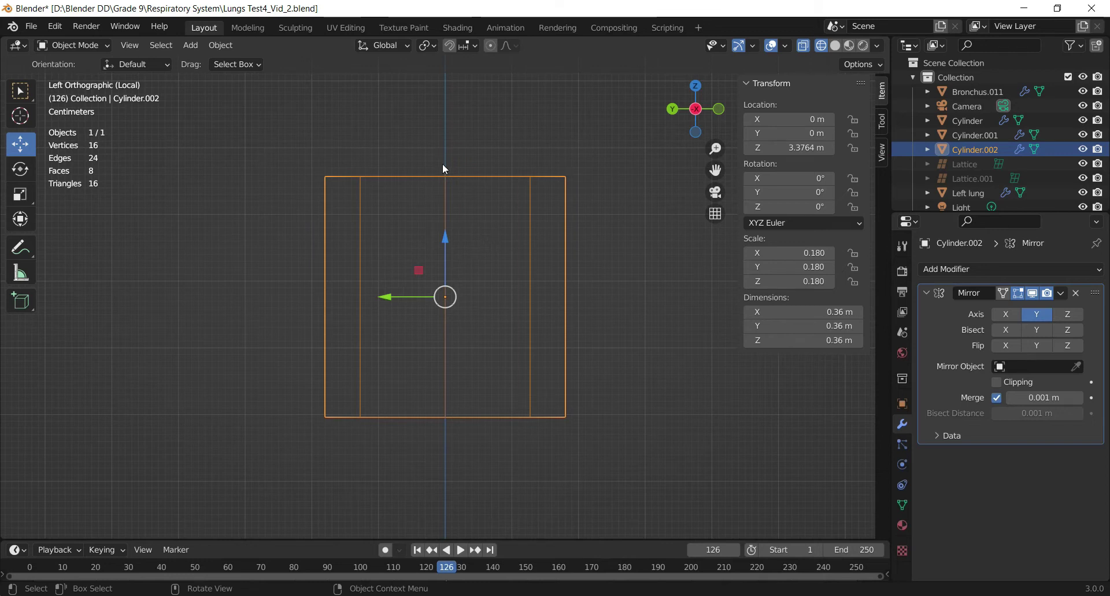
{"action": "key", "text": "Tab"}
{"action": "key", "text": "1"}
{"action": "left_click_drag", "start_coordinate": [417, 146], "coordinate": [482, 266]}
{"action": "scroll", "coordinate": [481, 266], "scroll_direction": "down", "scroll_amount": 1}
{"action": "key", "text": "g"}
{"action": "key", "text": "z"}
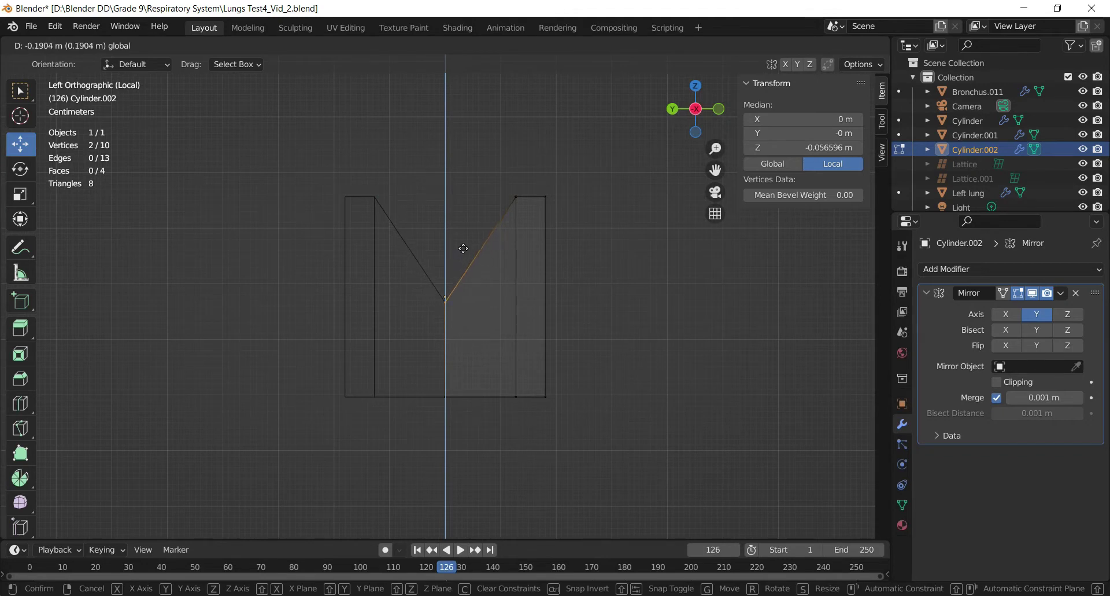
{"action": "left_click", "coordinate": [463, 248]}
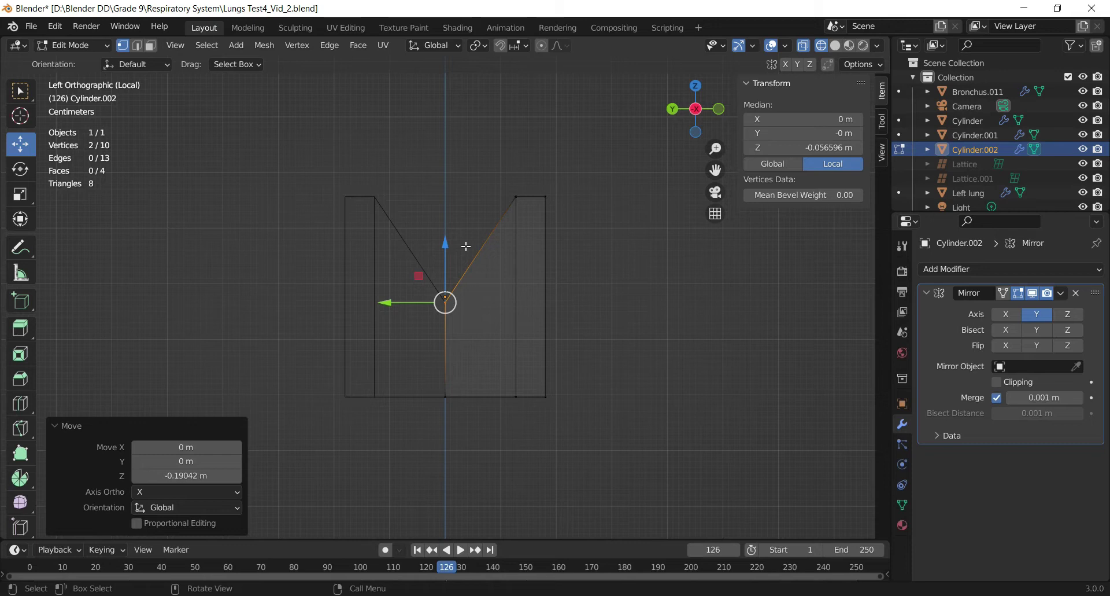
Lower the outermost rim vertex on the negative Y side about 0.0385 m along Z
{"action": "left_click", "coordinate": [545, 196]}
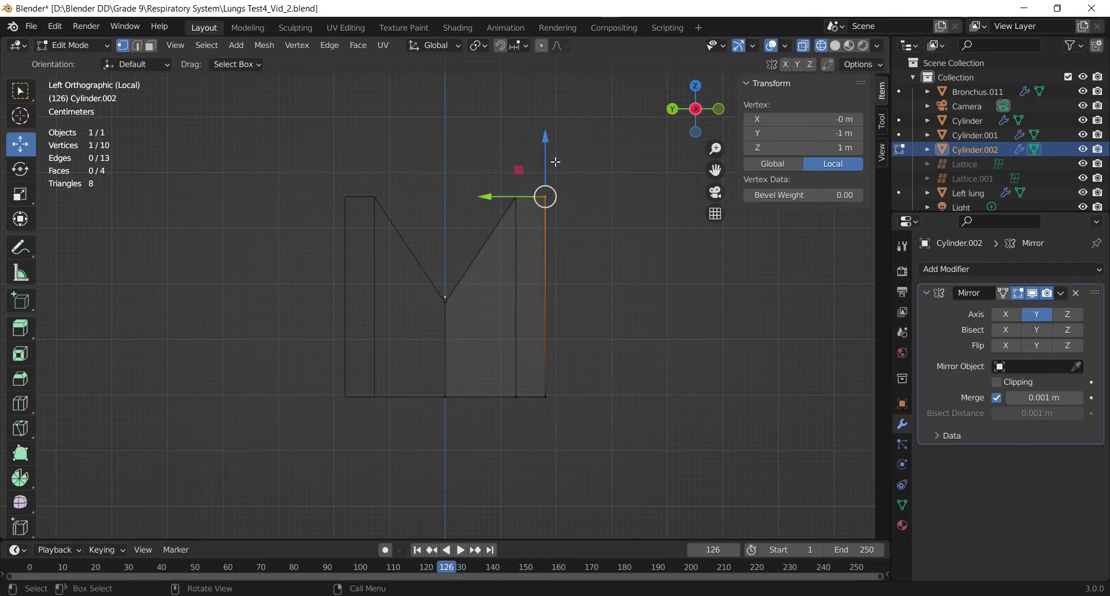
{"action": "key", "text": "g"}
{"action": "key", "text": "z"}
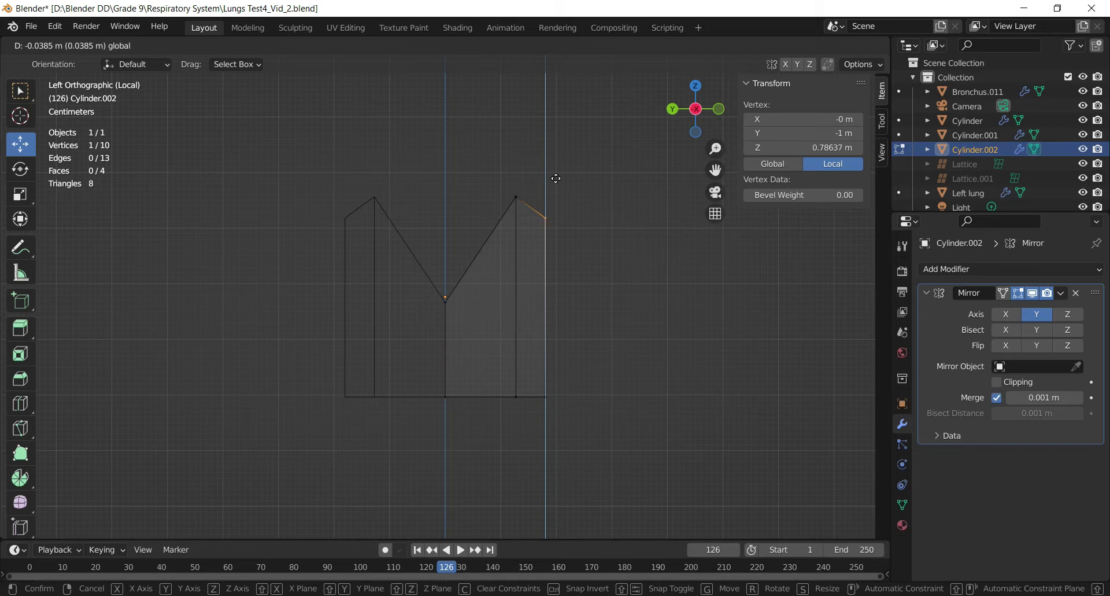
{"action": "left_click", "coordinate": [563, 220]}
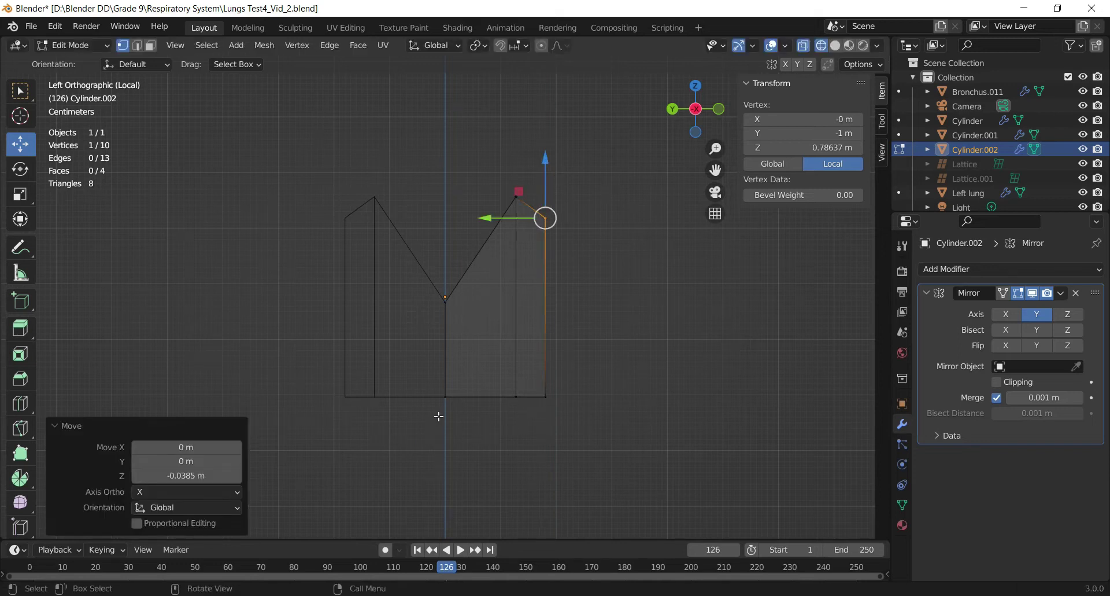
Move the three outer bottom vertices about 0.034 m along Y toward the mirror plane to taper the base
{"action": "left_click_drag", "start_coordinate": [618, 443], "coordinate": [316, 362]}
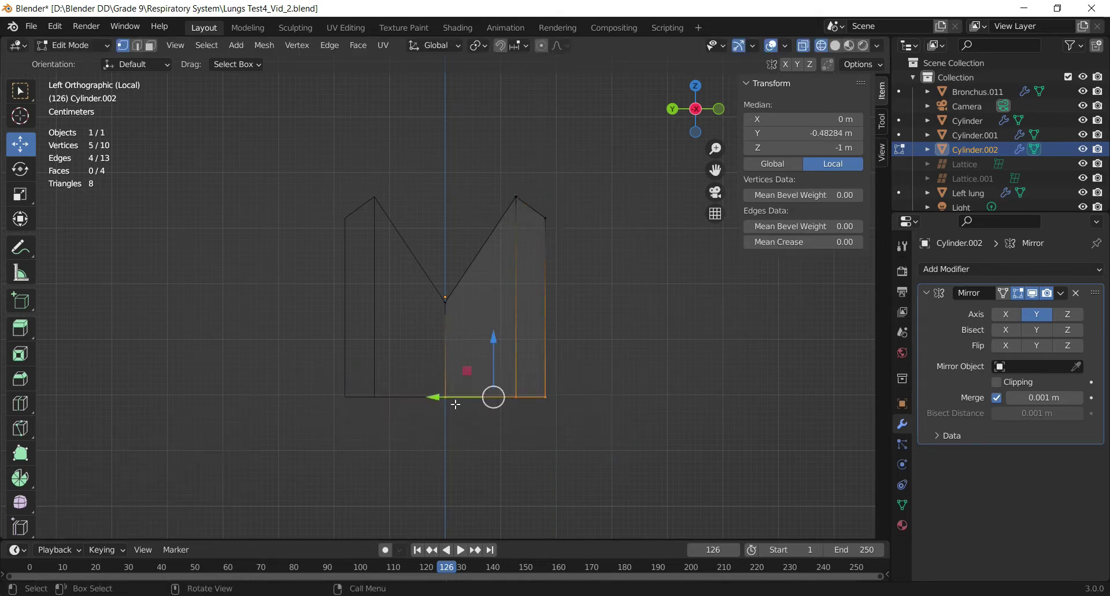
{"action": "left_click_drag", "start_coordinate": [571, 373], "coordinate": [499, 464]}
{"action": "left_click_drag", "start_coordinate": [466, 396], "coordinate": [448, 395]}
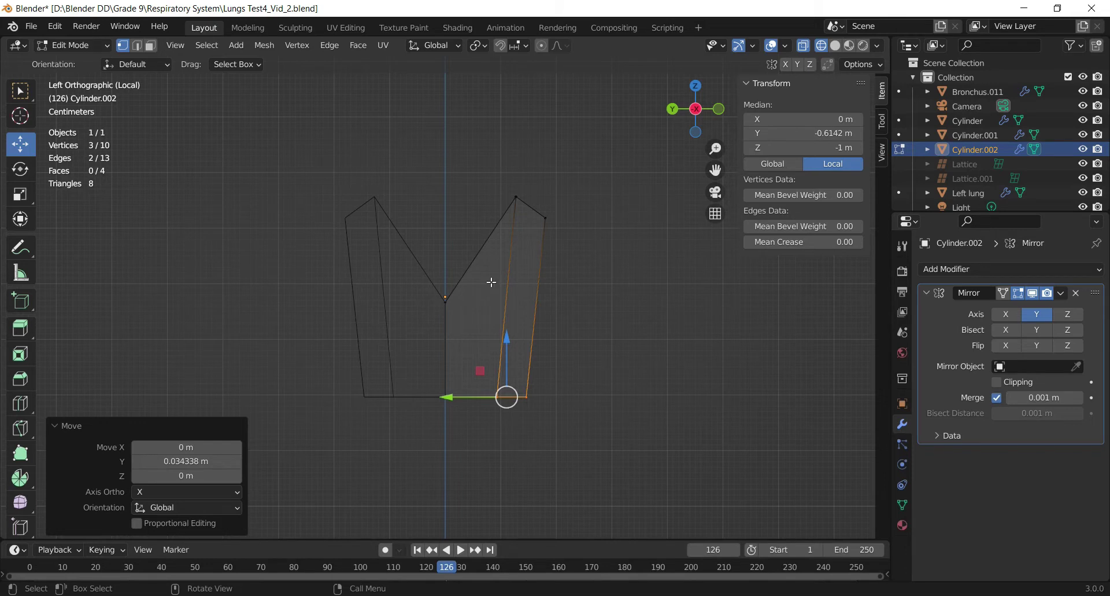
Raise the centre rim vertex on the positive X side about 0.205 m along Z
{"action": "left_click_drag", "start_coordinate": [701, 117], "coordinate": [699, 180]}
{"action": "left_click", "coordinate": [441, 234]}
{"action": "left_click", "coordinate": [696, 125]}
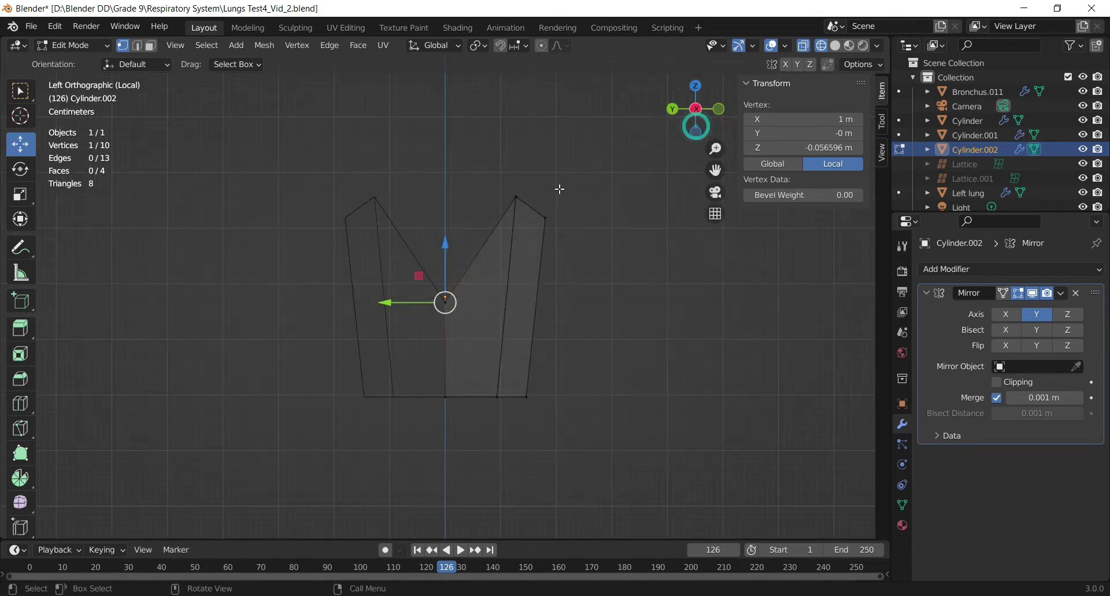
{"action": "left_click_drag", "start_coordinate": [452, 258], "coordinate": [457, 92]}
{"action": "scroll", "coordinate": [463, 124], "scroll_direction": "down", "scroll_amount": 5}
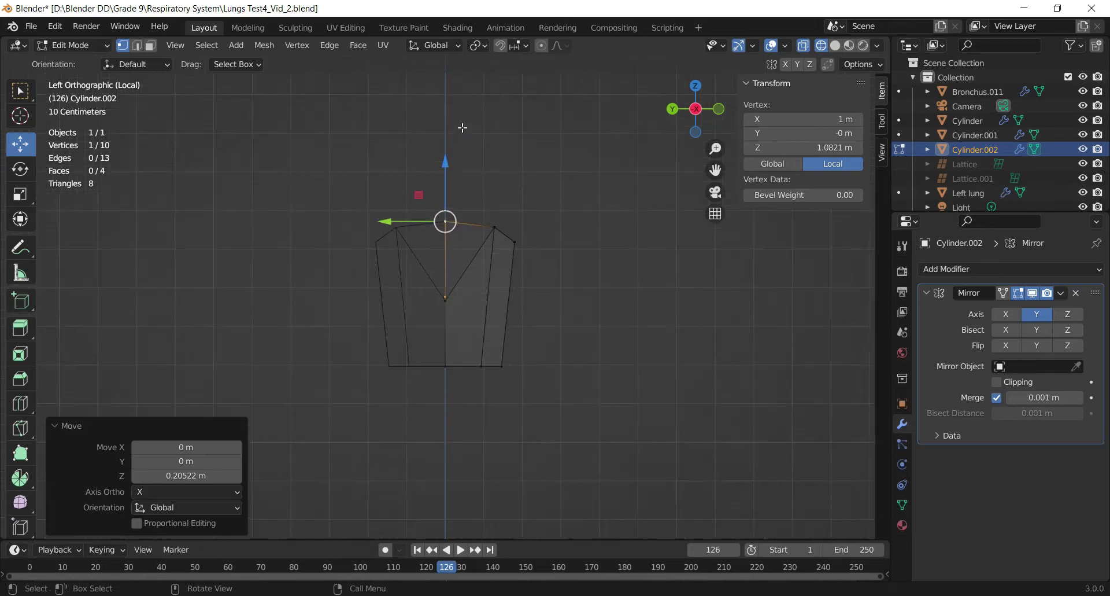
In front view, lower the rim vertex beside the negative X end and slightly lower the one at the positive X end
{"action": "left_click", "coordinate": [718, 110]}
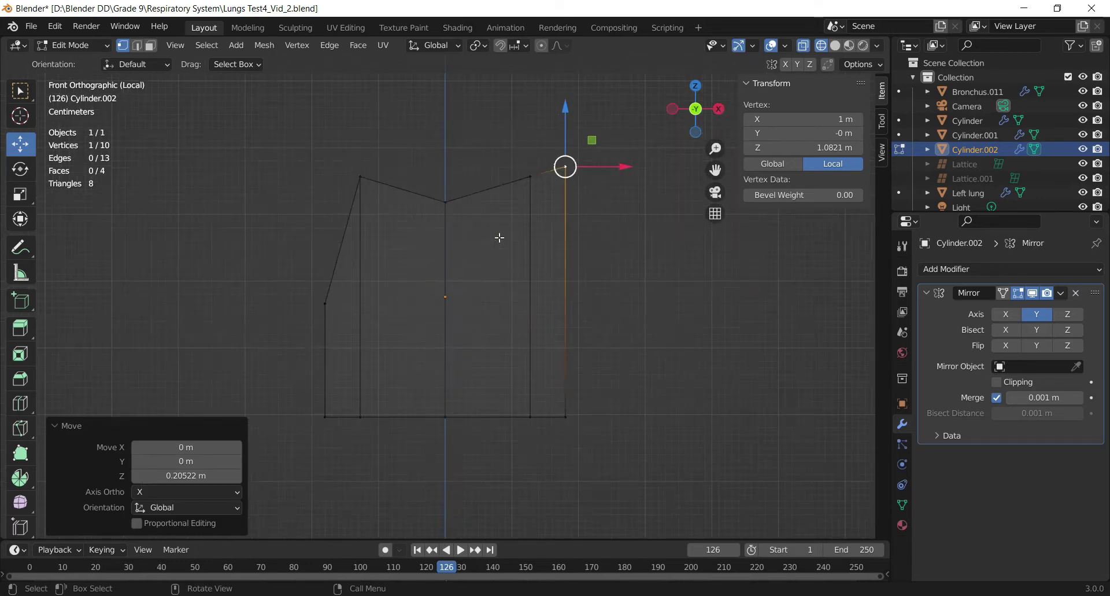
{"action": "left_click", "coordinate": [360, 177]}
{"action": "left_click_drag", "start_coordinate": [362, 136], "coordinate": [367, 193]}
{"action": "mouse_move", "coordinate": [558, 142]}
{"action": "left_mouse_down"}
{"action": "mouse_move", "coordinate": [583, 198]}
{"action": "mouse_move", "coordinate": [564, 153]}
{"action": "left_mouse_up"}
Raise the rim vertex beside the positive X end slightly and move the middle one about -0.023 m in X and 0.027 m in Z
{"action": "left_click_drag", "start_coordinate": [493, 150], "coordinate": [546, 198]}
{"action": "left_click_drag", "start_coordinate": [528, 148], "coordinate": [529, 136]}
{"action": "left_click", "coordinate": [408, 168]}
{"action": "key", "text": "g"}
{"action": "left_click", "coordinate": [453, 157]}
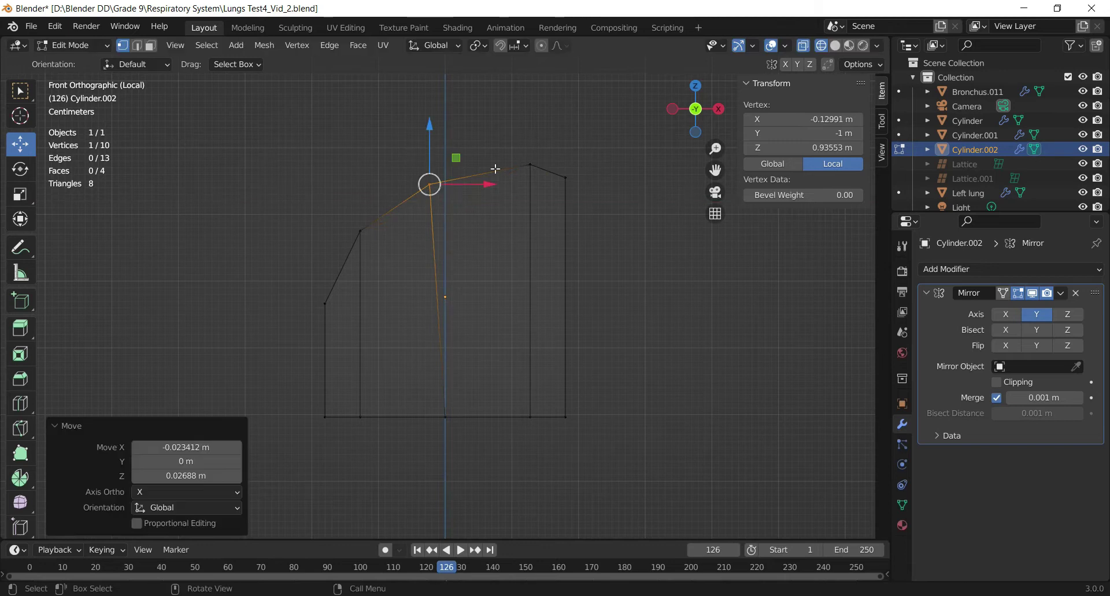
Taper the base in front view by moving the bottom vertices at both X ends inward
{"action": "left_click_drag", "start_coordinate": [635, 457], "coordinate": [503, 362]}
{"action": "left_click_drag", "start_coordinate": [609, 414], "coordinate": [586, 415]}
{"action": "left_click_drag", "start_coordinate": [284, 457], "coordinate": [404, 415]}
{"action": "left_click_drag", "start_coordinate": [493, 440], "coordinate": [571, 421]}
{"action": "left_click", "coordinate": [540, 467]}
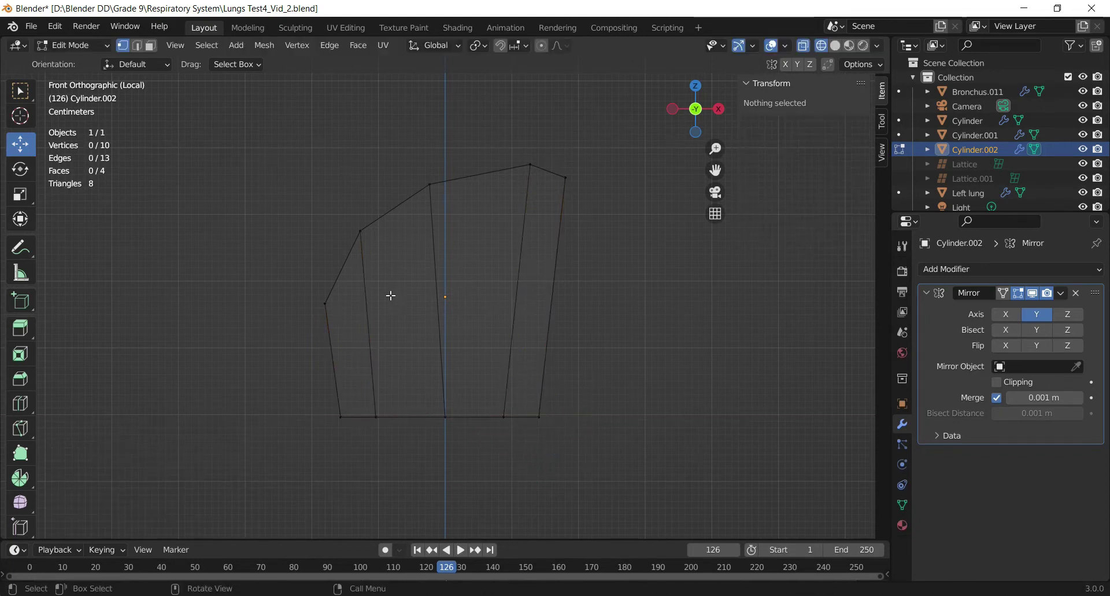
In solid shading, add one vertical loop cut beside the front centre edge, slid to a factor of about -0.639
{"action": "left_click_drag", "start_coordinate": [677, 123], "coordinate": [793, 131]}
{"action": "scroll", "coordinate": [375, 303], "scroll_direction": "up", "scroll_amount": 1}
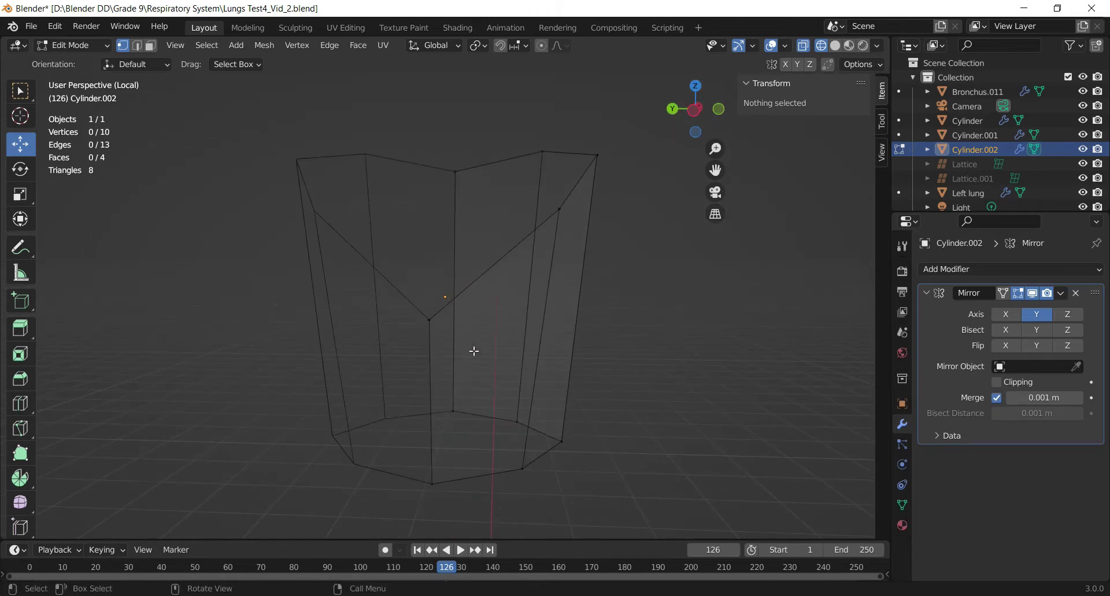
{"action": "key", "text": "shift+z"}
{"action": "left_click_drag", "start_coordinate": [706, 129], "coordinate": [726, 118]}
{"action": "key", "text": "ctrl+r"}
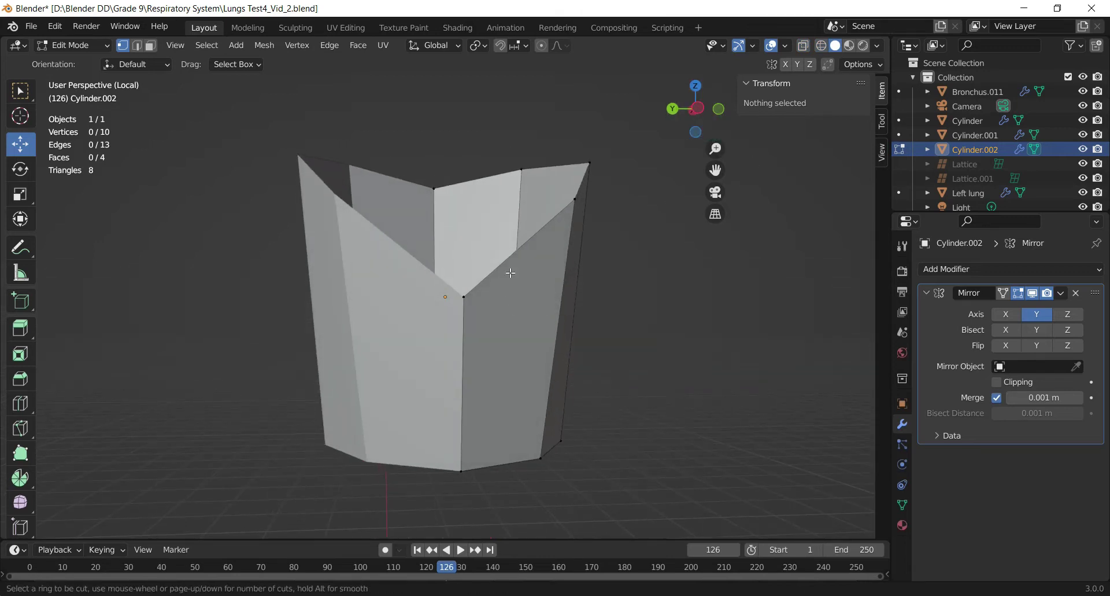
{"action": "left_click", "coordinate": [510, 253]}
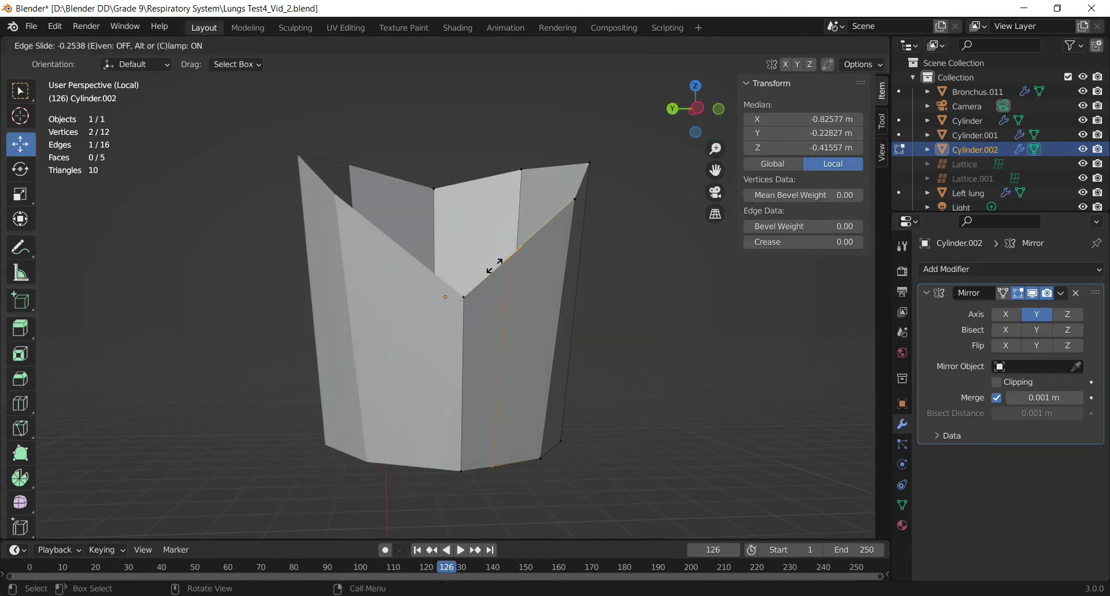
{"action": "left_click", "coordinate": [473, 283]}
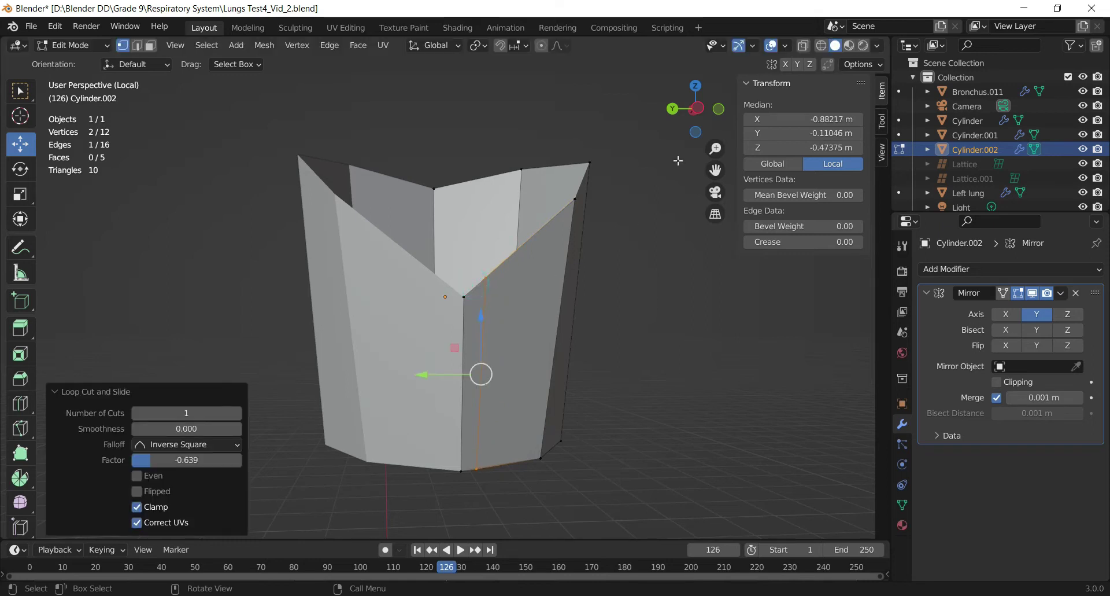
Lower the top vertex of the new vertical cut about 0.018 m along Z in left view
{"action": "left_click", "coordinate": [698, 108]}
{"action": "scroll", "coordinate": [565, 241], "scroll_direction": "up", "scroll_amount": 4}
{"action": "left_click", "coordinate": [490, 283]}
{"action": "scroll", "coordinate": [475, 243], "scroll_direction": "down", "scroll_amount": 2}
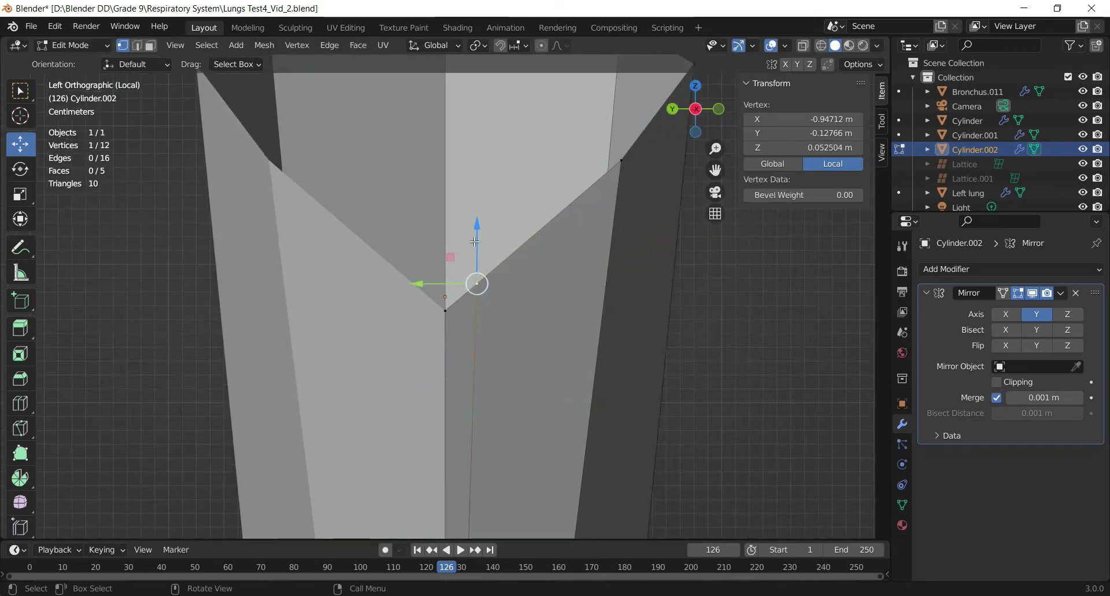
{"action": "scroll", "coordinate": [535, 246], "scroll_direction": "down", "scroll_amount": 3}
{"action": "left_click_drag", "start_coordinate": [469, 243], "coordinate": [468, 259]}
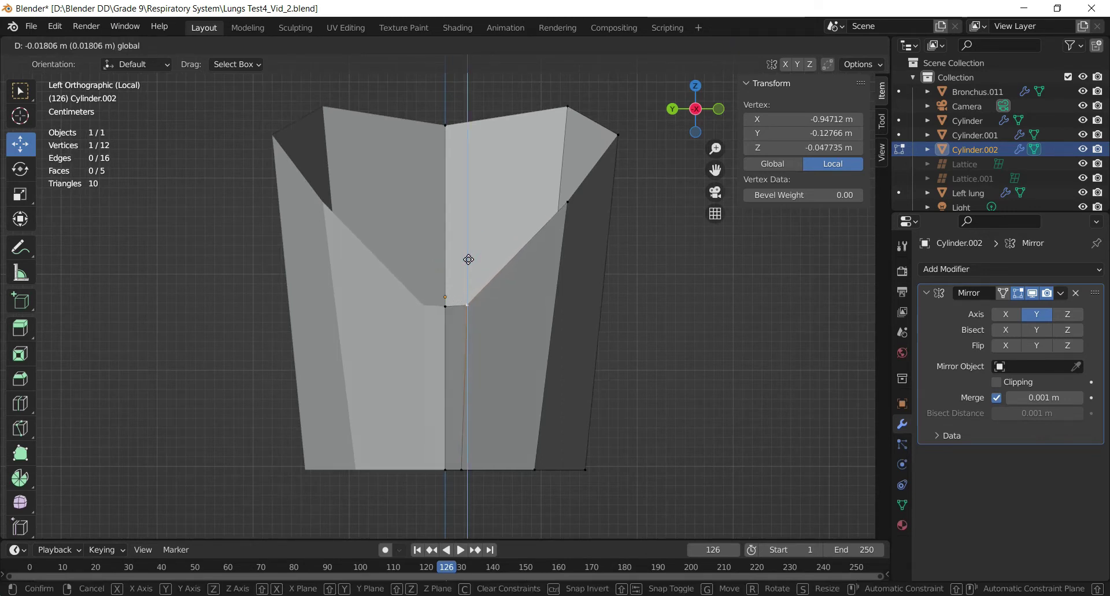
{"action": "left_click_drag", "start_coordinate": [468, 259], "coordinate": [469, 259]}
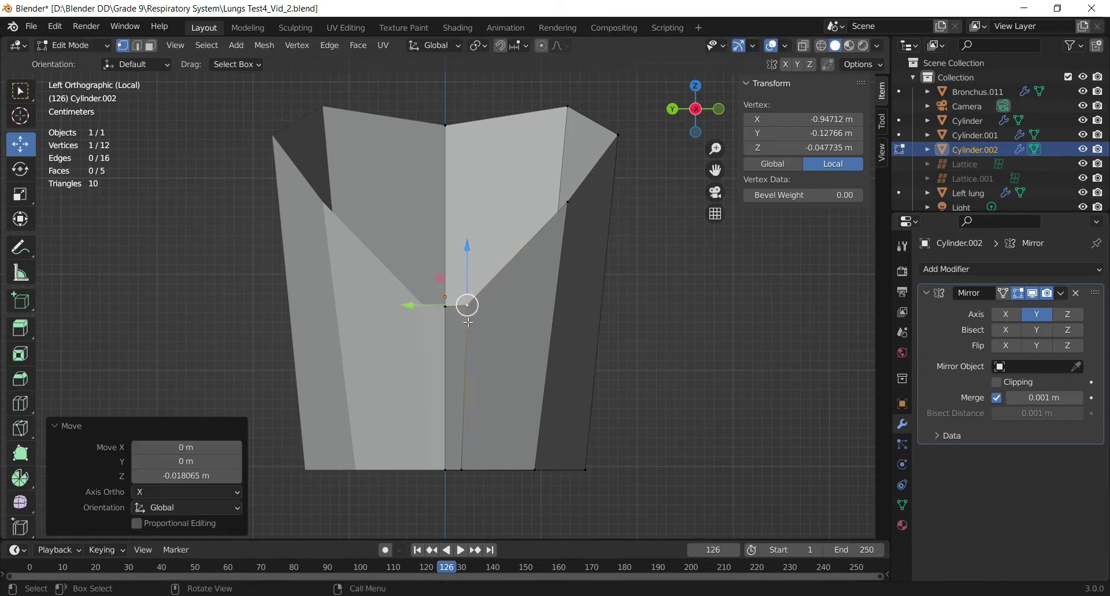
Shift the cut's top vertex about 0.0024 m in Y toward the centre and lower the front centre vertex about 0.007 m
{"action": "scroll", "coordinate": [460, 289], "scroll_direction": "up", "scroll_amount": 3}
{"action": "left_click_drag", "start_coordinate": [451, 310], "coordinate": [448, 310]}
{"action": "scroll", "coordinate": [446, 341], "scroll_direction": "down", "scroll_amount": 2}
{"action": "scroll", "coordinate": [446, 341], "scroll_direction": "down", "scroll_amount": 1}
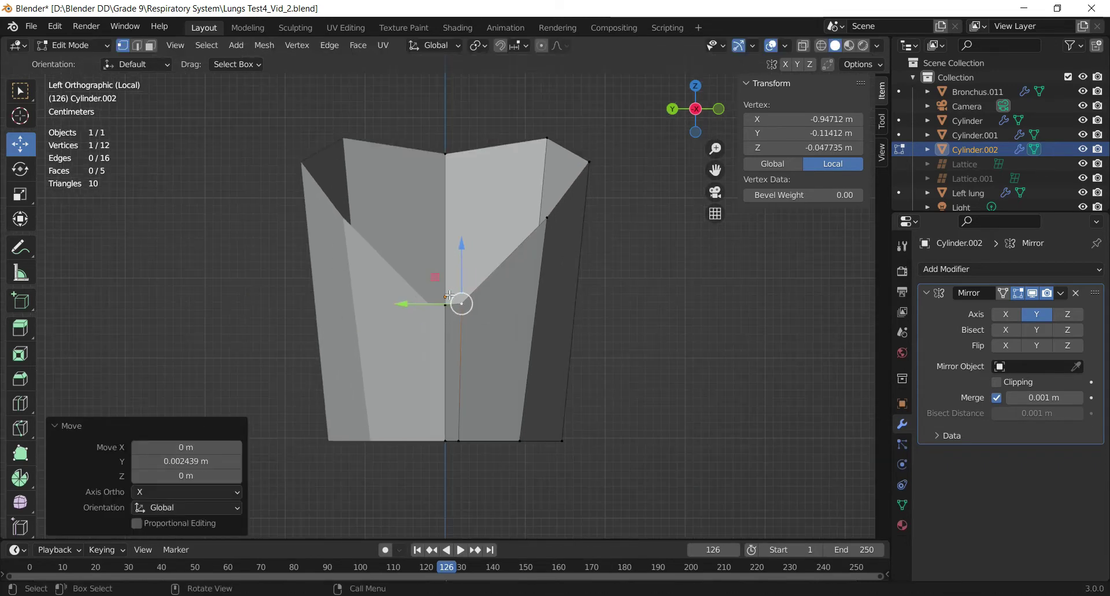
{"action": "mouse_move", "coordinate": [457, 271]}
{"action": "left_mouse_down"}
{"action": "mouse_move", "coordinate": [449, 266]}
{"action": "mouse_move", "coordinate": [450, 281]}
{"action": "left_mouse_up"}
{"action": "left_click", "coordinate": [444, 305]}
{"action": "scroll", "coordinate": [462, 327], "scroll_direction": "up", "scroll_amount": 2}
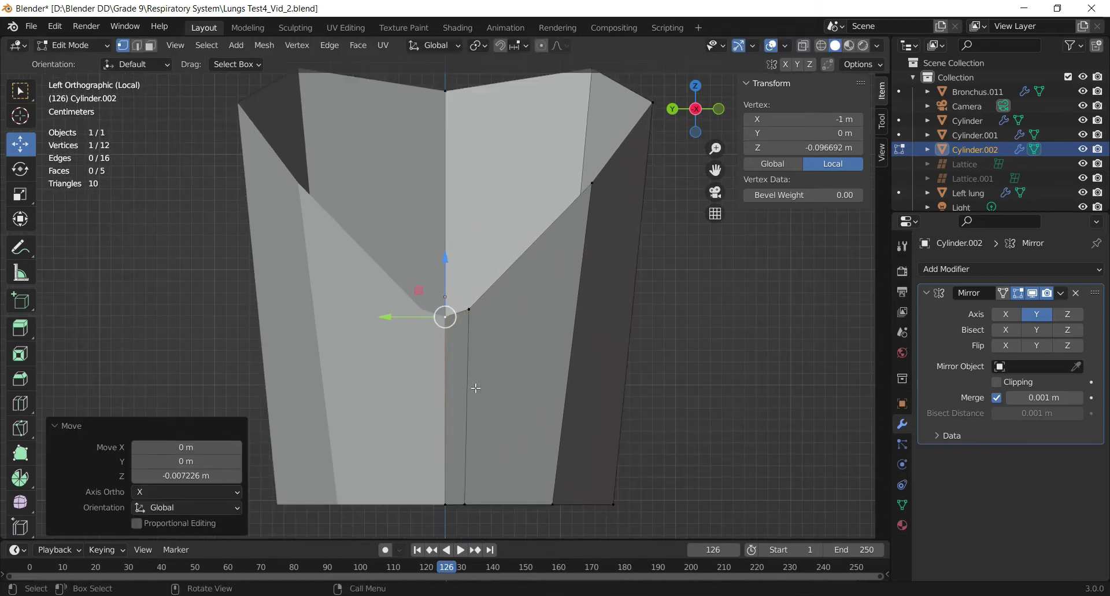
Add one horizontal loop cut around the half cylinder and slide it upward toward the front notch
{"action": "key", "text": "ctrl+r"}
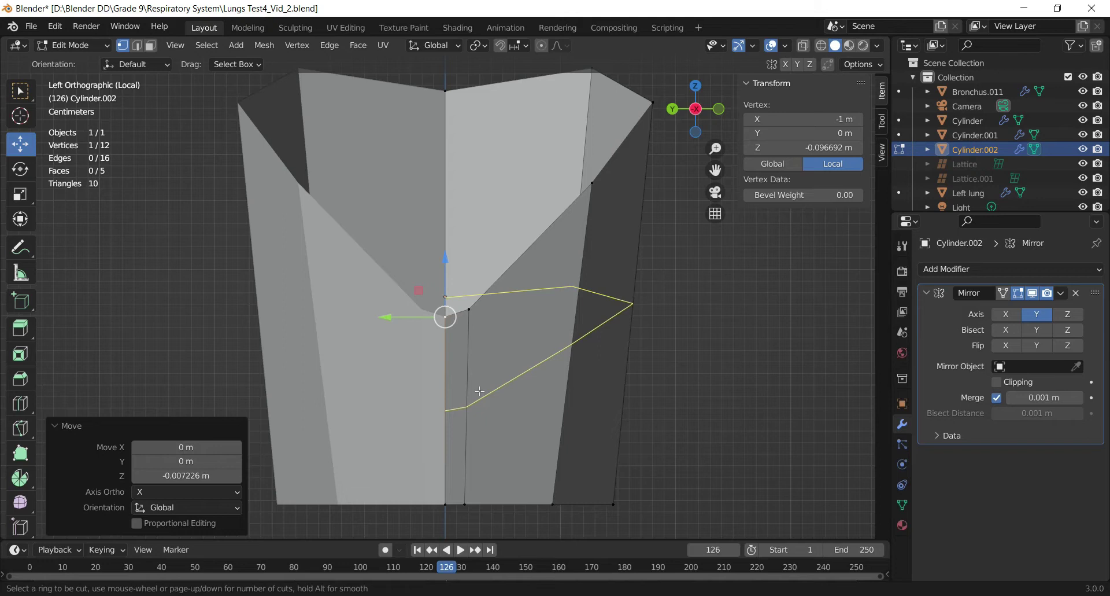
{"action": "left_click", "coordinate": [480, 391]}
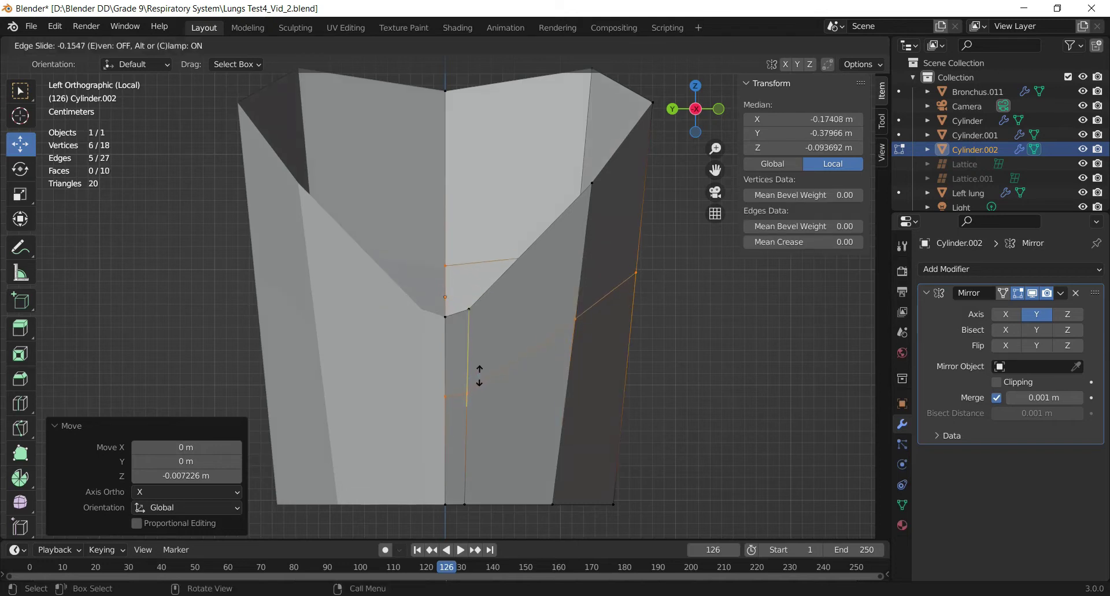
{"action": "left_click", "coordinate": [480, 376]}
{"action": "scroll", "coordinate": [483, 378], "scroll_direction": "down", "scroll_amount": 1}
Extrude the small front face below the notch outward about 0.0195 m
{"action": "key", "text": "3"}
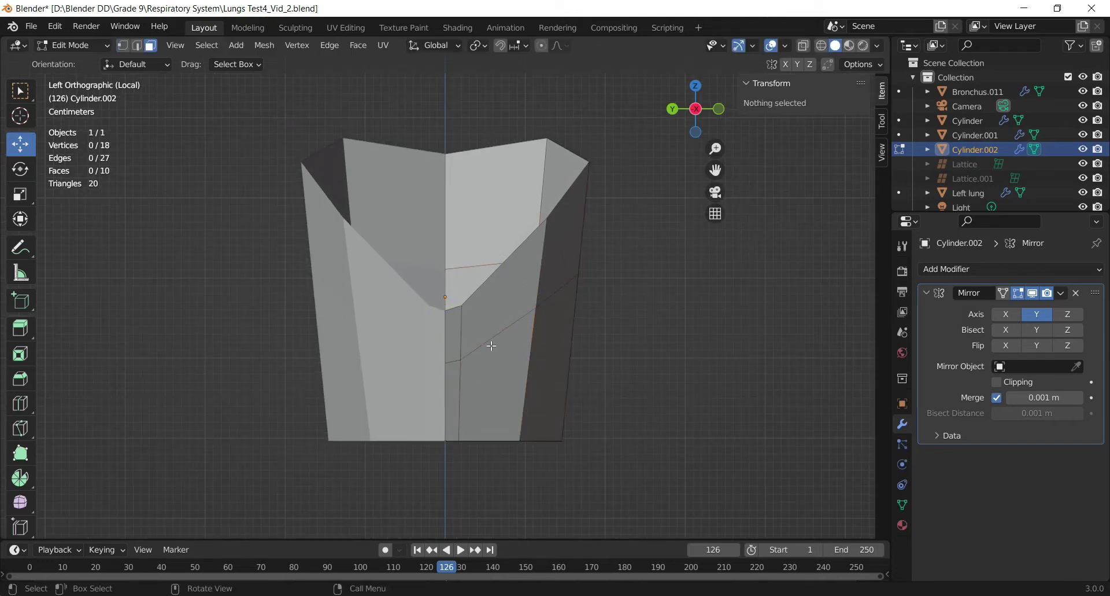
{"action": "left_click", "coordinate": [453, 335]}
{"action": "left_click_drag", "start_coordinate": [694, 113], "coordinate": [701, 123]}
{"action": "scroll", "coordinate": [496, 305], "scroll_direction": "up", "scroll_amount": 2}
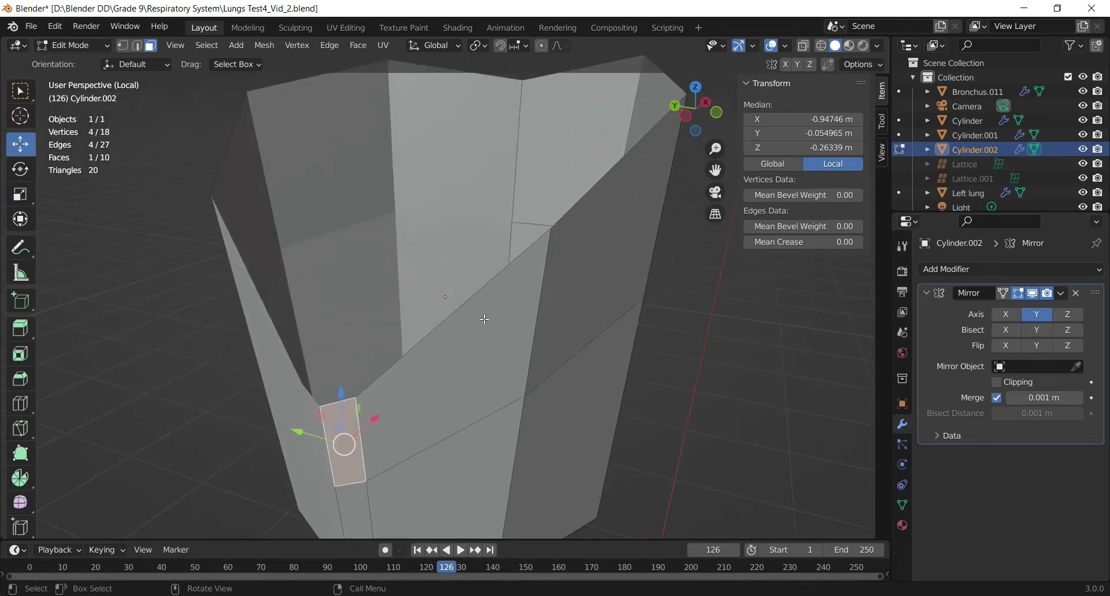
{"action": "key", "text": "e"}
{"action": "left_click", "coordinate": [443, 373]}
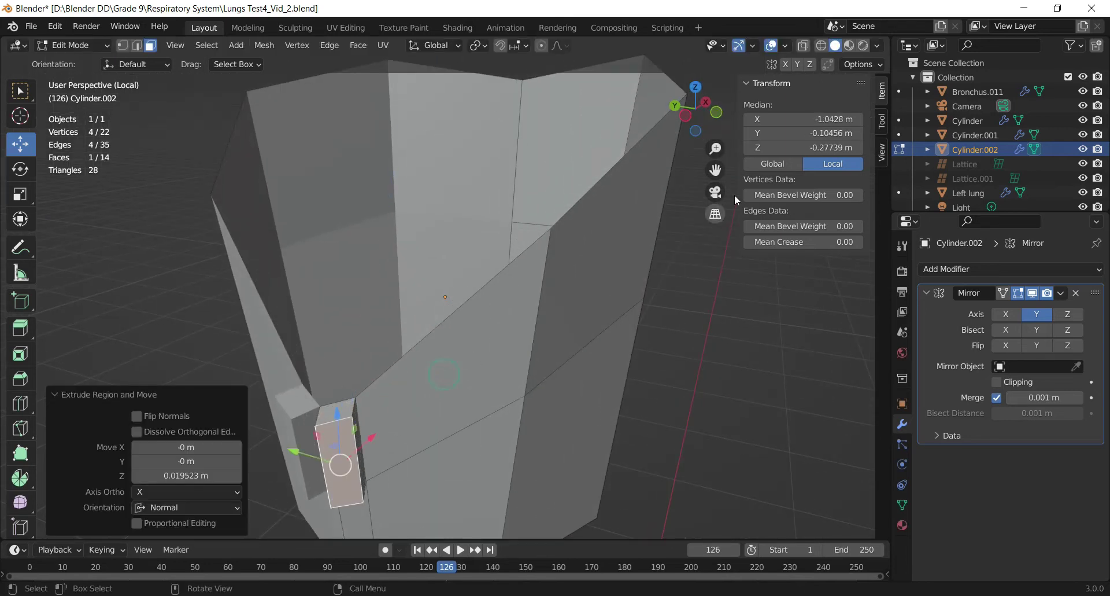
Delete the inner side face of the extruded block that faces the mirror plane
{"action": "left_click_drag", "start_coordinate": [700, 132], "coordinate": [769, 99]}
{"action": "scroll", "coordinate": [671, 366], "scroll_direction": "up", "scroll_amount": 2}
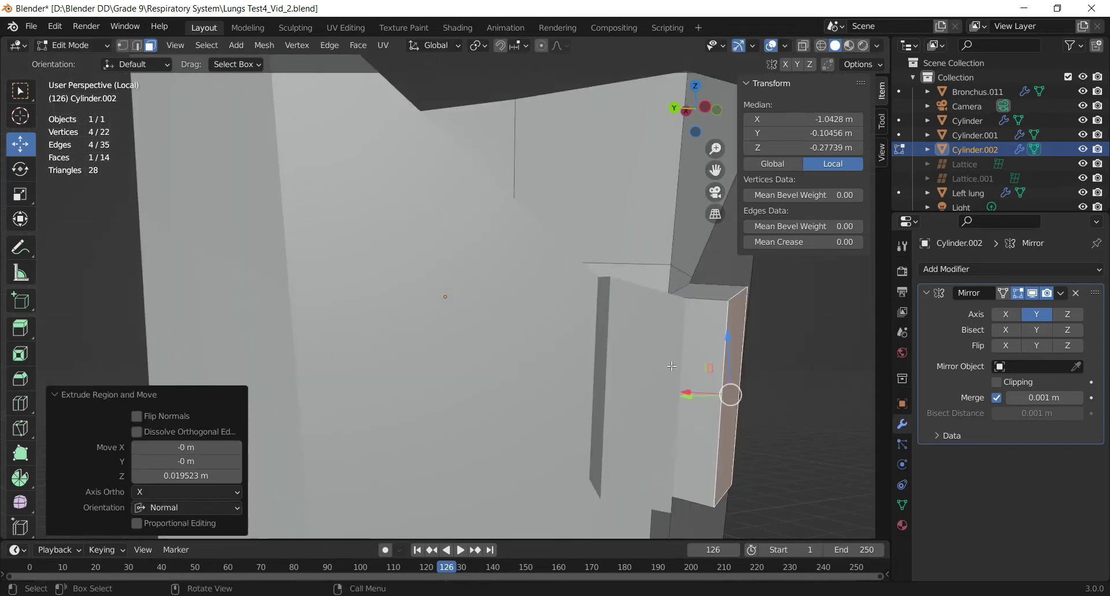
{"action": "left_click", "coordinate": [707, 352]}
{"action": "key", "text": "x"}
{"action": "left_click", "coordinate": [709, 361]}
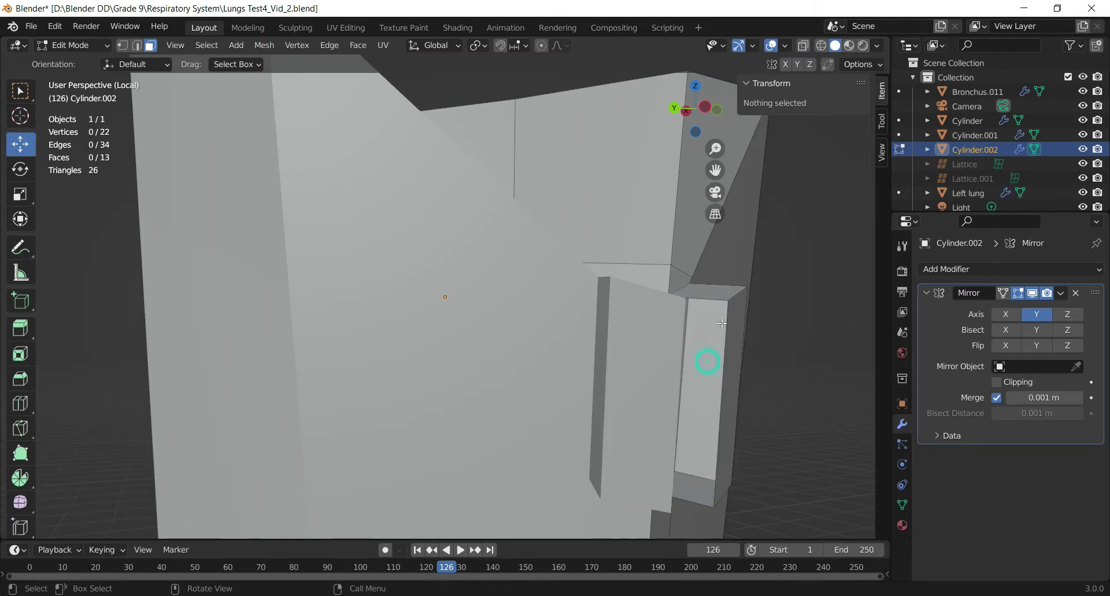
Move the extruded front face about 0.0089 m along Y to meet its mirrored half at the centre
{"action": "left_click", "coordinate": [706, 107]}
{"action": "middle_click_drag", "start_coordinate": [489, 409], "coordinate": [516, 321], "text": "shift"}
{"action": "scroll", "coordinate": [515, 321], "scroll_direction": "up", "scroll_amount": 1}
{"action": "left_click", "coordinate": [519, 324]}
{"action": "left_click_drag", "start_coordinate": [466, 330], "coordinate": [444, 331]}
{"action": "scroll", "coordinate": [503, 344], "scroll_direction": "up", "scroll_amount": 1}
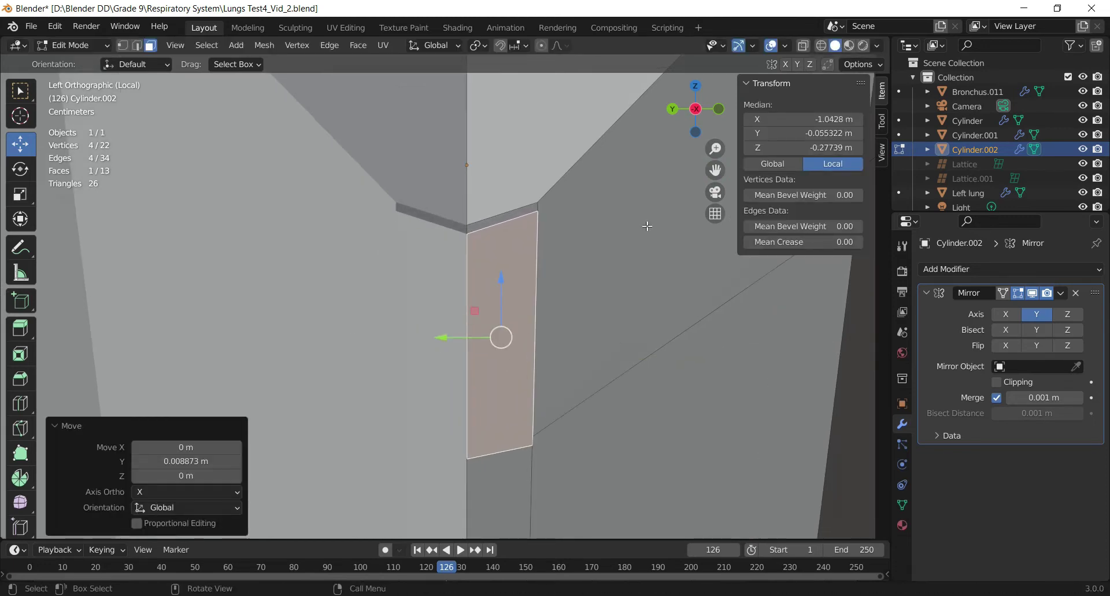
Move the outer vertical edge of the extruded front face about 0.0023 m along Y toward the centre
{"action": "middle_click_drag", "start_coordinate": [647, 226], "coordinate": [594, 240]}
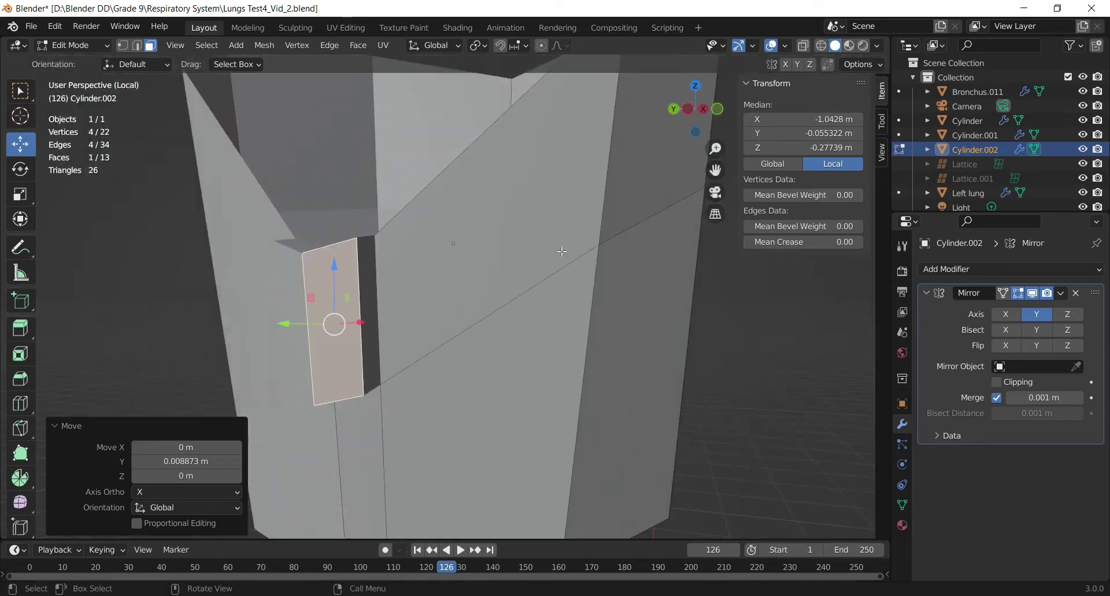
{"action": "key", "text": "2"}
{"action": "left_click", "coordinate": [362, 269]}
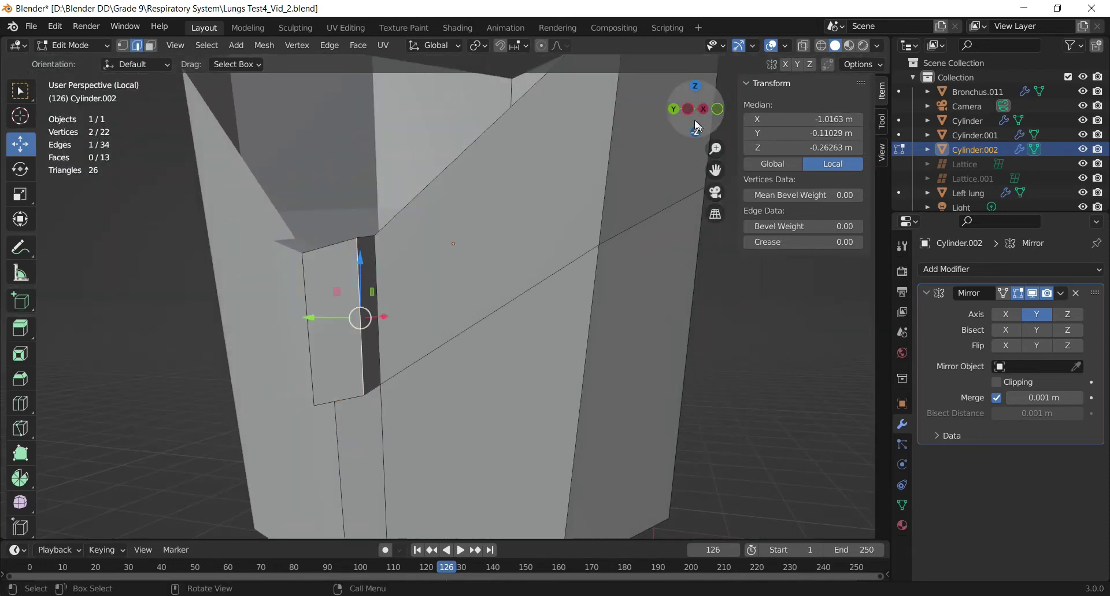
{"action": "left_click", "coordinate": [688, 110]}
{"action": "left_click_drag", "start_coordinate": [482, 314], "coordinate": [458, 318]}
{"action": "scroll", "coordinate": [483, 370], "scroll_direction": "up", "scroll_amount": 1}
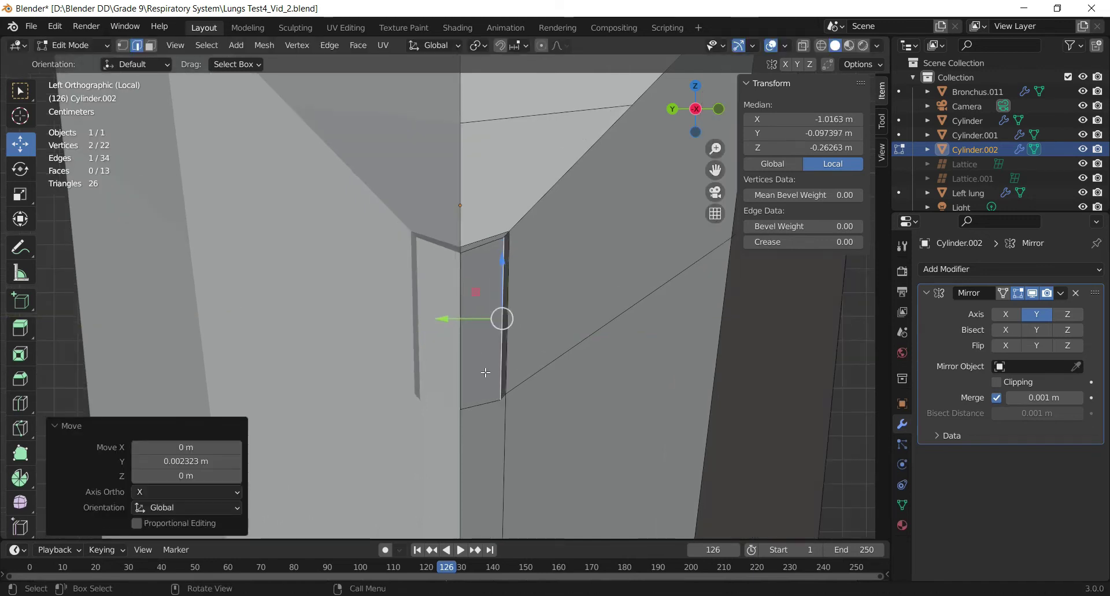
Raise the bottom edge of the extruded front face about 0.0056 m along Z
{"action": "left_click", "coordinate": [484, 404]}
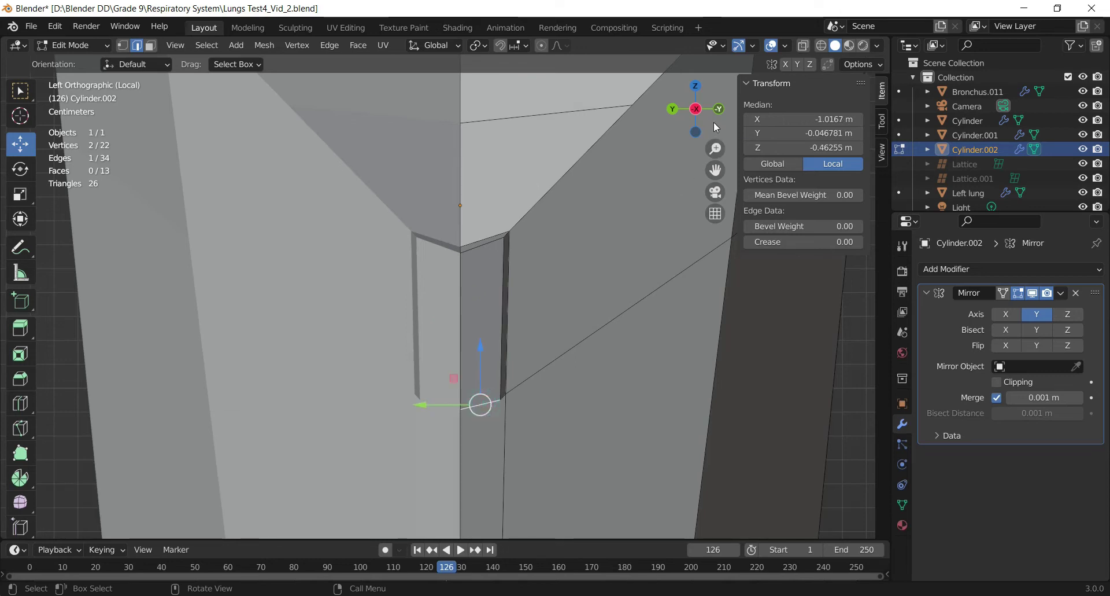
{"action": "left_click_drag", "start_coordinate": [716, 169], "coordinate": [722, 130]}
{"action": "left_click_drag", "start_coordinate": [492, 335], "coordinate": [486, 295]}
{"action": "scroll", "coordinate": [485, 292], "scroll_direction": "down", "scroll_amount": 2}
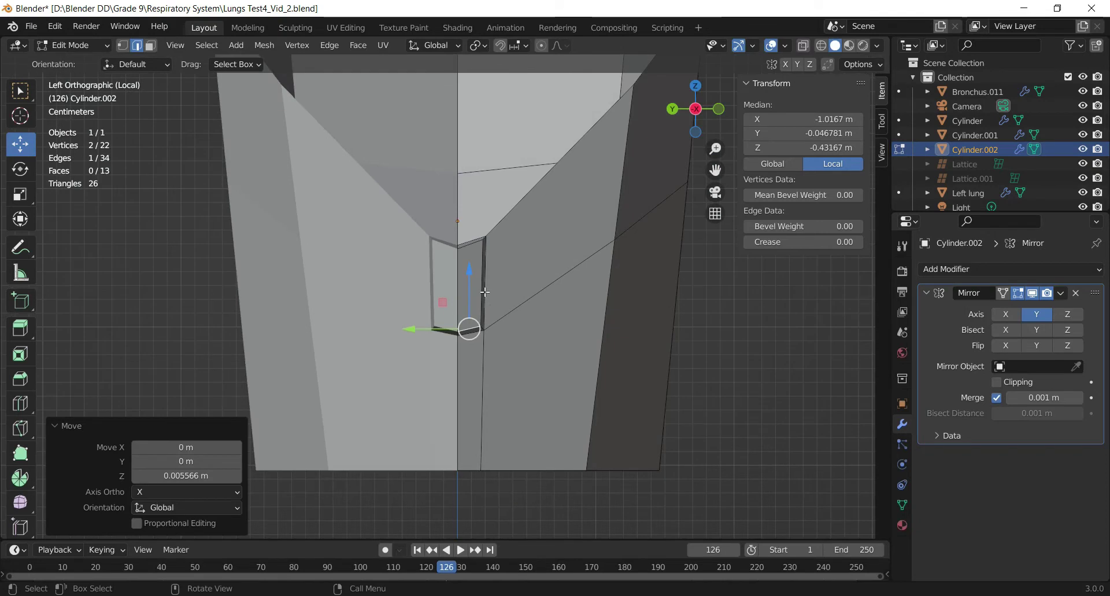
Delete the small top face of the extruded front block
{"action": "left_click_drag", "start_coordinate": [702, 125], "coordinate": [627, 296]}
{"action": "scroll", "coordinate": [491, 453], "scroll_direction": "down", "scroll_amount": 2}
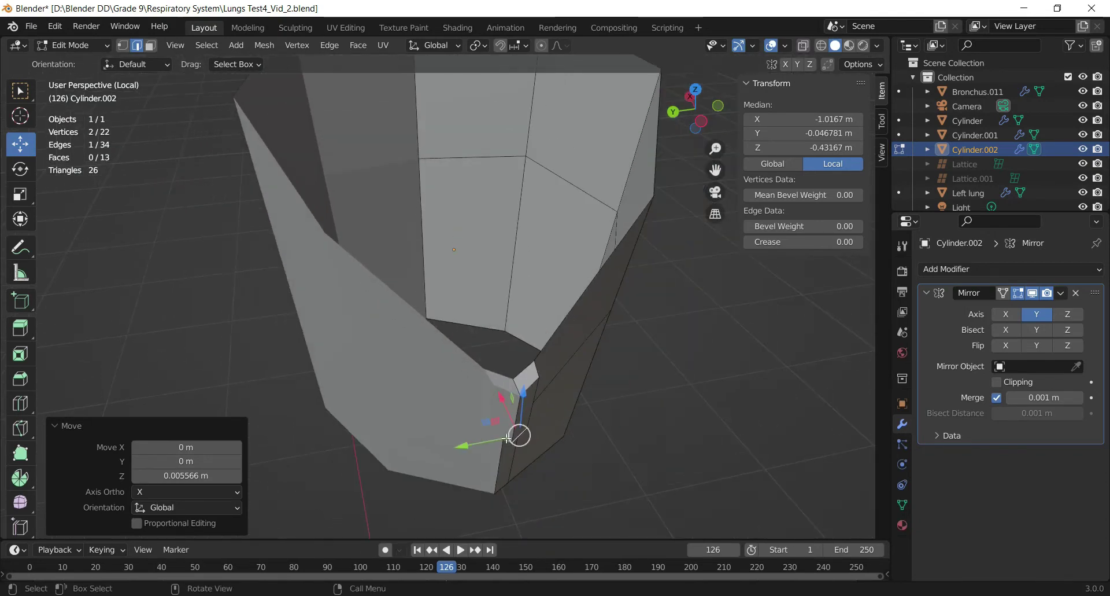
{"action": "scroll", "coordinate": [538, 397], "scroll_direction": "down", "scroll_amount": 2}
{"action": "scroll", "coordinate": [537, 365], "scroll_direction": "up", "scroll_amount": 2}
{"action": "left_click_drag", "start_coordinate": [706, 122], "coordinate": [681, 166]}
{"action": "scroll", "coordinate": [504, 340], "scroll_direction": "up", "scroll_amount": 1}
{"action": "left_click", "coordinate": [493, 388]}
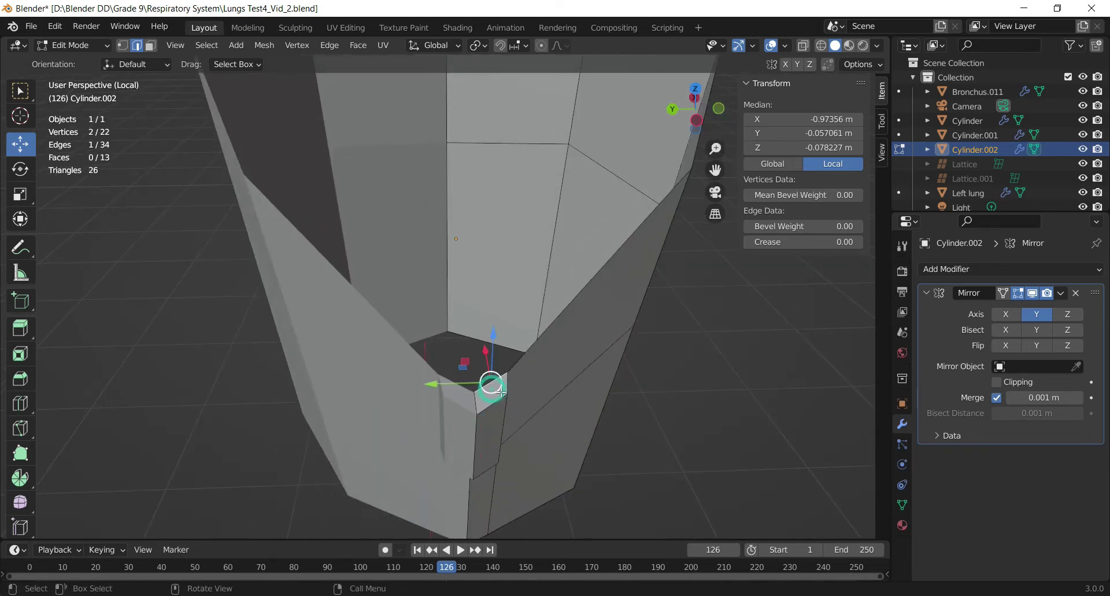
{"action": "key", "text": "3"}
{"action": "left_click", "coordinate": [498, 395]}
{"action": "key", "text": "x"}
{"action": "left_click", "coordinate": [514, 397]}
Add a Solidify modifier and set its thickness to 0.08 m
{"action": "scroll", "coordinate": [634, 228], "scroll_direction": "down", "scroll_amount": 3}
{"action": "left_click_drag", "start_coordinate": [689, 124], "coordinate": [699, 108]}
{"action": "scroll", "coordinate": [632, 231], "scroll_direction": "up", "scroll_amount": 1}
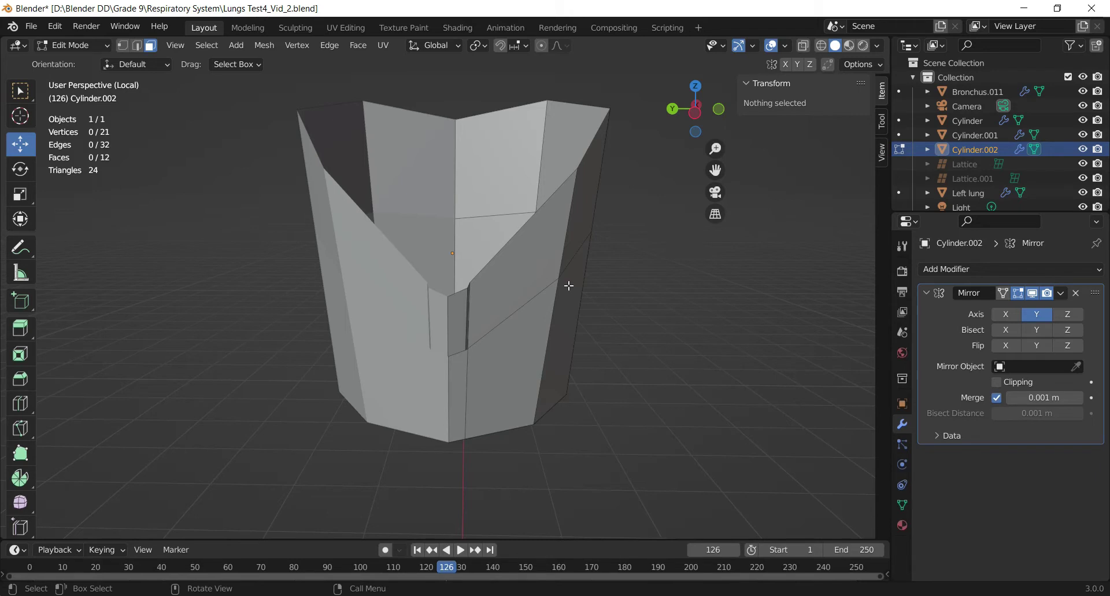
{"action": "left_click", "coordinate": [967, 266]}
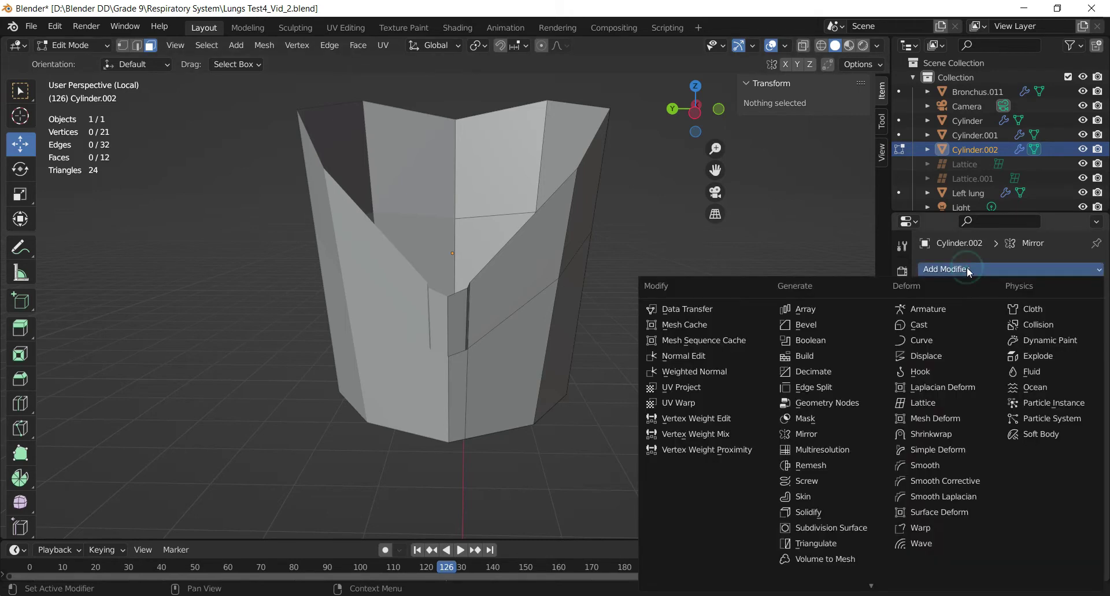
{"action": "left_click", "coordinate": [820, 512]}
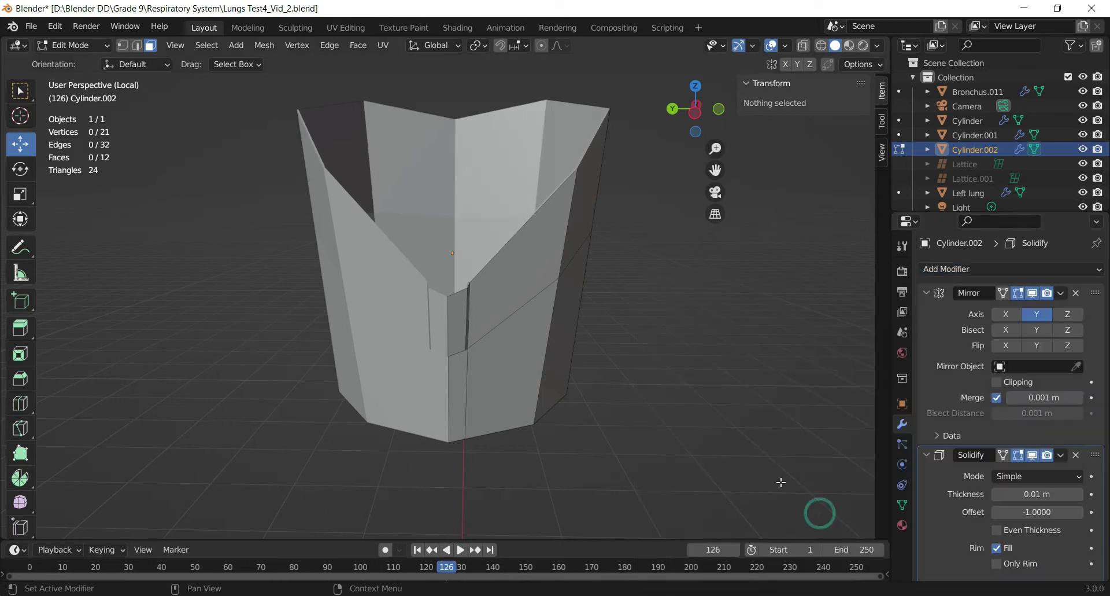
{"action": "left_click_drag", "start_coordinate": [727, 121], "coordinate": [725, 153]}
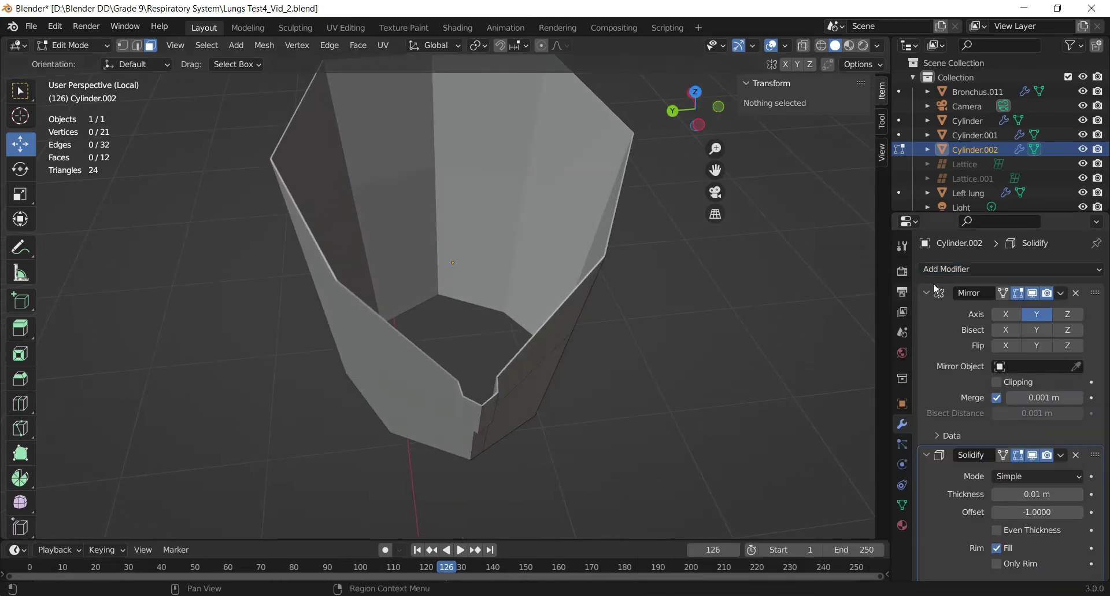
{"action": "left_click", "coordinate": [1033, 455]}
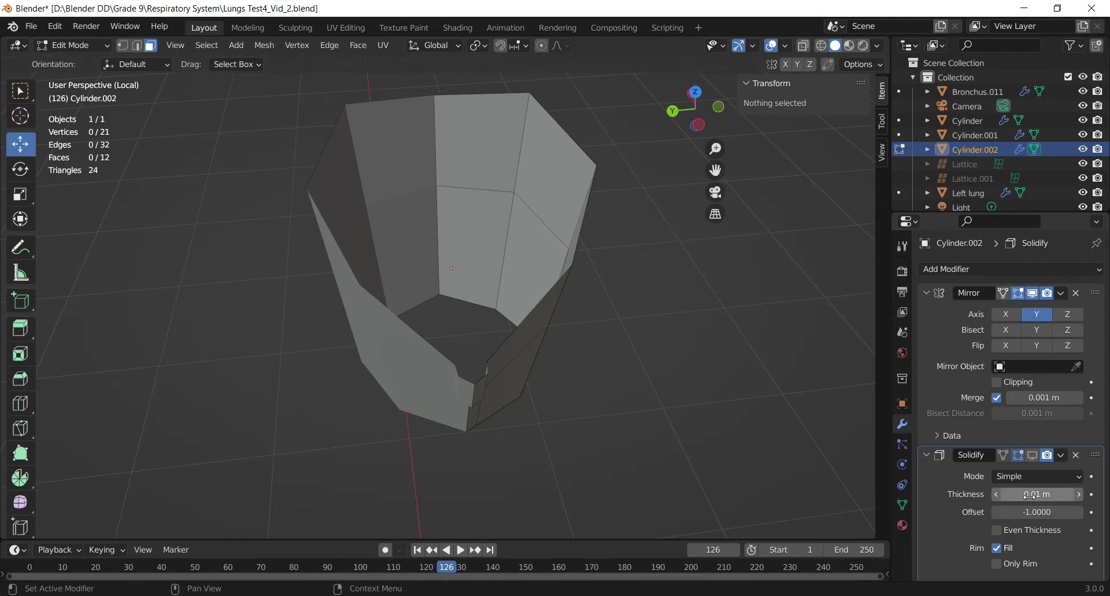
{"action": "left_click", "coordinate": [1033, 455]}
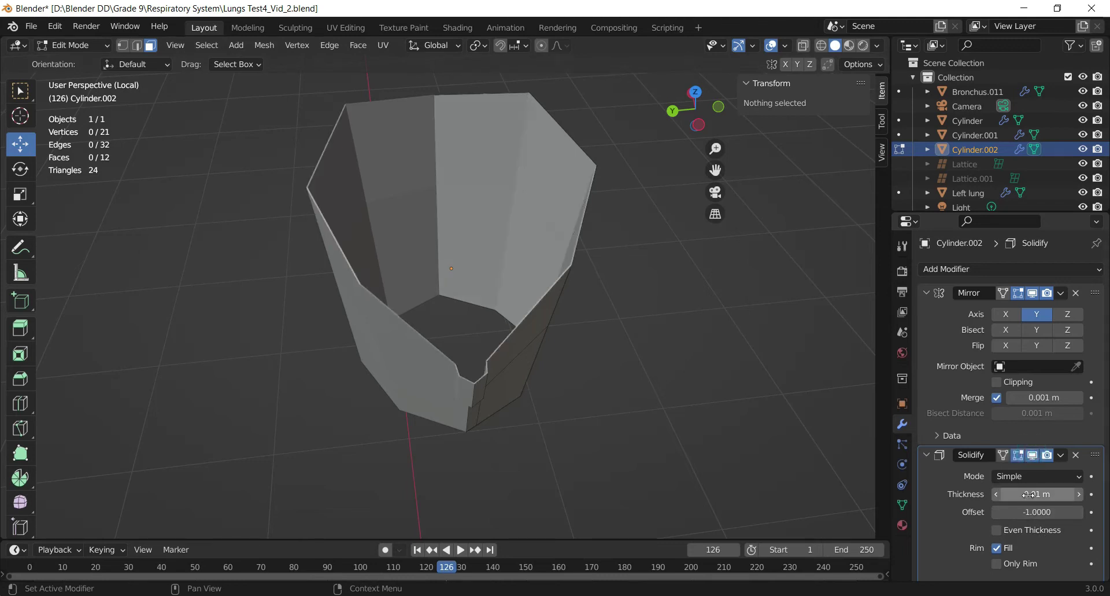
{"action": "mouse_move", "coordinate": [1029, 494]}
{"action": "left_mouse_down"}
{"action": "mouse_move", "coordinate": [1064, 494]}
{"action": "mouse_move", "coordinate": [1034, 494]}
{"action": "left_mouse_up"}
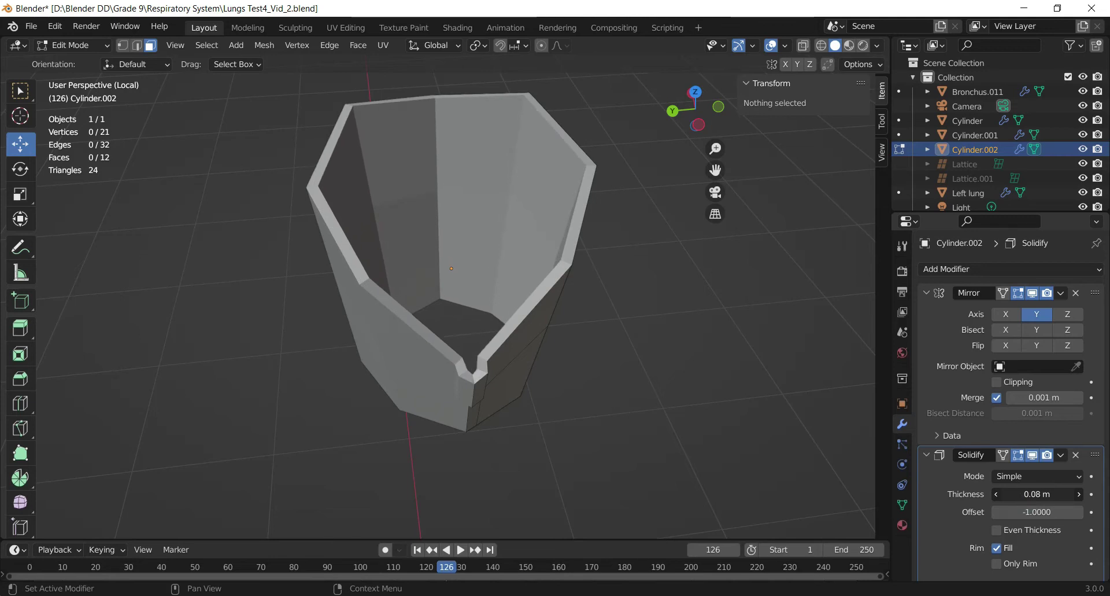
Add a Subdivision Surface modifier, leave mesh editing and set its viewport levels to 2
{"action": "left_click_drag", "start_coordinate": [710, 116], "coordinate": [718, 121]}
{"action": "scroll", "coordinate": [718, 122], "scroll_direction": "up", "scroll_amount": 2}
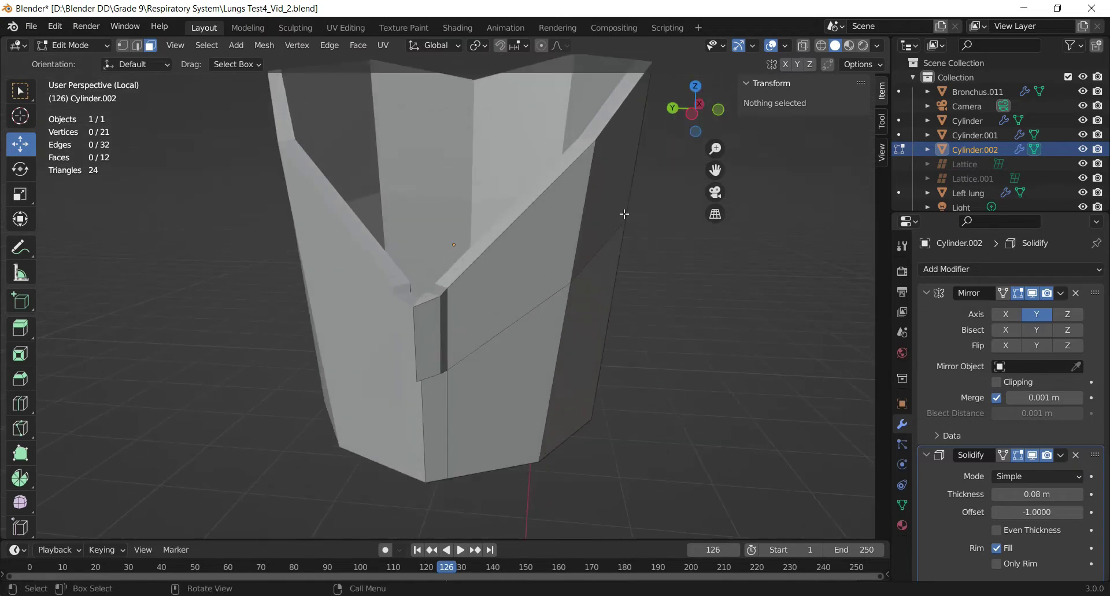
{"action": "left_click", "coordinate": [952, 270]}
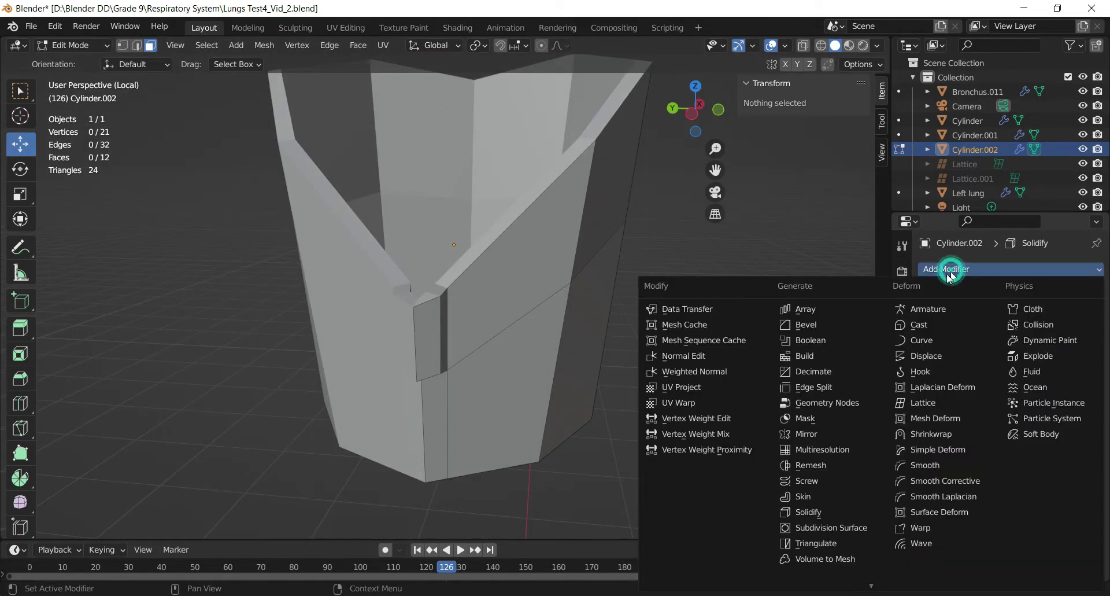
{"action": "left_click", "coordinate": [830, 527]}
{"action": "scroll", "coordinate": [729, 481], "scroll_direction": "down", "scroll_amount": 2}
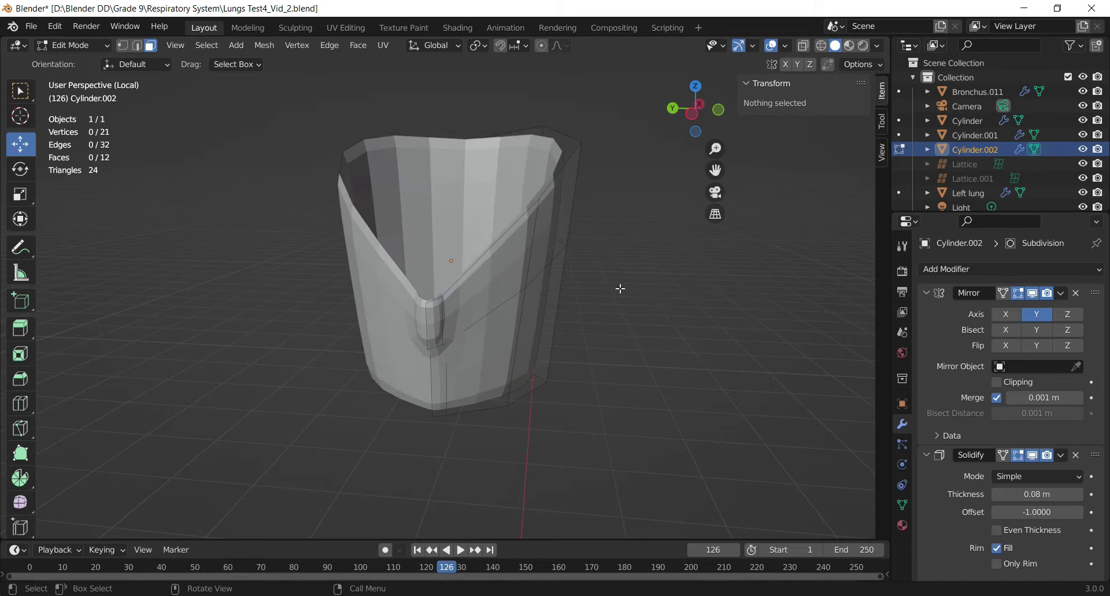
{"action": "key", "text": "Tab"}
{"action": "scroll", "coordinate": [637, 301], "scroll_direction": "up", "scroll_amount": 1}
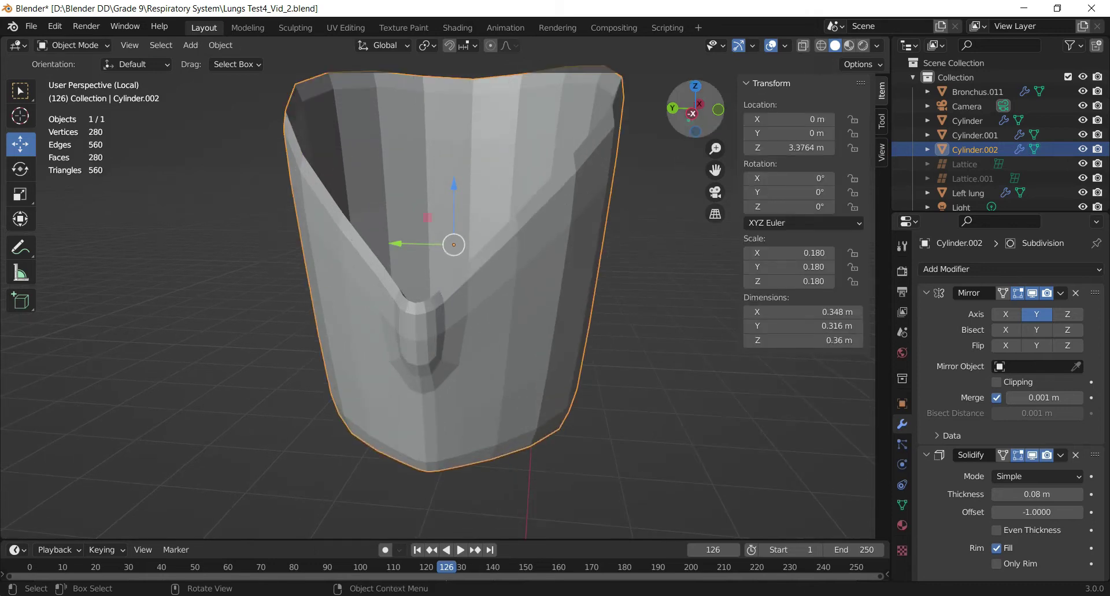
{"action": "scroll", "coordinate": [676, 157], "scroll_direction": "up", "scroll_amount": 3}
{"action": "scroll", "coordinate": [681, 288], "scroll_direction": "down", "scroll_amount": 2}
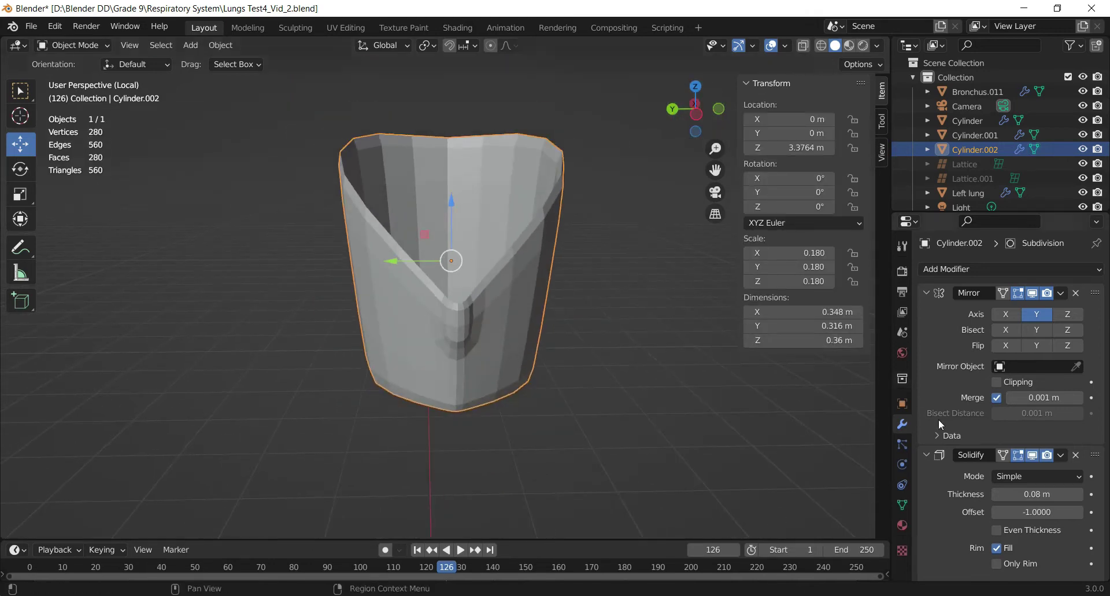
{"action": "scroll", "coordinate": [1035, 511], "scroll_direction": "down", "scroll_amount": 7}
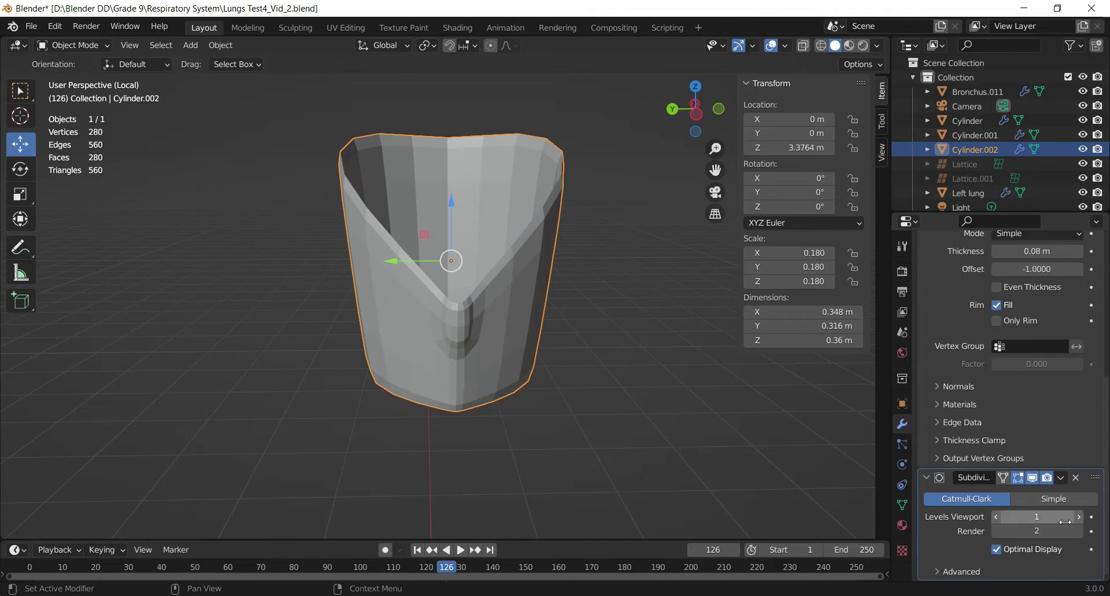
{"action": "left_click", "coordinate": [1079, 519]}
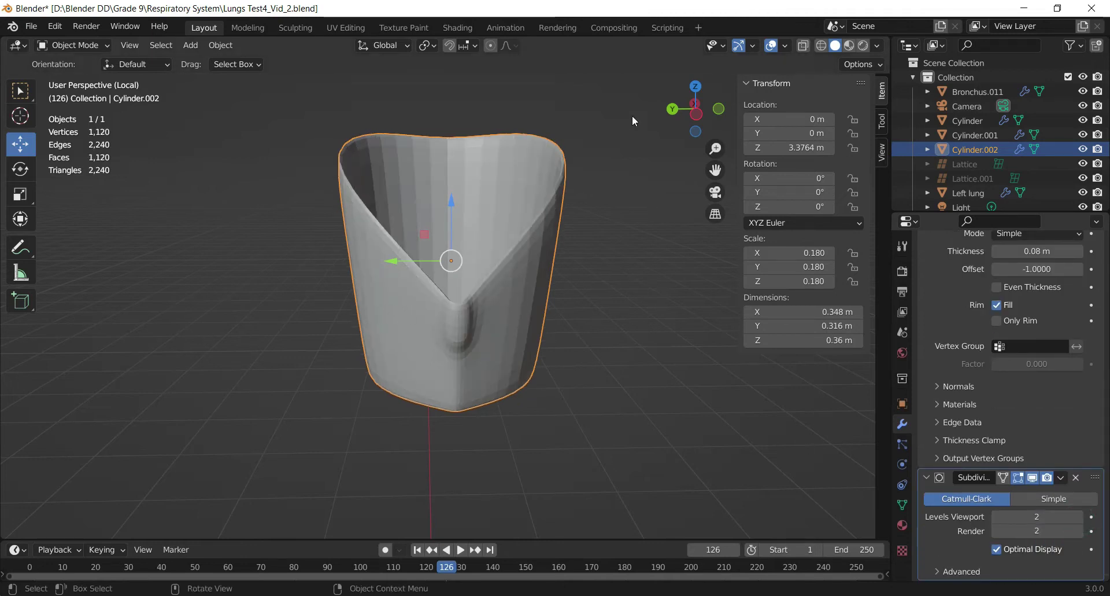
Reopen the mesh for editing in front view and add three evenly spaced vertical loop cuts across the rear side panel
{"action": "left_click", "coordinate": [717, 109]}
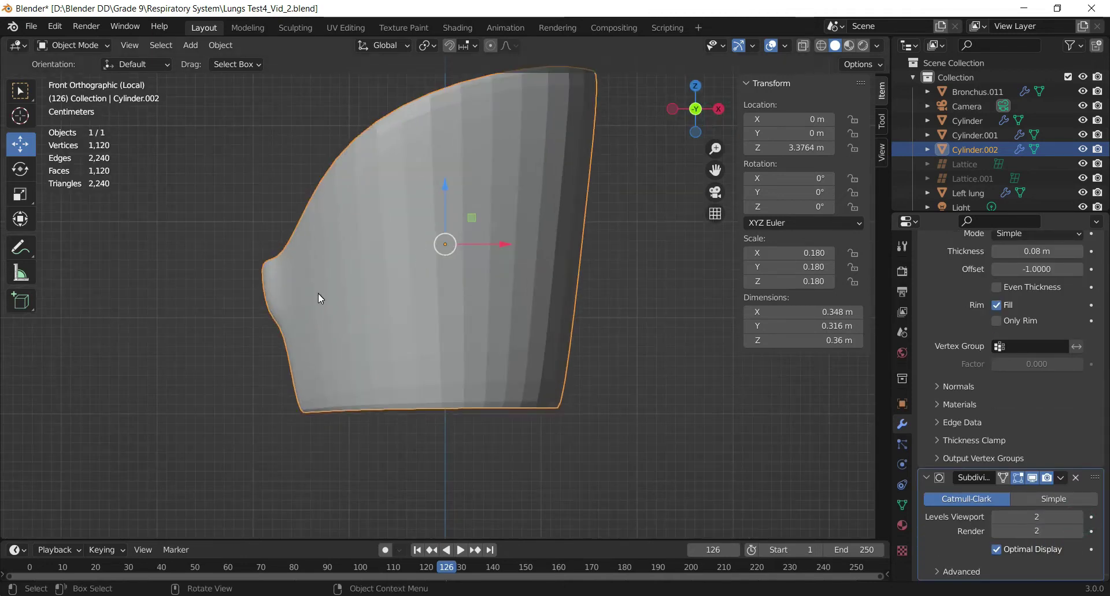
{"action": "scroll", "coordinate": [420, 282], "scroll_direction": "down", "scroll_amount": 1}
{"action": "left_click_drag", "start_coordinate": [715, 170], "coordinate": [721, 252]}
{"action": "scroll", "coordinate": [474, 220], "scroll_direction": "down", "scroll_amount": 2}
{"action": "scroll", "coordinate": [480, 221], "scroll_direction": "up", "scroll_amount": 3}
{"action": "key", "text": "Tab"}
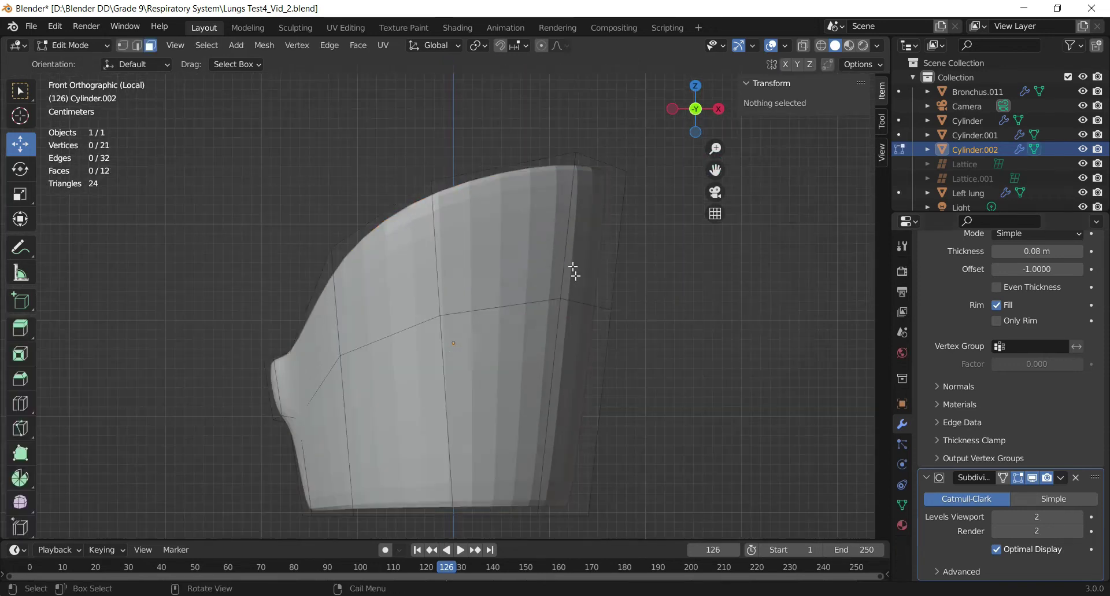
{"action": "scroll", "coordinate": [556, 243], "scroll_direction": "down", "scroll_amount": 1}
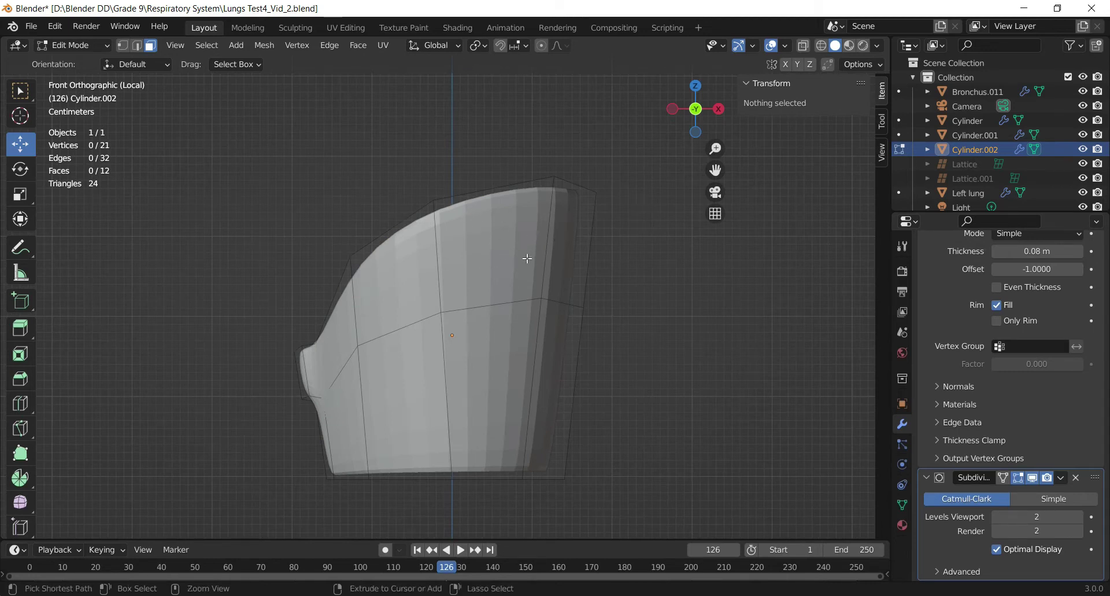
{"action": "key", "text": "ctrl+r"}
{"action": "scroll", "coordinate": [492, 205], "scroll_direction": "up", "scroll_amount": 1}
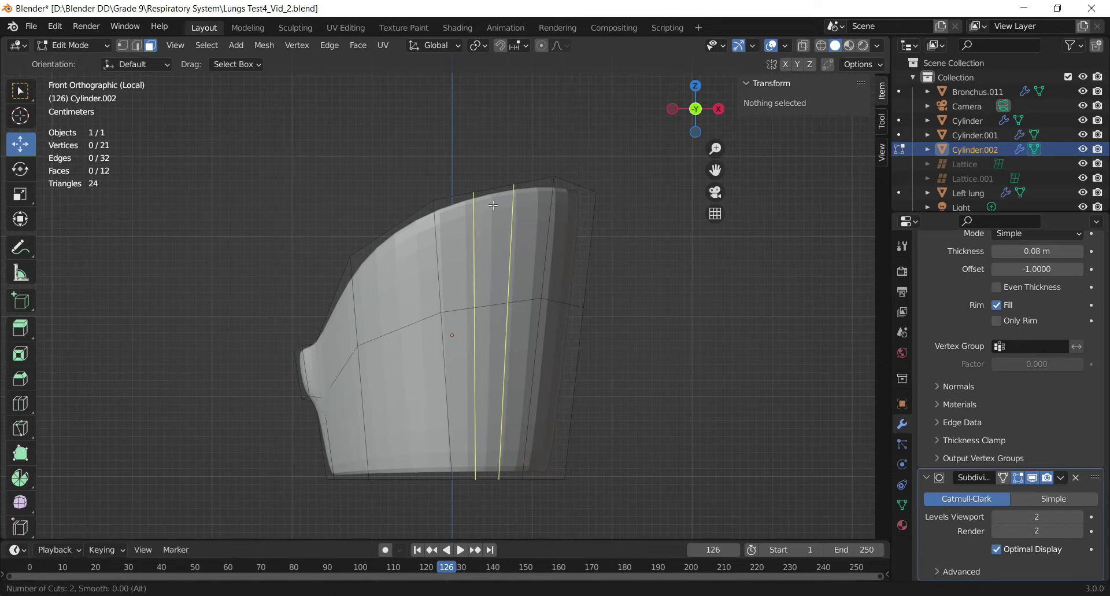
{"action": "scroll", "coordinate": [492, 205], "scroll_direction": "up", "scroll_amount": 1}
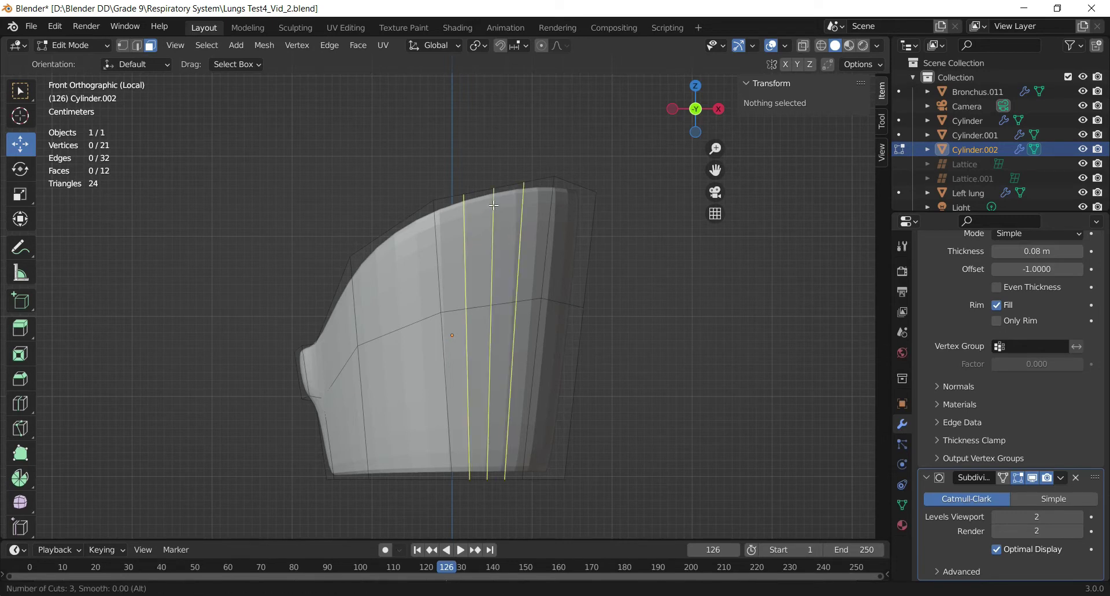
{"action": "left_click", "coordinate": [494, 204]}
{"action": "left_click", "coordinate": [493, 205]}
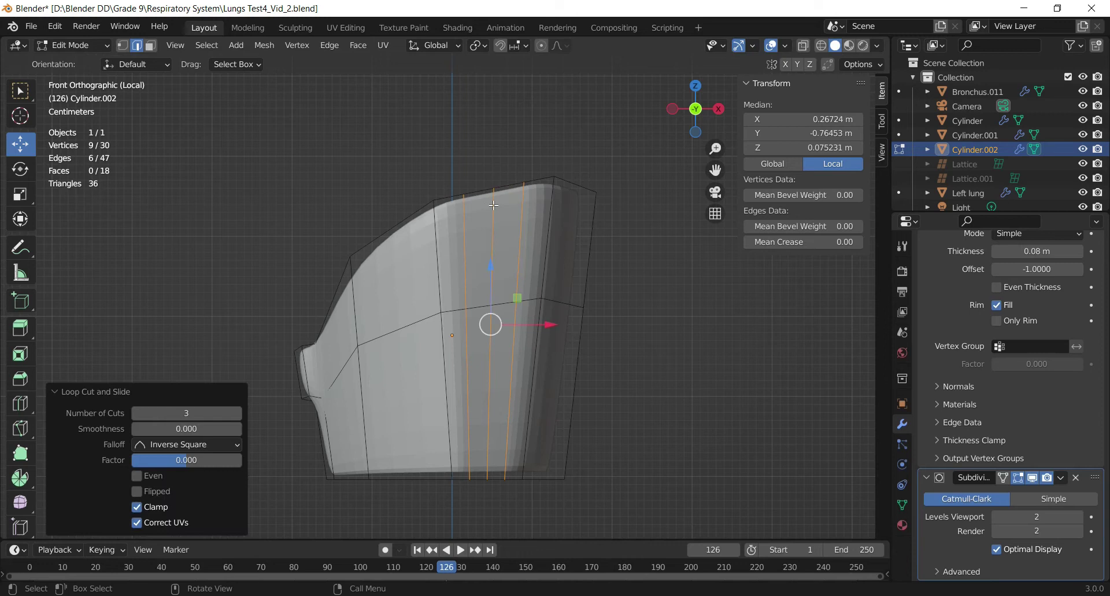
Dissolve the middle one of the three vertical edge loops on the rear side panel
{"action": "left_click", "coordinate": [493, 205], "text": "alt"}
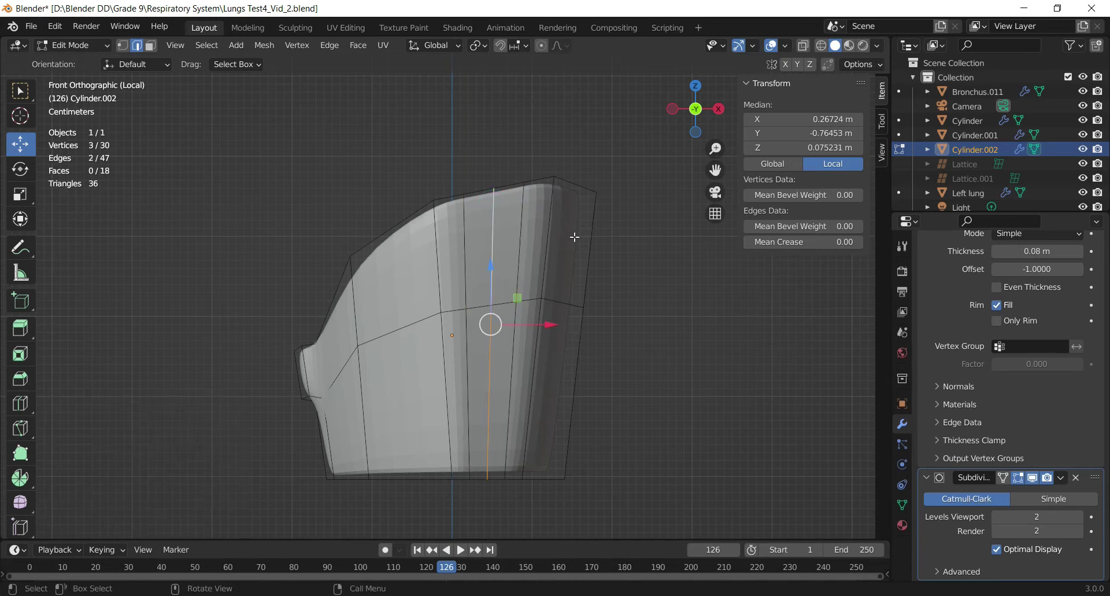
{"action": "key", "text": "x"}
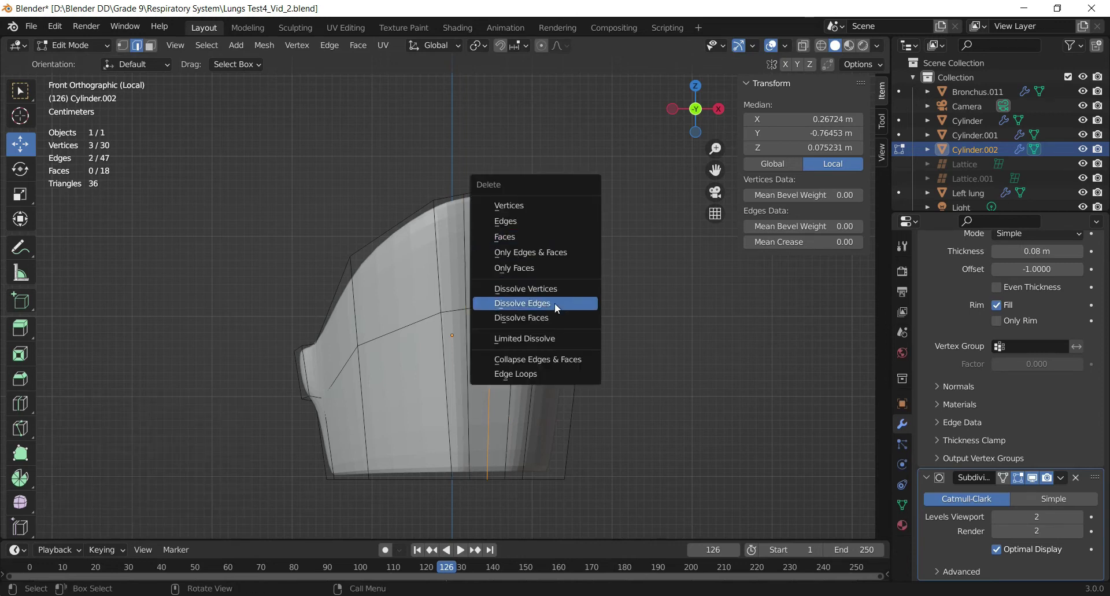
{"action": "left_click", "coordinate": [554, 303]}
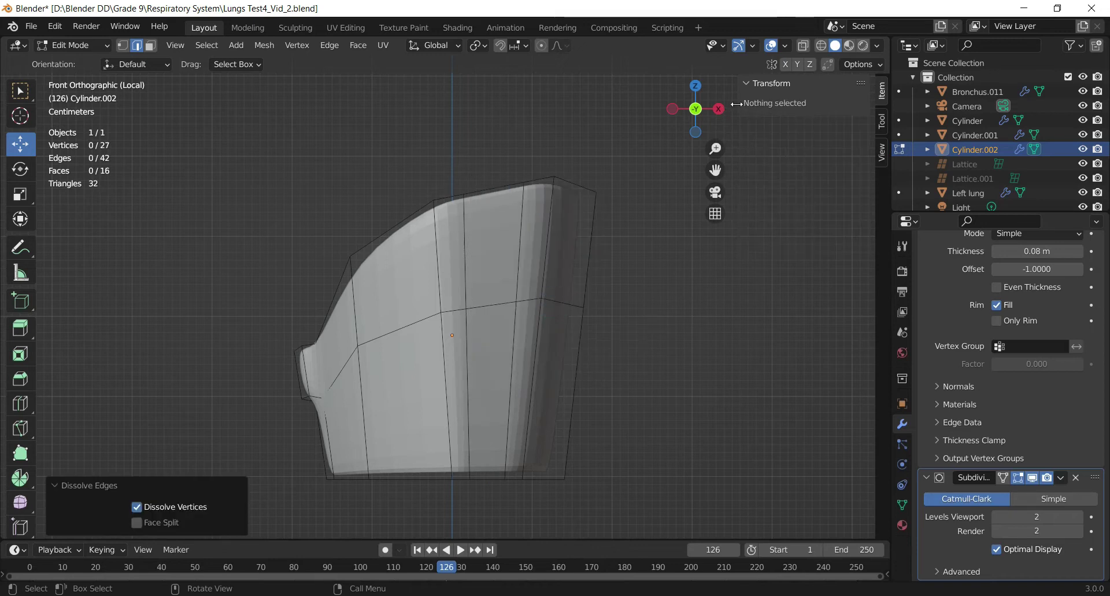
Lower the rim edge between the two remaining loops about 0.119 m along Z to form a side notch
{"action": "left_click_drag", "start_coordinate": [708, 110], "coordinate": [720, 149]}
{"action": "left_click", "coordinate": [556, 237]}
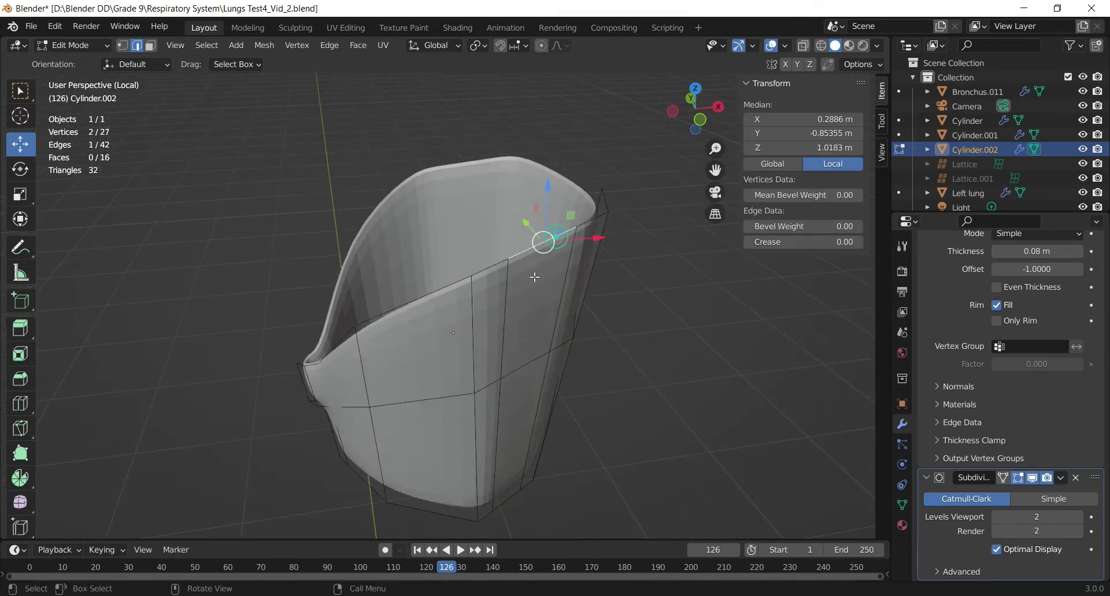
{"action": "left_click", "coordinate": [700, 119]}
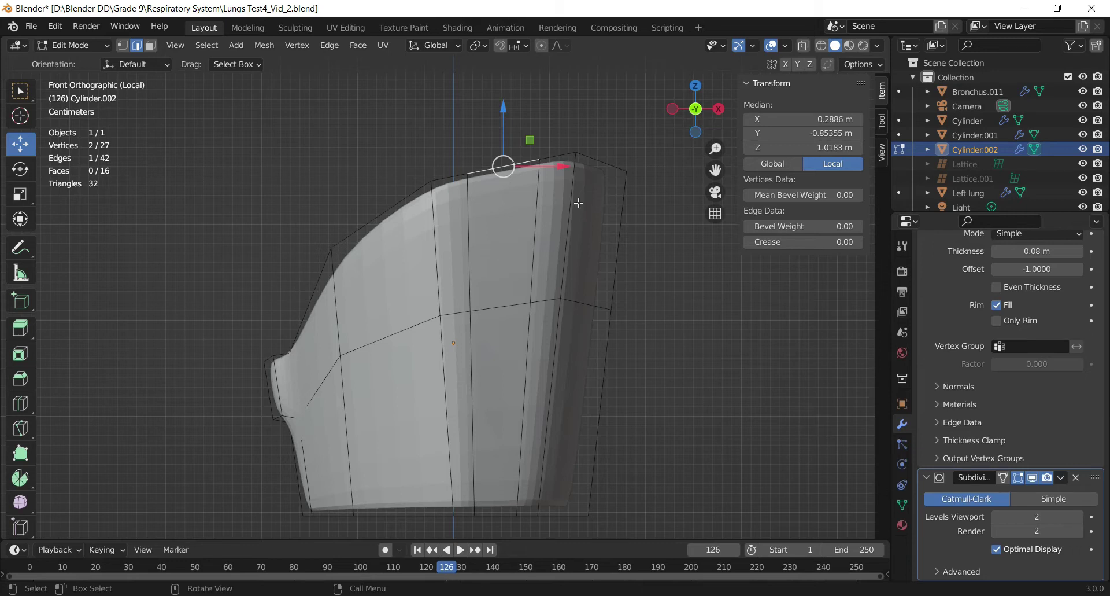
{"action": "left_click_drag", "start_coordinate": [500, 117], "coordinate": [512, 238]}
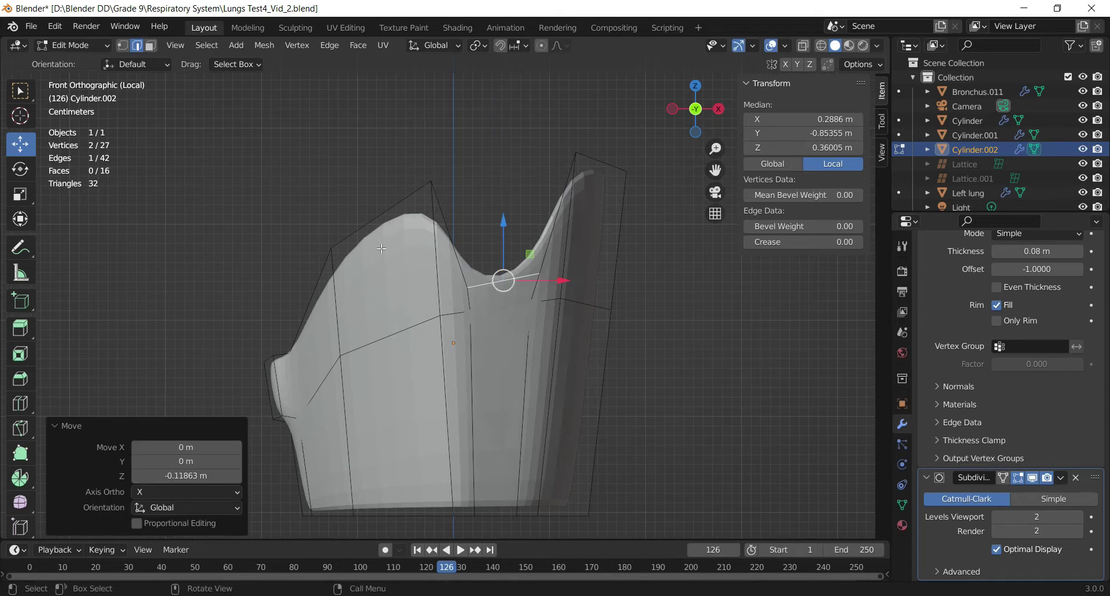
Add one vertical loop cut across the panel in front of the notch, slid slightly toward the front
{"action": "key", "text": "ctrl+r"}
{"action": "left_click", "coordinate": [370, 219]}
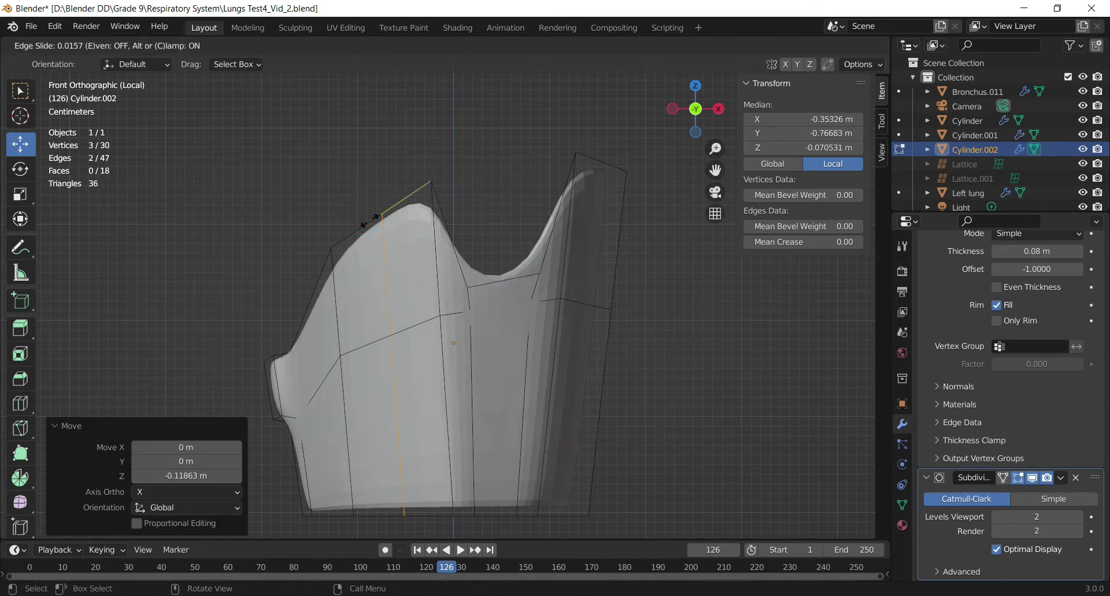
{"action": "left_click", "coordinate": [362, 217]}
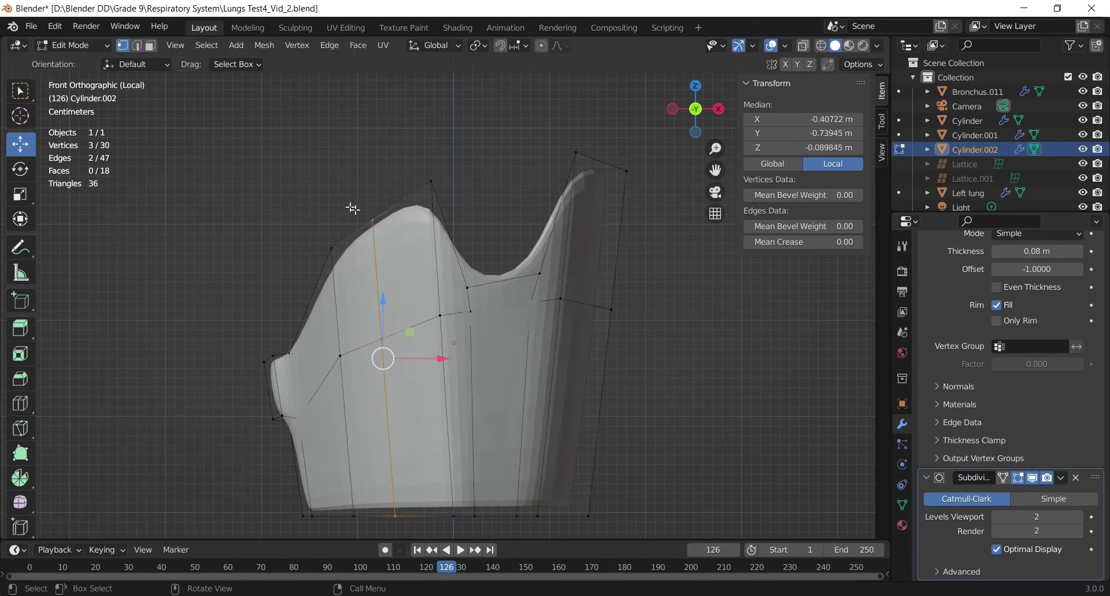
Reposition the three rim vertices in front of the notch to shape a rounder hump
{"action": "left_click", "coordinate": [372, 220]}
{"action": "mouse_move", "coordinate": [408, 193]}
{"action": "left_mouse_down"}
{"action": "mouse_move", "coordinate": [387, 189]}
{"action": "mouse_move", "coordinate": [402, 189]}
{"action": "left_mouse_up"}
{"action": "left_click", "coordinate": [430, 180]}
{"action": "left_click_drag", "start_coordinate": [456, 156], "coordinate": [479, 174]}
{"action": "left_click", "coordinate": [365, 215]}
{"action": "left_click_drag", "start_coordinate": [391, 188], "coordinate": [397, 181]}
{"action": "left_click", "coordinate": [331, 248]}
{"action": "left_click_drag", "start_coordinate": [357, 221], "coordinate": [349, 215]}
Move the front block's top vertices about -0.016 m in X and -0.008 m in Z, and lower the rear rim vertex about 0.013 m
{"action": "left_click_drag", "start_coordinate": [238, 329], "coordinate": [291, 377]}
{"action": "left_click_drag", "start_coordinate": [297, 334], "coordinate": [280, 340]}
{"action": "scroll", "coordinate": [307, 479], "scroll_direction": "down", "scroll_amount": 1}
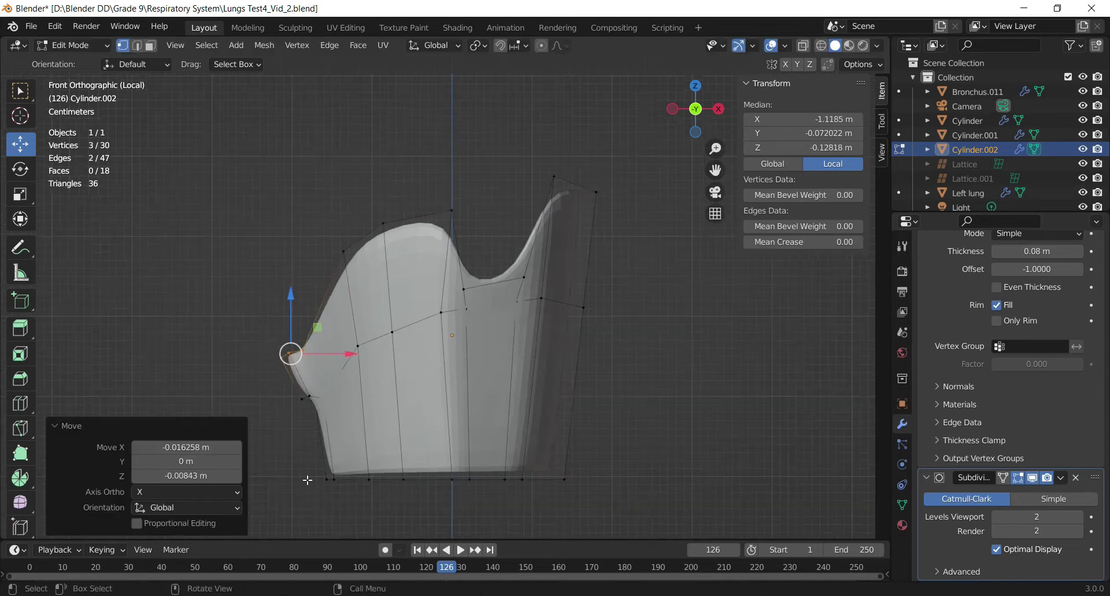
{"action": "left_click_drag", "start_coordinate": [521, 154], "coordinate": [591, 206]}
{"action": "left_click_drag", "start_coordinate": [558, 128], "coordinate": [559, 139]}
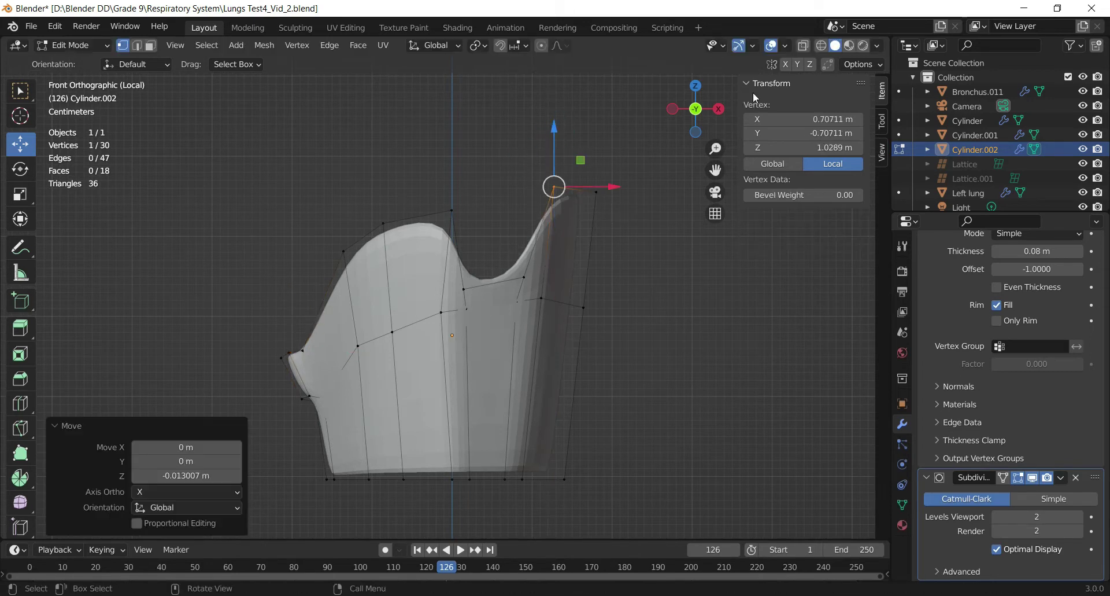
Add one vertical loop cut through the front side panel beside the protruding block, centred with no slide
{"action": "left_click_drag", "start_coordinate": [694, 111], "coordinate": [750, 133]}
{"action": "left_click", "coordinate": [683, 108]}
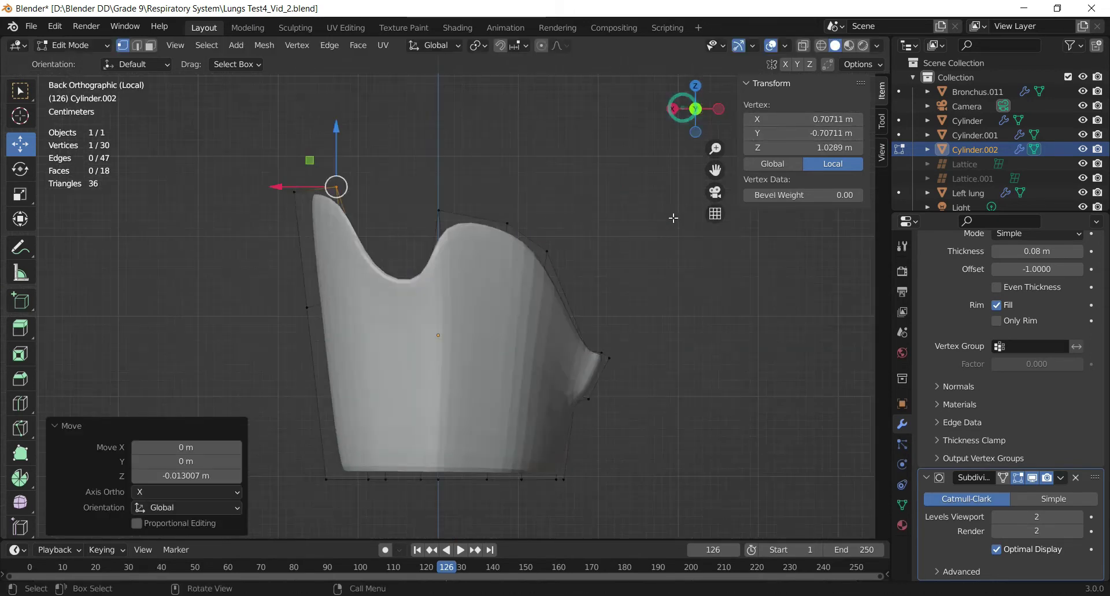
{"action": "left_click", "coordinate": [719, 108]}
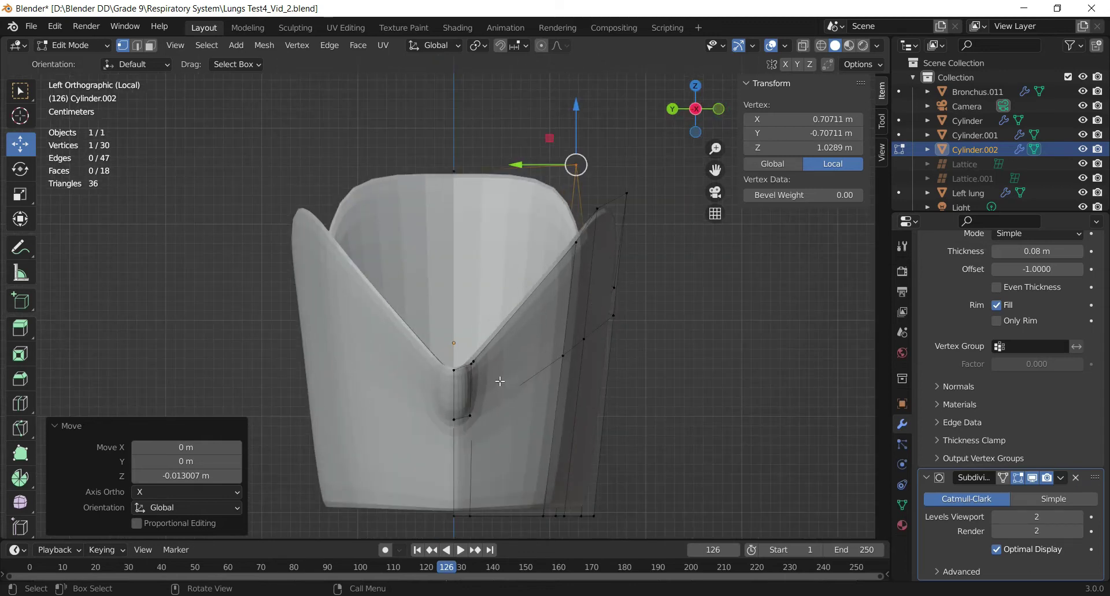
{"action": "key", "text": "ctrl+r"}
{"action": "scroll", "coordinate": [515, 357], "scroll_direction": "up", "scroll_amount": 1}
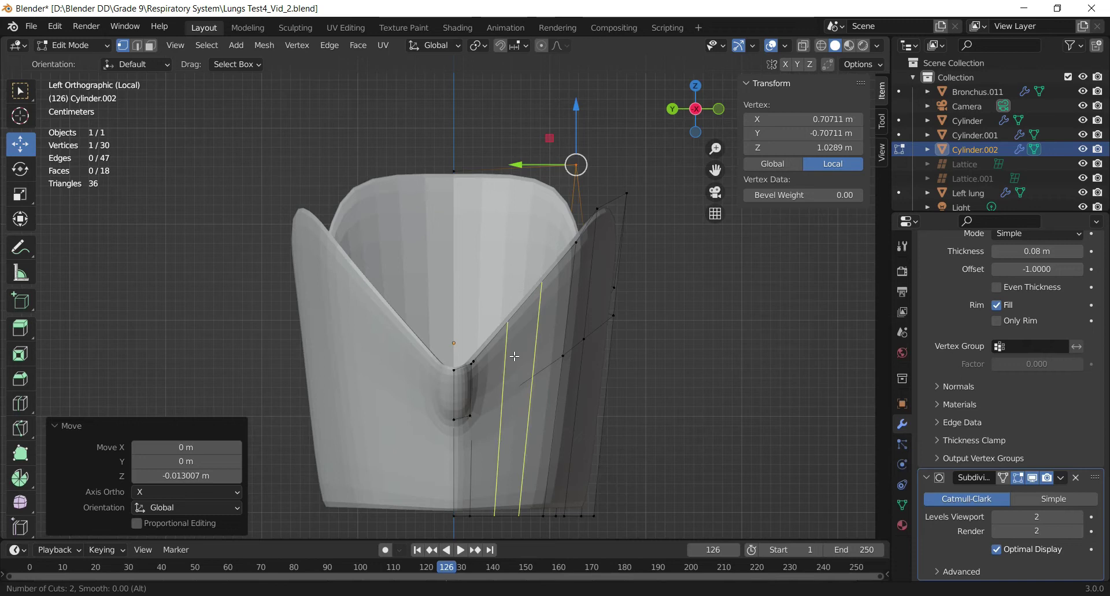
{"action": "scroll", "coordinate": [515, 356], "scroll_direction": "down", "scroll_amount": 1}
{"action": "left_click", "coordinate": [514, 357]}
{"action": "left_click", "coordinate": [516, 357]}
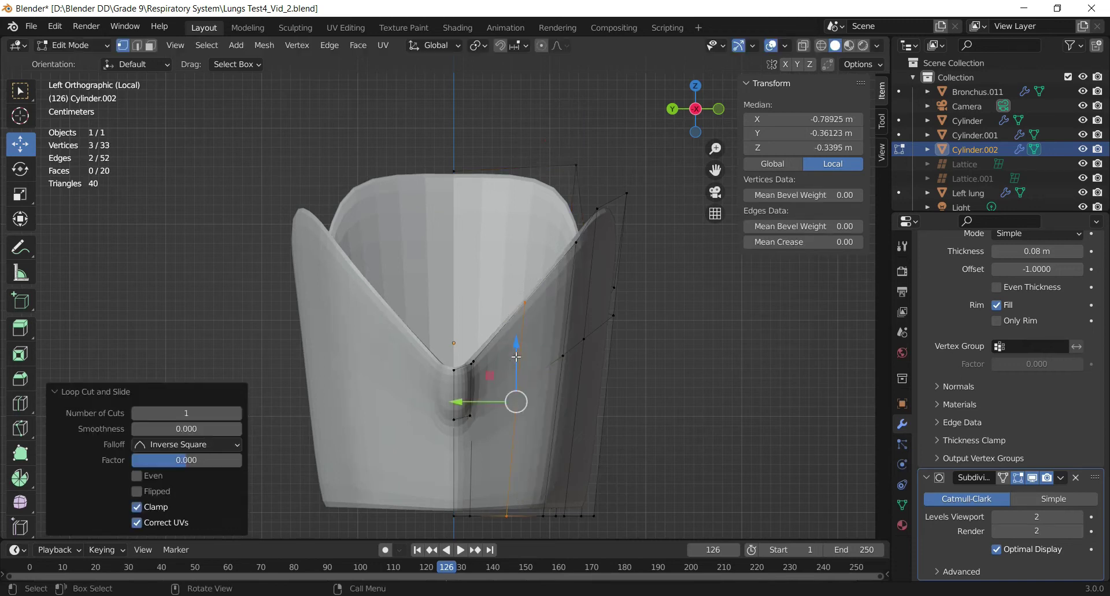
Lower the top rim vertex of the new front loop about 0.041 m along Z to curve the V-shaped opening
{"action": "left_click", "coordinate": [525, 302]}
{"action": "left_click_drag", "start_coordinate": [527, 240], "coordinate": [533, 288]}
{"action": "scroll", "coordinate": [533, 288], "scroll_direction": "down", "scroll_amount": 1}
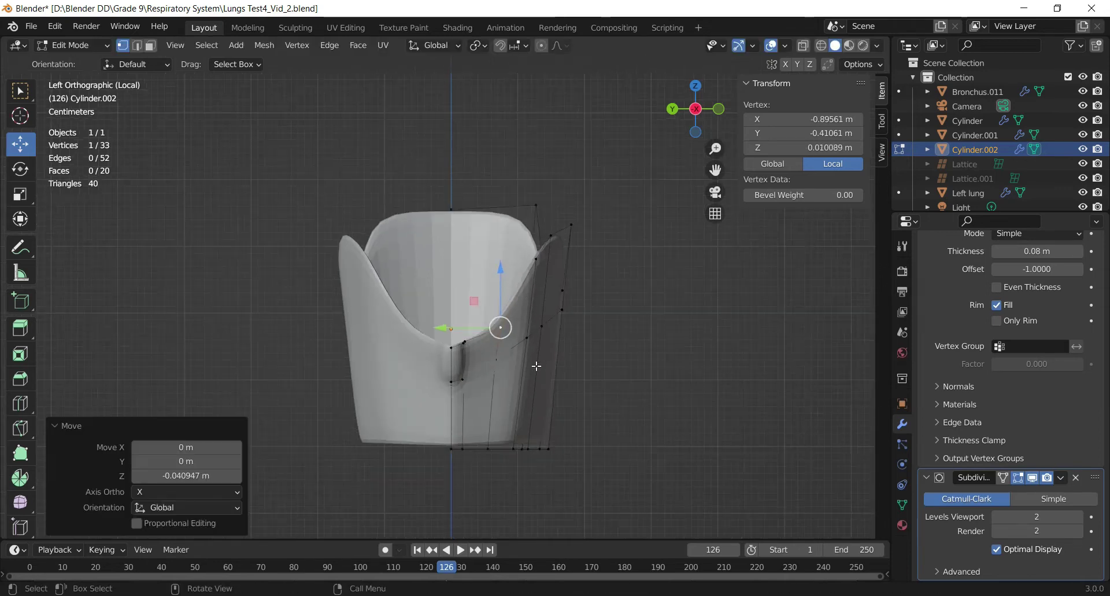
{"action": "left_click_drag", "start_coordinate": [716, 169], "coordinate": [717, 119]}
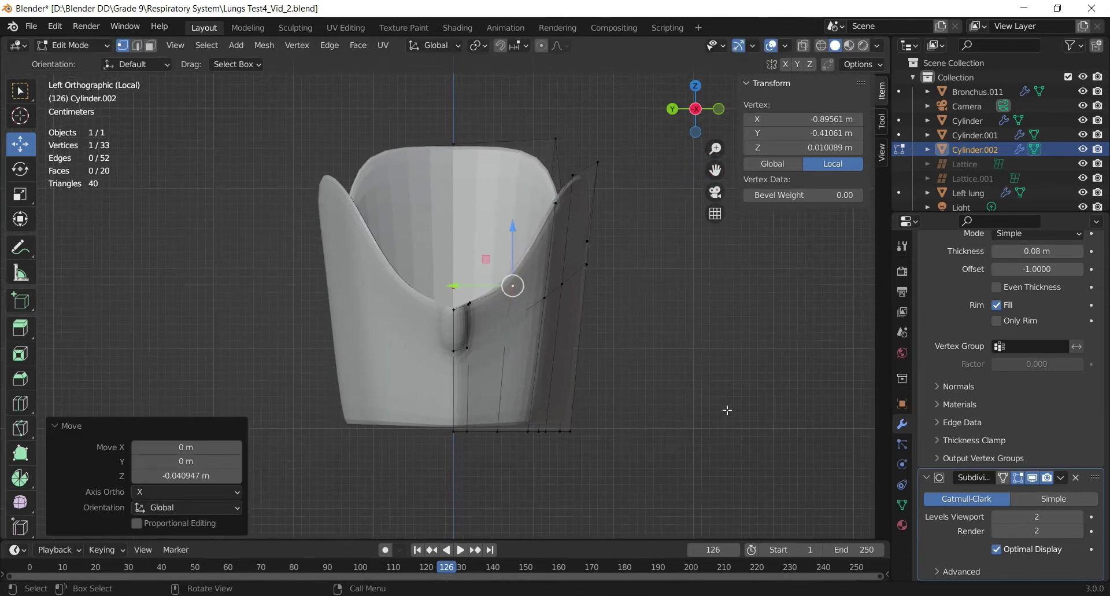
Select the horizontal edge loop around the middle of the wall in wireframe and scale it uniformly to 0.777
{"action": "key", "text": "z"}
{"action": "left_click", "coordinate": [641, 384]}
{"action": "scroll", "coordinate": [572, 362], "scroll_direction": "up", "scroll_amount": 1}
{"action": "left_click_drag", "start_coordinate": [724, 407], "coordinate": [567, 203]}
{"action": "mouse_move", "coordinate": [710, 134]}
{"action": "left_mouse_down"}
{"action": "mouse_move", "coordinate": [670, 137]}
{"action": "mouse_move", "coordinate": [715, 148]}
{"action": "left_mouse_up"}
{"action": "left_click_drag", "start_coordinate": [601, 142], "coordinate": [485, 185]}
{"action": "key", "text": "2"}
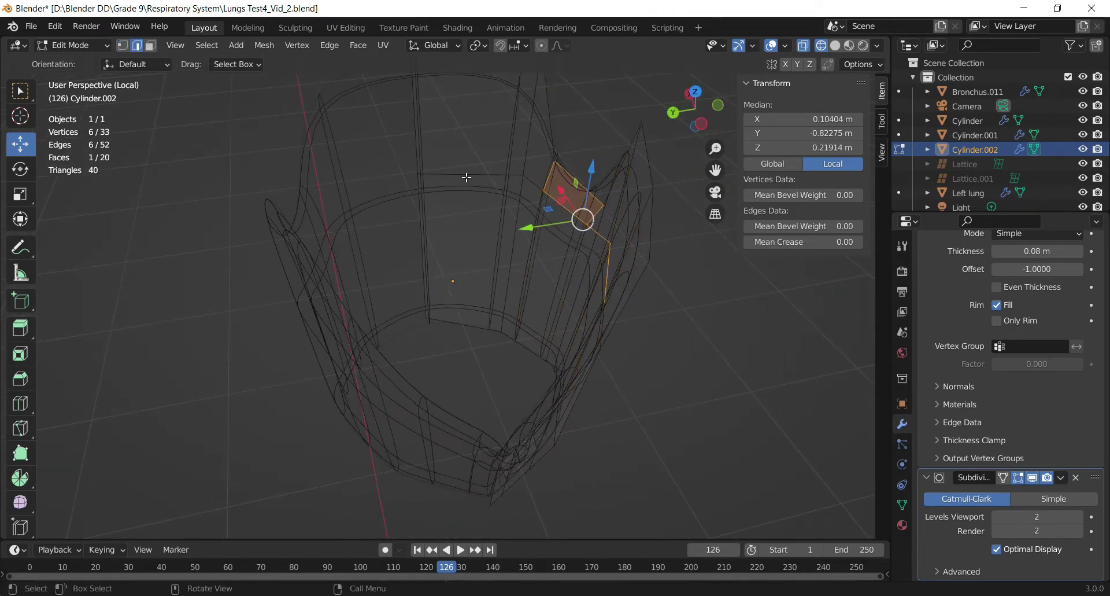
{"action": "left_click", "coordinate": [466, 174], "text": "alt"}
{"action": "scroll", "coordinate": [509, 205], "scroll_direction": "down", "scroll_amount": 3}
{"action": "left_click", "coordinate": [703, 127]}
{"action": "scroll", "coordinate": [625, 191], "scroll_direction": "up", "scroll_amount": 2}
{"action": "left_click_drag", "start_coordinate": [714, 172], "coordinate": [710, 203]}
{"action": "scroll", "coordinate": [687, 286], "scroll_direction": "down", "scroll_amount": 2}
{"action": "key", "text": "s"}
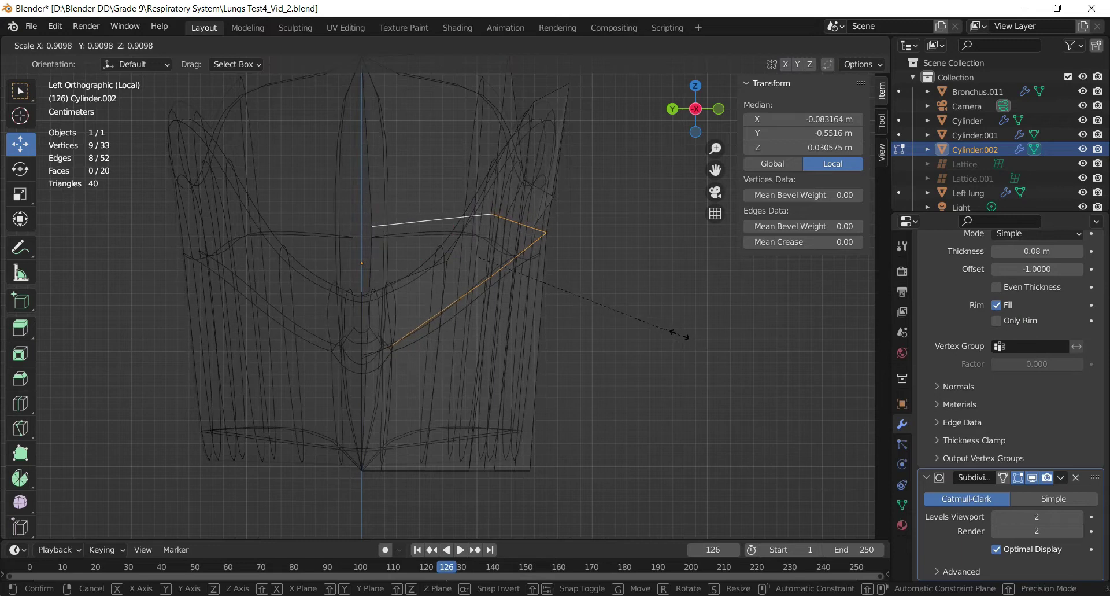
{"action": "left_click", "coordinate": [649, 328]}
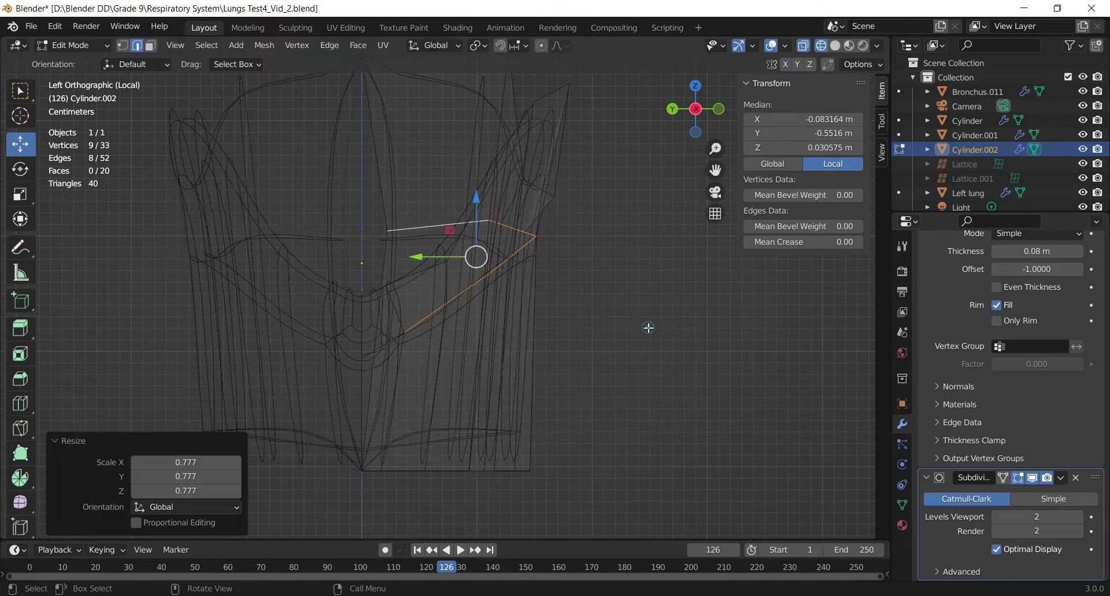
{"action": "key", "text": "z"}
{"action": "left_click", "coordinate": [694, 340]}
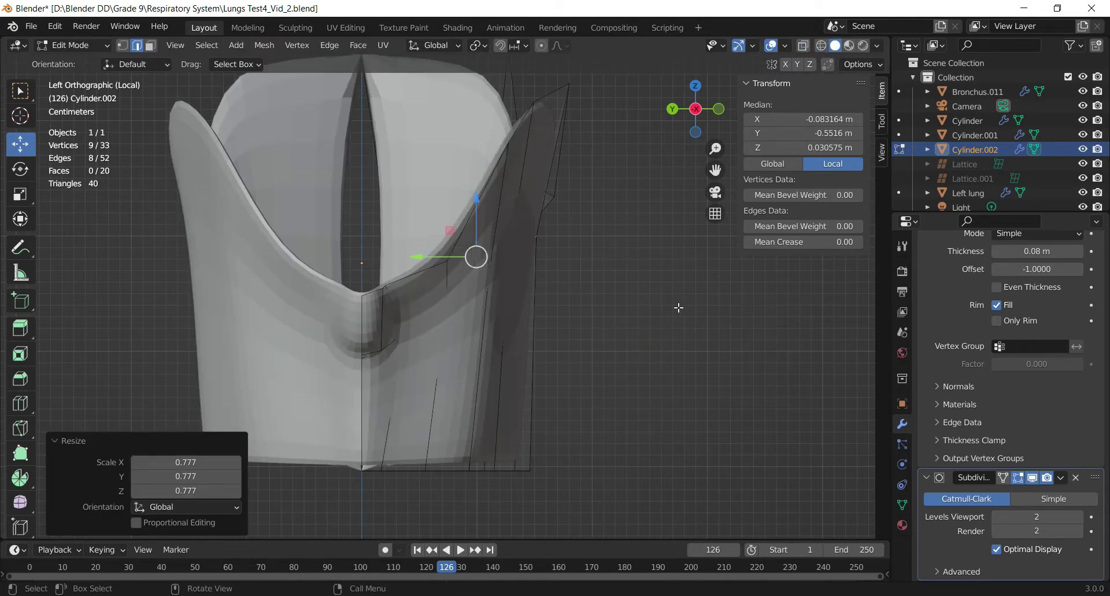
Move the scaled loop's rear centre vertex about 0.023 m along Y toward the mirror seam
{"action": "mouse_move", "coordinate": [694, 129]}
{"action": "left_mouse_down"}
{"action": "mouse_move", "coordinate": [734, 126]}
{"action": "mouse_move", "coordinate": [785, 165]}
{"action": "left_mouse_up"}
{"action": "left_click", "coordinate": [695, 113]}
{"action": "key", "text": "shift+z"}
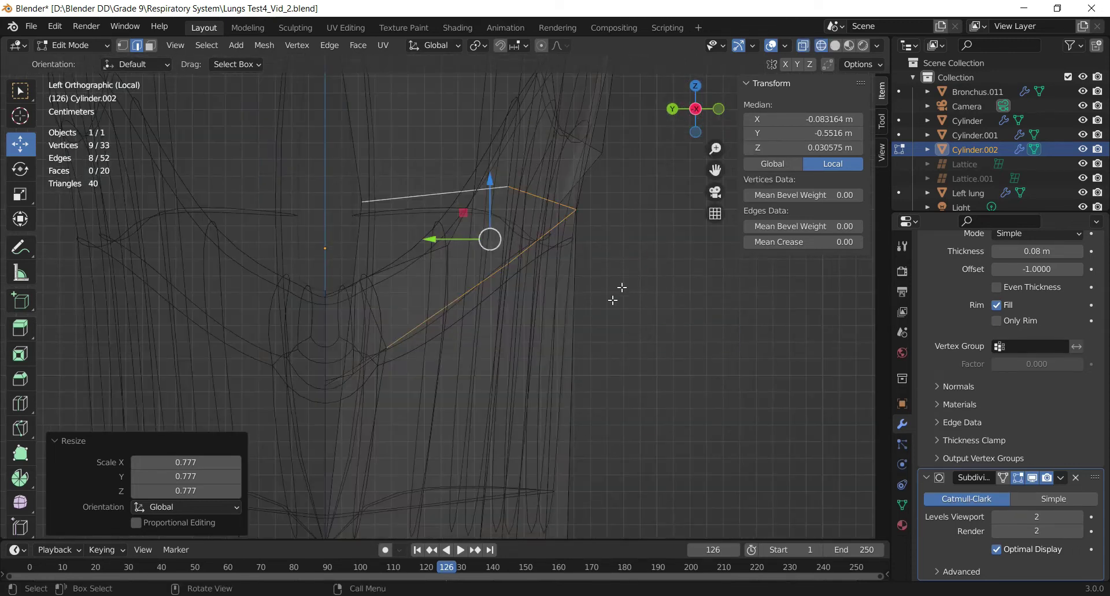
{"action": "left_click_drag", "start_coordinate": [715, 169], "coordinate": [723, 148]}
{"action": "key", "text": "1"}
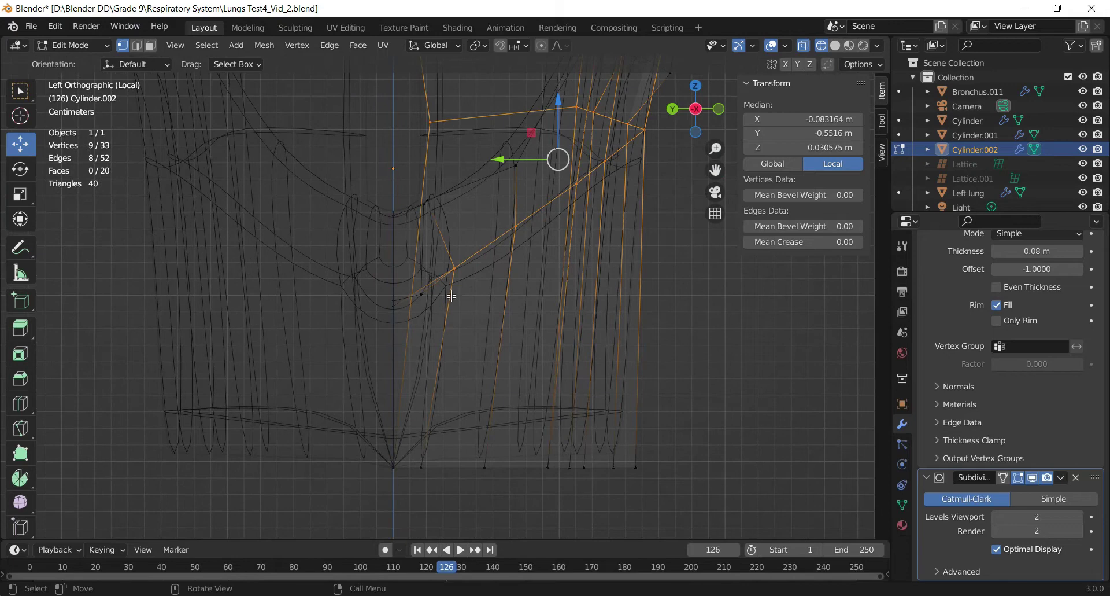
{"action": "left_click_drag", "start_coordinate": [691, 116], "coordinate": [753, 113]}
{"action": "middle_click_drag", "start_coordinate": [428, 266], "coordinate": [292, 141]}
{"action": "left_click", "coordinate": [411, 150]}
{"action": "key", "text": "g"}
{"action": "key", "text": "y"}
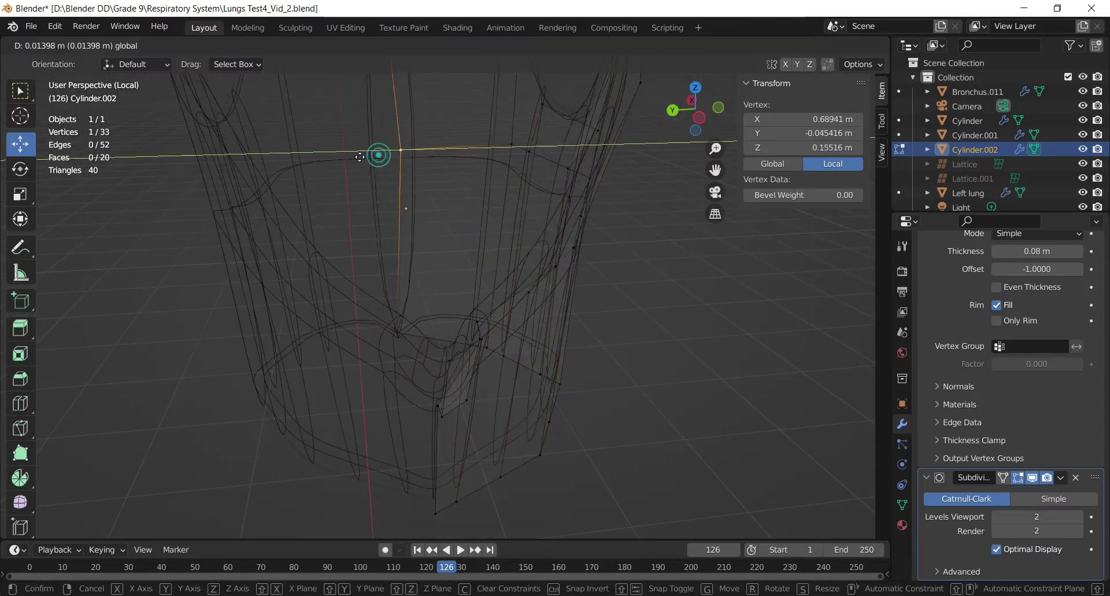
{"action": "left_click", "coordinate": [353, 160]}
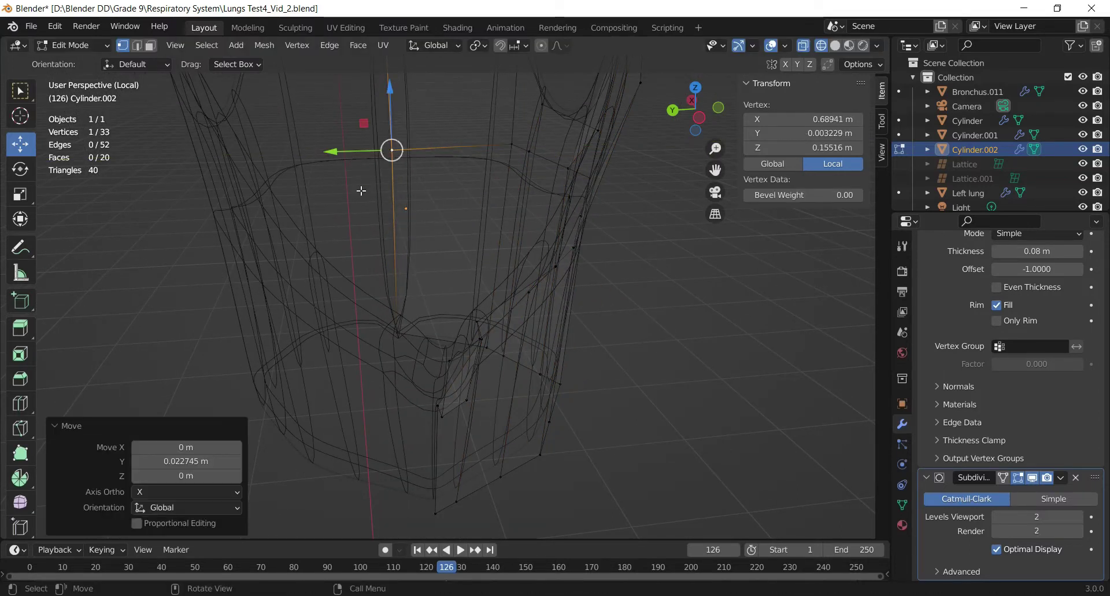
Nudge the rear centre vertex about 0.006 m and back about -0.004 m along Y in solid shading
{"action": "key", "text": "shift+z"}
{"action": "scroll", "coordinate": [488, 188], "scroll_direction": "down", "scroll_amount": 2}
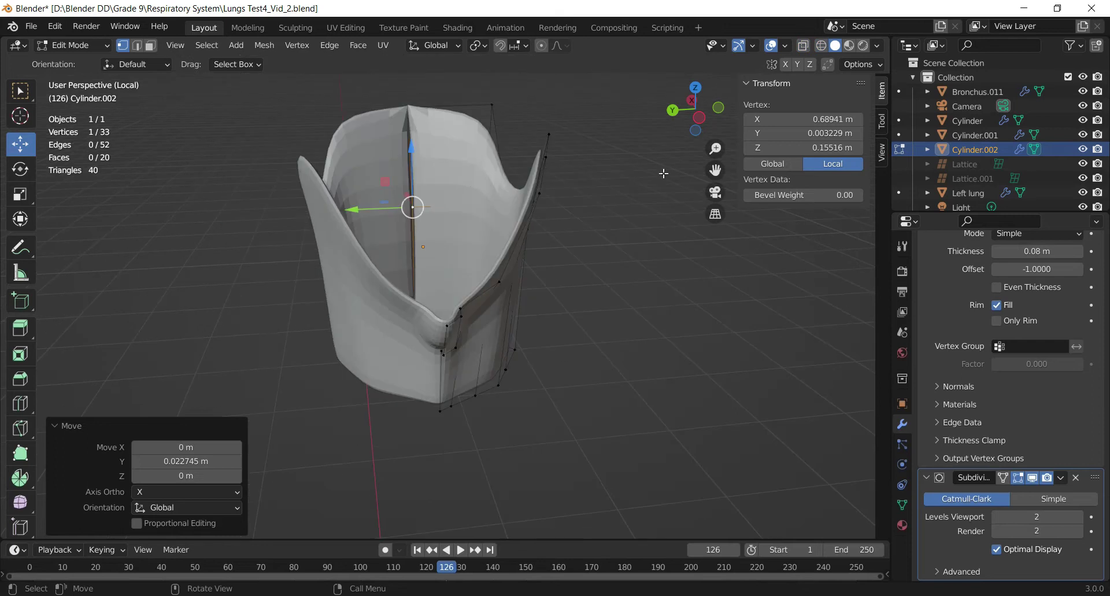
{"action": "left_click_drag", "start_coordinate": [704, 120], "coordinate": [704, 151]}
{"action": "scroll", "coordinate": [418, 170], "scroll_direction": "up", "scroll_amount": 2}
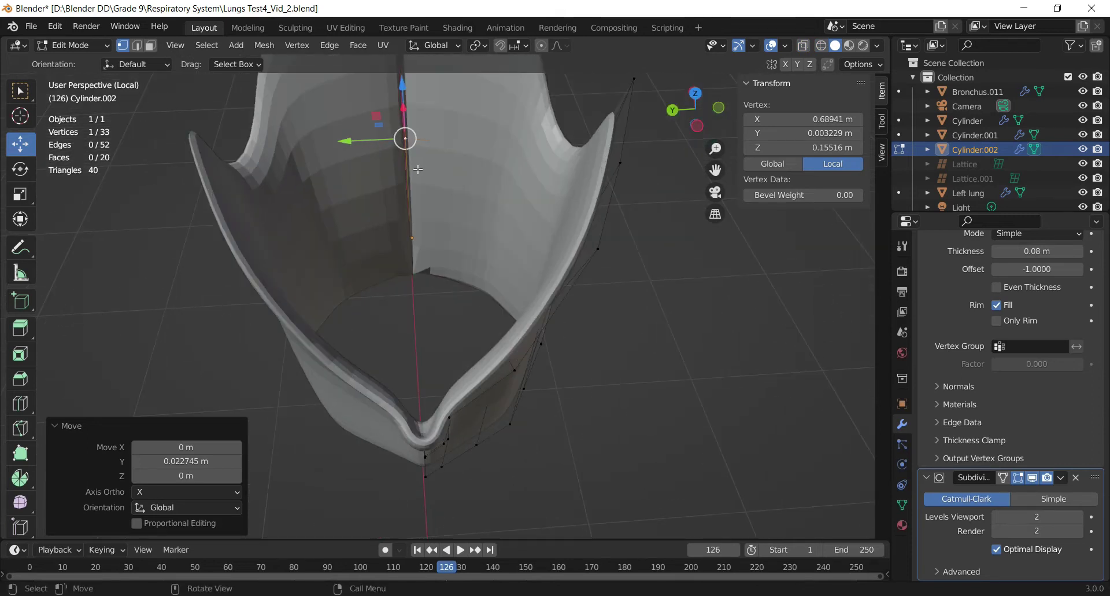
{"action": "left_click_drag", "start_coordinate": [363, 141], "coordinate": [358, 143]}
{"action": "scroll", "coordinate": [384, 200], "scroll_direction": "down", "scroll_amount": 3}
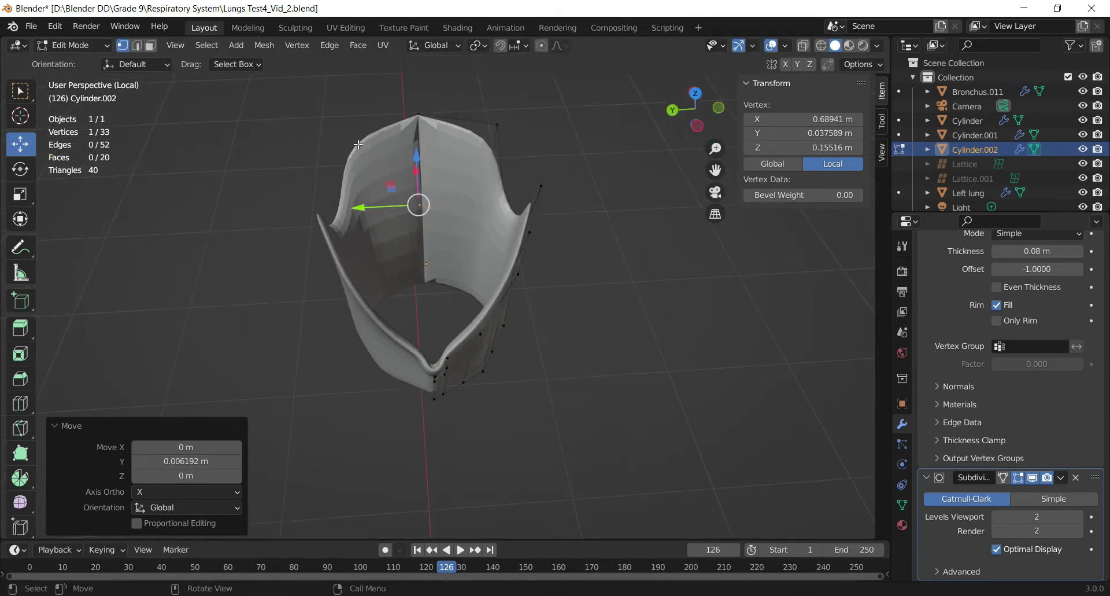
{"action": "left_click_drag", "start_coordinate": [385, 206], "coordinate": [387, 206]}
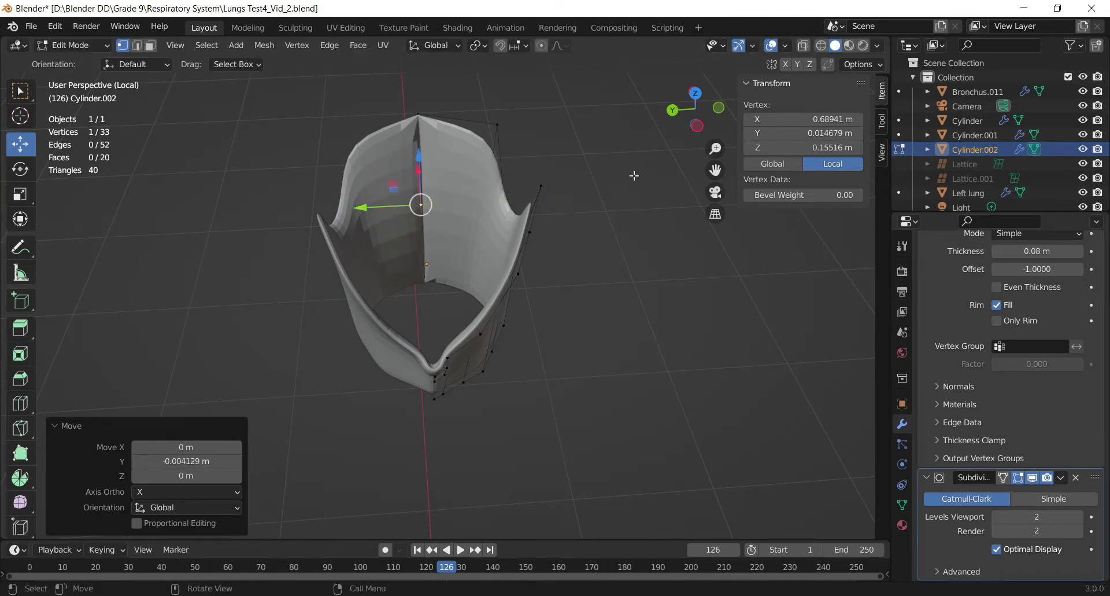
Select all seven vertices along the mirror centre line in wireframe and activate the Scale tool
{"action": "left_click", "coordinate": [695, 126]}
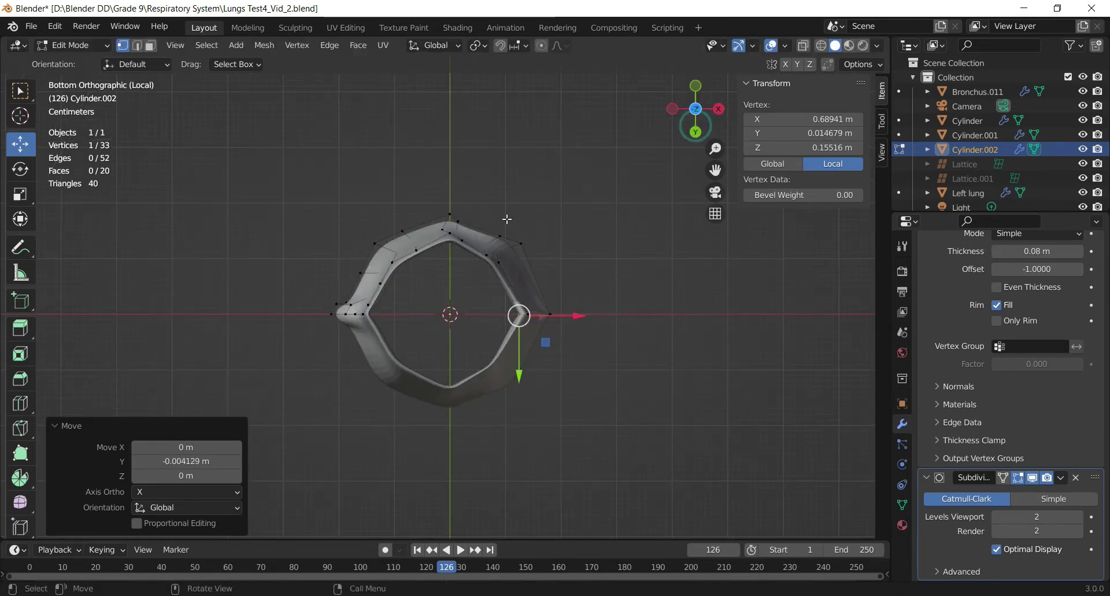
{"action": "left_click", "coordinate": [719, 109]}
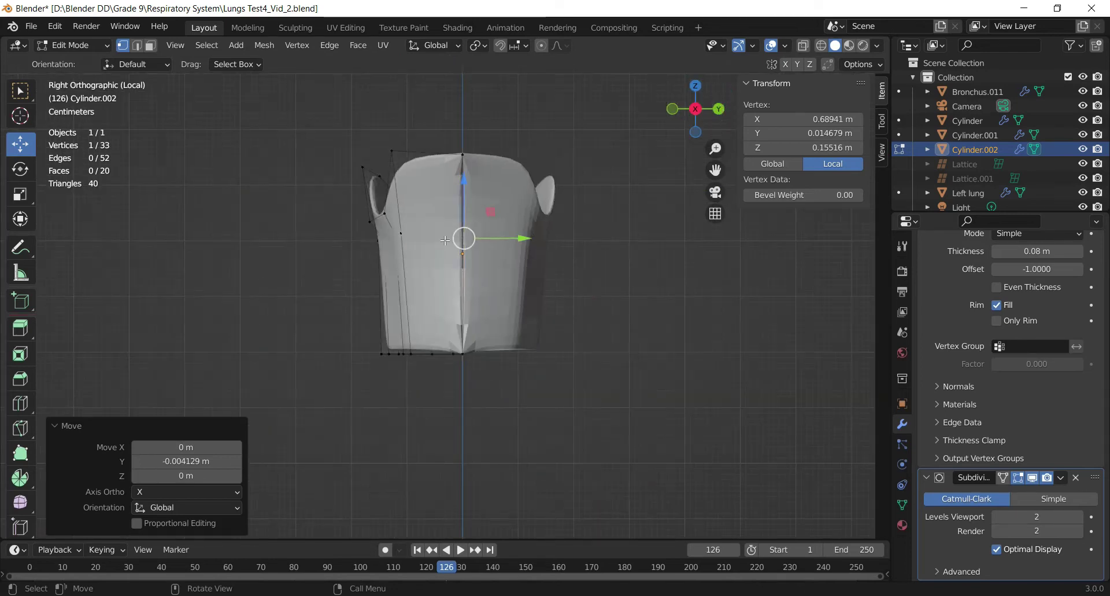
{"action": "left_click_drag", "start_coordinate": [695, 118], "coordinate": [531, 221]}
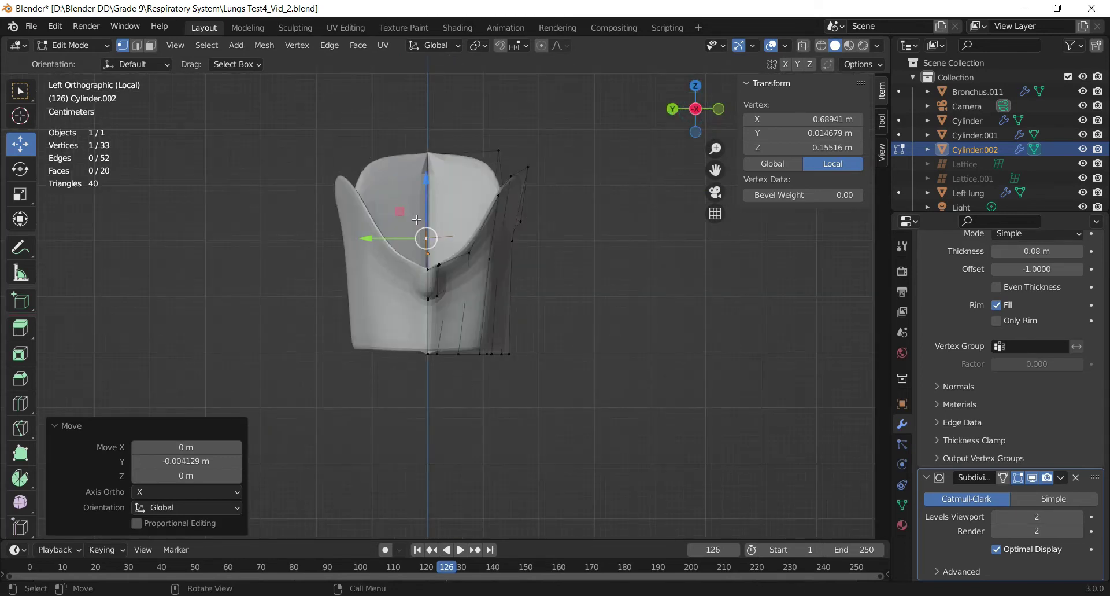
{"action": "key", "text": "shift+z"}
{"action": "scroll", "coordinate": [312, 329], "scroll_direction": "up", "scroll_amount": 2}
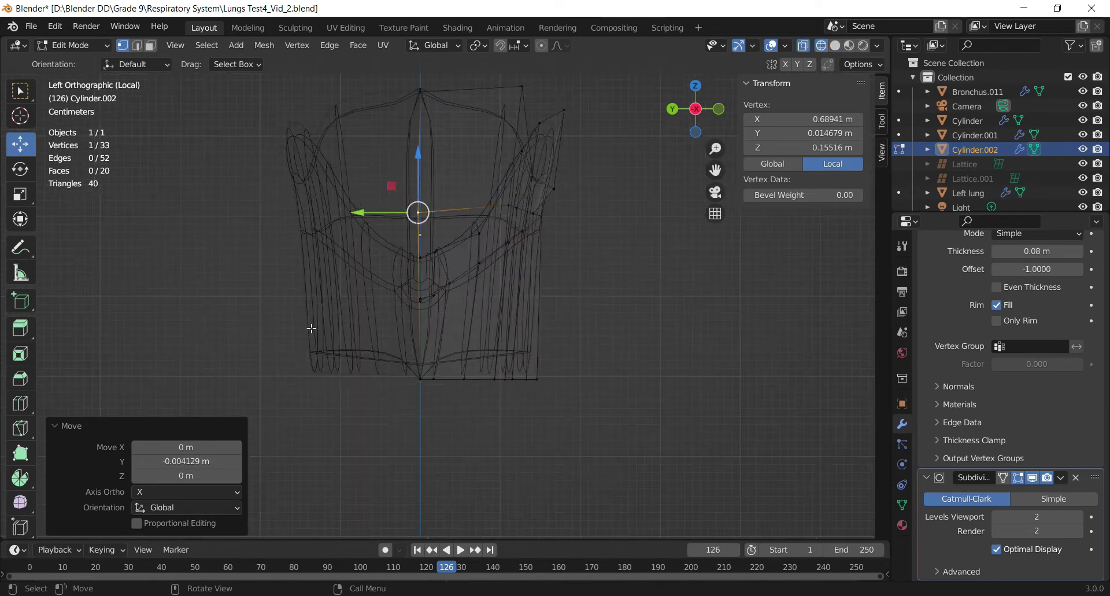
{"action": "left_click_drag", "start_coordinate": [383, 77], "coordinate": [430, 452]}
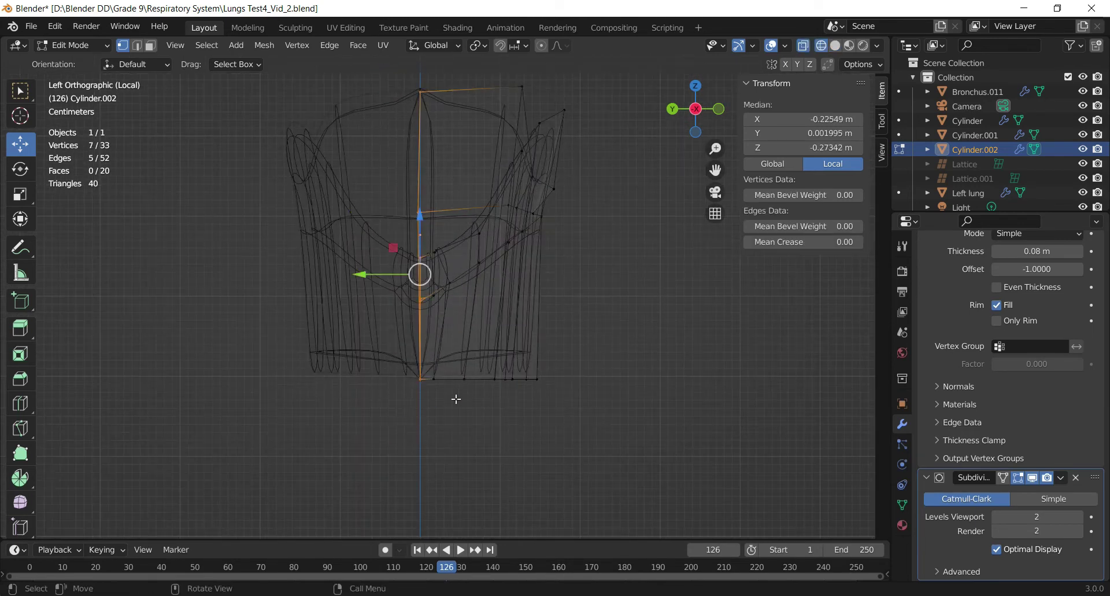
{"action": "left_click", "coordinate": [19, 195]}
{"action": "left_click_drag", "start_coordinate": [361, 274], "coordinate": [426, 275]}
{"action": "left_click_drag", "start_coordinate": [357, 273], "coordinate": [431, 275]}
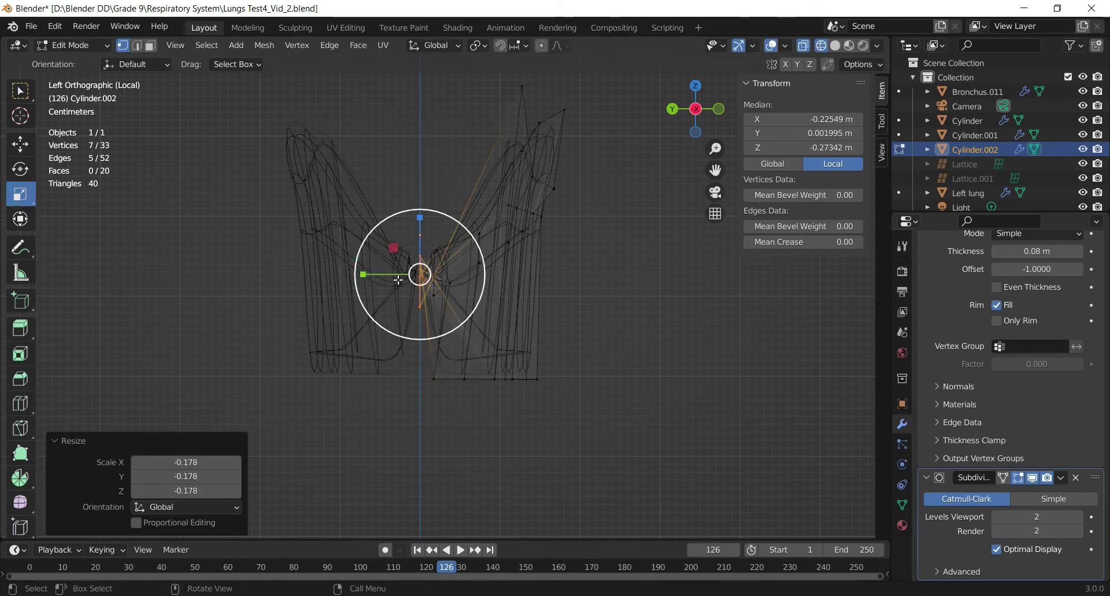
{"action": "key", "text": "ctrl+z"}
Scale the selected centre-line vertices to 0.205 along Y and shift them about -0.011 m in Y
{"action": "left_click_drag", "start_coordinate": [362, 274], "coordinate": [386, 274]}
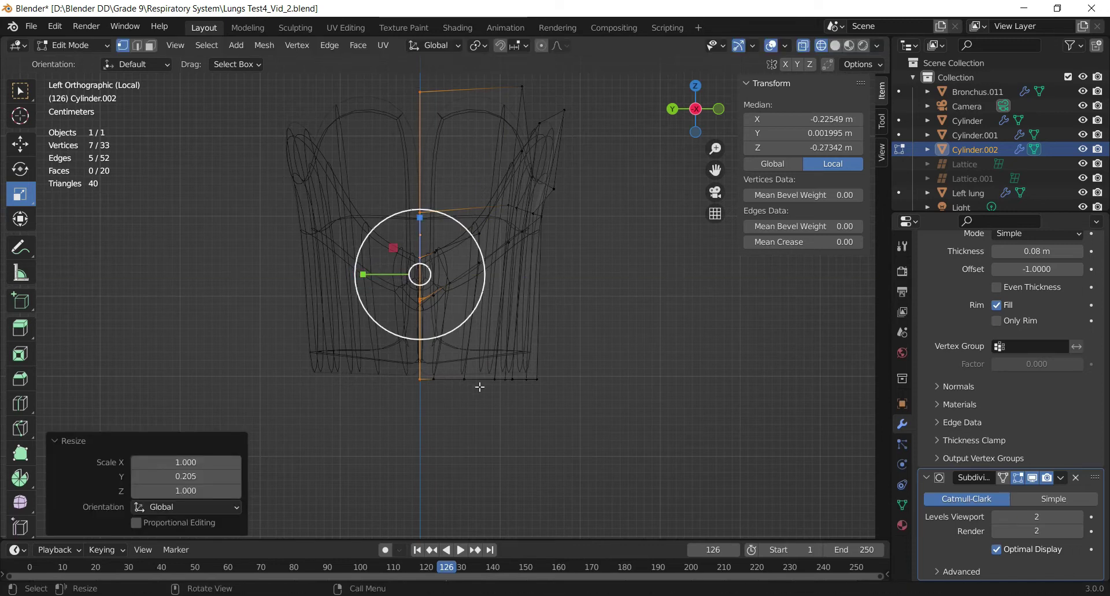
{"action": "left_click", "coordinate": [20, 143]}
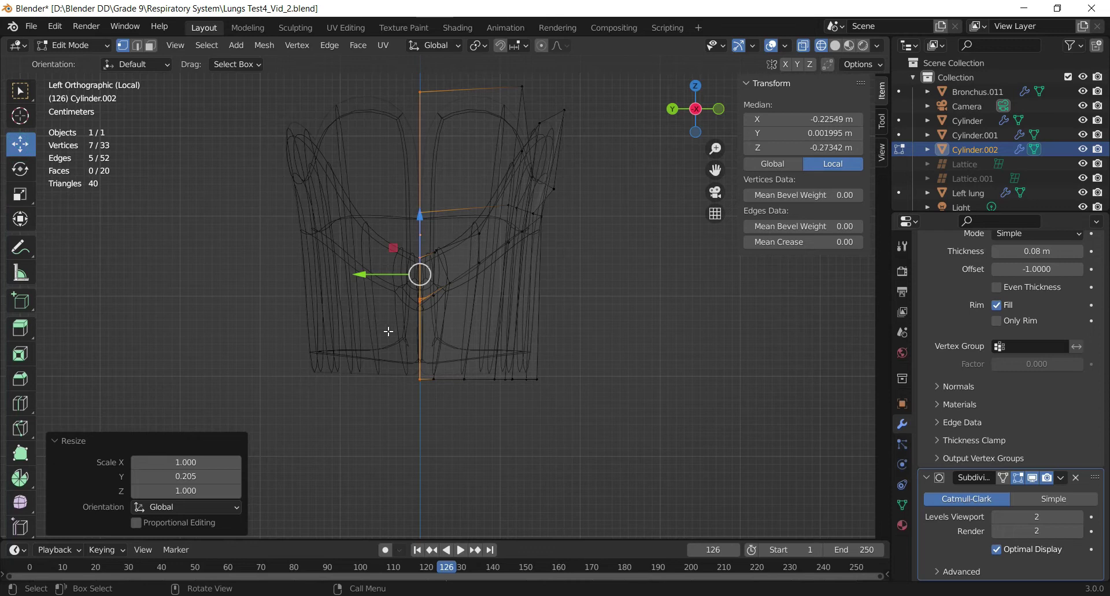
{"action": "key", "text": "shift+z"}
{"action": "left_click_drag", "start_coordinate": [385, 276], "coordinate": [393, 280]}
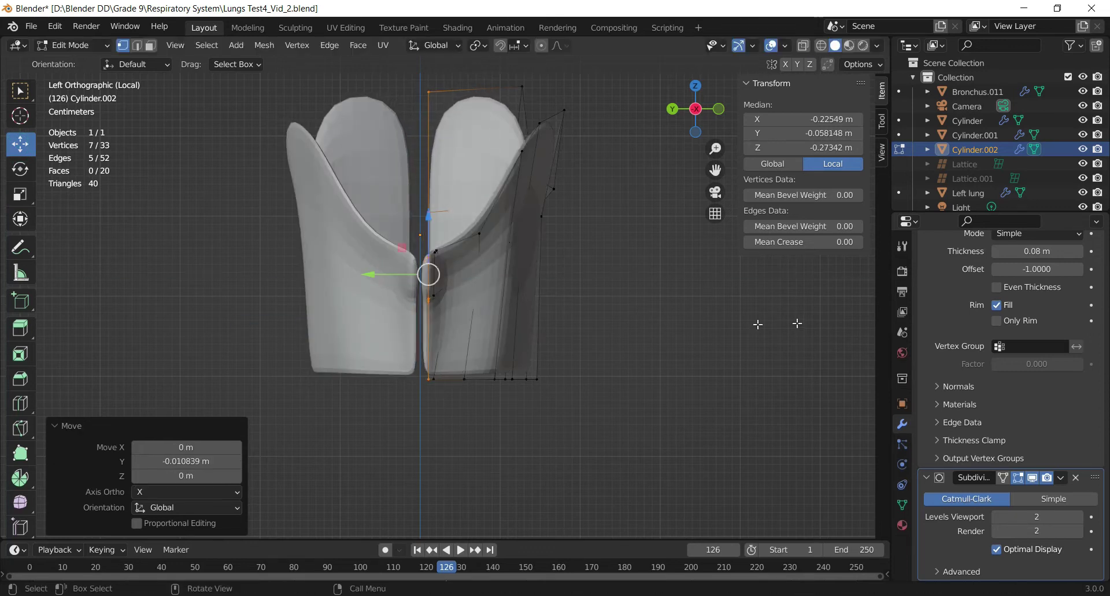
Enable Clipping in the Mirror modifier and move the centre-line vertices about 0.013 m along Y onto the mirror plane
{"action": "scroll", "coordinate": [972, 318], "scroll_direction": "up", "scroll_amount": 10}
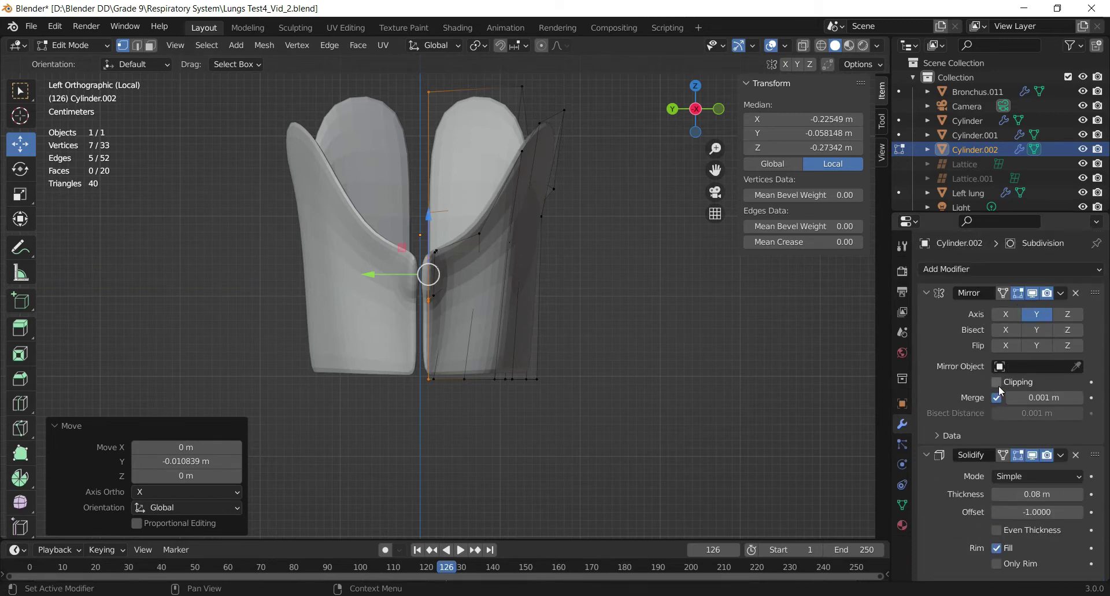
{"action": "left_click", "coordinate": [1001, 386]}
{"action": "scroll", "coordinate": [411, 298], "scroll_direction": "up", "scroll_amount": 3}
{"action": "scroll", "coordinate": [382, 266], "scroll_direction": "down", "scroll_amount": 2}
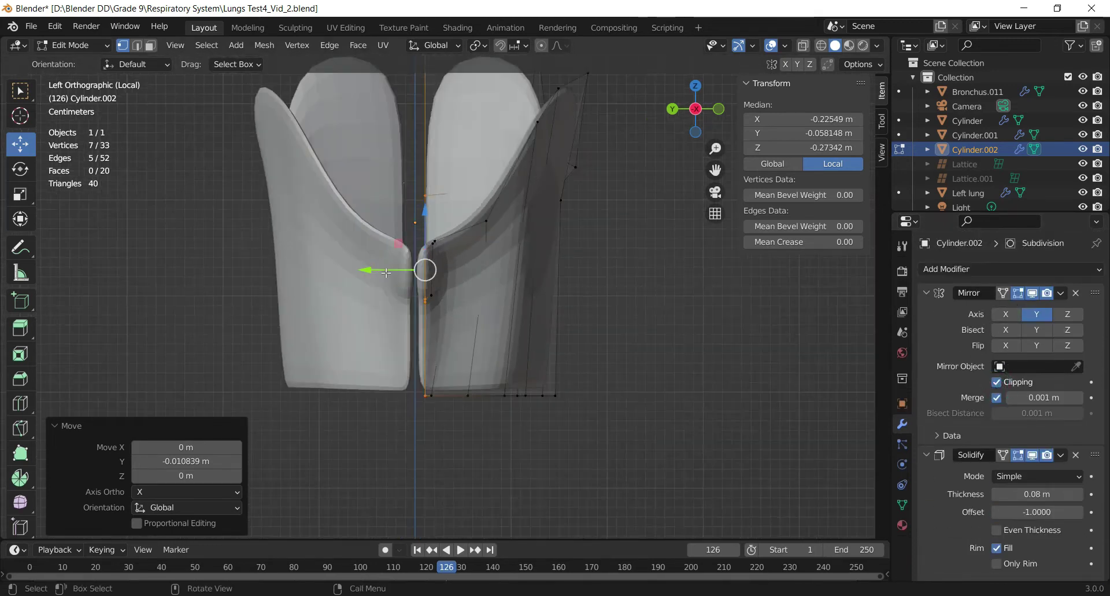
{"action": "left_click_drag", "start_coordinate": [385, 270], "coordinate": [373, 274]}
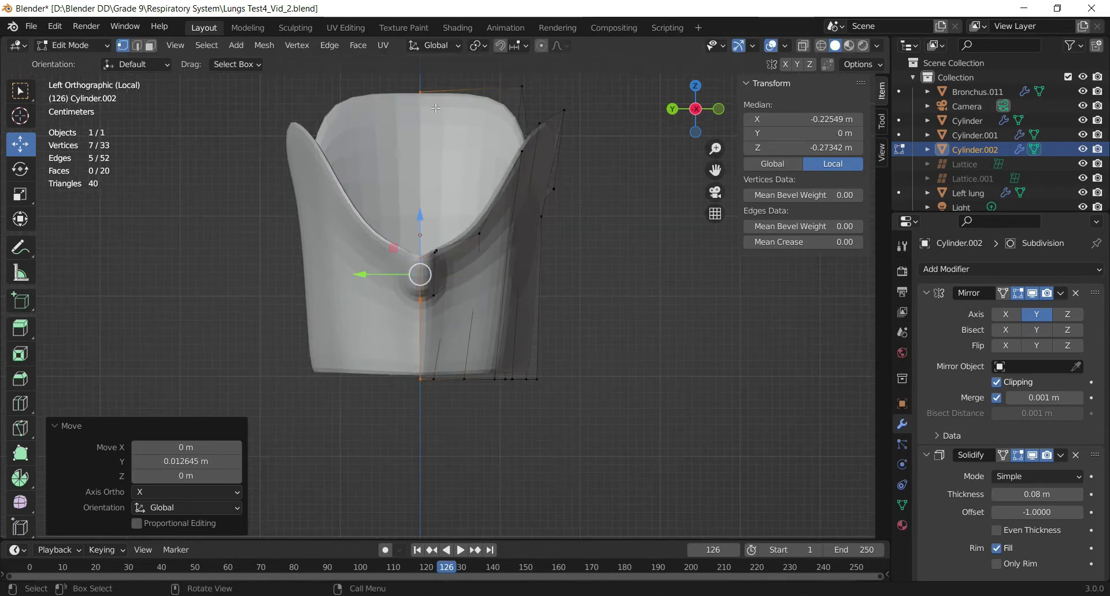
Raise the rear centre rim vertex about 0.019 m along Z to round the back edge
{"action": "scroll", "coordinate": [462, 162], "scroll_direction": "down", "scroll_amount": 2}
{"action": "mouse_move", "coordinate": [706, 120]}
{"action": "left_mouse_down"}
{"action": "mouse_move", "coordinate": [701, 108]}
{"action": "mouse_move", "coordinate": [692, 115]}
{"action": "mouse_move", "coordinate": [697, 130]}
{"action": "left_mouse_up"}
{"action": "left_click", "coordinate": [414, 137]}
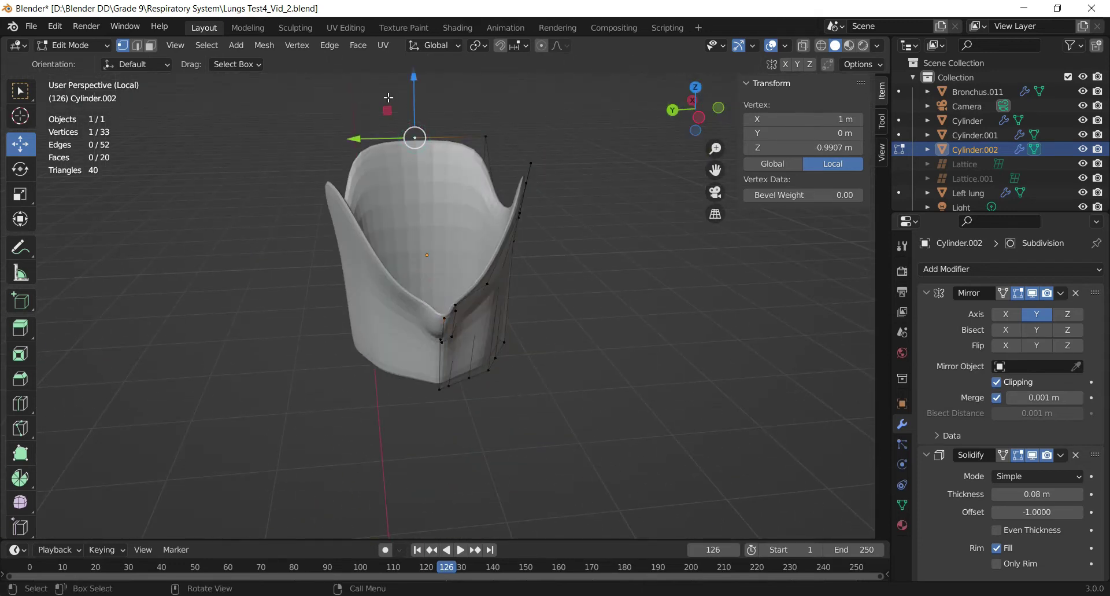
{"action": "left_click_drag", "start_coordinate": [416, 91], "coordinate": [416, 78]}
{"action": "scroll", "coordinate": [549, 121], "scroll_direction": "down", "scroll_amount": 3}
{"action": "left_click", "coordinate": [698, 117]}
{"action": "key", "text": "ctrl+KP_3"}
{"action": "scroll", "coordinate": [564, 200], "scroll_direction": "up", "scroll_amount": 4}
{"action": "scroll", "coordinate": [560, 237], "scroll_direction": "up", "scroll_amount": 2}
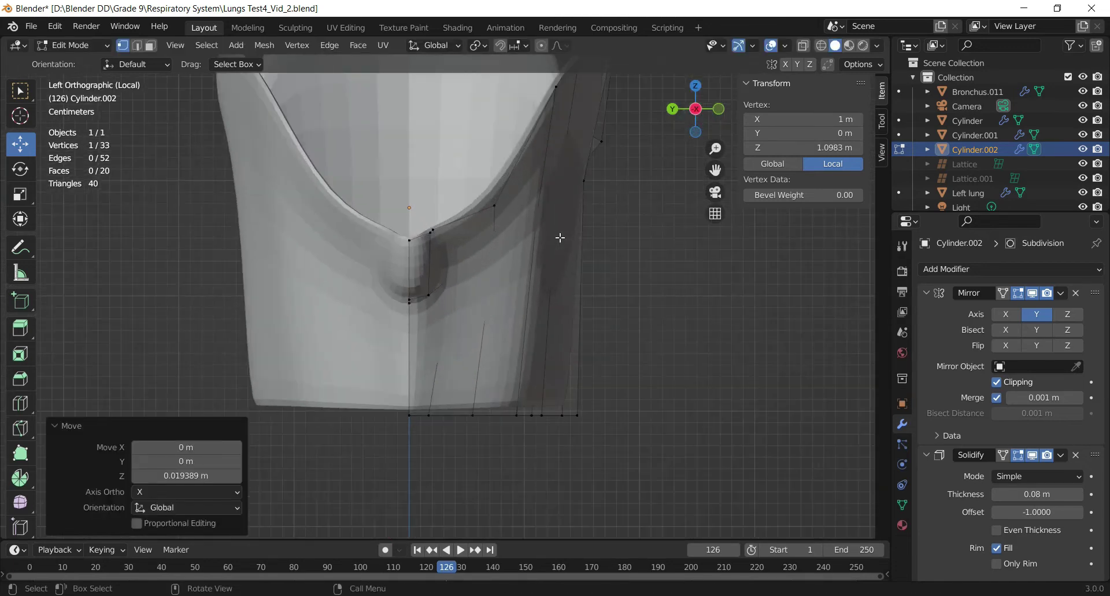
Apply smooth shading to the part in Object Mode and return to editing its mesh
{"action": "scroll", "coordinate": [451, 260], "scroll_direction": "down", "scroll_amount": 2}
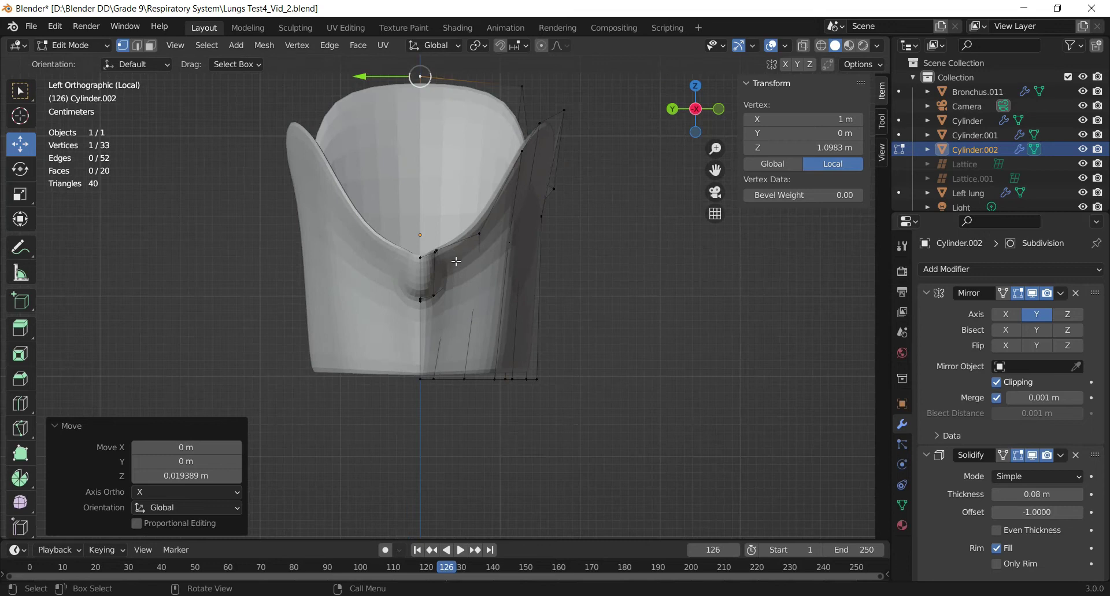
{"action": "scroll", "coordinate": [1012, 405], "scroll_direction": "down", "scroll_amount": 8}
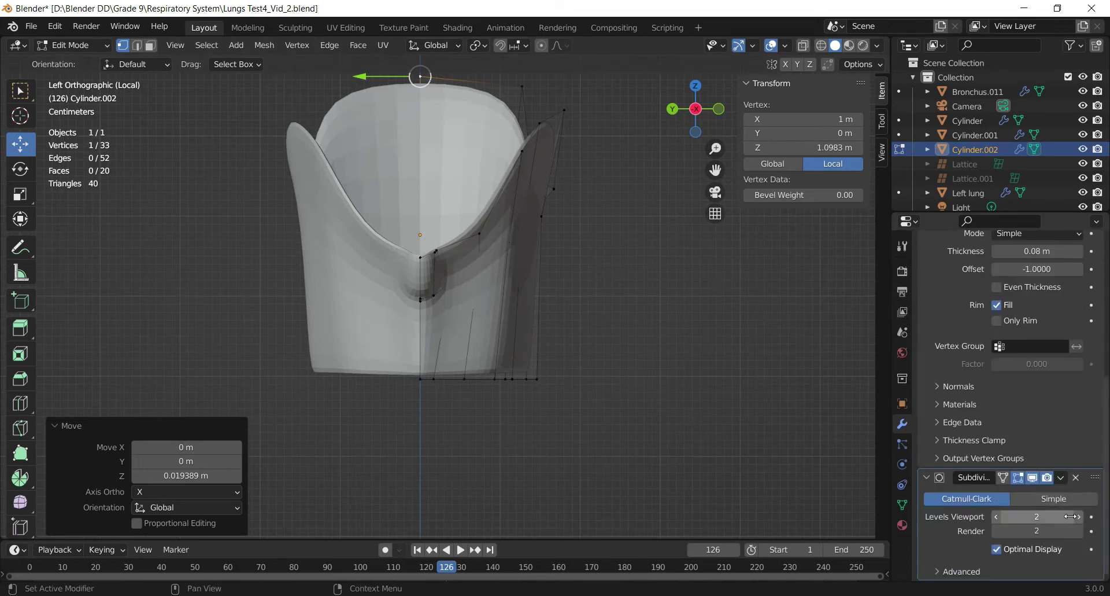
{"action": "right_click", "coordinate": [474, 314]}
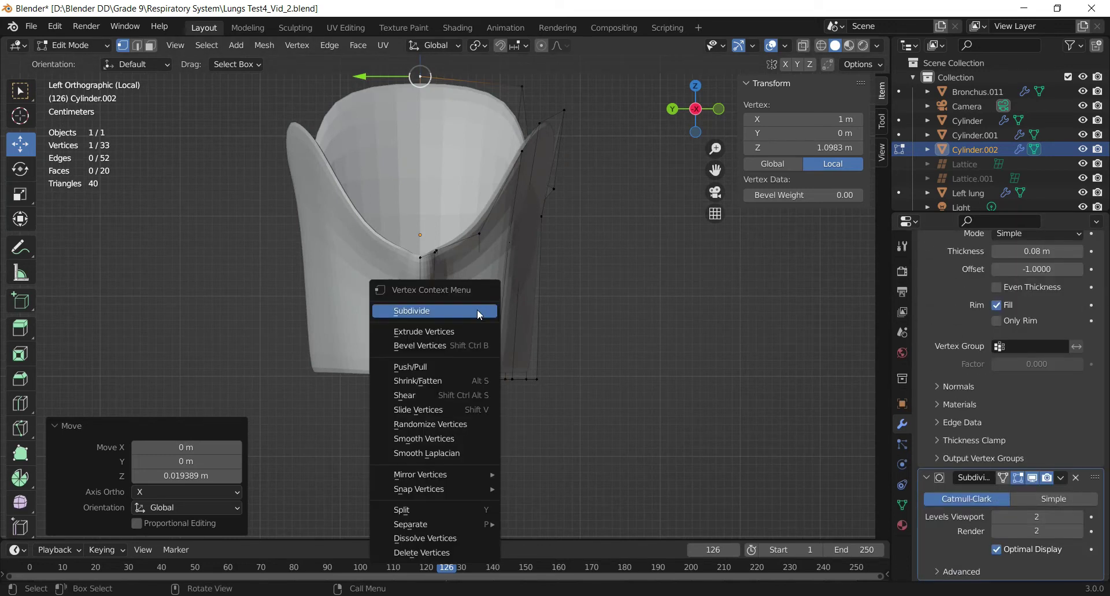
{"action": "left_click", "coordinate": [656, 291]}
{"action": "key", "text": "Tab"}
{"action": "right_click", "coordinate": [496, 286]}
{"action": "left_click", "coordinate": [497, 286]}
{"action": "key", "text": "Tab"}
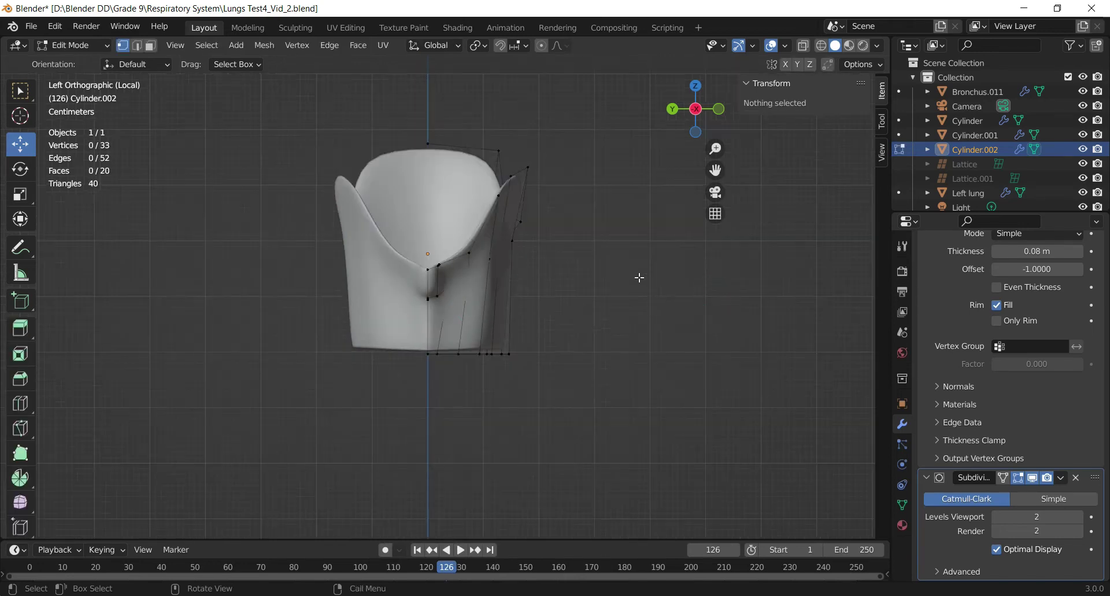
Set the Solidify modifier's thickness to 0.15 m in Object Mode and inspect the thicker walls from several angles
{"action": "key", "text": "Tab"}
{"action": "left_click_drag", "start_coordinate": [697, 110], "coordinate": [815, 159]}
{"action": "scroll", "coordinate": [866, 394], "scroll_direction": "down", "scroll_amount": 2}
{"action": "scroll", "coordinate": [960, 334], "scroll_direction": "up", "scroll_amount": 4}
{"action": "scroll", "coordinate": [959, 340], "scroll_direction": "up", "scroll_amount": 1}
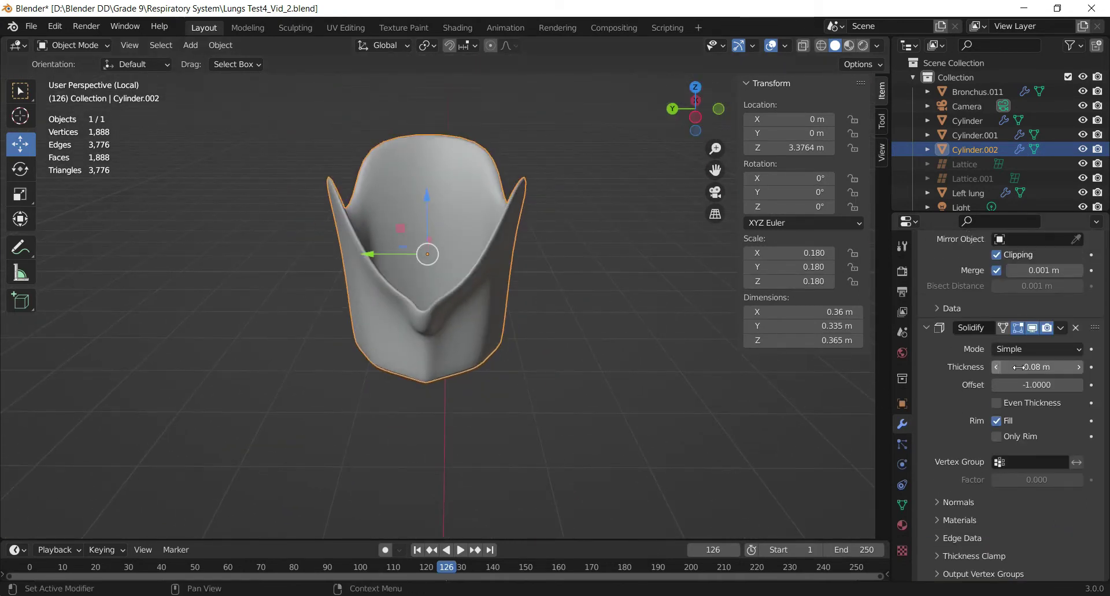
{"action": "left_click_drag", "start_coordinate": [1037, 368], "coordinate": [1047, 369]}
{"action": "scroll", "coordinate": [558, 349], "scroll_direction": "up", "scroll_amount": 5}
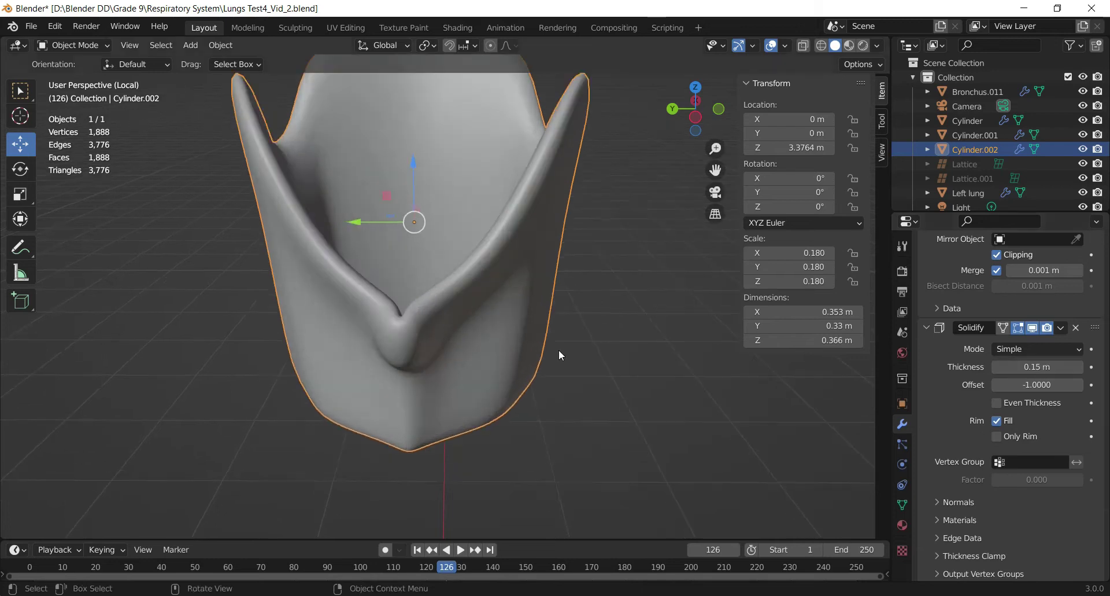
{"action": "scroll", "coordinate": [566, 330], "scroll_direction": "down", "scroll_amount": 1}
{"action": "middle_click_drag", "start_coordinate": [565, 329], "coordinate": [510, 299]}
{"action": "middle_click_drag", "start_coordinate": [606, 206], "coordinate": [623, 210]}
{"action": "scroll", "coordinate": [623, 210], "scroll_direction": "down", "scroll_amount": 5}
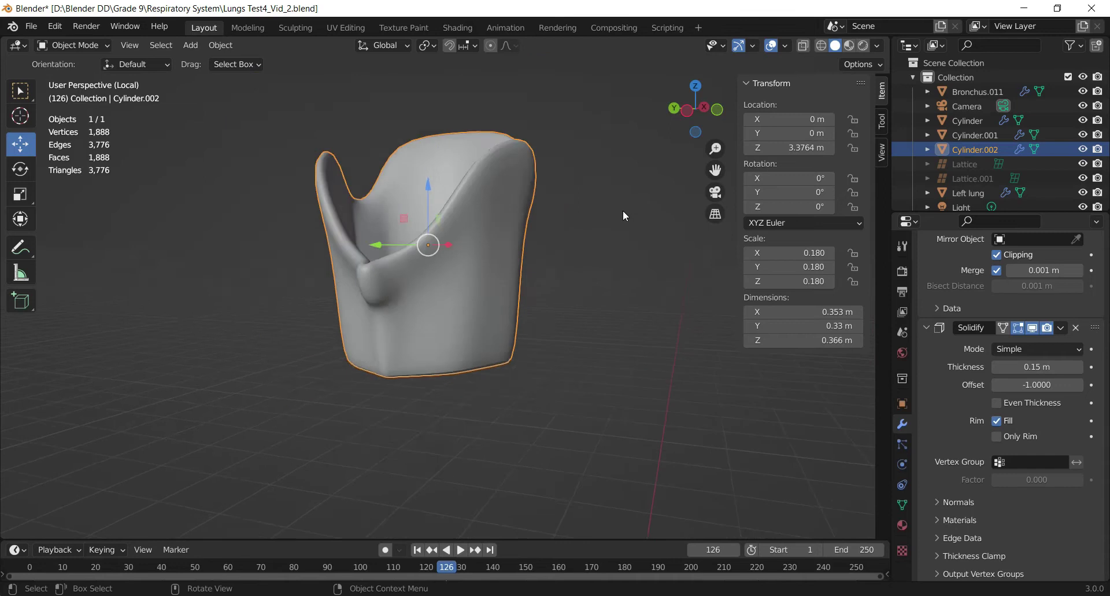
{"action": "scroll", "coordinate": [620, 213], "scroll_direction": "up", "scroll_amount": 2}
{"action": "left_click_drag", "start_coordinate": [695, 134], "coordinate": [591, 201]}
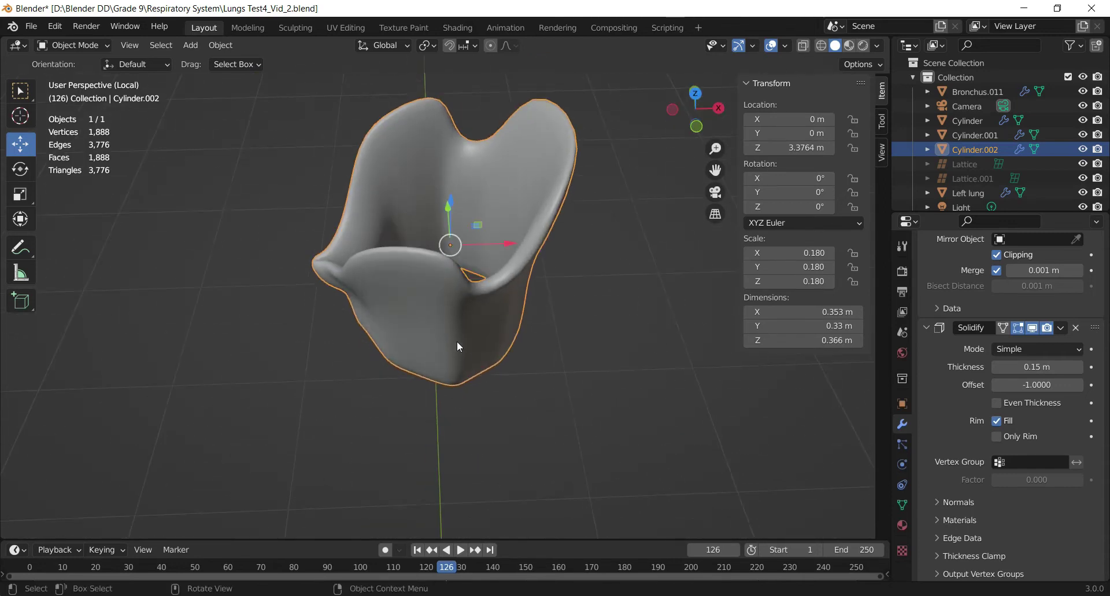
{"action": "key", "text": "Tab"}
{"action": "left_click_drag", "start_coordinate": [452, 417], "coordinate": [476, 379]}
{"action": "left_click_drag", "start_coordinate": [434, 330], "coordinate": [473, 299]}
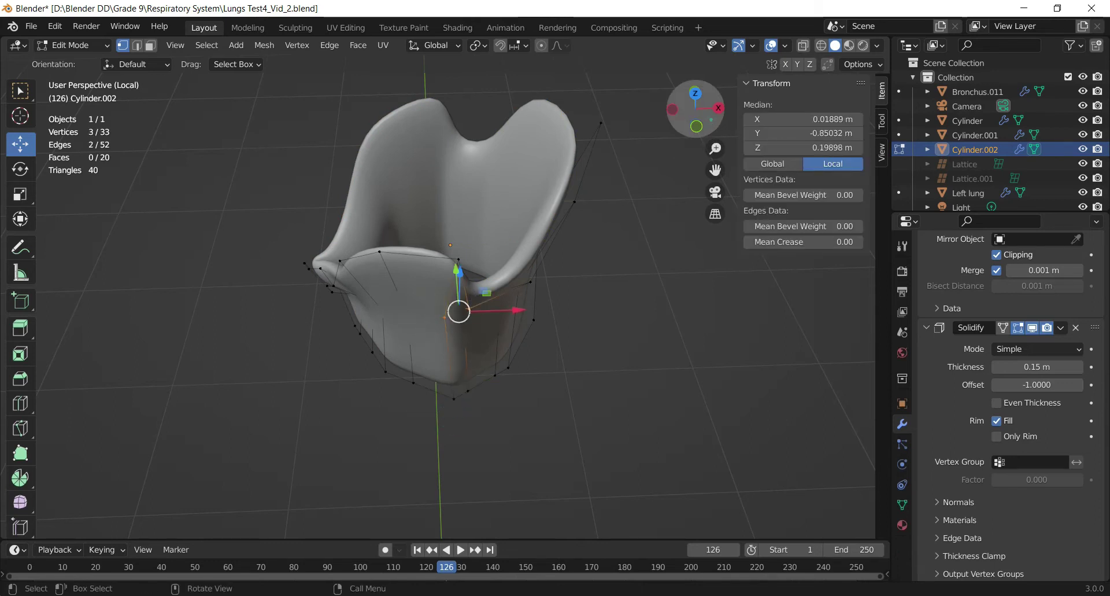
{"action": "left_click_drag", "start_coordinate": [697, 124], "coordinate": [699, 148]}
{"action": "left_click_drag", "start_coordinate": [449, 308], "coordinate": [452, 301]}
{"action": "key", "text": "Escape"}
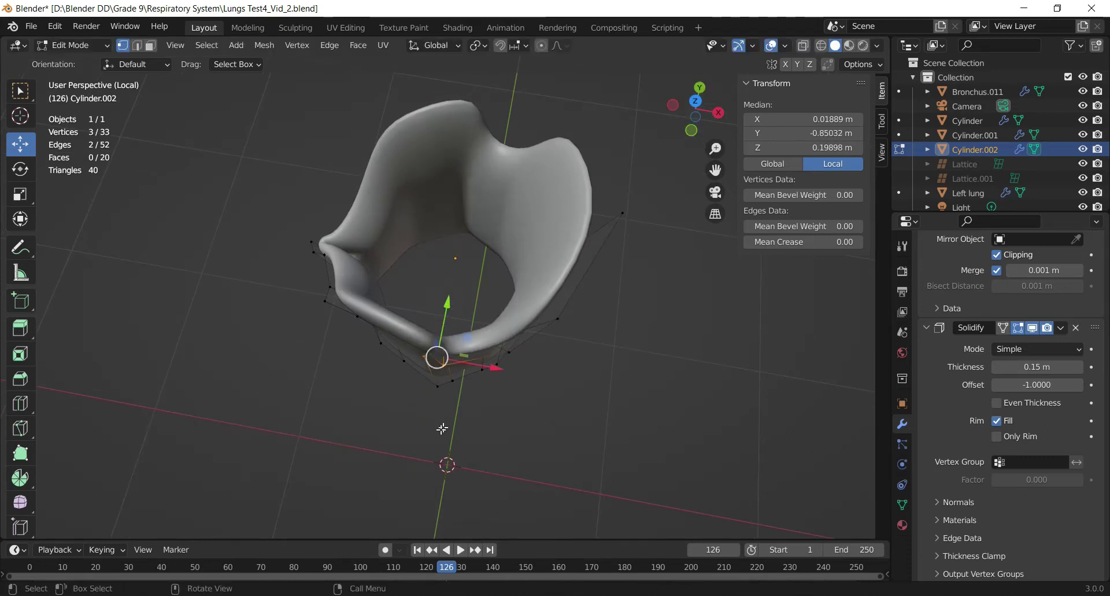
{"action": "key", "text": "ctrl+z"}
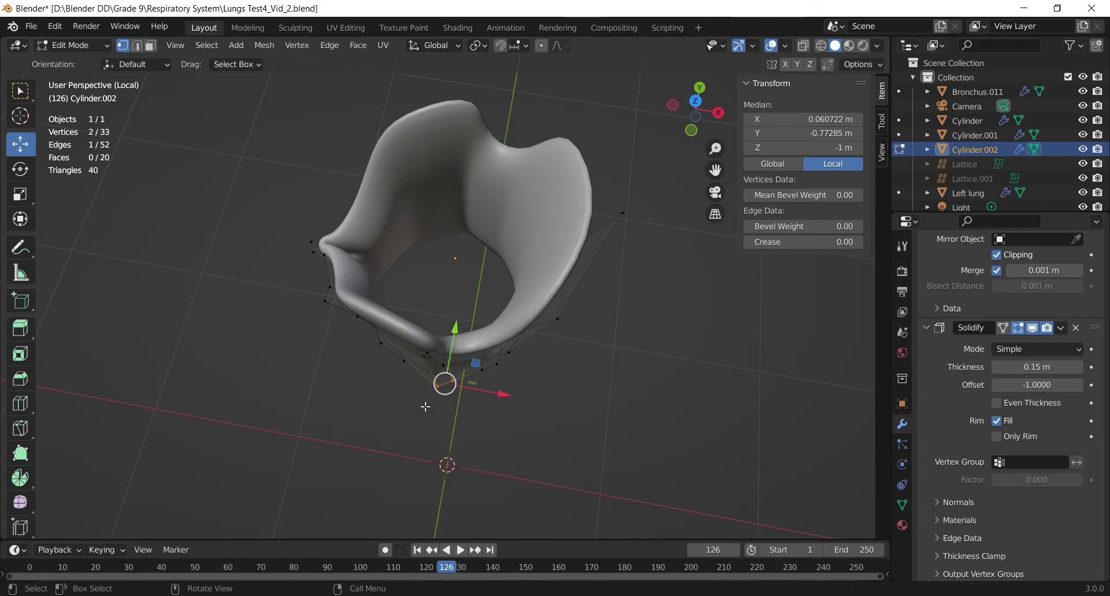
{"action": "left_click_drag", "start_coordinate": [686, 134], "coordinate": [455, 289]}
{"action": "key", "text": "ctrl+z"}
{"action": "left_click", "coordinate": [466, 389]}
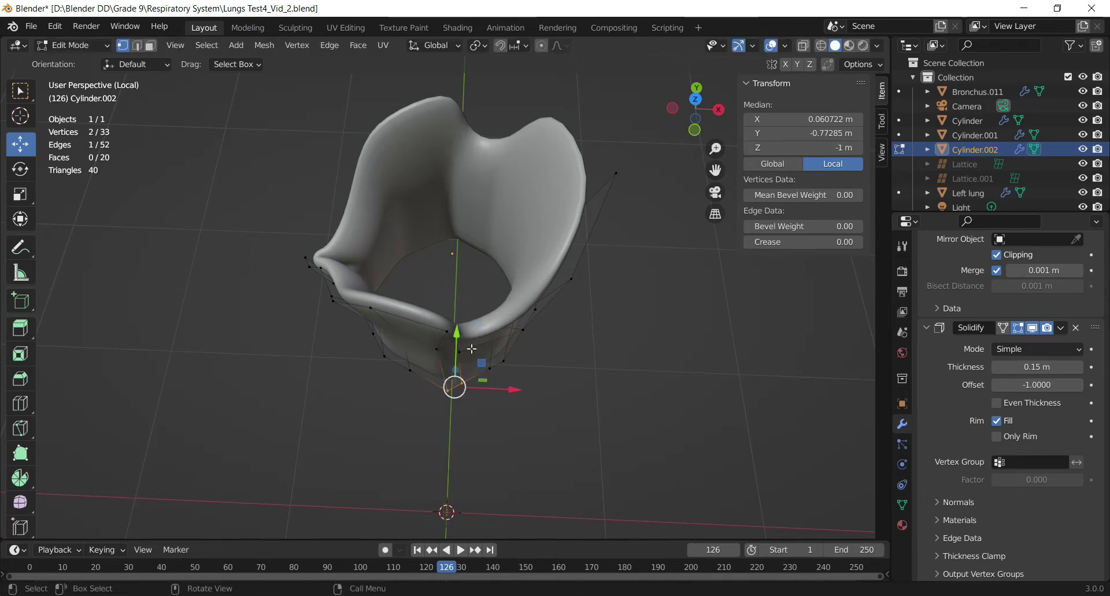
Select the four vertices of the narrow lower side face in wireframe and move them about 0.0099 m along Y toward the centre
{"action": "left_click_drag", "start_coordinate": [693, 113], "coordinate": [592, 238]}
{"action": "key", "text": "z"}
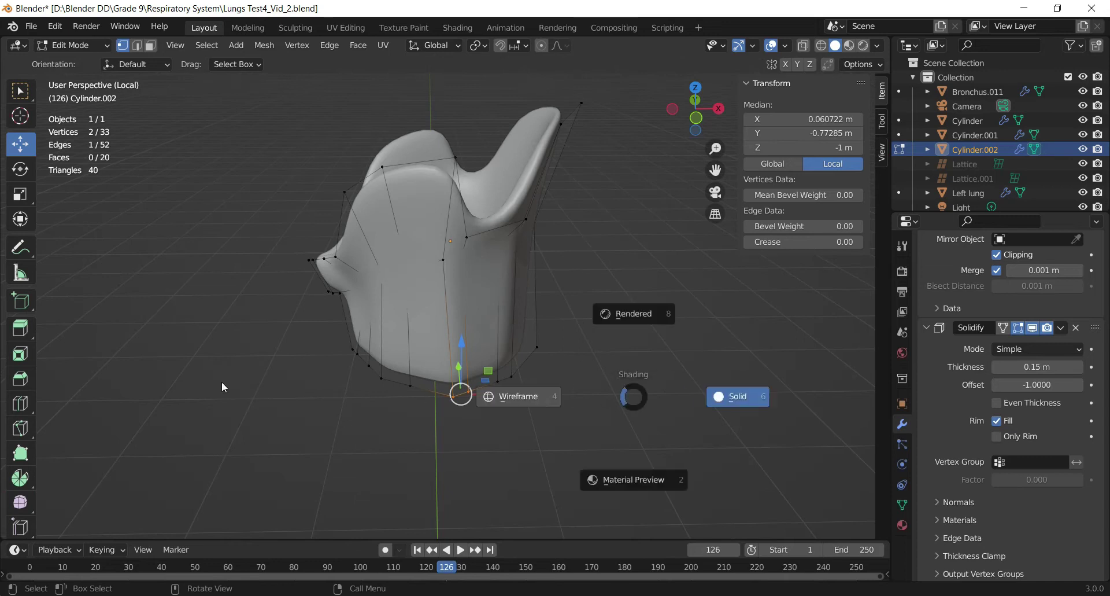
{"action": "left_click", "coordinate": [223, 386]}
{"action": "left_click_drag", "start_coordinate": [427, 426], "coordinate": [471, 259]}
{"action": "scroll", "coordinate": [417, 254], "scroll_direction": "up", "scroll_amount": 2}
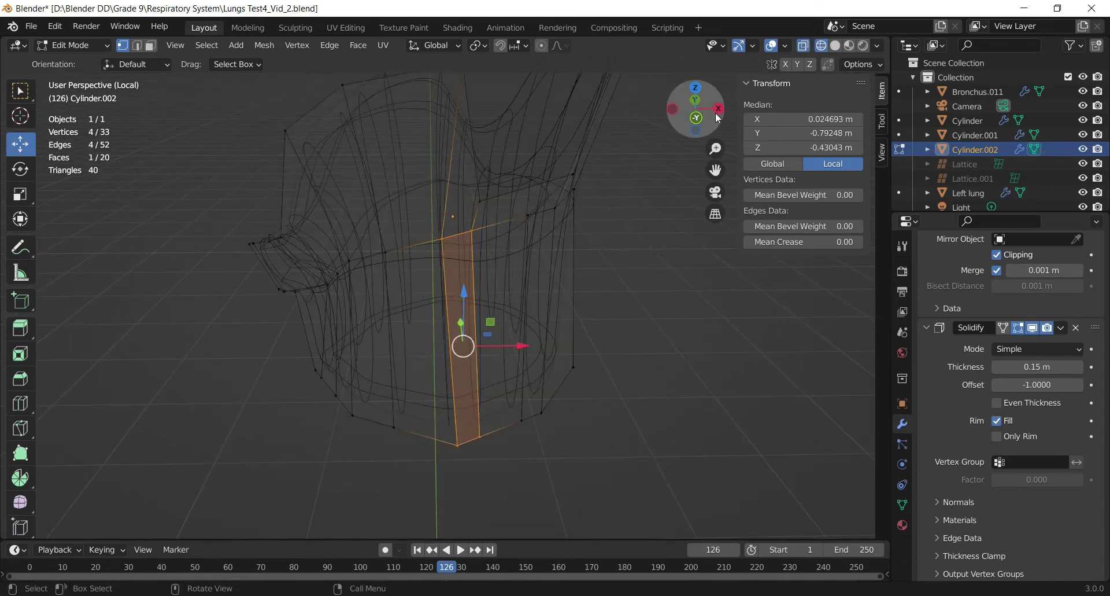
{"action": "left_click", "coordinate": [696, 89]}
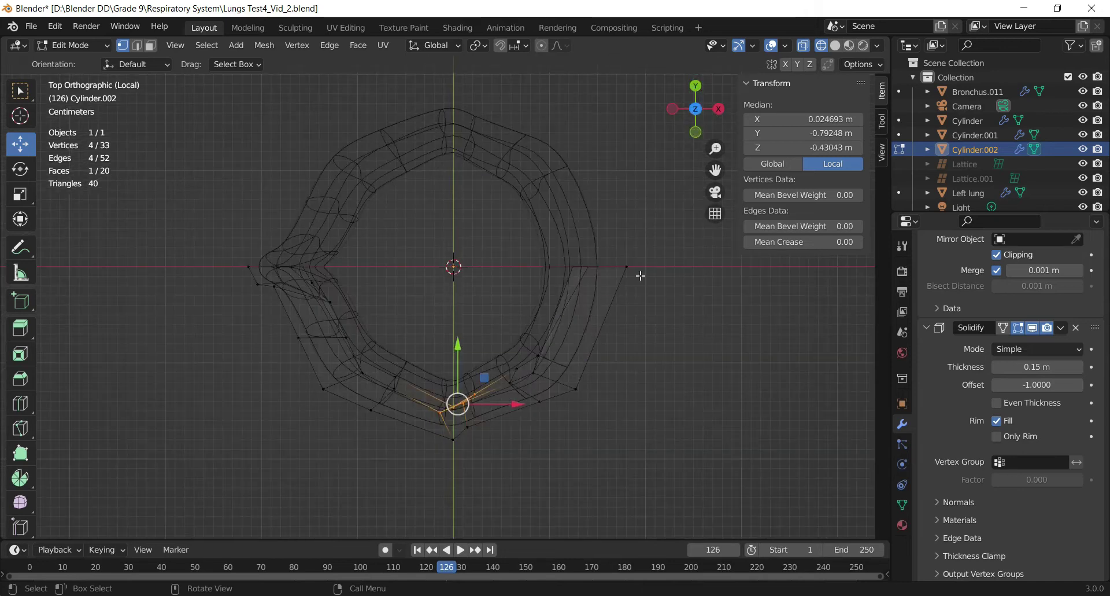
{"action": "key", "text": "shift+z"}
{"action": "left_click_drag", "start_coordinate": [695, 108], "coordinate": [660, 175]}
{"action": "scroll", "coordinate": [659, 175], "scroll_direction": "down", "scroll_amount": 2}
{"action": "left_click_drag", "start_coordinate": [457, 314], "coordinate": [461, 308]}
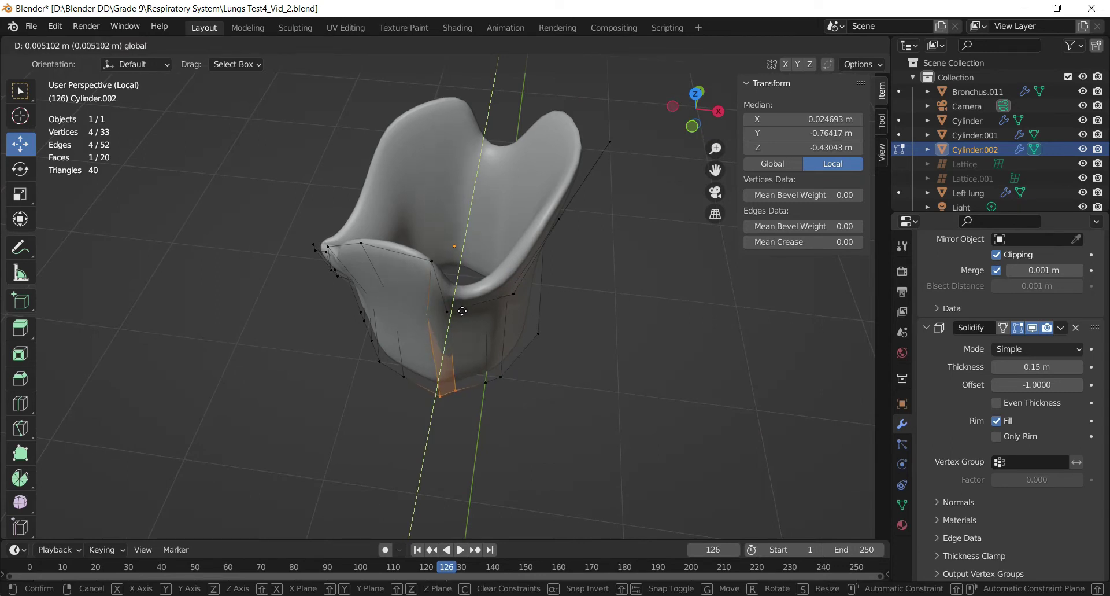
{"action": "left_click_drag", "start_coordinate": [462, 308], "coordinate": [462, 308]}
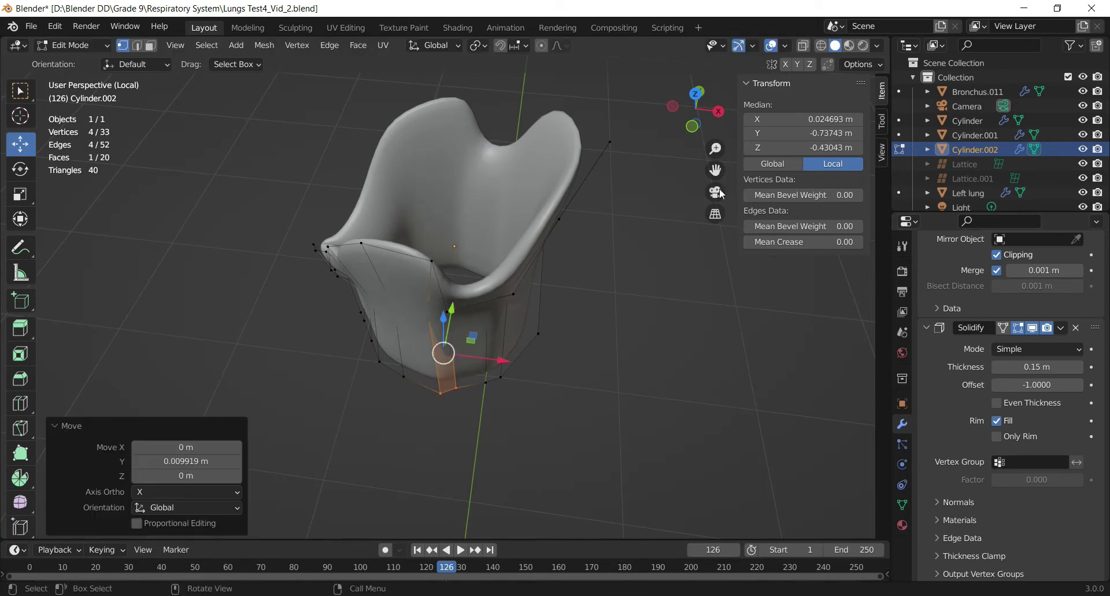
{"action": "left_click_drag", "start_coordinate": [713, 124], "coordinate": [836, 89]}
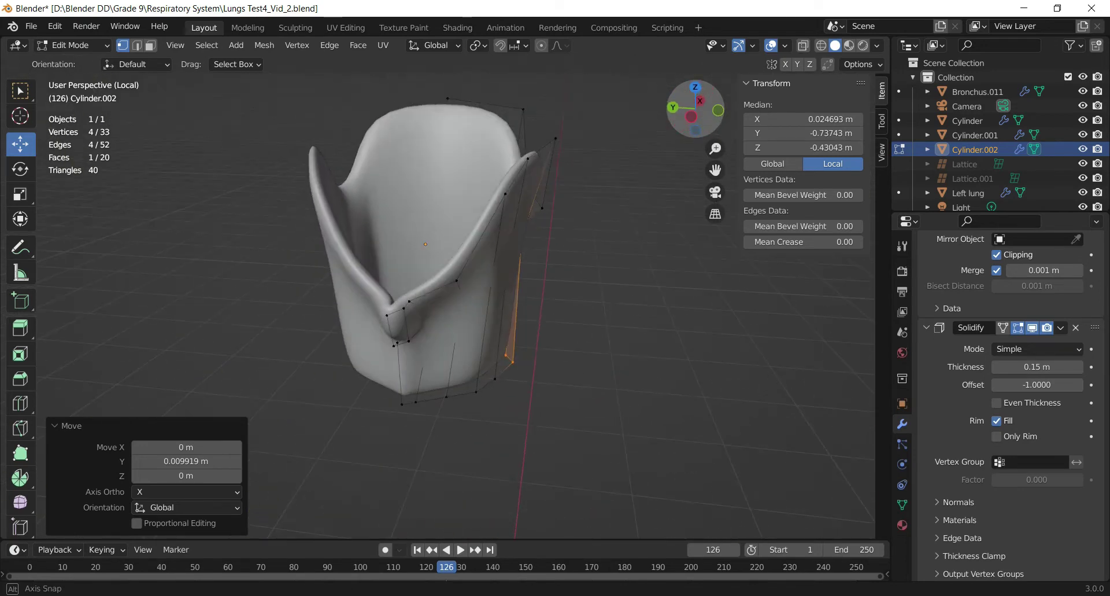
{"action": "left_click", "coordinate": [696, 88]}
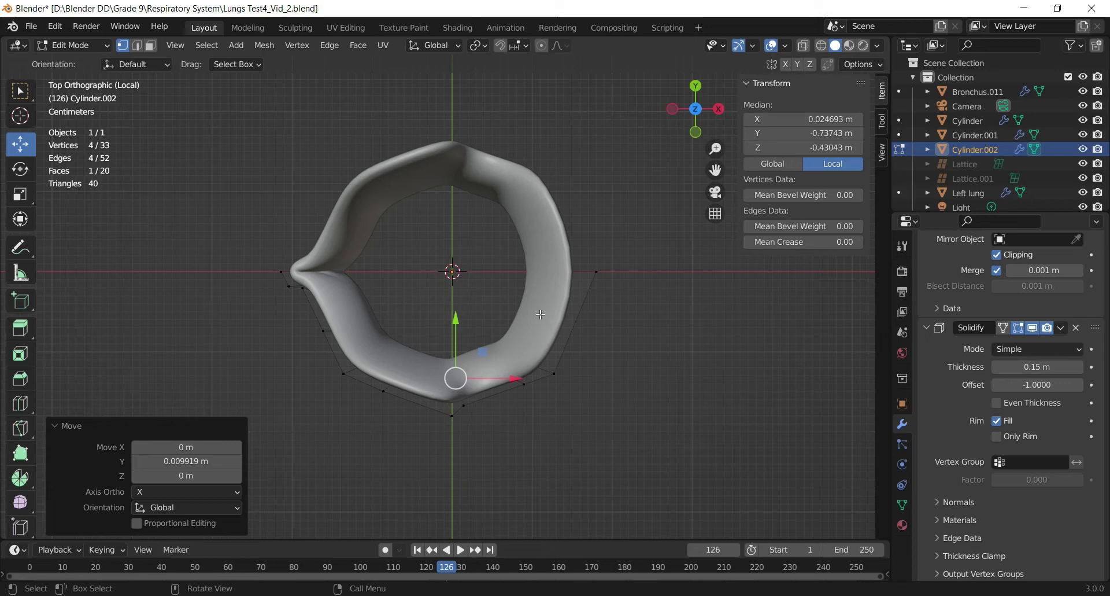
Add one horizontal loop cut around the outer wall just below the front block, with a slide factor of -0.761
{"action": "left_click_drag", "start_coordinate": [716, 130], "coordinate": [842, 23]}
{"action": "scroll", "coordinate": [570, 286], "scroll_direction": "up", "scroll_amount": 2}
{"action": "key", "text": "Tab"}
{"action": "scroll", "coordinate": [488, 342], "scroll_direction": "down", "scroll_amount": 1}
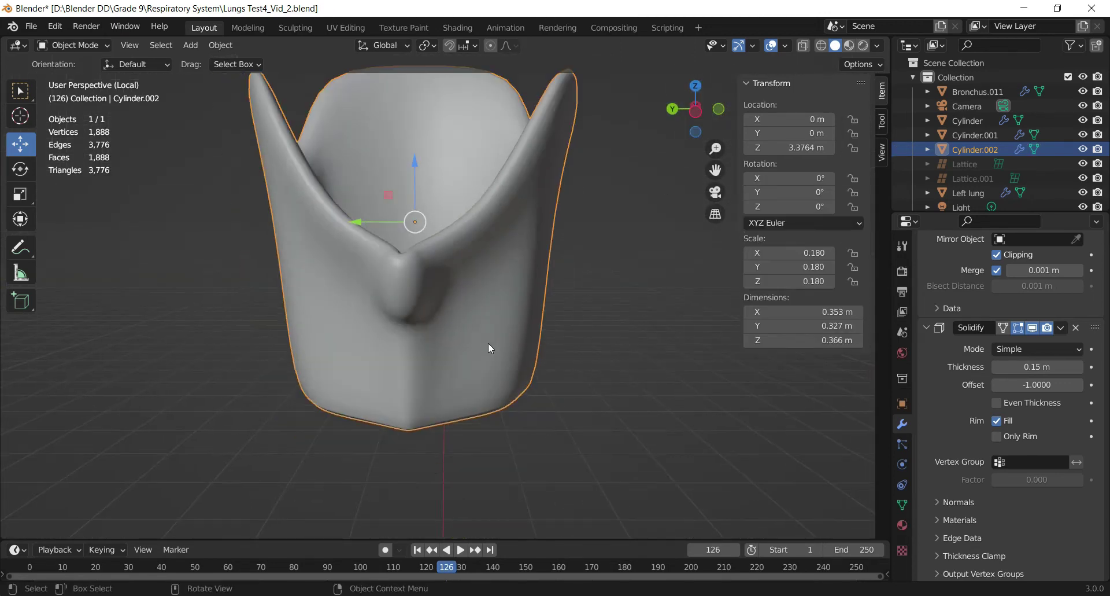
{"action": "key", "text": "Tab"}
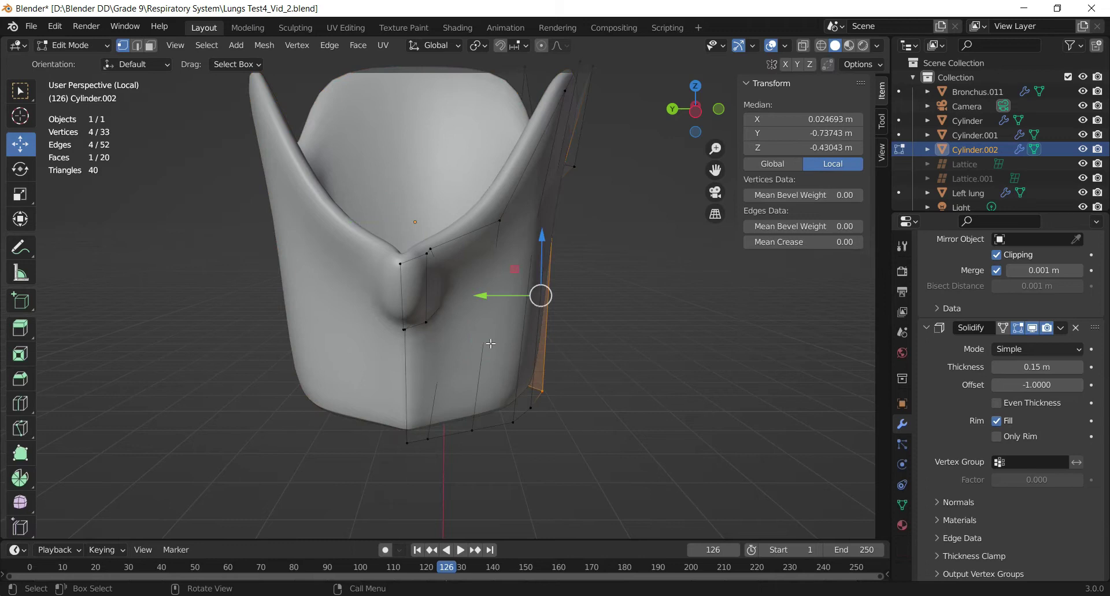
{"action": "key", "text": "ctrl+r"}
{"action": "left_click", "coordinate": [490, 343]}
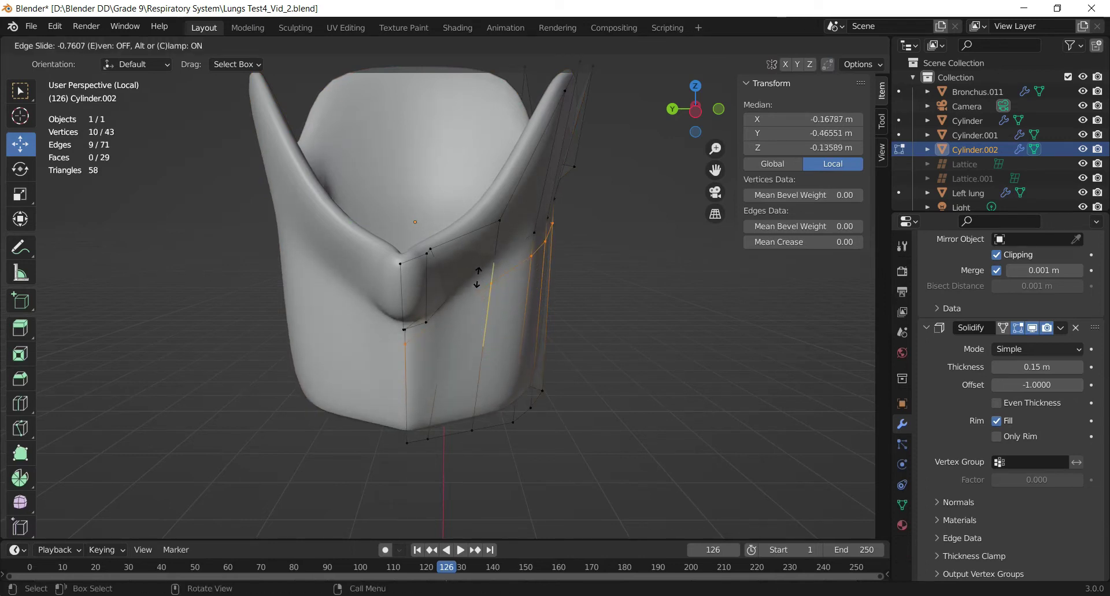
{"action": "left_click", "coordinate": [477, 278]}
Add a second horizontal loop cut close to the base edge, with a slide factor of 0.805
{"action": "mouse_move", "coordinate": [701, 118]}
{"action": "left_mouse_down"}
{"action": "mouse_move", "coordinate": [724, 120]}
{"action": "mouse_move", "coordinate": [697, 116]}
{"action": "left_mouse_up"}
{"action": "left_click", "coordinate": [696, 110]}
{"action": "key", "text": "ctrl+r"}
{"action": "left_click", "coordinate": [528, 329]}
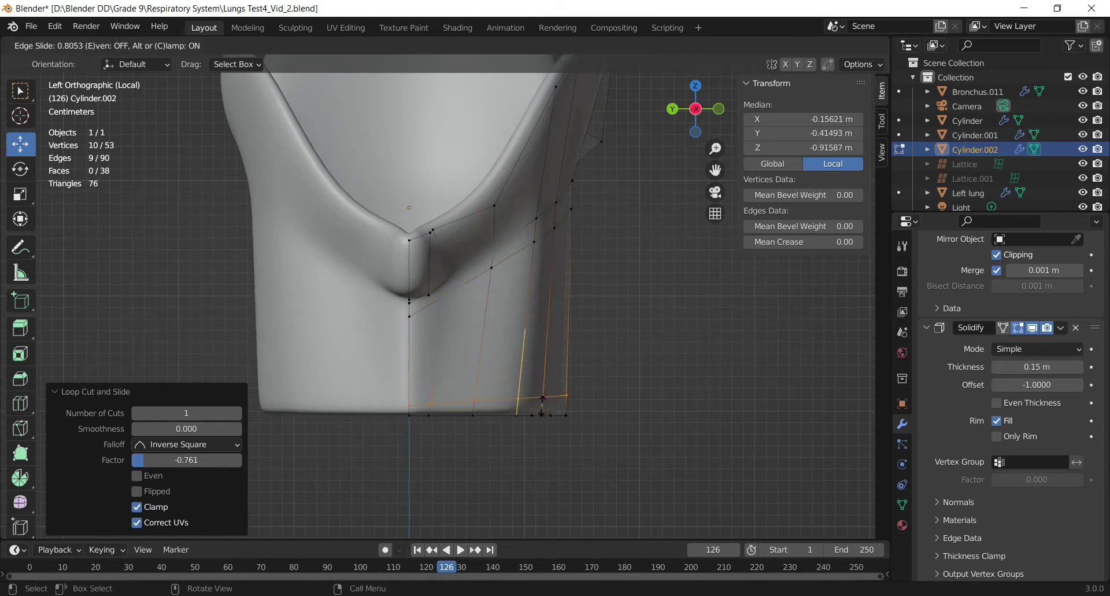
{"action": "left_click", "coordinate": [542, 406]}
{"action": "scroll", "coordinate": [550, 402], "scroll_direction": "up", "scroll_amount": 1}
{"action": "left_click_drag", "start_coordinate": [717, 171], "coordinate": [778, 126]}
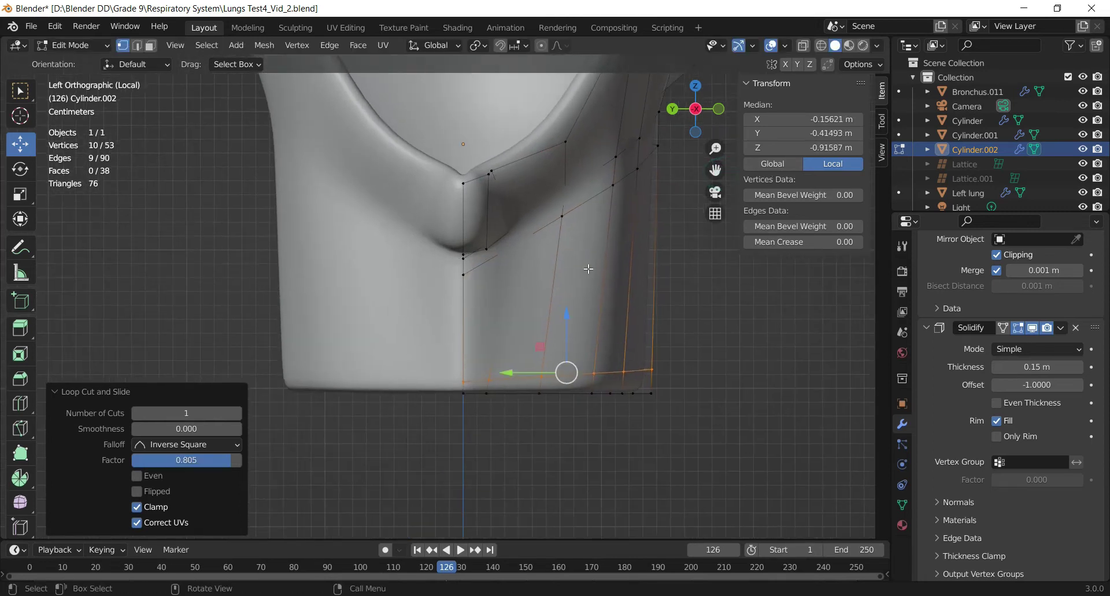
{"action": "scroll", "coordinate": [589, 268], "scroll_direction": "down", "scroll_amount": 2}
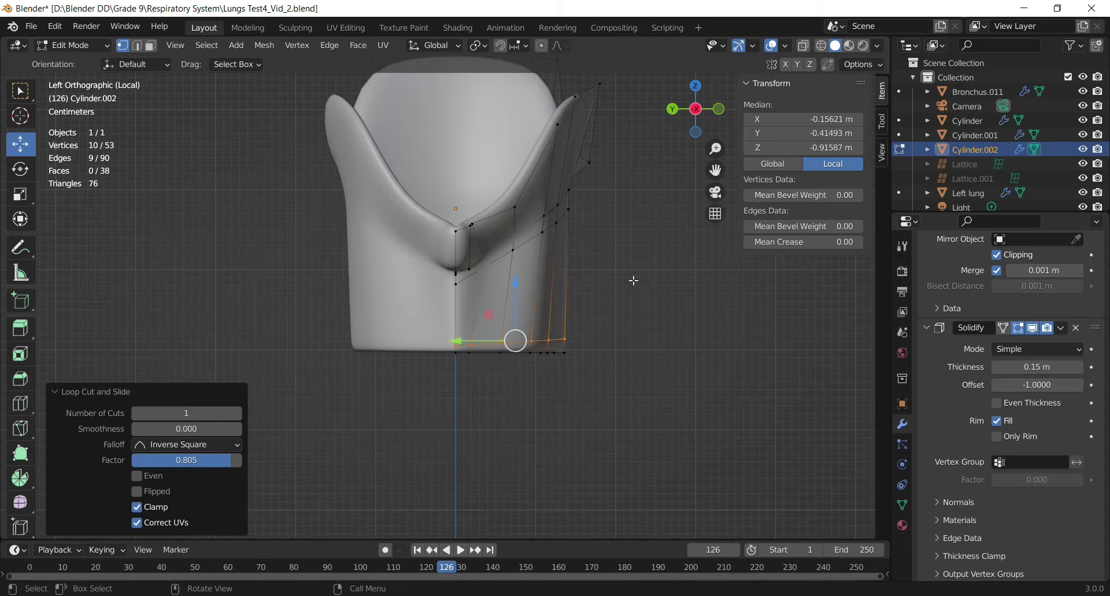
Select the base vertices nearest the mirror centre line in wireframe and raise them about 0.028 m along Z
{"action": "left_click_drag", "start_coordinate": [712, 172], "coordinate": [723, 164]}
{"action": "scroll", "coordinate": [585, 405], "scroll_direction": "up", "scroll_amount": 2}
{"action": "key", "text": "shift+z"}
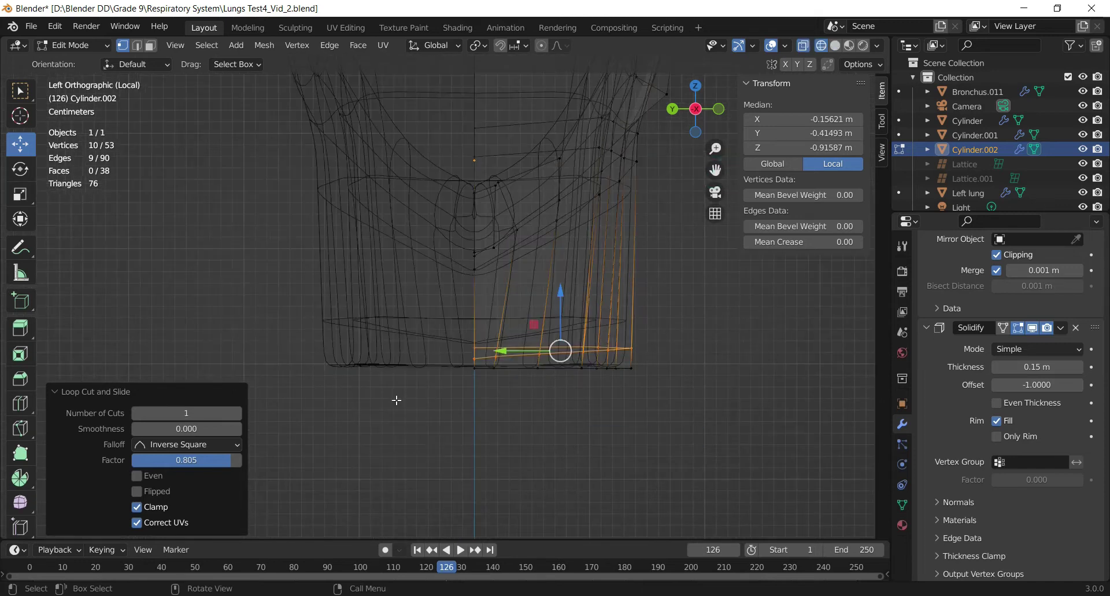
{"action": "left_click_drag", "start_coordinate": [440, 418], "coordinate": [489, 340]}
{"action": "key", "text": "g"}
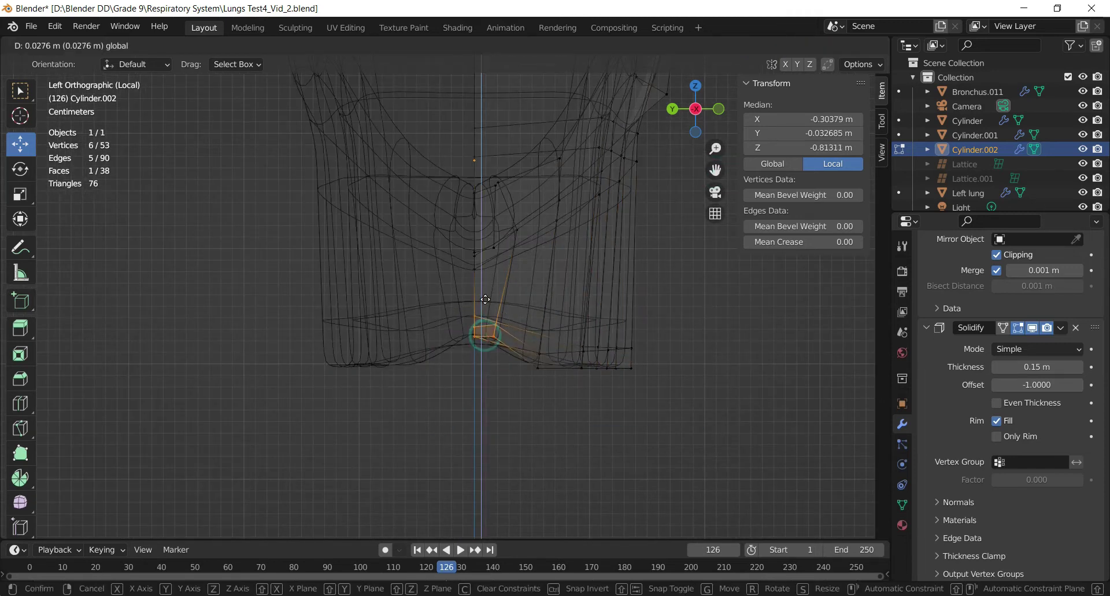
{"action": "left_click_drag", "start_coordinate": [501, 303], "coordinate": [501, 302]}
Raise the neighbouring base vertices in decreasing amounts to form an arch, moving the outermost four about 0.0115 m along Z
{"action": "left_click_drag", "start_coordinate": [518, 394], "coordinate": [544, 286]}
{"action": "left_click_drag", "start_coordinate": [521, 415], "coordinate": [544, 302]}
{"action": "left_click_drag", "start_coordinate": [563, 408], "coordinate": [596, 333]}
{"action": "key", "text": "g"}
{"action": "key", "text": "z"}
{"action": "left_click", "coordinate": [604, 345]}
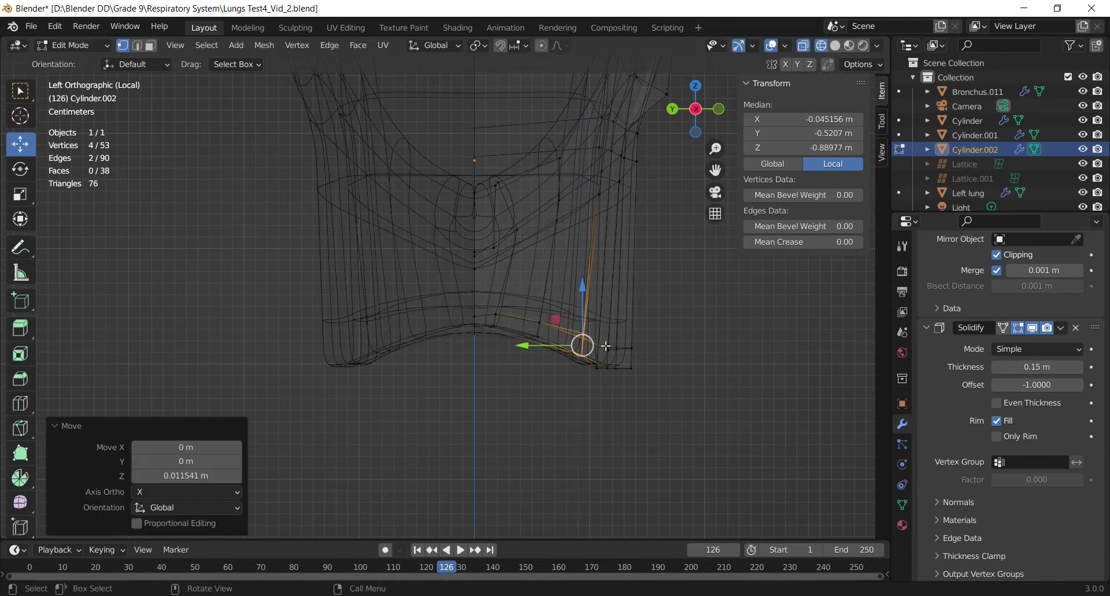
In solid front view, select the two rear centre base vertices and lower them about 0.007 m along Z
{"action": "key", "text": "shift+z"}
{"action": "left_click_drag", "start_coordinate": [691, 107], "coordinate": [713, 115]}
{"action": "left_click", "coordinate": [711, 112]}
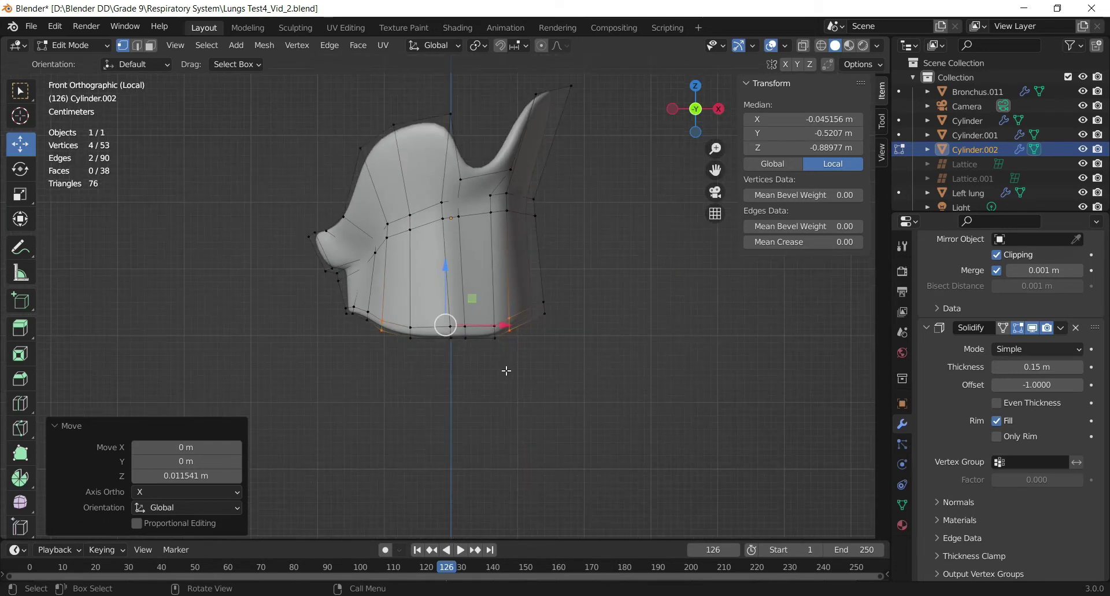
{"action": "left_click_drag", "start_coordinate": [618, 272], "coordinate": [540, 354]}
{"action": "left_click_drag", "start_coordinate": [599, 310], "coordinate": [582, 319]}
{"action": "left_click_drag", "start_coordinate": [548, 265], "coordinate": [549, 271]}
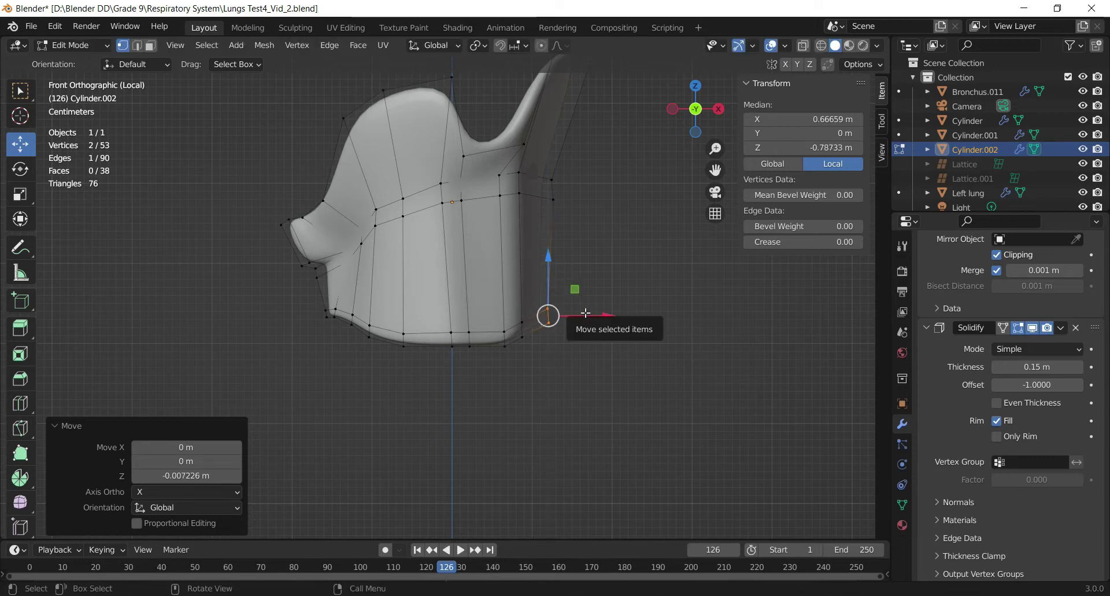
Select all 20 vertices of the two lowest base loops in wireframe and scale them uniformly to about 0.94
{"action": "scroll", "coordinate": [509, 345], "scroll_direction": "down", "scroll_amount": 1}
{"action": "scroll", "coordinate": [365, 389], "scroll_direction": "up", "scroll_amount": 2}
{"action": "left_click_drag", "start_coordinate": [290, 446], "coordinate": [419, 404]}
{"action": "key", "text": "shift+z"}
{"action": "left_click_drag", "start_coordinate": [267, 288], "coordinate": [678, 435]}
{"action": "key", "text": "s"}
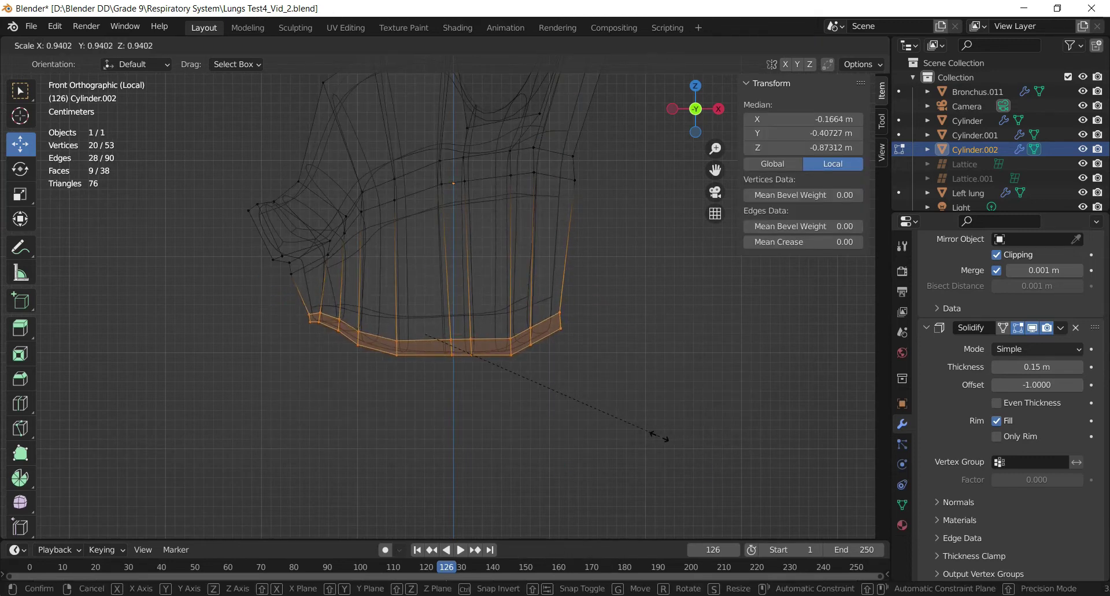
{"action": "left_click", "coordinate": [652, 435]}
Move the two lower front base vertices about 0.0036 m along X and return to Object Mode to check the shape
{"action": "left_click_drag", "start_coordinate": [586, 377], "coordinate": [598, 328]}
{"action": "left_click_drag", "start_coordinate": [292, 343], "coordinate": [365, 384]}
{"action": "left_click_drag", "start_coordinate": [668, 118], "coordinate": [634, 149]}
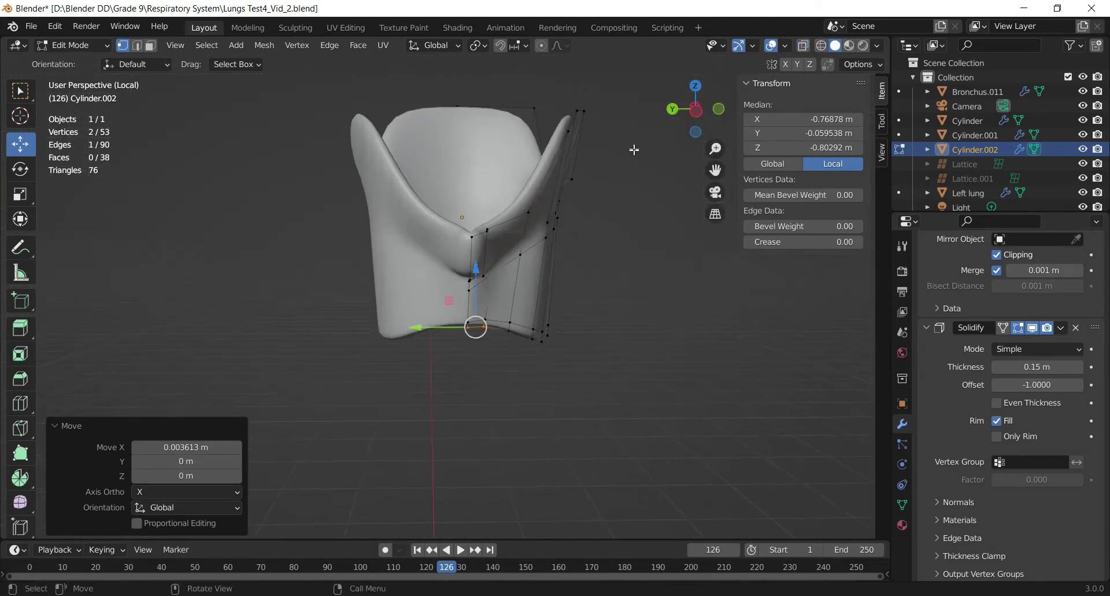
{"action": "scroll", "coordinate": [618, 162], "scroll_direction": "down", "scroll_amount": 2}
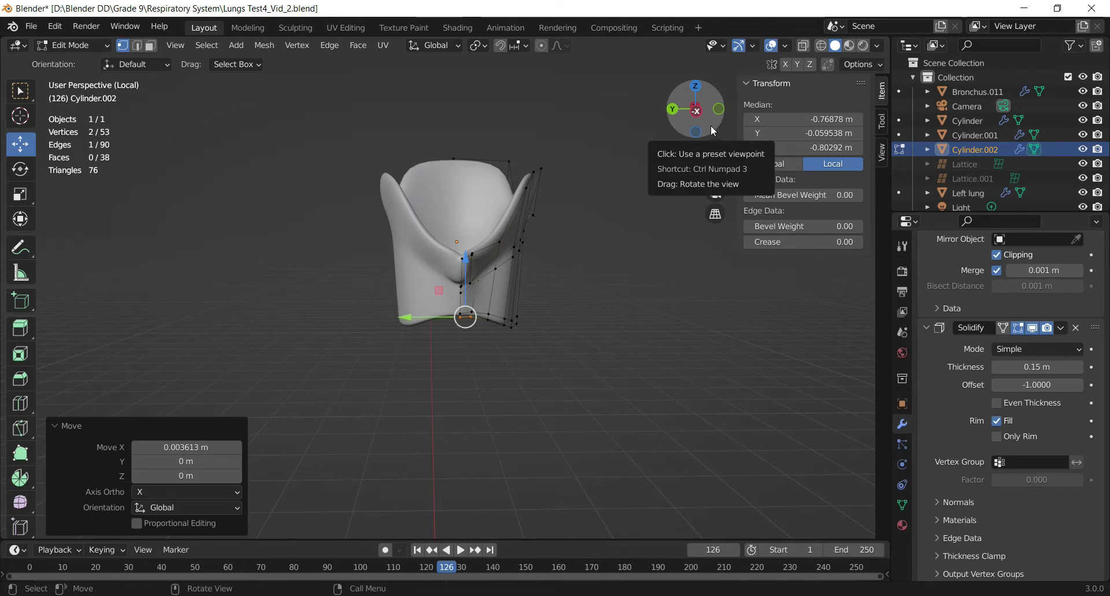
{"action": "key", "text": "Tab"}
{"action": "left_click", "coordinate": [696, 111]}
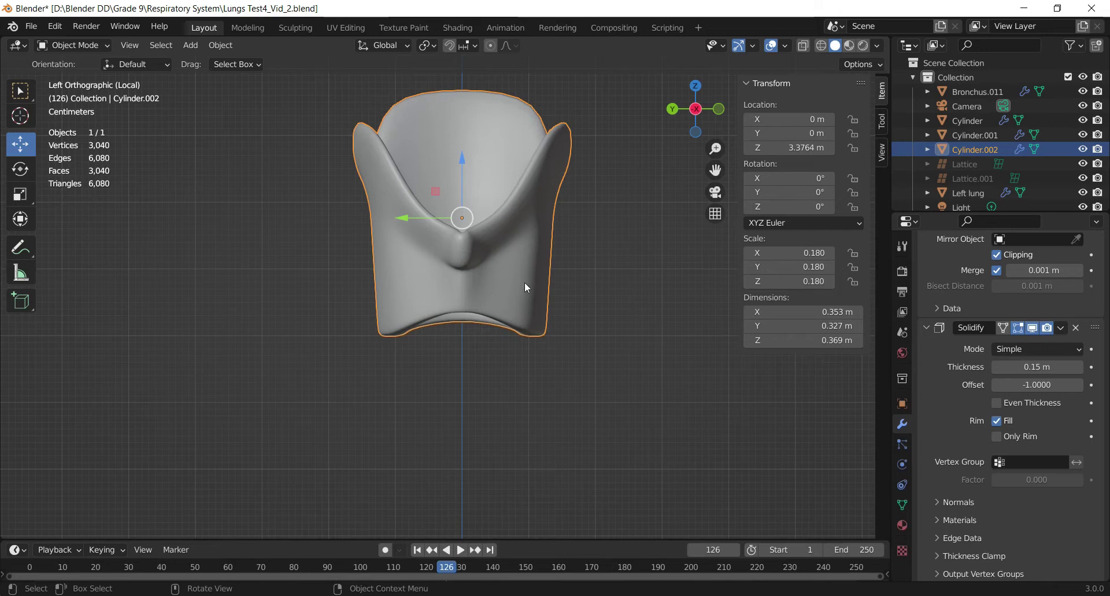
{"action": "scroll", "coordinate": [480, 303], "scroll_direction": "down", "scroll_amount": 2}
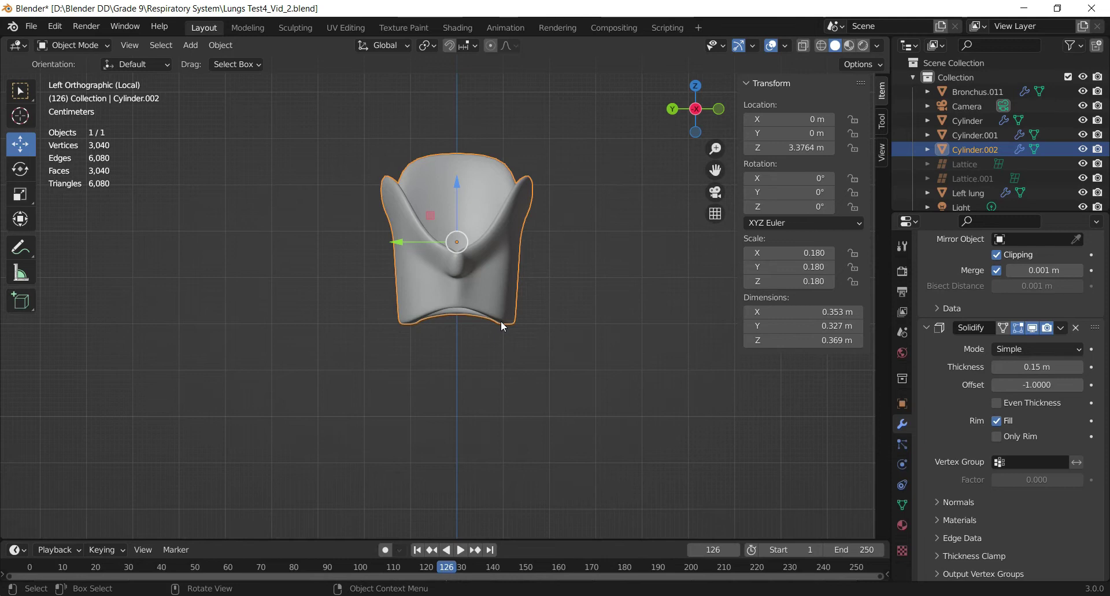
Add an 8-vertex cylinder mesh and raise it about 3.209 m along Z
{"action": "scroll", "coordinate": [501, 320], "scroll_direction": "down", "scroll_amount": 1}
{"action": "key", "text": "shift+a"}
{"action": "mouse_move", "coordinate": [505, 300]}
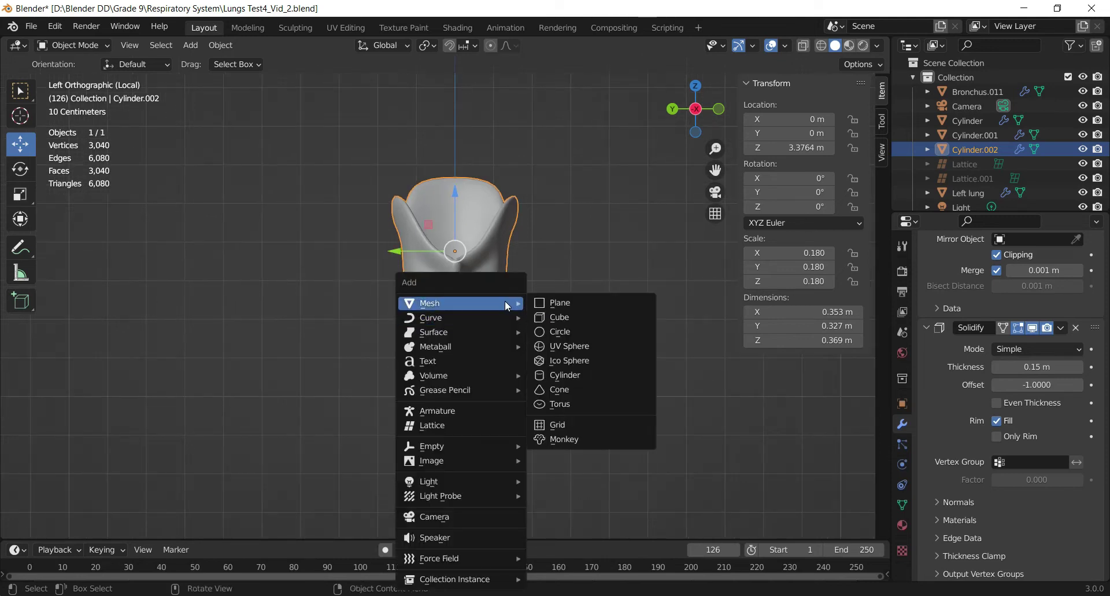
{"action": "left_click", "coordinate": [563, 377]}
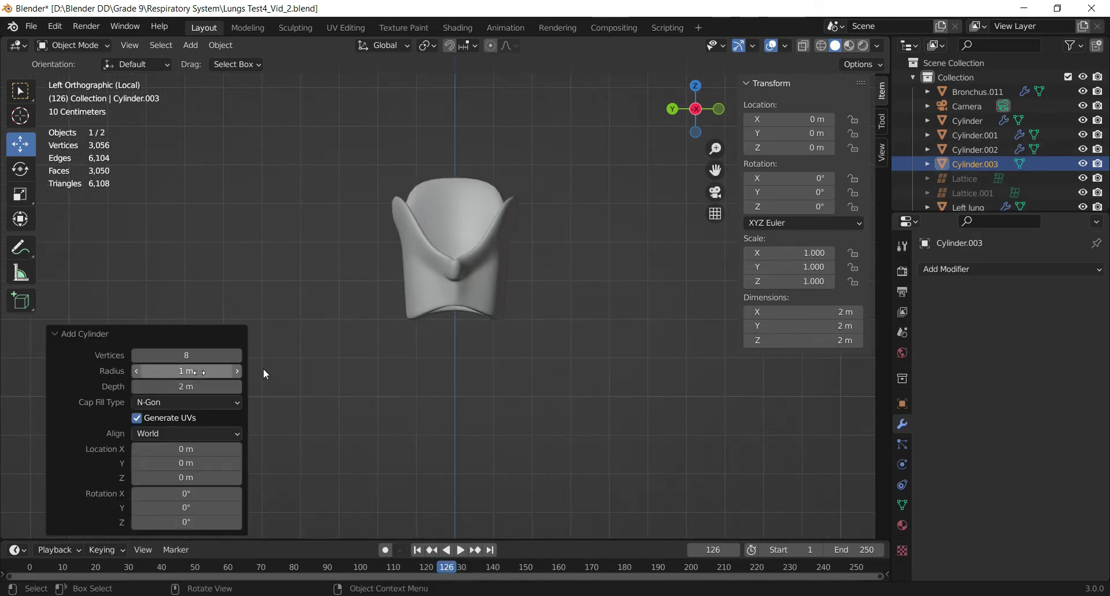
{"action": "scroll", "coordinate": [447, 348], "scroll_direction": "down", "scroll_amount": 10}
{"action": "left_click_drag", "start_coordinate": [449, 350], "coordinate": [463, 273]}
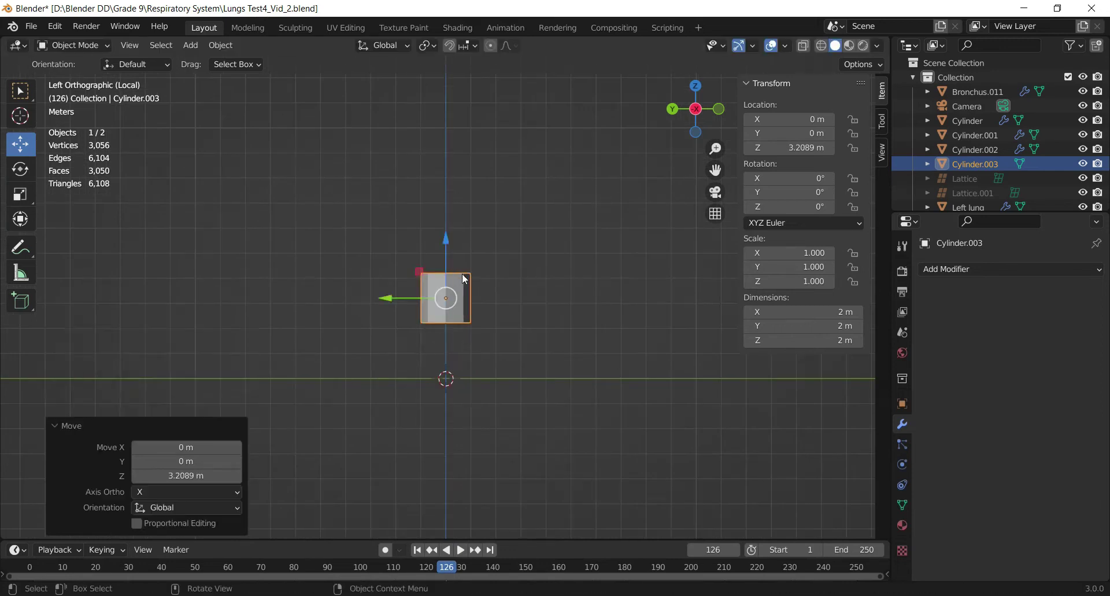
Scale the new cylinder uniformly to about 0.092 and view it from the left beside the larynx part
{"action": "scroll", "coordinate": [462, 273], "scroll_direction": "up", "scroll_amount": 8}
{"action": "key", "text": "s"}
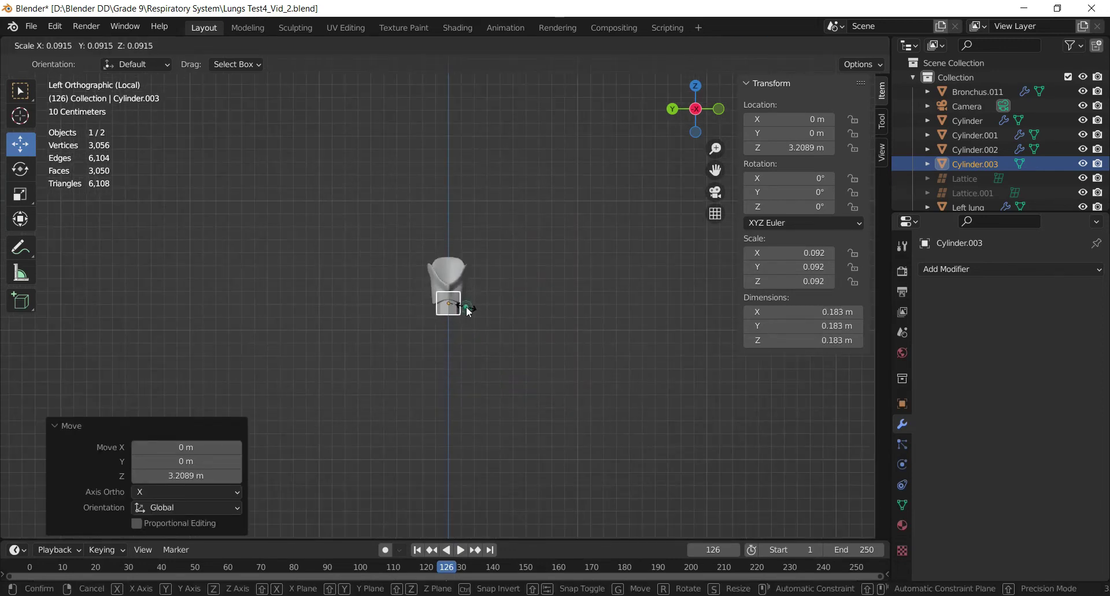
{"action": "left_click", "coordinate": [469, 311]}
{"action": "scroll", "coordinate": [475, 315], "scroll_direction": "up", "scroll_amount": 8}
{"action": "scroll", "coordinate": [507, 352], "scroll_direction": "up", "scroll_amount": 1}
{"action": "mouse_move", "coordinate": [703, 125]}
{"action": "left_mouse_down"}
{"action": "mouse_move", "coordinate": [665, 95]}
{"action": "mouse_move", "coordinate": [652, 113]}
{"action": "mouse_move", "coordinate": [711, 115]}
{"action": "left_mouse_up"}
{"action": "left_click", "coordinate": [698, 107]}
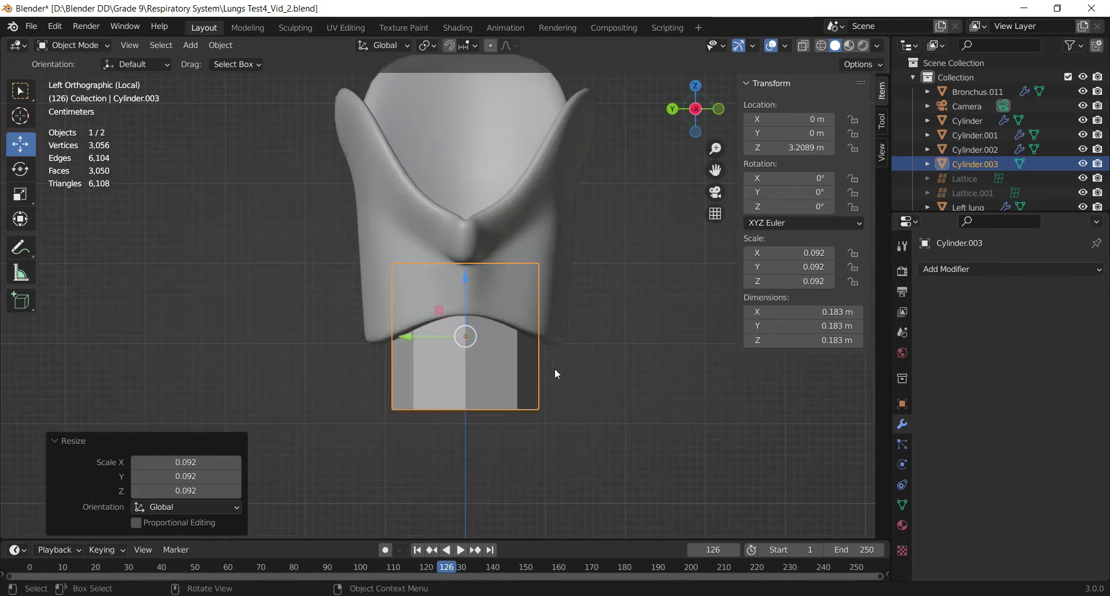
Enlarge the cylinder to a scale of about 0.098 and lower it to about Z 3.11 m beneath the larynx part
{"action": "key", "text": "s"}
{"action": "left_click", "coordinate": [586, 397]}
{"action": "left_click_drag", "start_coordinate": [466, 285], "coordinate": [467, 382]}
Flatten the cylinder along Z by a factor of about 0.565
{"action": "left_click", "coordinate": [20, 169]}
{"action": "left_click", "coordinate": [20, 194]}
{"action": "scroll", "coordinate": [467, 381], "scroll_direction": "up", "scroll_amount": 1}
{"action": "left_click_drag", "start_coordinate": [715, 170], "coordinate": [715, 74]}
{"action": "scroll", "coordinate": [607, 220], "scroll_direction": "up", "scroll_amount": 2}
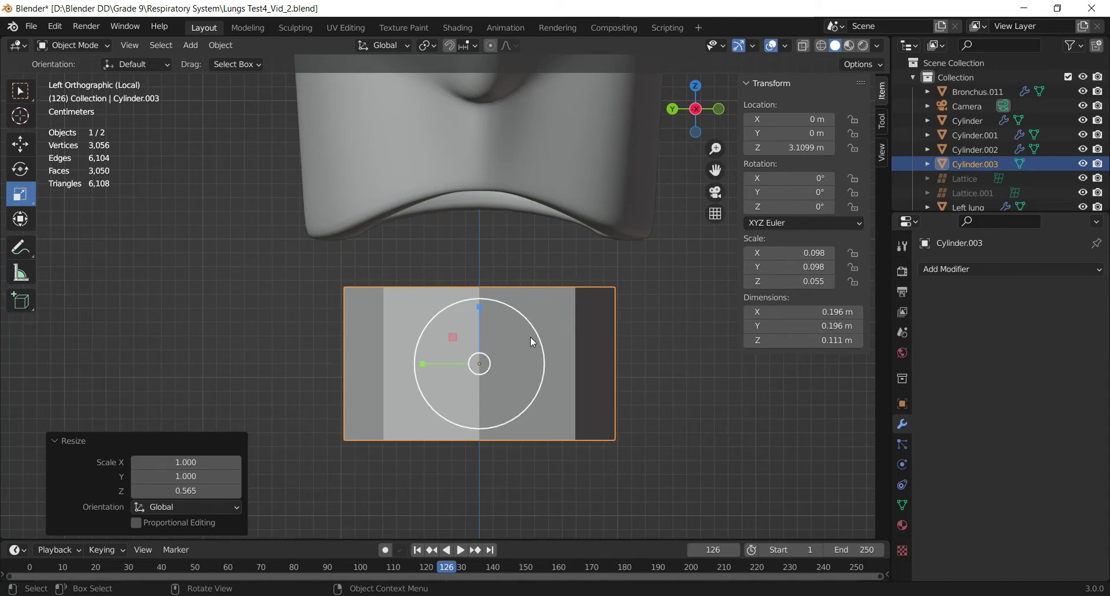
In Edit Mode with wireframe and face selection, delete the four side faces on the cylinder's positive Y half
{"action": "key", "text": "Tab"}
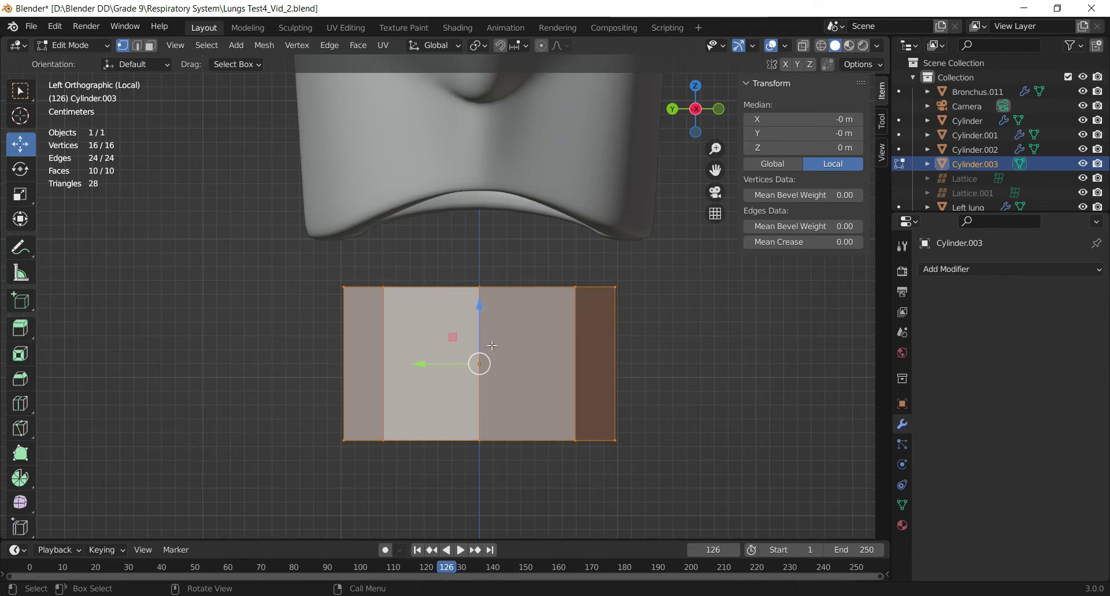
{"action": "key", "text": "alt+z"}
{"action": "left_click_drag", "start_coordinate": [233, 229], "coordinate": [476, 495]}
{"action": "key", "text": "3"}
{"action": "left_click_drag", "start_coordinate": [276, 243], "coordinate": [467, 491]}
{"action": "left_click", "coordinate": [331, 288]}
{"action": "left_click_drag", "start_coordinate": [266, 237], "coordinate": [470, 495]}
{"action": "key", "text": "x"}
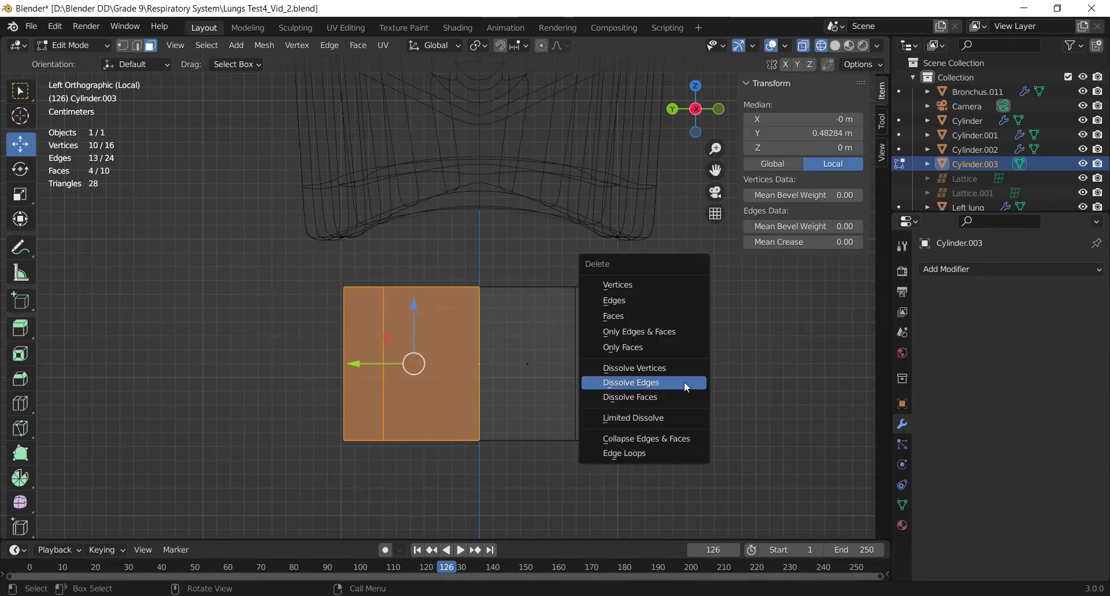
{"action": "left_click", "coordinate": [662, 316]}
Try to remove the upper and lower caps by deleting the three selected faces of the half cylinder
{"action": "left_click_drag", "start_coordinate": [716, 126], "coordinate": [585, 242]}
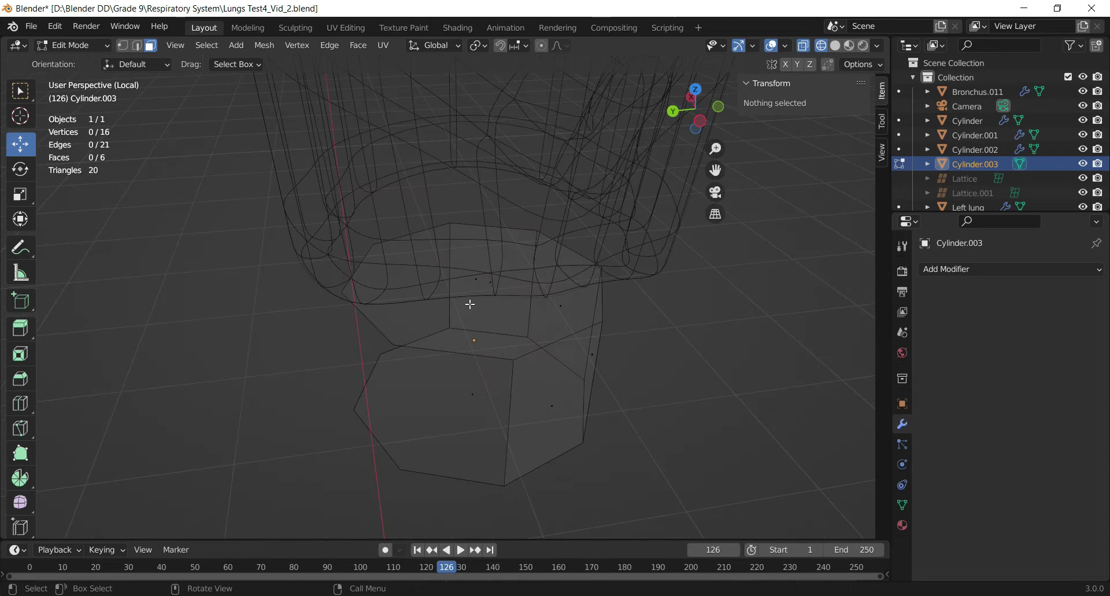
{"action": "left_click", "coordinate": [469, 304]}
{"action": "left_click", "coordinate": [467, 405], "text": "shift"}
{"action": "key", "text": "x"}
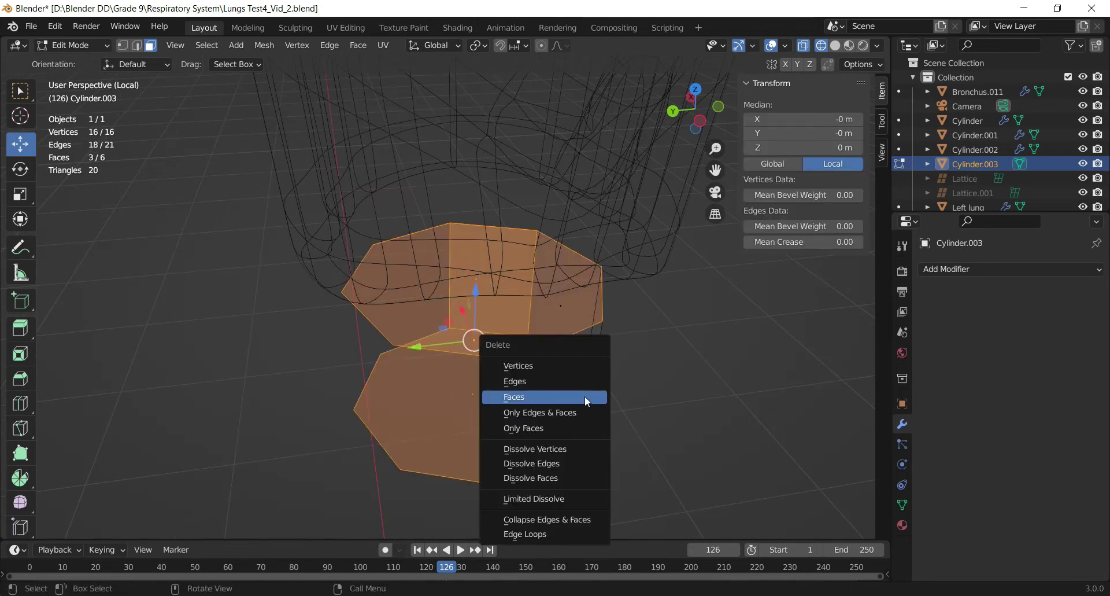
{"action": "left_click", "coordinate": [584, 397]}
Return to solid Object Mode and try a Mirror modifier on the half cylinder across Y only
{"action": "left_click", "coordinate": [701, 121]}
{"action": "key", "text": "z"}
{"action": "left_click", "coordinate": [520, 385]}
{"action": "scroll", "coordinate": [521, 385], "scroll_direction": "down", "scroll_amount": 1}
{"action": "key", "text": "Tab"}
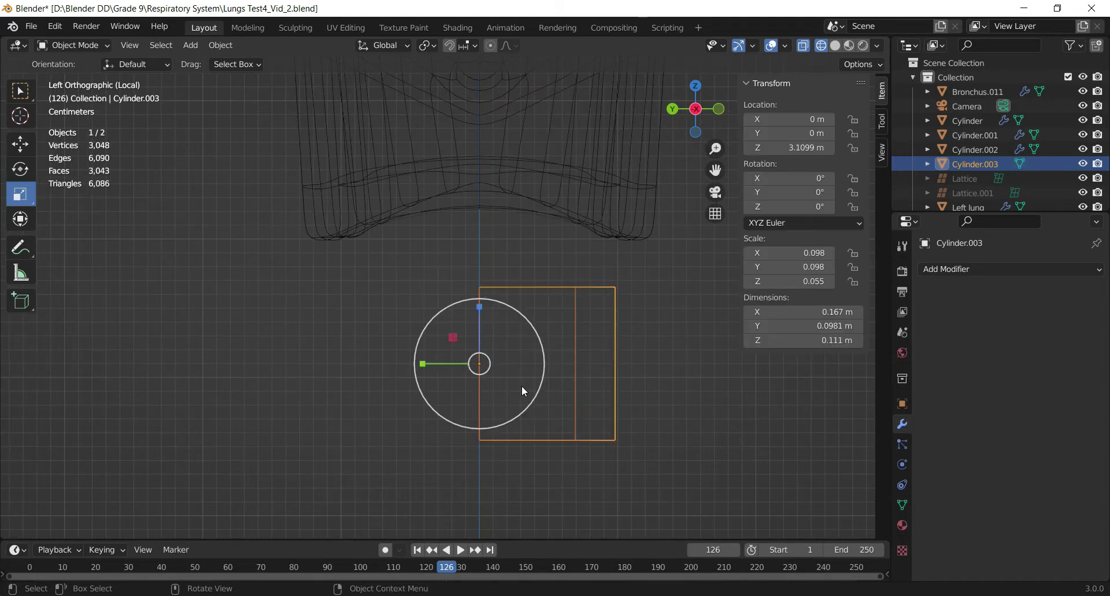
{"action": "key", "text": "shift+z"}
{"action": "left_click", "coordinate": [927, 270]}
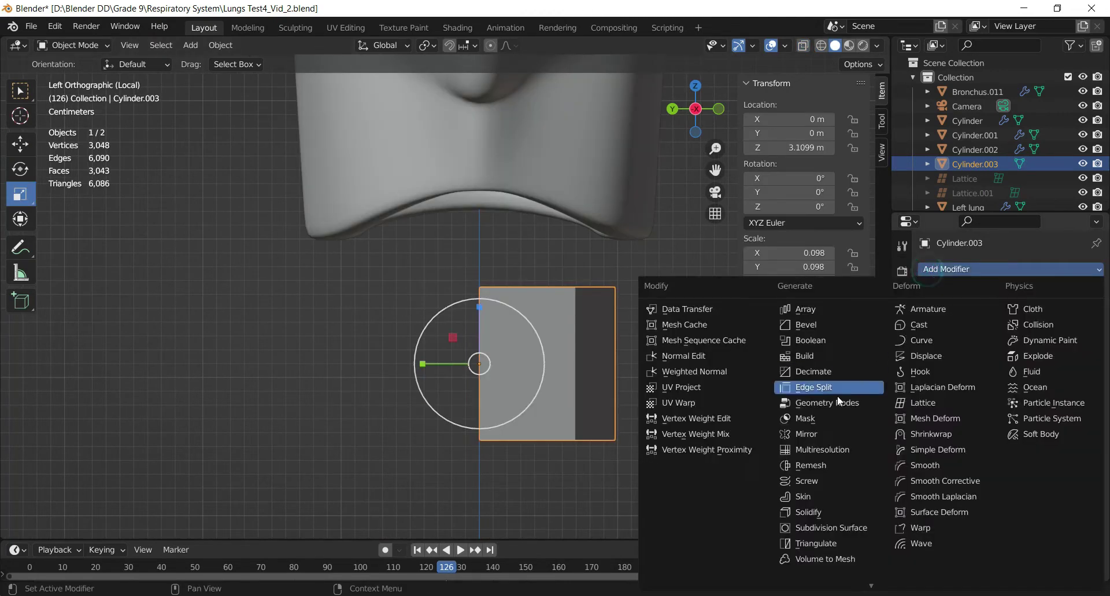
{"action": "left_click", "coordinate": [697, 434]}
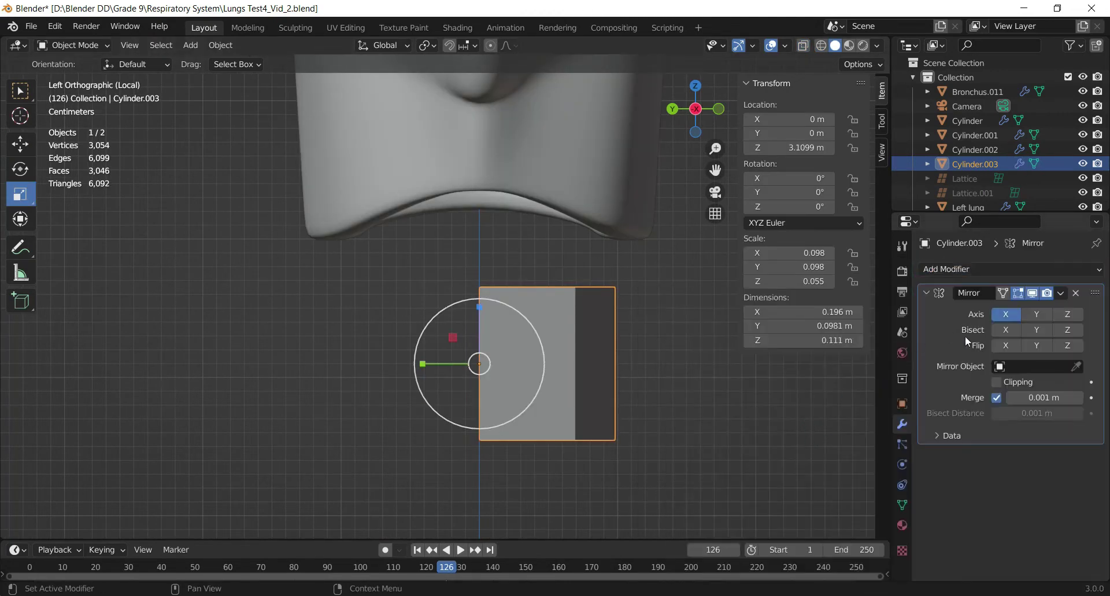
{"action": "left_click", "coordinate": [1037, 314]}
{"action": "left_click", "coordinate": [1006, 314]}
Inspect the mirrored cylinder and undo the Mirror modifier and the face deletion
{"action": "scroll", "coordinate": [643, 283], "scroll_direction": "down", "scroll_amount": 2}
{"action": "left_click_drag", "start_coordinate": [713, 121], "coordinate": [578, 133]}
{"action": "left_click_drag", "start_coordinate": [644, 113], "coordinate": [757, 77]}
{"action": "key", "text": "ctrl+z"}
{"action": "key", "text": "ctrl+z"}
{"action": "key", "text": "ctrl+z"}
In Edit Mode, select only the half cylinder's upper and lower cap faces and delete them
{"action": "key", "text": "Tab"}
{"action": "key", "text": "a"}
{"action": "left_click_drag", "start_coordinate": [396, 323], "coordinate": [486, 353], "text": "ctrl"}
{"action": "key", "text": "x"}
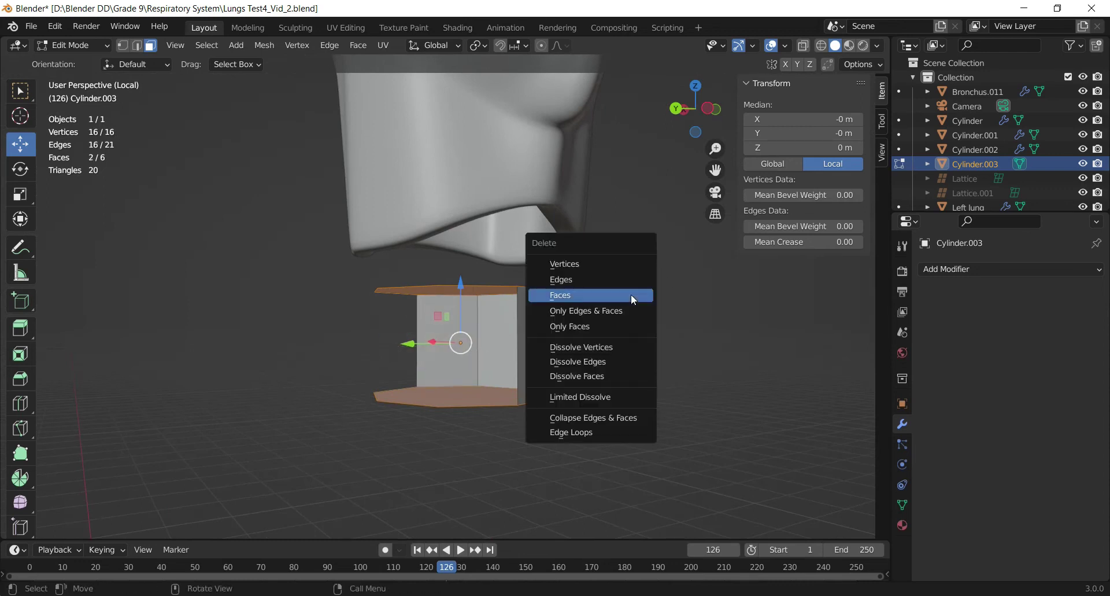
{"action": "left_click", "coordinate": [633, 294]}
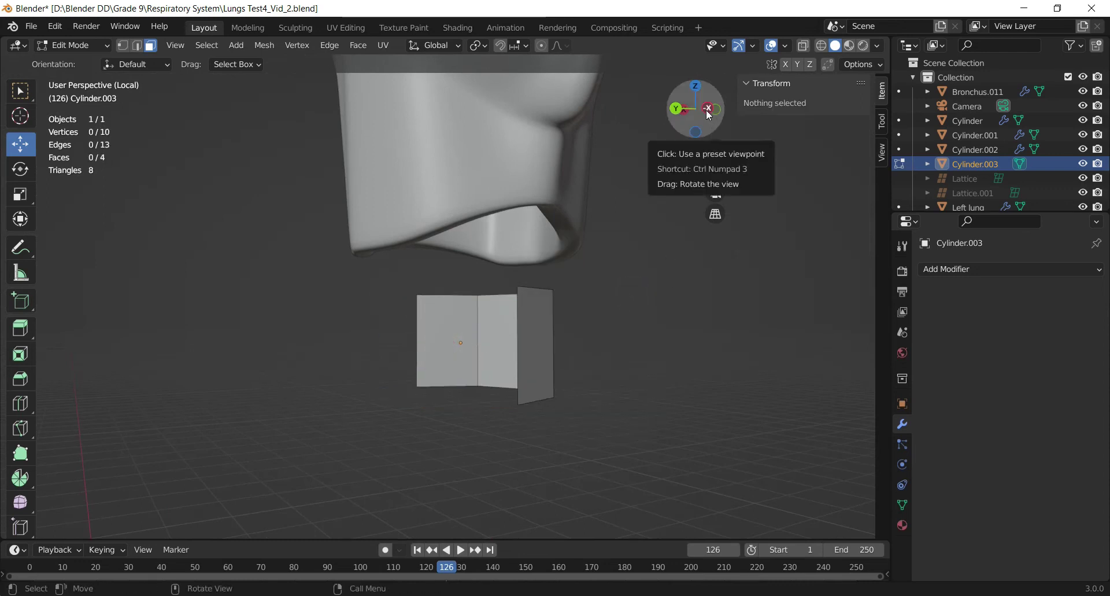
{"action": "left_click", "coordinate": [936, 272]}
{"action": "left_click", "coordinate": [936, 276]}
{"action": "left_click", "coordinate": [936, 276]}
{"action": "left_click", "coordinate": [938, 275]}
{"action": "left_click", "coordinate": [938, 273]}
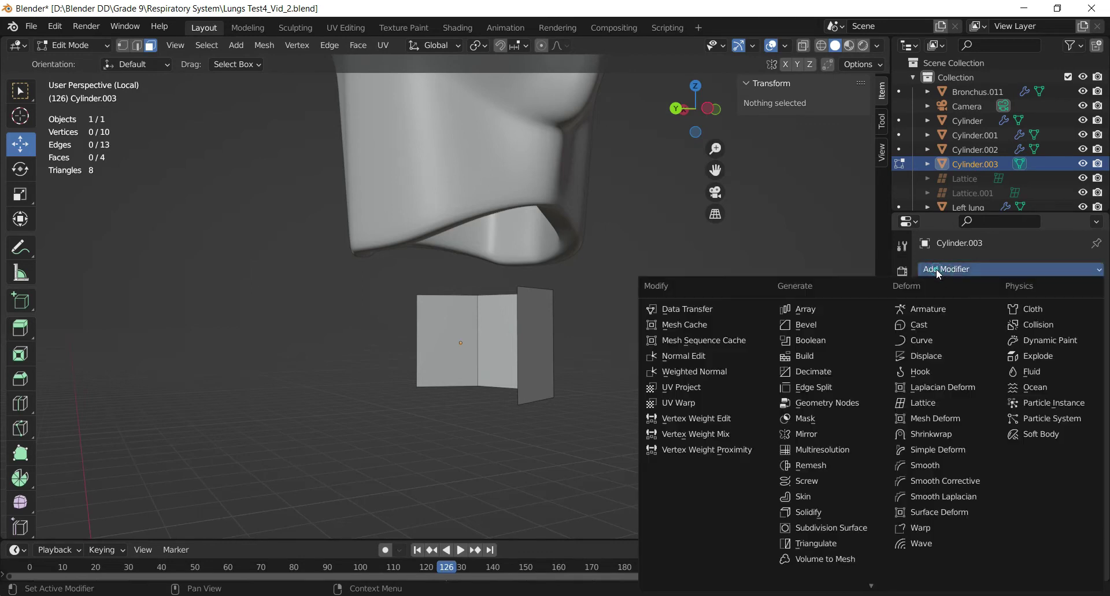
{"action": "left_click", "coordinate": [815, 412]}
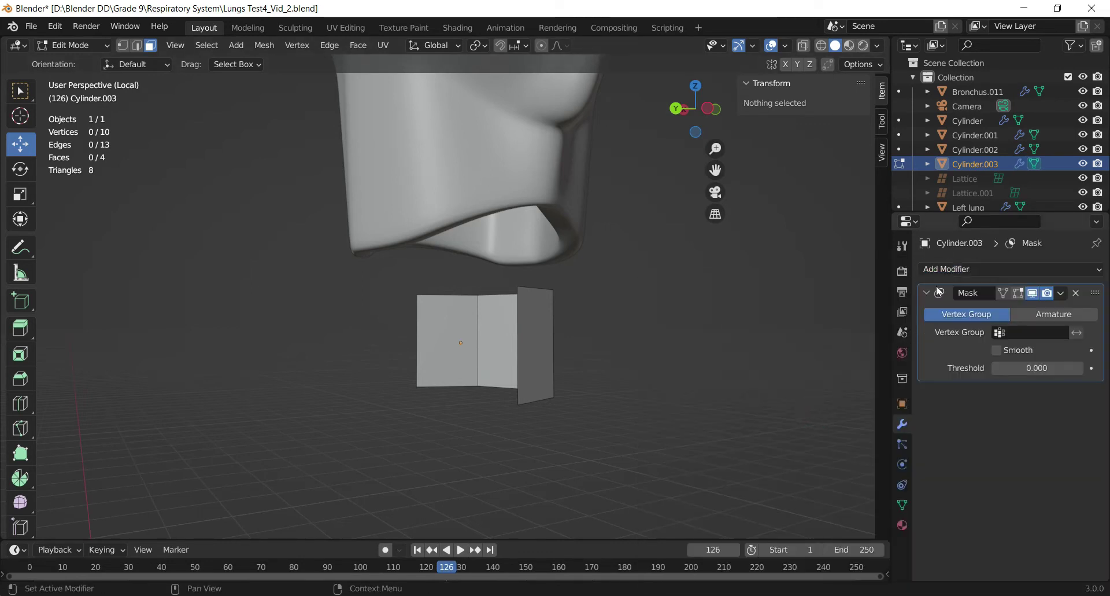
{"action": "left_click", "coordinate": [1077, 293]}
Add a Mirror modifier to the half cylinder with only the Y axis enabled
{"action": "left_click", "coordinate": [993, 269]}
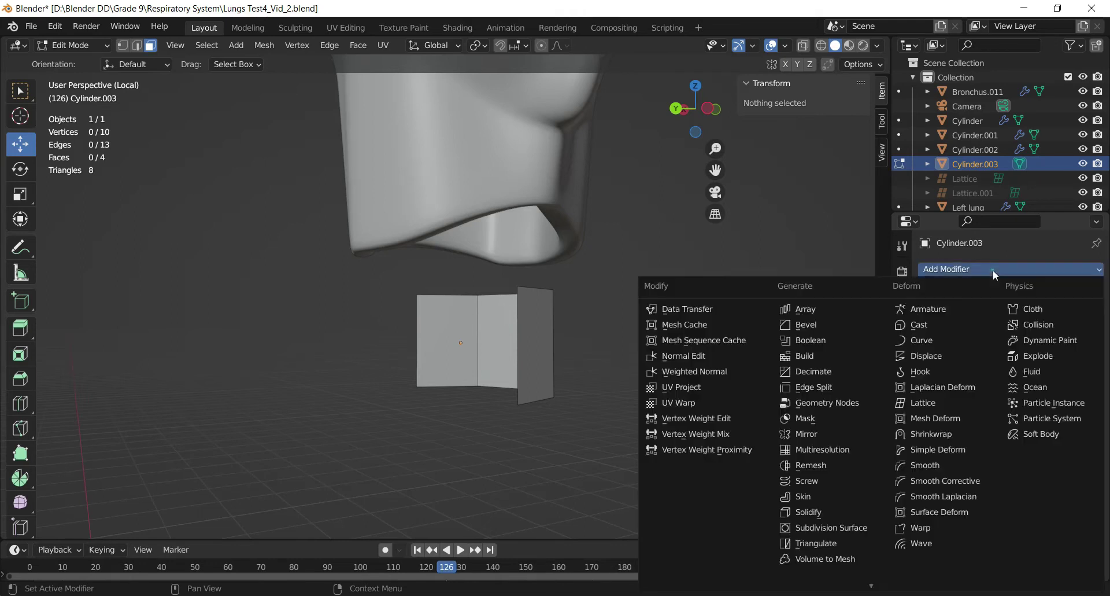
{"action": "left_click", "coordinate": [814, 419]}
{"action": "left_click", "coordinate": [1037, 316]}
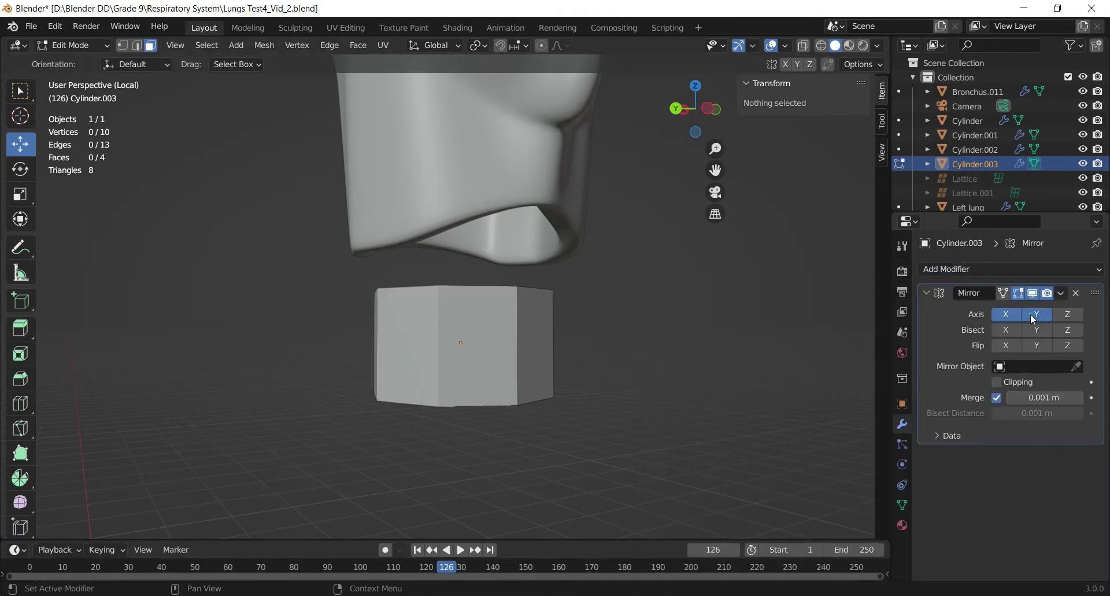
{"action": "left_click", "coordinate": [1006, 315]}
{"action": "left_click_drag", "start_coordinate": [681, 112], "coordinate": [667, 233]}
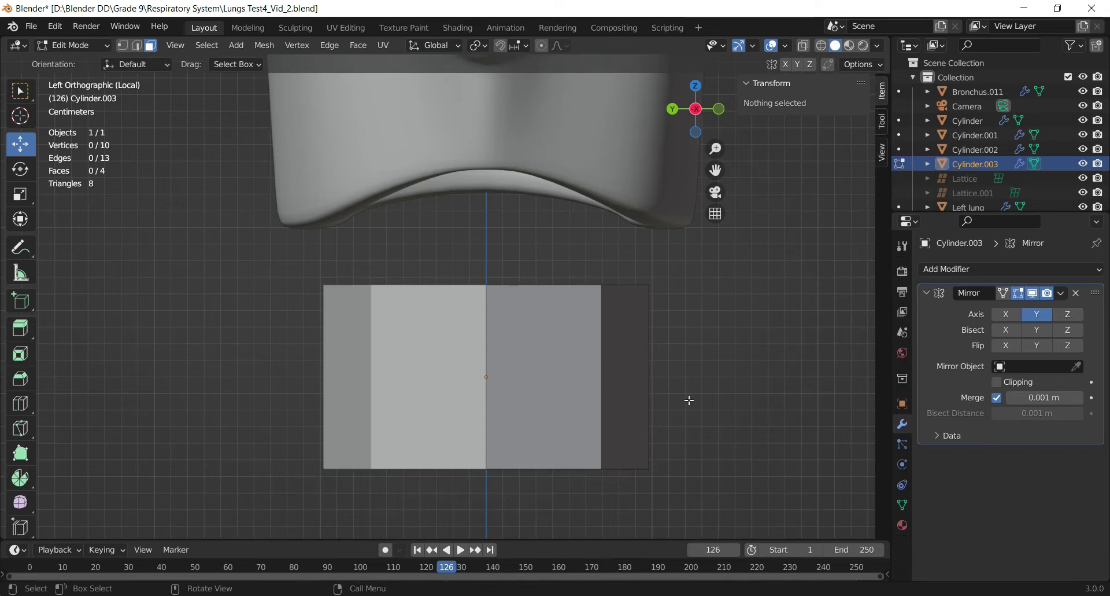
In wireframe vertex mode, lower the centre vertices of the cylinder's upper rim to form a V-shaped notch
{"action": "key", "text": "z"}
{"action": "left_click", "coordinate": [556, 398]}
{"action": "key", "text": "Tab"}
{"action": "key", "text": "Tab"}
{"action": "key", "text": "1"}
{"action": "left_click_drag", "start_coordinate": [499, 308], "coordinate": [513, 381]}
Lower the outermost upper vertex slightly and move the three outer base vertices about 0.0052 m along Y
{"action": "left_click_drag", "start_coordinate": [639, 258], "coordinate": [654, 279]}
{"action": "left_click_drag", "start_coordinate": [704, 506], "coordinate": [574, 472]}
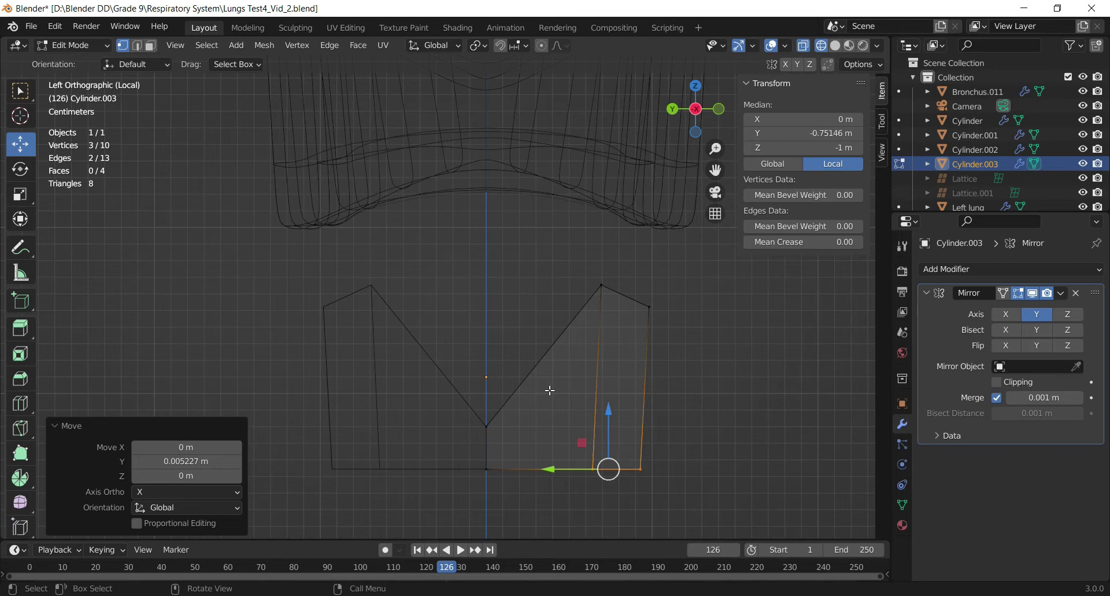
Add one centred loop cut to each of the two wall faces beside the V-shaped notch
{"action": "key", "text": "ctrl+r"}
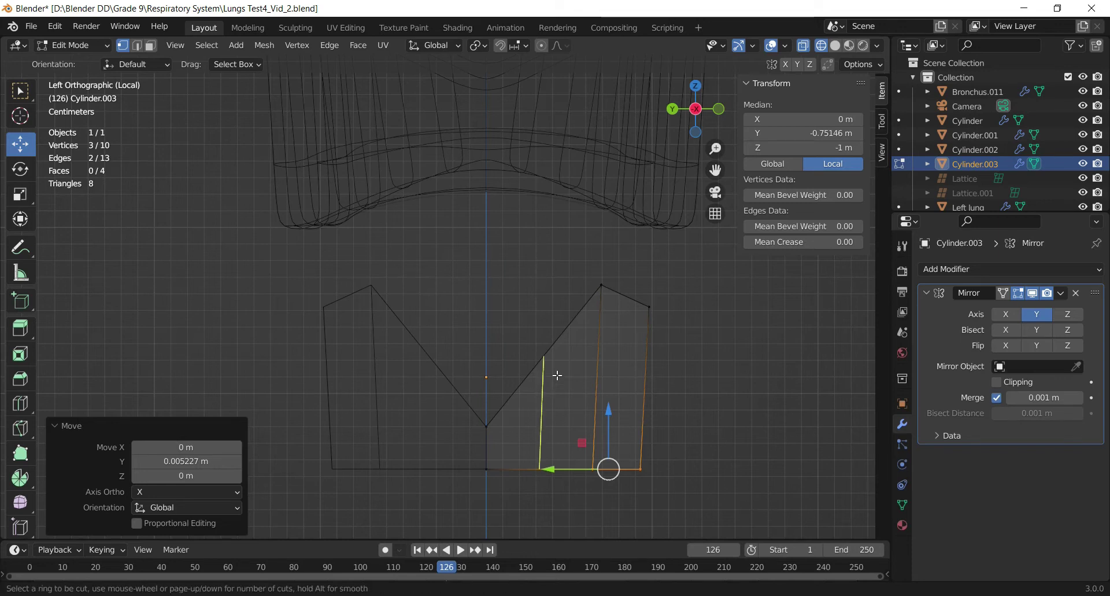
{"action": "left_click", "coordinate": [557, 375]}
{"action": "left_click", "coordinate": [557, 376]}
{"action": "left_click_drag", "start_coordinate": [708, 124], "coordinate": [698, 102]}
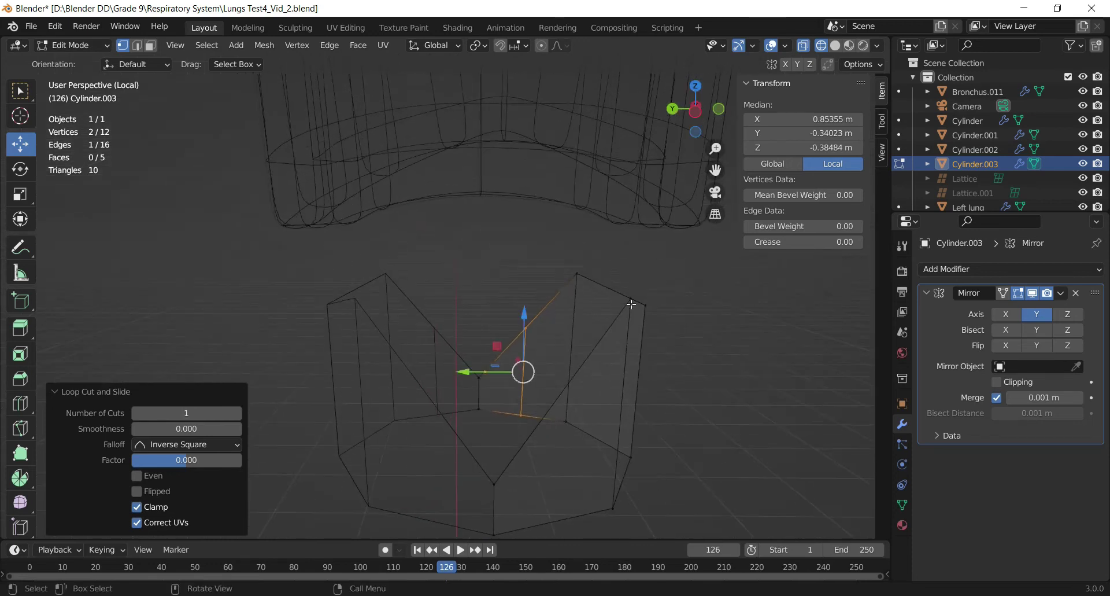
{"action": "key", "text": "ctrl+r"}
{"action": "left_click", "coordinate": [559, 395]}
{"action": "left_click", "coordinate": [559, 395]}
{"action": "left_click", "coordinate": [695, 109]}
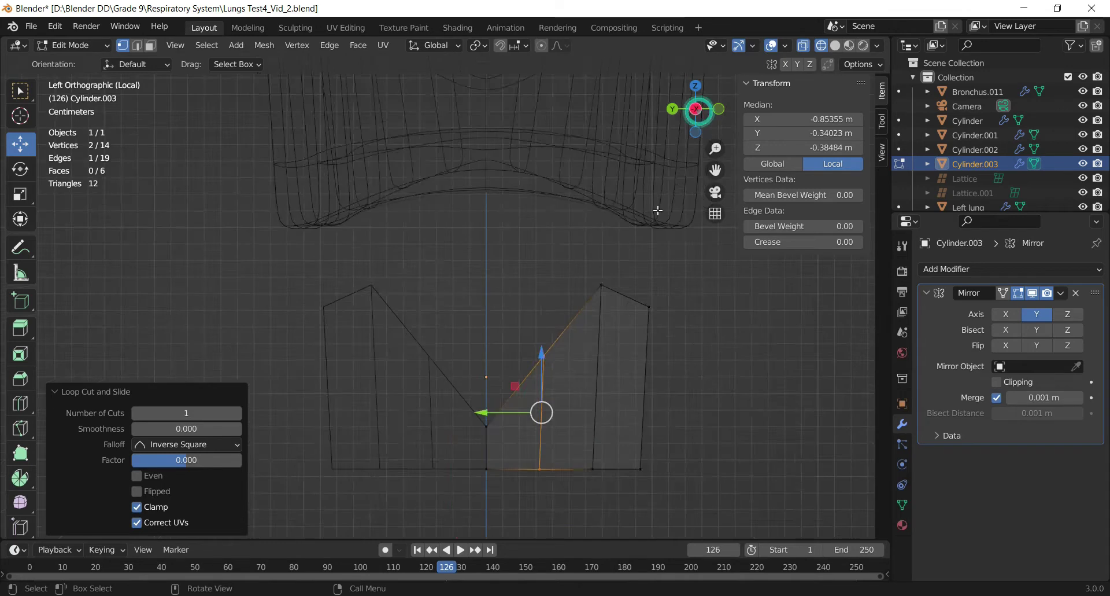
Lower the two new upper vertices about 0.024 m along Z and raise the centre notch vertices slightly
{"action": "left_click", "coordinate": [539, 328]}
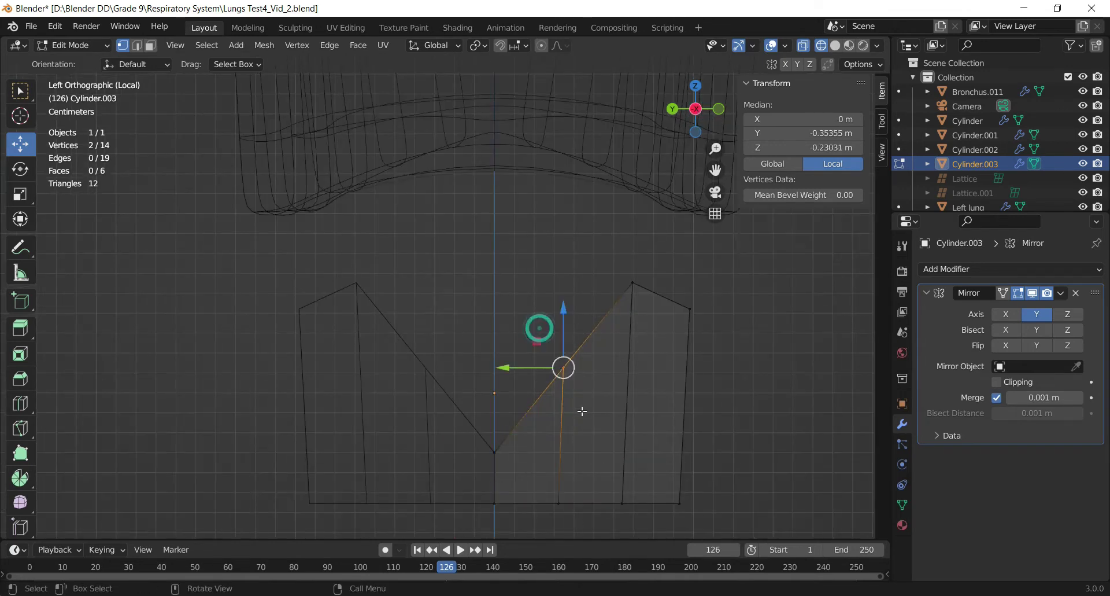
{"action": "left_click_drag", "start_coordinate": [564, 316], "coordinate": [565, 371]}
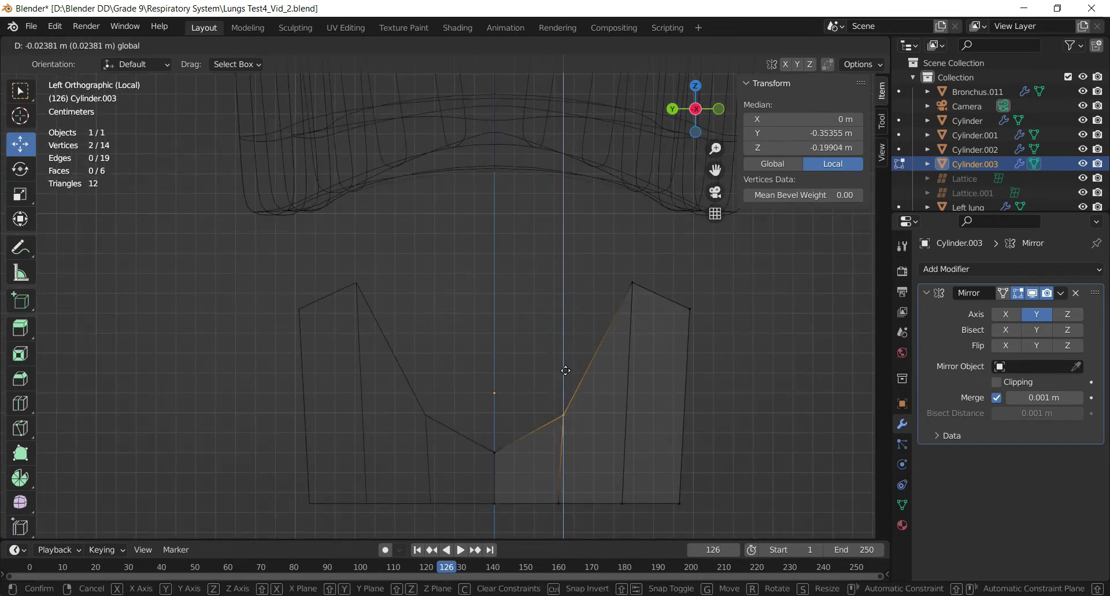
{"action": "left_click_drag", "start_coordinate": [510, 435], "coordinate": [482, 468]}
{"action": "left_click_drag", "start_coordinate": [497, 412], "coordinate": [497, 397]}
Move the two base vertices of the new cuts about -0.0012 m along Y and return to Object Mode
{"action": "left_click", "coordinate": [556, 504]}
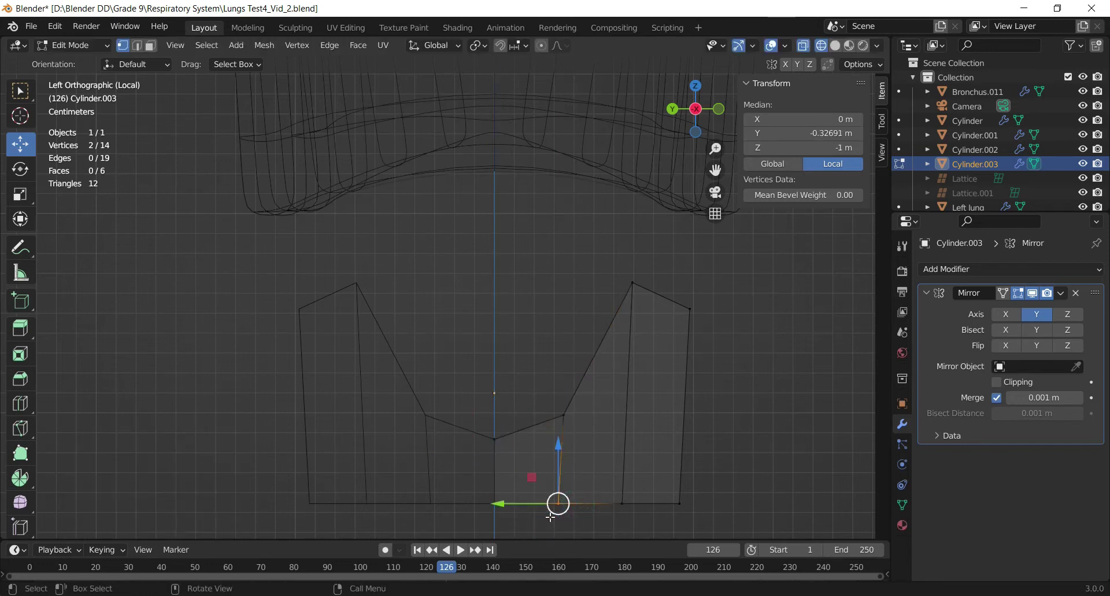
{"action": "left_click_drag", "start_coordinate": [529, 505], "coordinate": [526, 505]}
{"action": "scroll", "coordinate": [617, 426], "scroll_direction": "down", "scroll_amount": 1}
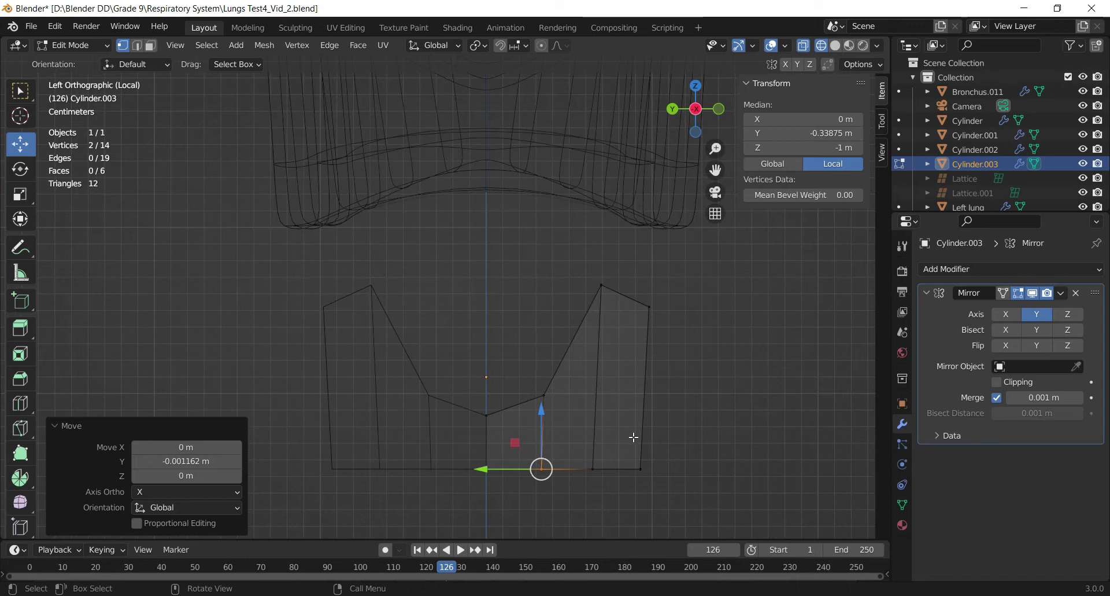
{"action": "key", "text": "Tab"}
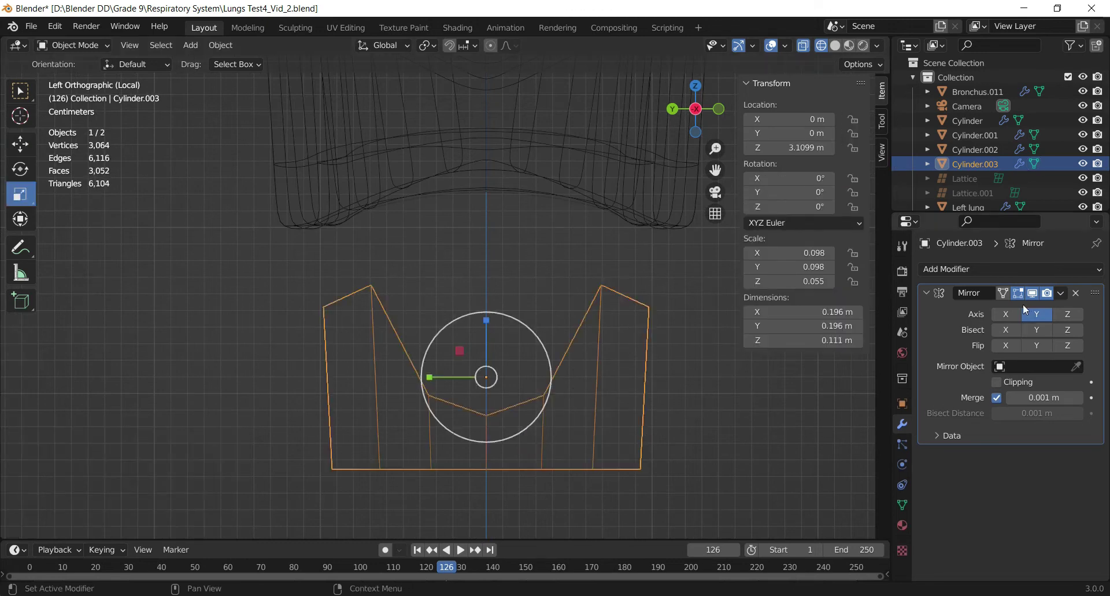
Add a Solidify modifier to the notched ring and set its thickness to 0.15 m in solid shading
{"action": "left_click", "coordinate": [968, 270]}
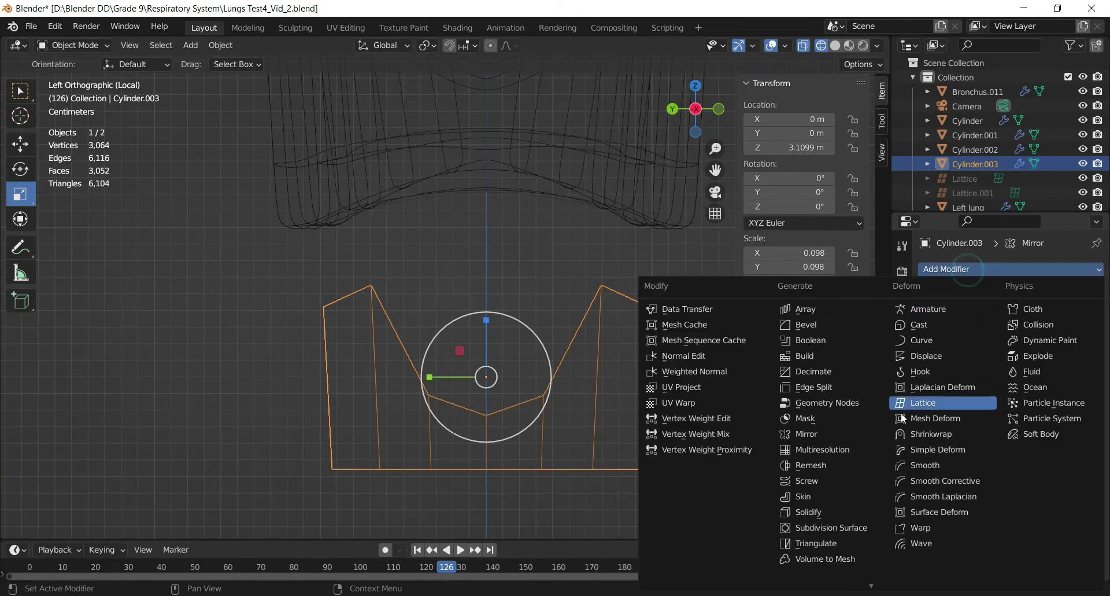
{"action": "left_click", "coordinate": [831, 511]}
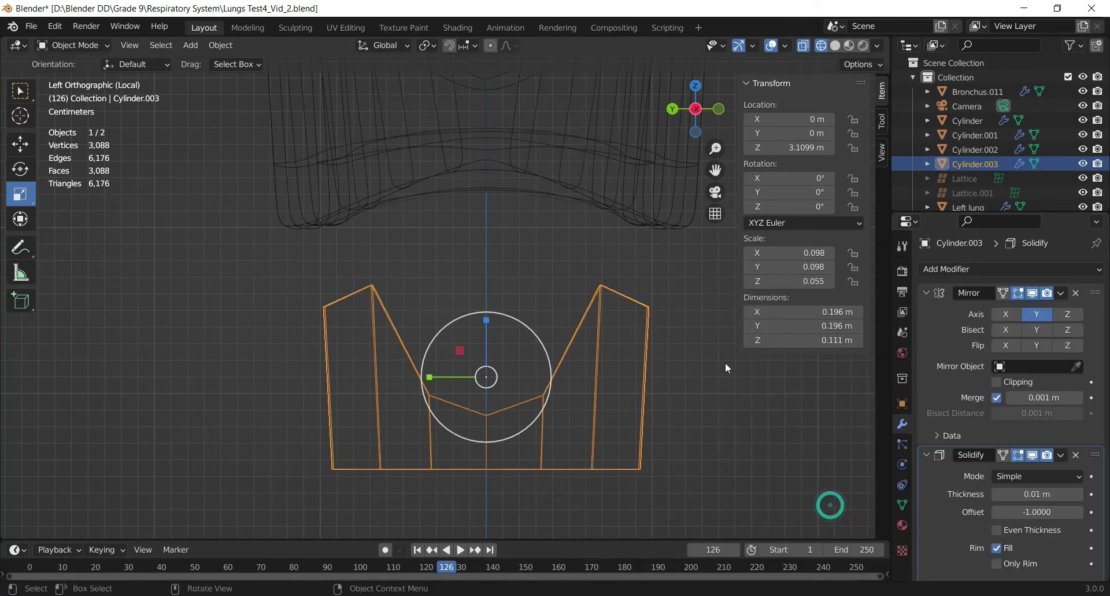
{"action": "left_click_drag", "start_coordinate": [695, 109], "coordinate": [651, 339]}
{"action": "key", "text": "z"}
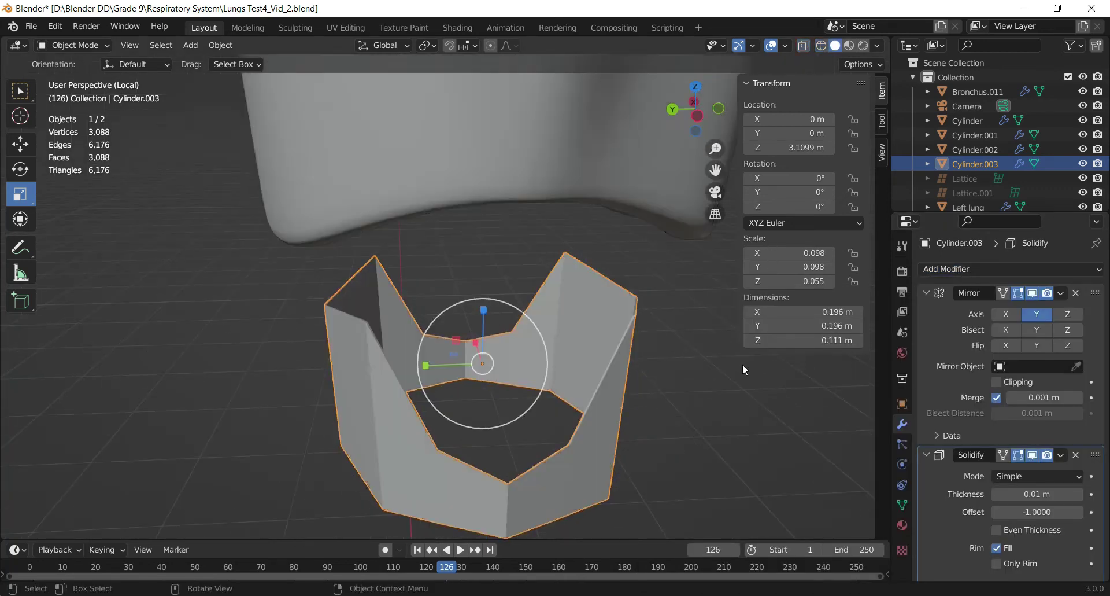
{"action": "left_click_drag", "start_coordinate": [1021, 493], "coordinate": [1067, 493]}
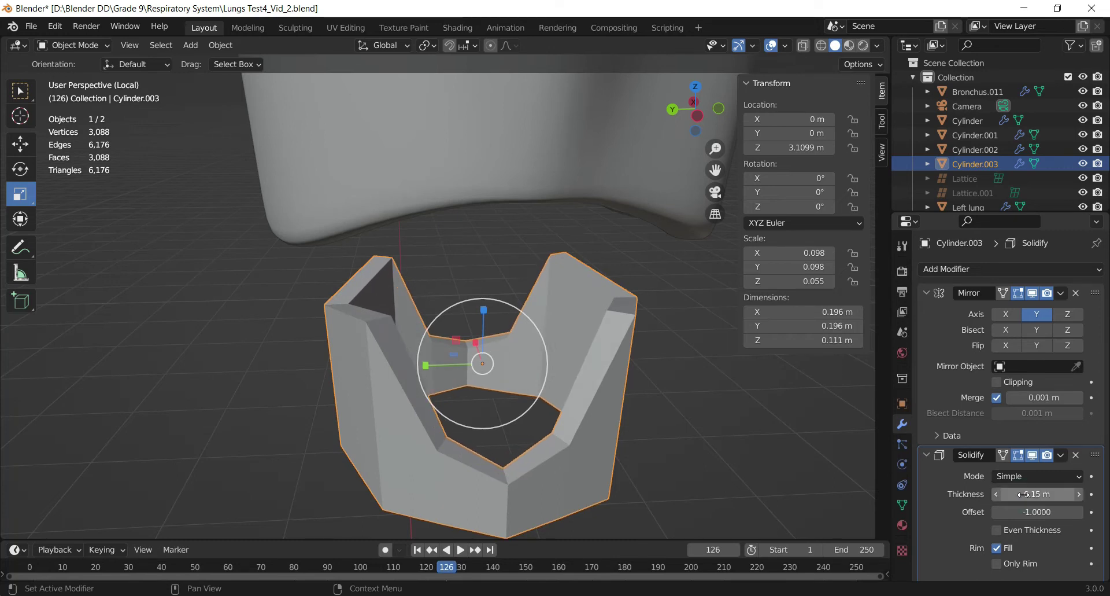
Add a Subdivision Surface modifier to the notched ring after the Solidify modifier
{"action": "scroll", "coordinate": [1024, 494], "scroll_direction": "down", "scroll_amount": 1}
{"action": "scroll", "coordinate": [1023, 494], "scroll_direction": "down", "scroll_amount": 3}
{"action": "scroll", "coordinate": [981, 283], "scroll_direction": "up", "scroll_amount": 3}
{"action": "scroll", "coordinate": [980, 283], "scroll_direction": "up", "scroll_amount": 1}
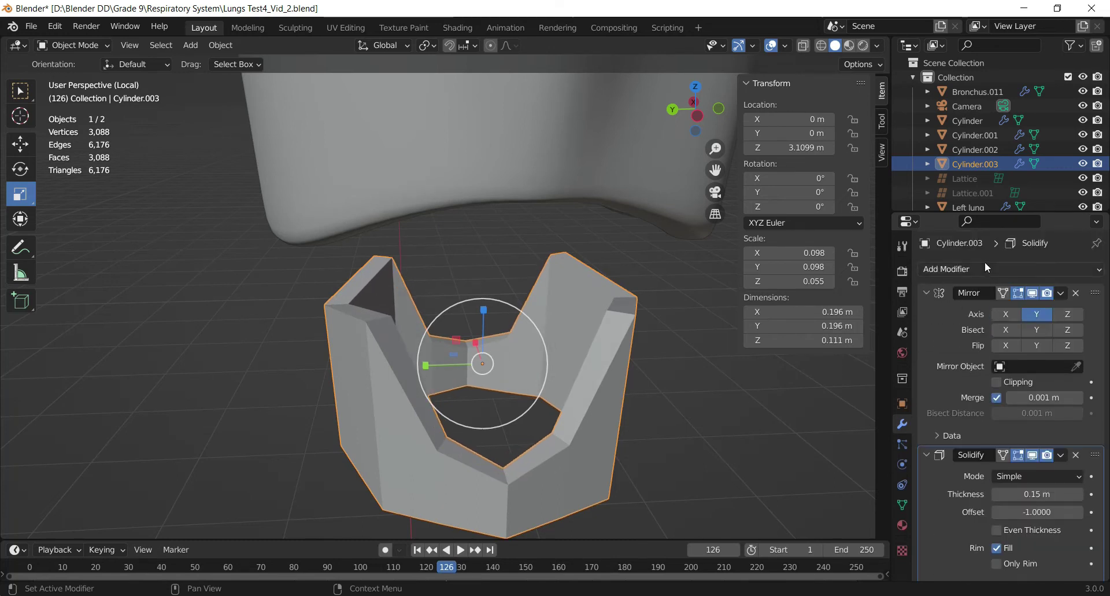
{"action": "left_click", "coordinate": [984, 266]}
{"action": "left_click", "coordinate": [839, 525]}
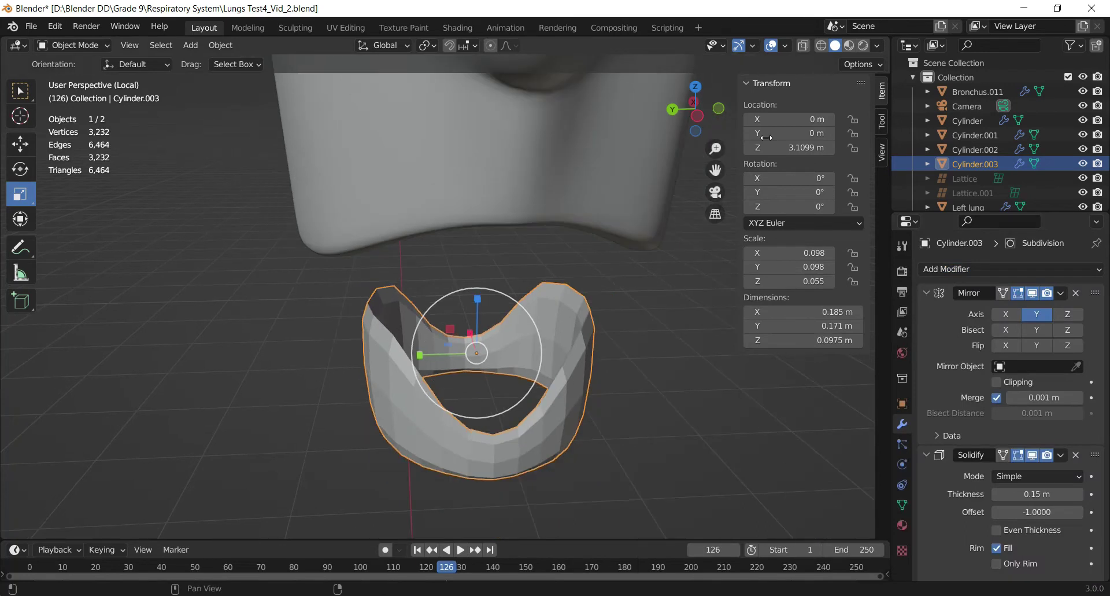
Set the notched ring's Subdivision viewport level to 2 and shade the object smooth
{"action": "scroll", "coordinate": [966, 475], "scroll_direction": "down", "scroll_amount": 4}
{"action": "scroll", "coordinate": [969, 478], "scroll_direction": "down", "scroll_amount": 6}
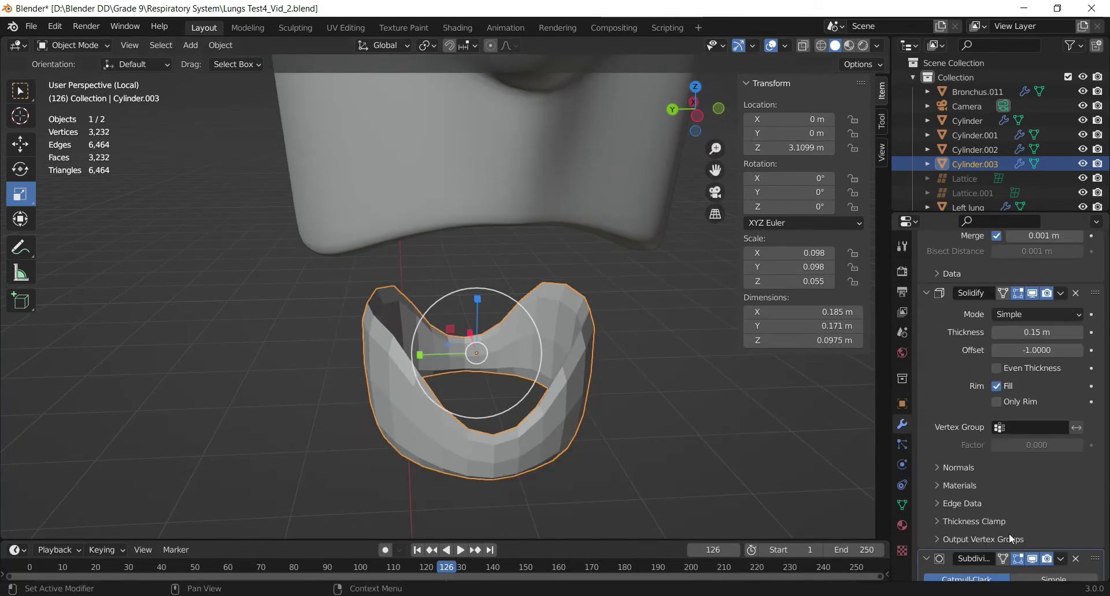
{"action": "left_click", "coordinate": [1080, 528]}
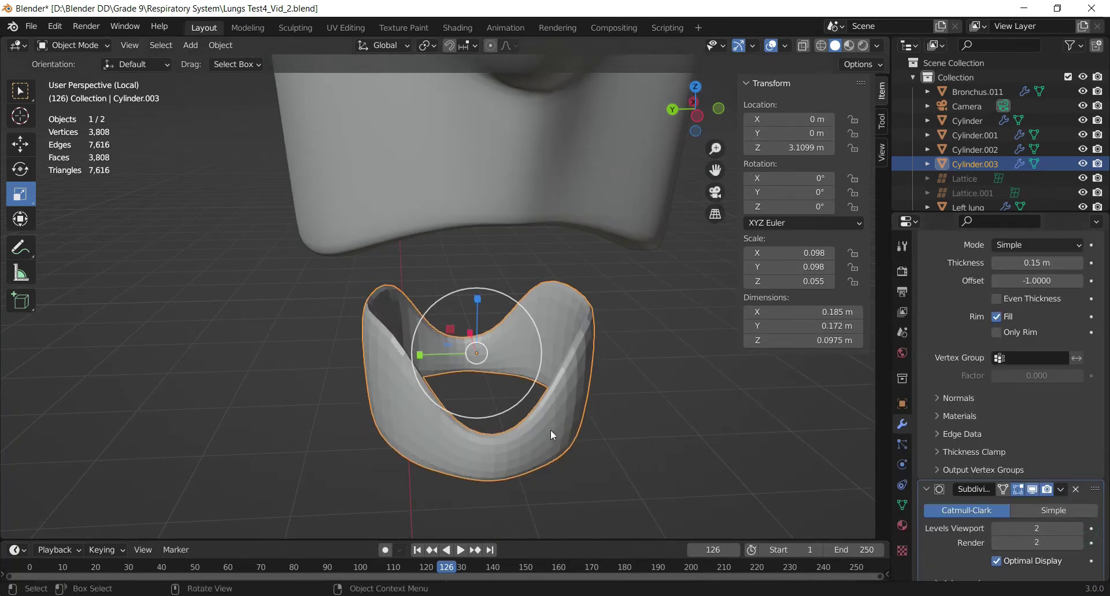
{"action": "right_click", "coordinate": [502, 342]}
{"action": "left_click", "coordinate": [503, 332]}
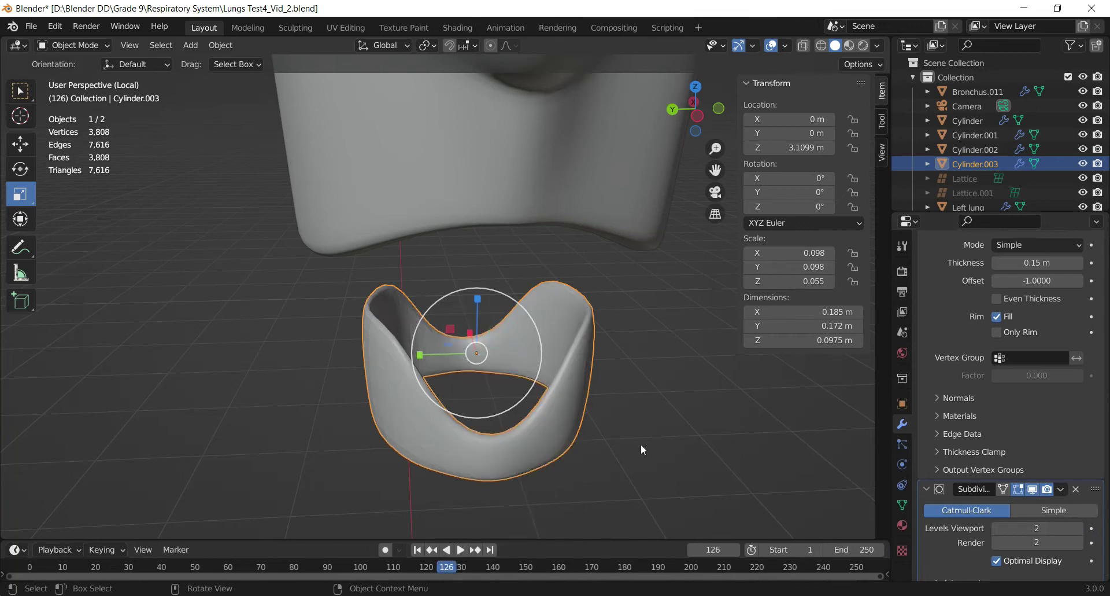
Enter Edit Mode on the notched ring in left orthographic view and select the two outermost base vertices on the -Y side
{"action": "mouse_move", "coordinate": [700, 120]}
{"action": "left_mouse_down"}
{"action": "mouse_move", "coordinate": [707, 129]}
{"action": "mouse_move", "coordinate": [699, 119]}
{"action": "left_mouse_up"}
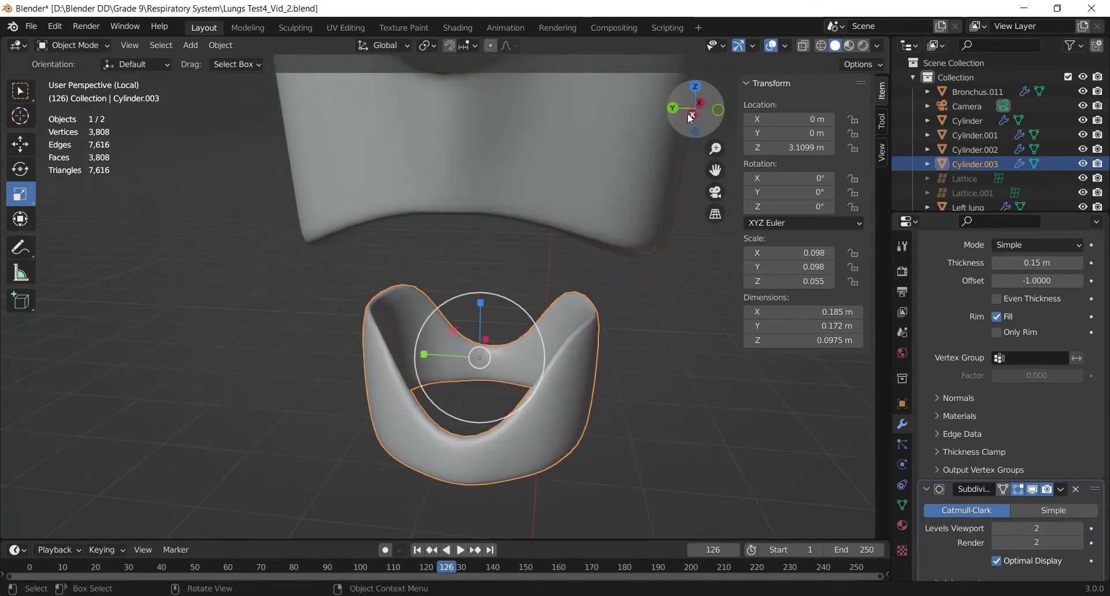
{"action": "left_click", "coordinate": [697, 113]}
{"action": "scroll", "coordinate": [665, 279], "scroll_direction": "up", "scroll_amount": 1}
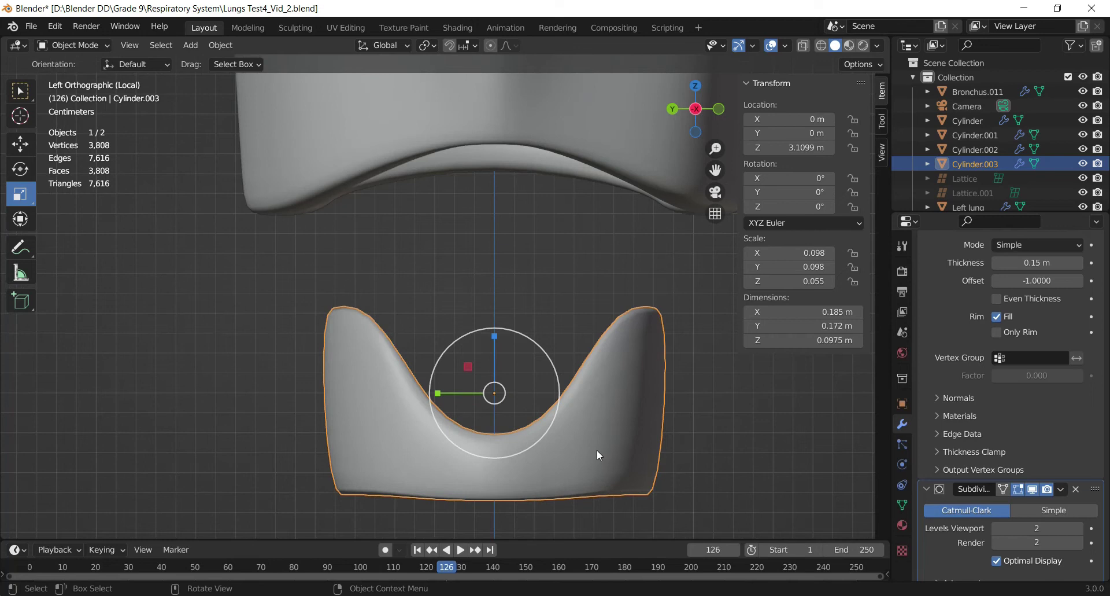
{"action": "key", "text": "Tab"}
{"action": "left_click_drag", "start_coordinate": [642, 529], "coordinate": [717, 487]}
{"action": "left_click_drag", "start_coordinate": [588, 533], "coordinate": [720, 476]}
{"action": "left_click_drag", "start_coordinate": [643, 466], "coordinate": [659, 457]}
{"action": "left_click_drag", "start_coordinate": [674, 518], "coordinate": [698, 461]}
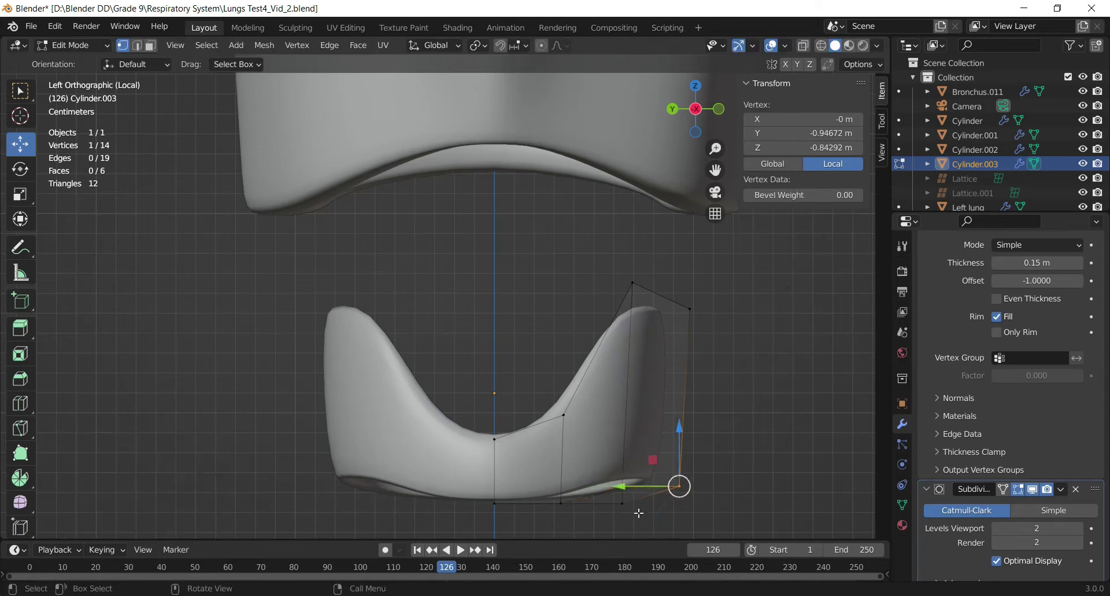
{"action": "key", "text": "ctrl+z"}
{"action": "key", "text": "ctrl+z"}
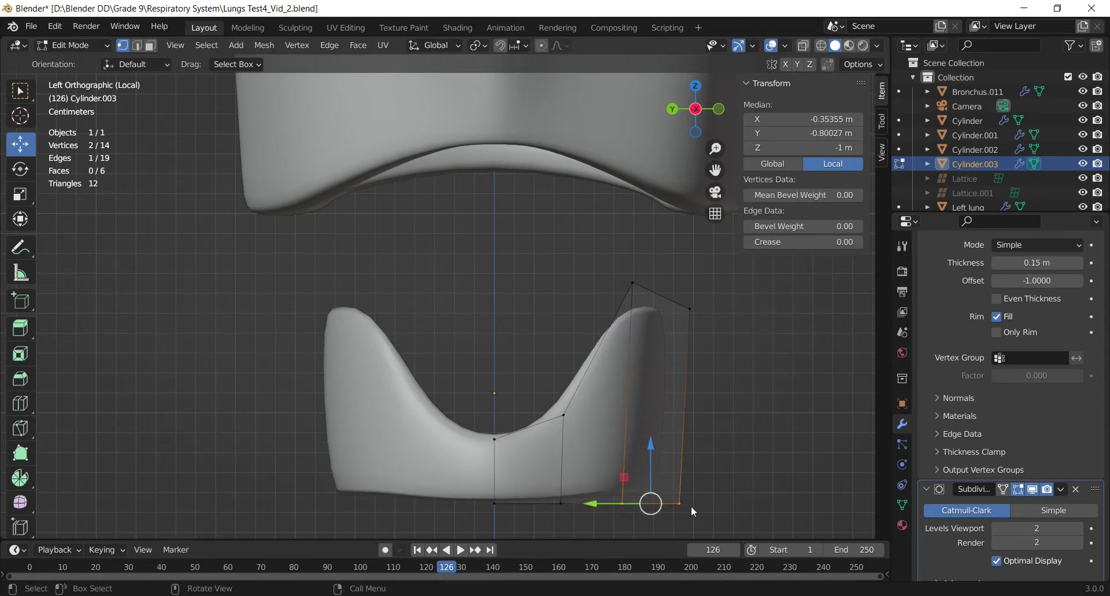
Raise the ring's outer lower vertices to about local Z -0.827 m and its outermost lower corner to about -0.633 m
{"action": "key", "text": "alt+z"}
{"action": "key", "text": "ctrl+z"}
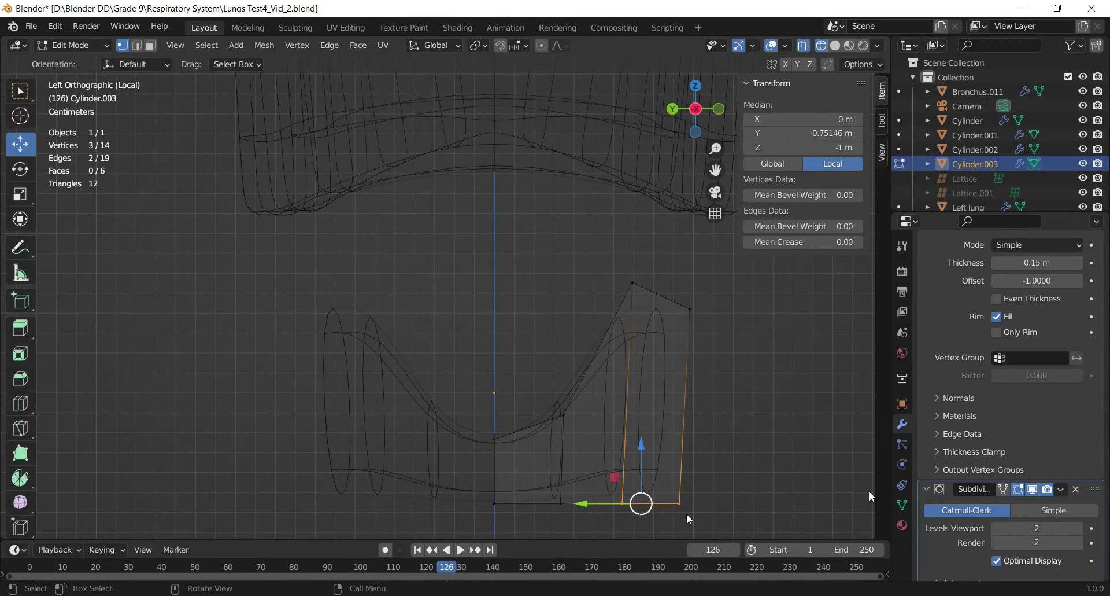
{"action": "key", "text": "alt+z"}
{"action": "left_click_drag", "start_coordinate": [653, 512], "coordinate": [674, 480]}
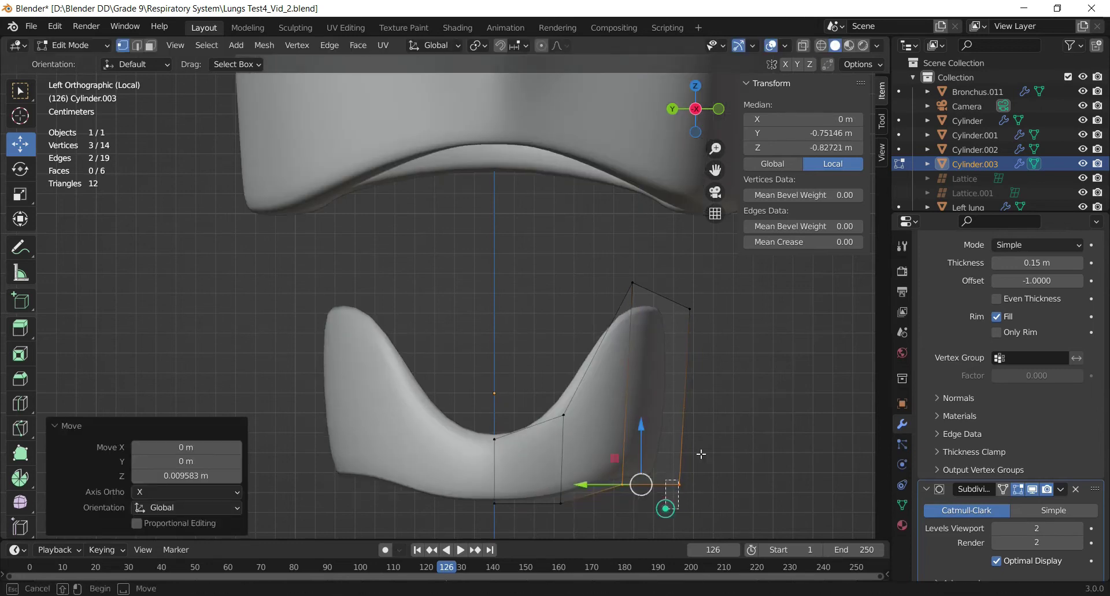
{"action": "left_click", "coordinate": [678, 482]}
{"action": "left_click_drag", "start_coordinate": [681, 440], "coordinate": [681, 421]}
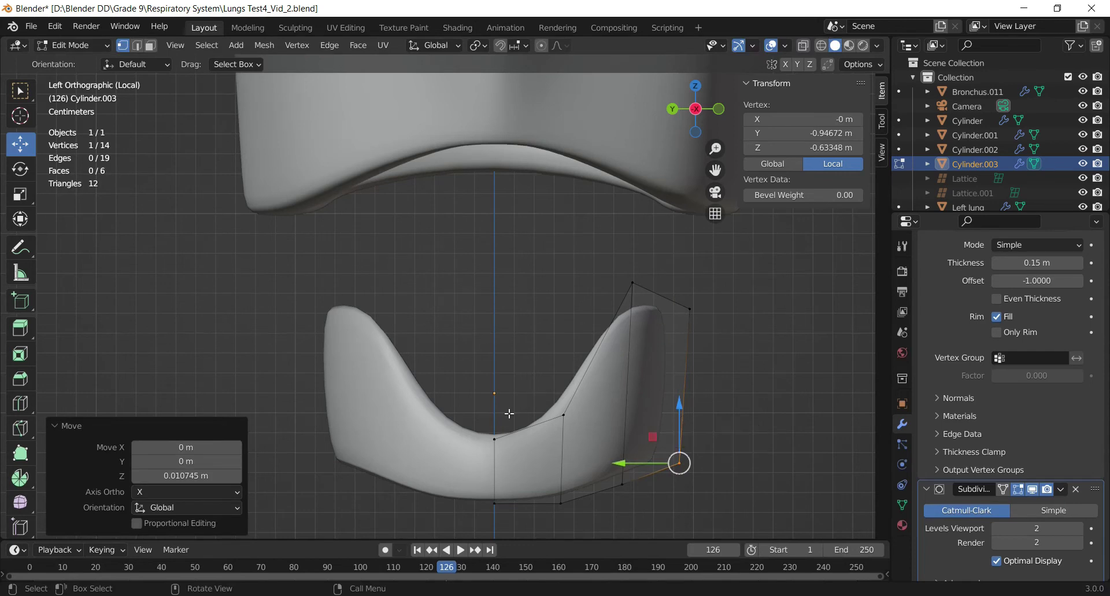
Select the column of vertices beside the ring's centre line and move it outward to about local Y -0.441 m
{"action": "left_click_drag", "start_coordinate": [548, 366], "coordinate": [580, 525]}
{"action": "key", "text": "z"}
{"action": "left_click", "coordinate": [456, 483]}
{"action": "left_click_drag", "start_coordinate": [523, 311], "coordinate": [583, 536]}
{"action": "key", "text": "shift+z"}
{"action": "left_click_drag", "start_coordinate": [540, 459], "coordinate": [550, 455]}
{"action": "left_click", "coordinate": [495, 431]}
{"action": "left_click_drag", "start_coordinate": [498, 407], "coordinate": [497, 397]}
{"action": "key", "text": "shift+z"}
{"action": "key", "text": "ctrl+z"}
{"action": "key", "text": "ctrl+z"}
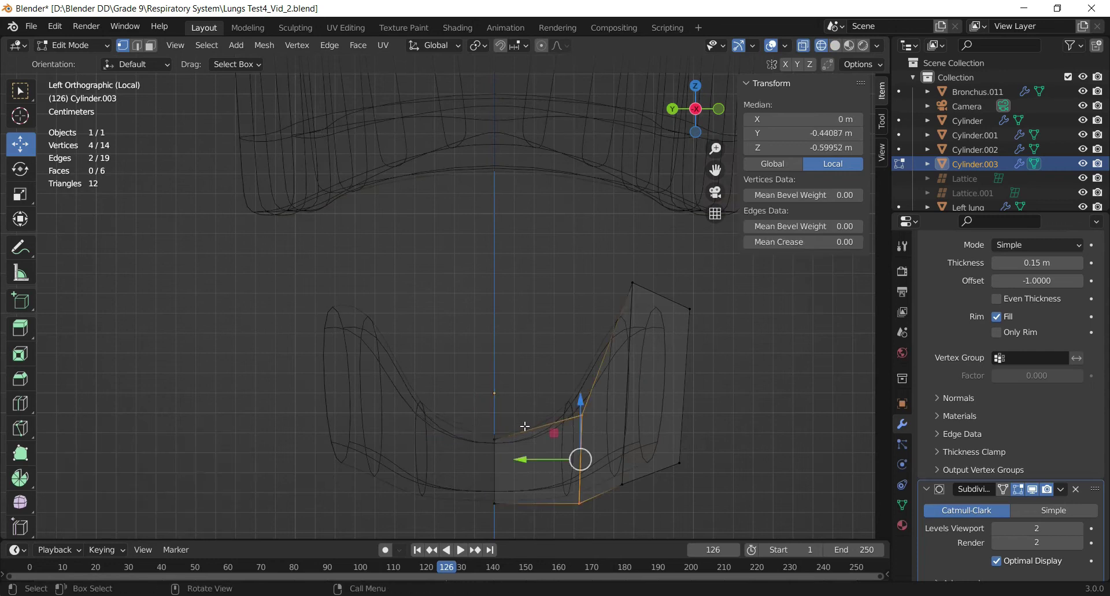
Select the vertices at the centre of the ring's upper edge through the mesh and raise them slightly
{"action": "key", "text": "shift+z"}
{"action": "key", "text": "shift+z"}
{"action": "left_click_drag", "start_coordinate": [522, 373], "coordinate": [465, 467]}
{"action": "key", "text": "shift+z"}
{"action": "left_click_drag", "start_coordinate": [492, 383], "coordinate": [505, 386]}
Lower the ring's outer top vertices slightly and return to Object Mode
{"action": "left_click_drag", "start_coordinate": [610, 245], "coordinate": [769, 371]}
{"action": "key", "text": "shift+z"}
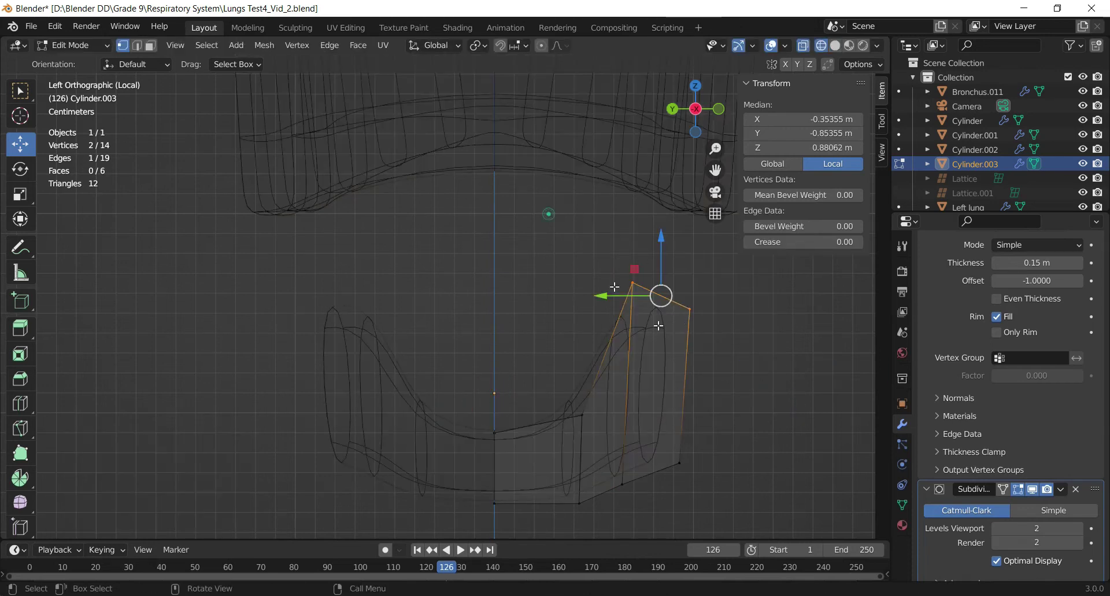
{"action": "left_click_drag", "start_coordinate": [549, 214], "coordinate": [754, 376]}
{"action": "key", "text": "shift+z"}
{"action": "left_click_drag", "start_coordinate": [657, 249], "coordinate": [658, 266]}
{"action": "key", "text": "Tab"}
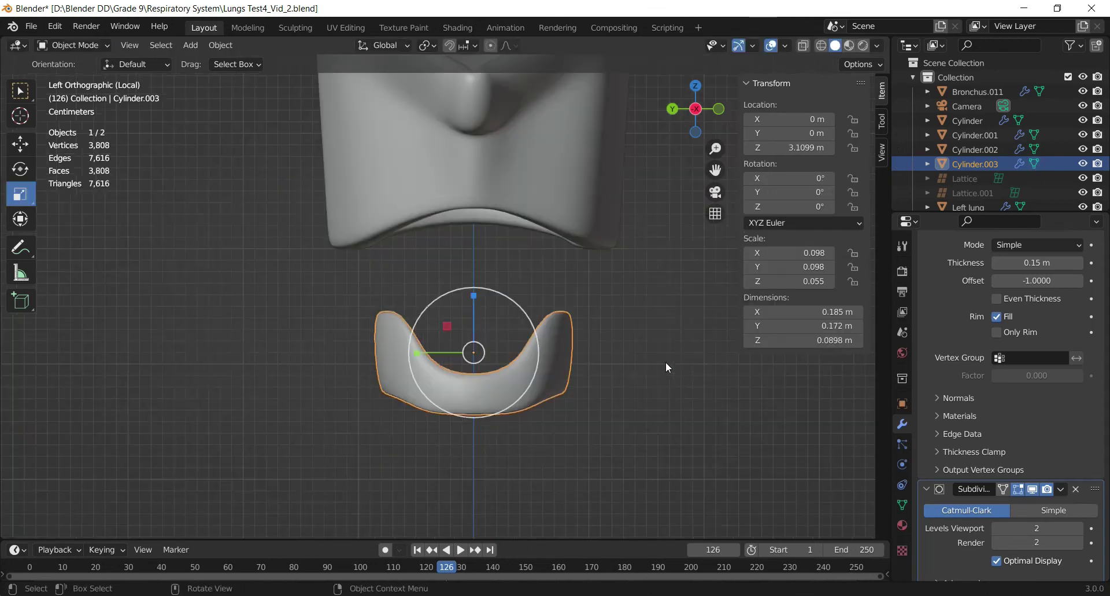
Move the small ring up to Z 3.2069 m under the large cartilage and shift it -0.02013 m along X
{"action": "mouse_move", "coordinate": [691, 120]}
{"action": "left_mouse_down"}
{"action": "mouse_move", "coordinate": [675, 90]}
{"action": "mouse_move", "coordinate": [689, 116]}
{"action": "left_mouse_up"}
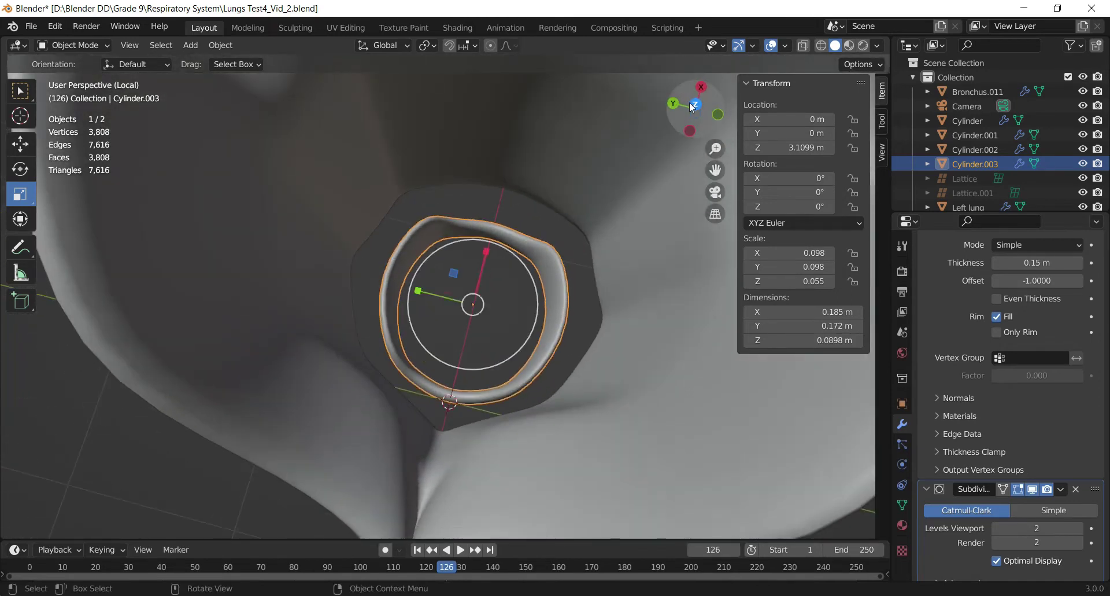
{"action": "left_click", "coordinate": [692, 106]}
{"action": "scroll", "coordinate": [636, 250], "scroll_direction": "up", "scroll_amount": 3}
{"action": "scroll", "coordinate": [552, 295], "scroll_direction": "down", "scroll_amount": 5}
{"action": "middle_click_drag", "start_coordinate": [651, 203], "coordinate": [473, 372]}
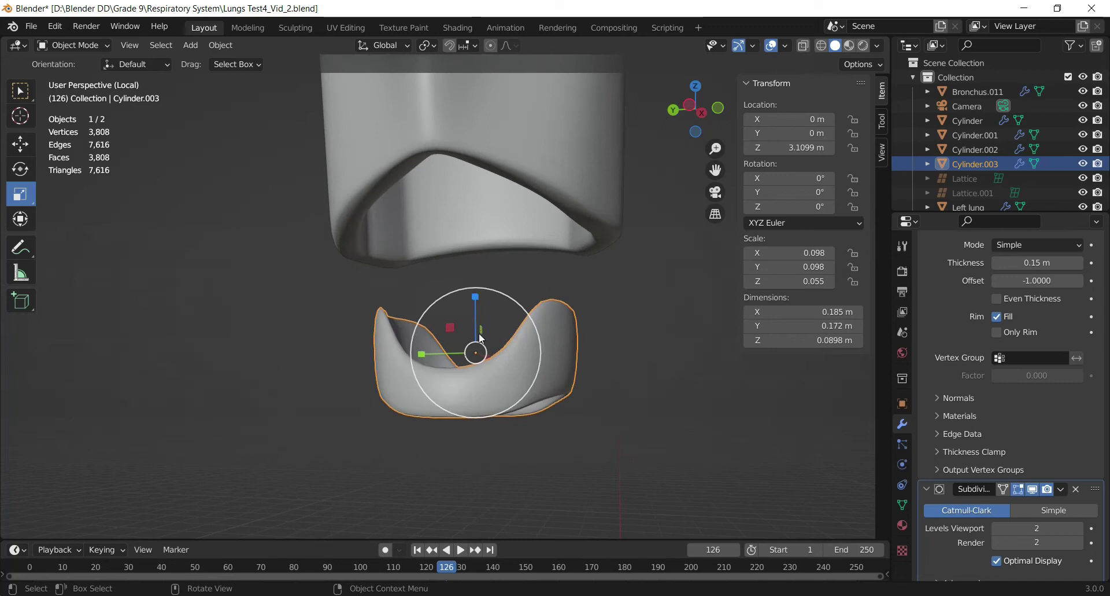
{"action": "left_click", "coordinate": [17, 144]}
{"action": "left_click_drag", "start_coordinate": [476, 295], "coordinate": [484, 186]}
{"action": "scroll", "coordinate": [489, 185], "scroll_direction": "up", "scroll_amount": 1}
{"action": "mouse_move", "coordinate": [694, 104]}
{"action": "left_mouse_down"}
{"action": "mouse_move", "coordinate": [701, 95]}
{"action": "mouse_move", "coordinate": [688, 113]}
{"action": "mouse_move", "coordinate": [700, 109]}
{"action": "left_mouse_up"}
{"action": "left_click_drag", "start_coordinate": [510, 226], "coordinate": [481, 229]}
Enlarge the small ring, then scale it back by 0.934, to dimensions of about 0.212 × 0.196 × 0.102 m
{"action": "key", "text": "s"}
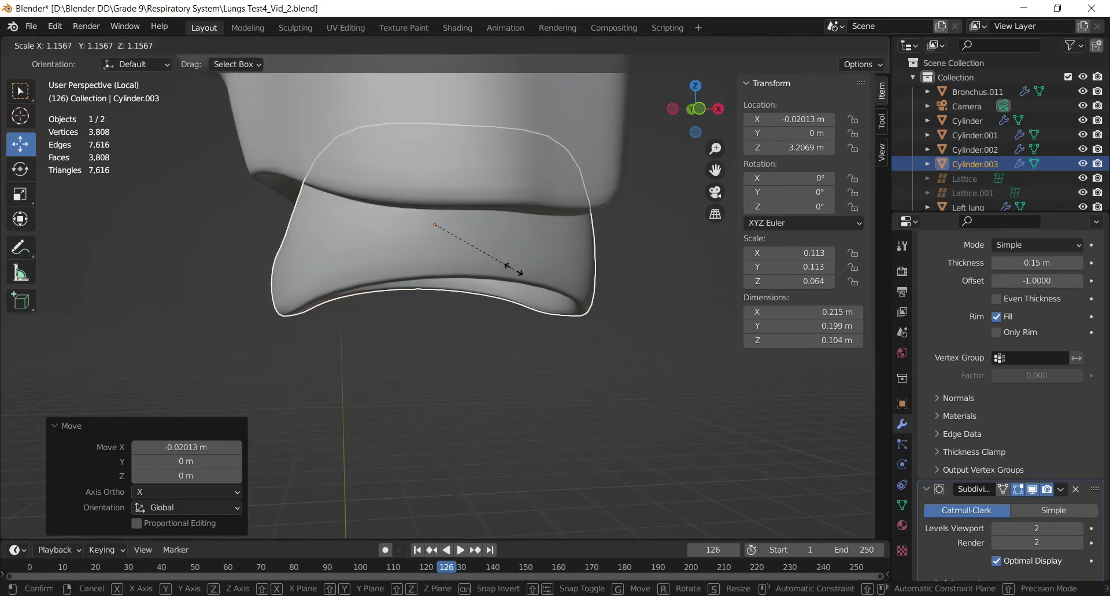
{"action": "left_click", "coordinate": [517, 273]}
{"action": "left_click_drag", "start_coordinate": [703, 124], "coordinate": [700, 165]}
{"action": "left_click_drag", "start_coordinate": [700, 69], "coordinate": [699, 39]}
{"action": "left_click_drag", "start_coordinate": [697, 120], "coordinate": [697, 197]}
{"action": "key", "text": "s"}
{"action": "left_click", "coordinate": [666, 135]}
Shift the small ring to X -0.010379 m and scale it by 0.938 to fit inside the large cartilage
{"action": "left_click_drag", "start_coordinate": [691, 101], "coordinate": [602, 57]}
{"action": "left_click_drag", "start_coordinate": [697, 123], "coordinate": [543, 183]}
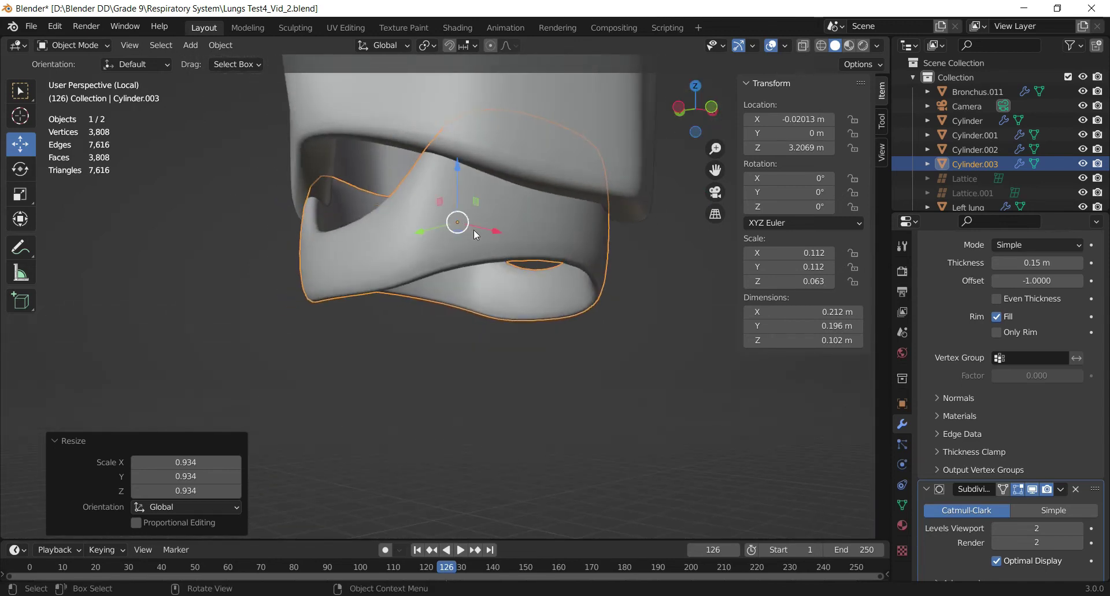
{"action": "left_click_drag", "start_coordinate": [490, 231], "coordinate": [502, 234]}
{"action": "mouse_move", "coordinate": [688, 114]}
{"action": "left_mouse_down"}
{"action": "mouse_move", "coordinate": [665, 120]}
{"action": "mouse_move", "coordinate": [685, 127]}
{"action": "mouse_move", "coordinate": [697, 115]}
{"action": "left_mouse_up"}
{"action": "key", "text": "s"}
{"action": "left_click", "coordinate": [619, 193]}
{"action": "left_click", "coordinate": [695, 113]}
{"action": "key", "text": "ctrl+KP_3"}
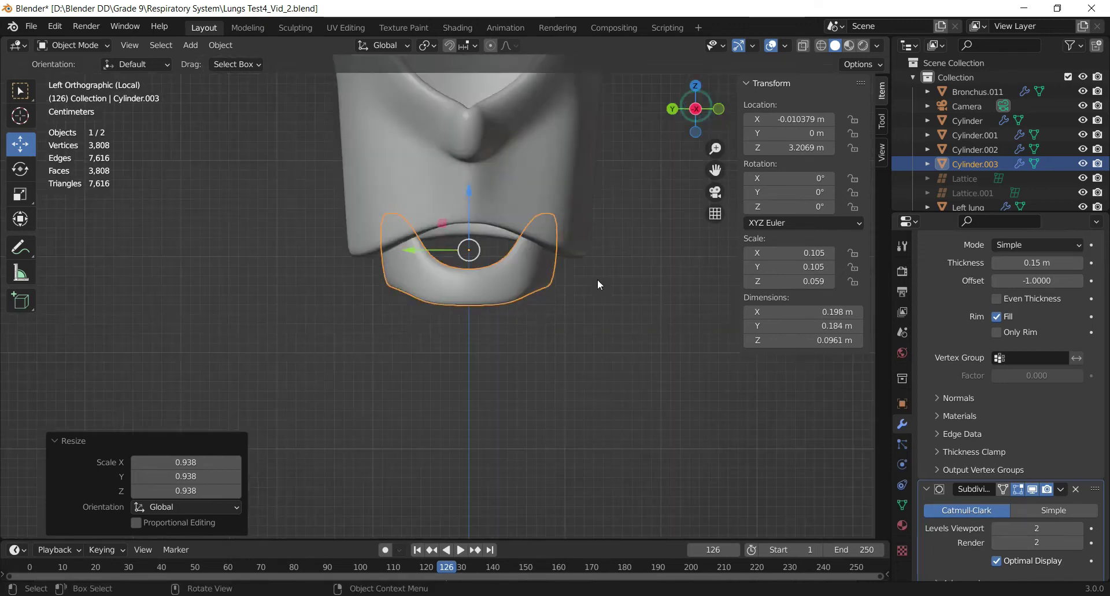
{"action": "left_click", "coordinate": [589, 295]}
Leave local view, select the large cartilage and the small ring together, and raise them 0.23217 m along Z
{"action": "scroll", "coordinate": [537, 286], "scroll_direction": "down", "scroll_amount": 3}
{"action": "key", "text": "KP_Divide"}
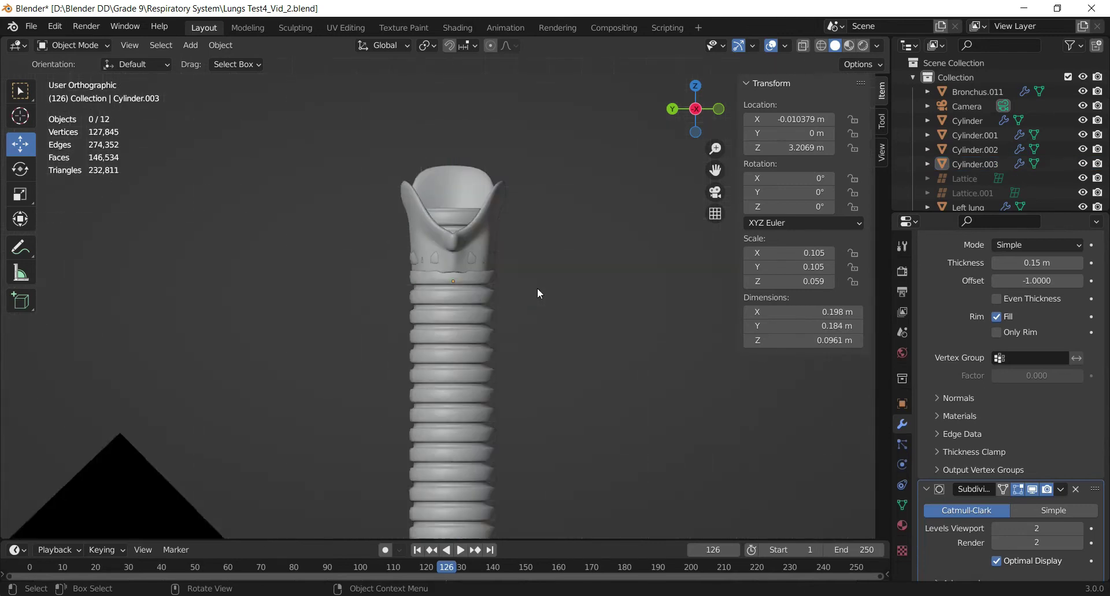
{"action": "scroll", "coordinate": [520, 309], "scroll_direction": "up", "scroll_amount": 5}
{"action": "key", "text": "shift+z"}
{"action": "scroll", "coordinate": [494, 380], "scroll_direction": "up", "scroll_amount": 3}
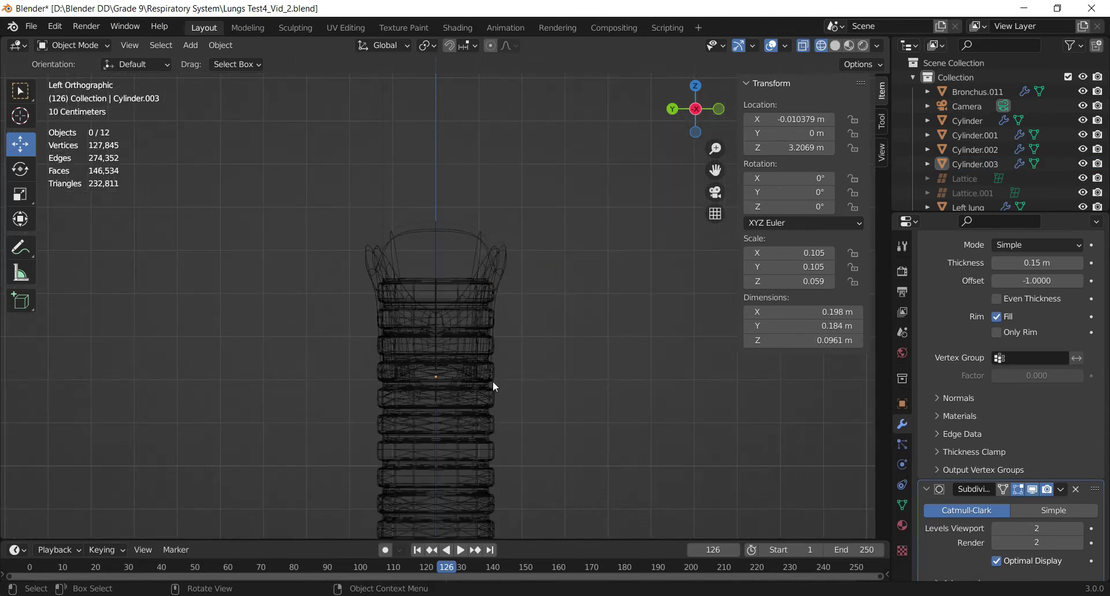
{"action": "left_click", "coordinate": [513, 178]}
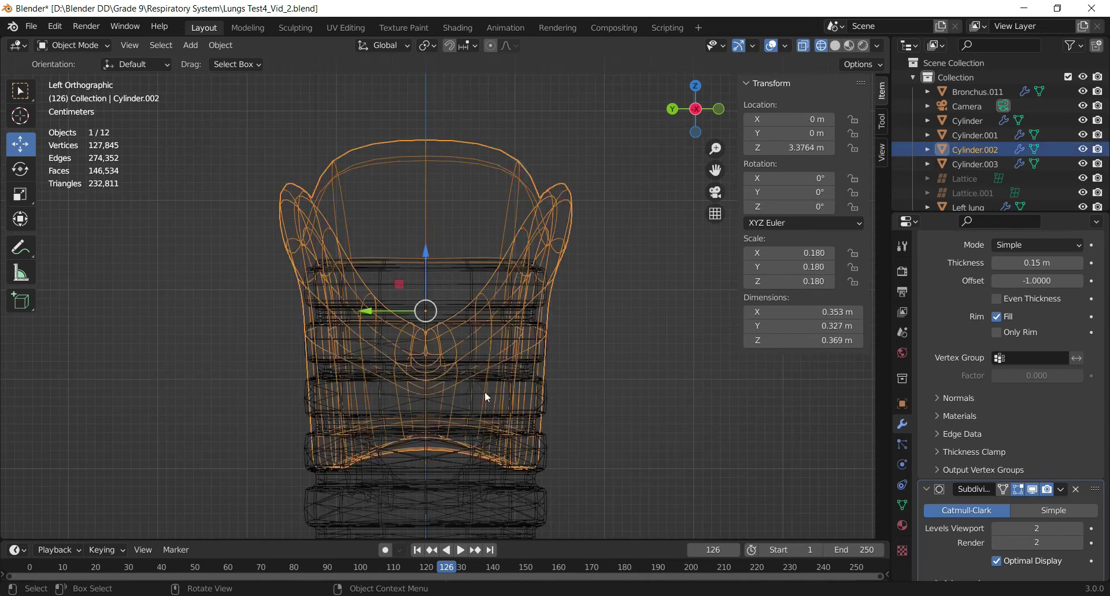
{"action": "left_click", "coordinate": [382, 459], "text": "shift"}
{"action": "scroll", "coordinate": [454, 310], "scroll_direction": "down", "scroll_amount": 2}
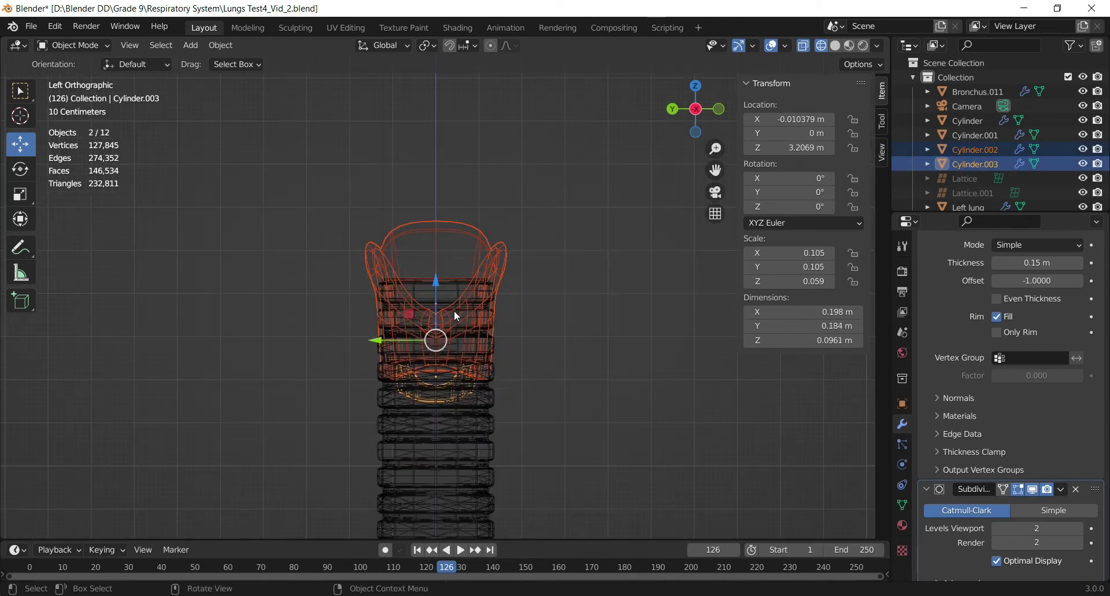
{"action": "left_click_drag", "start_coordinate": [435, 281], "coordinate": [435, 181]}
{"action": "key", "text": "shift+z"}
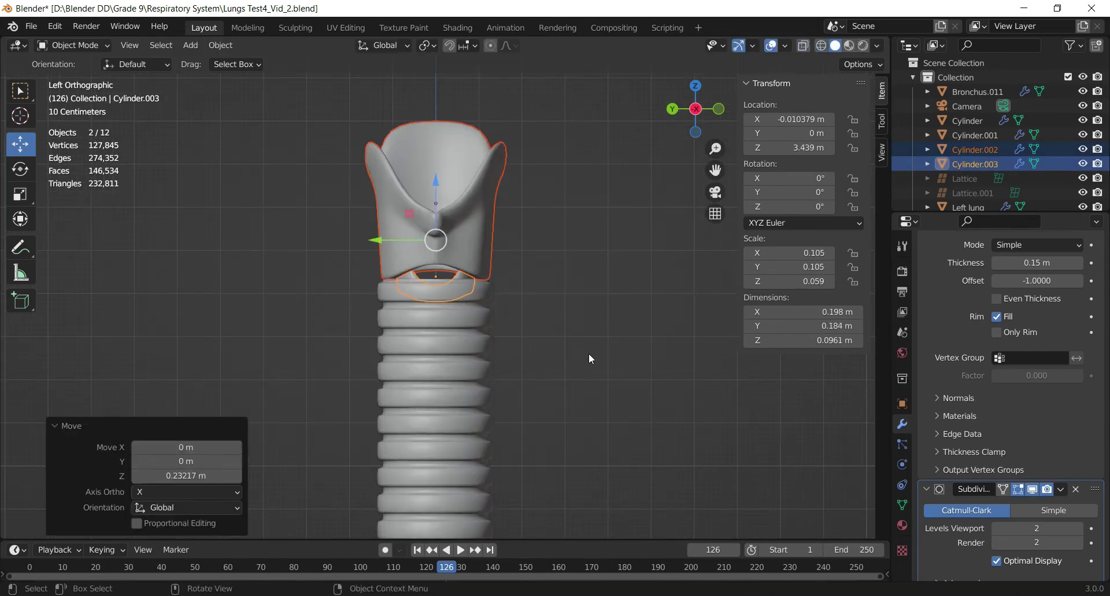
Scale the large cartilage and small ring together by 1.683 in solid shading
{"action": "key", "text": "z"}
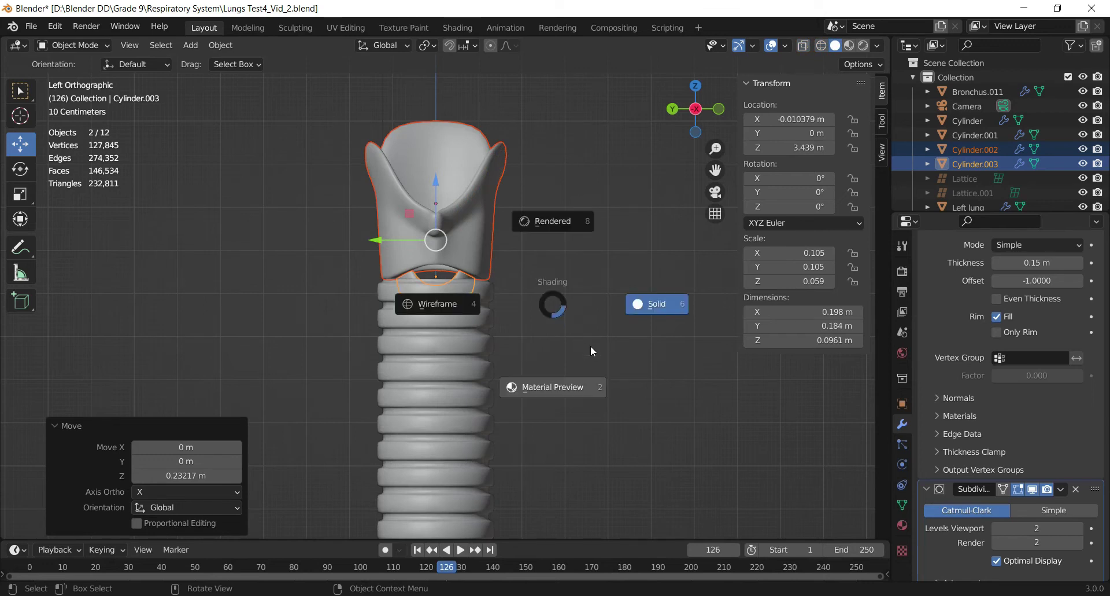
{"action": "key", "text": "2"}
{"action": "key", "text": "z"}
{"action": "left_click", "coordinate": [612, 296]}
{"action": "key", "text": "s"}
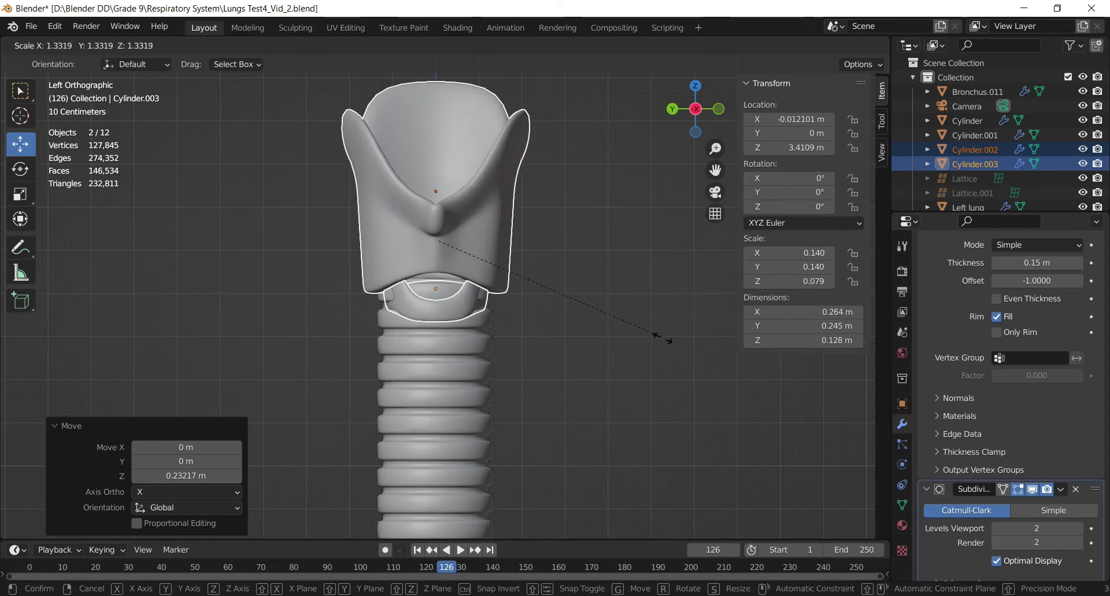
{"action": "left_click", "coordinate": [713, 379]}
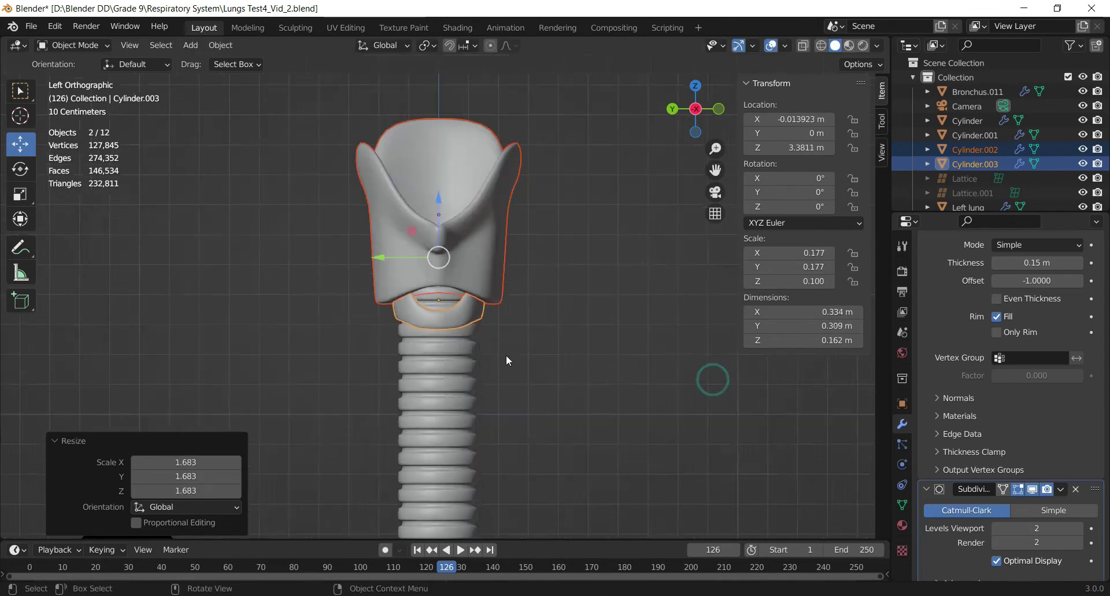
Raise the cartilage pair until the ring sits at Z 3.4617 m and scale the pair by 0.914
{"action": "scroll", "coordinate": [506, 356], "scroll_direction": "down", "scroll_amount": 1}
{"action": "left_click_drag", "start_coordinate": [440, 217], "coordinate": [459, 180]}
{"action": "scroll", "coordinate": [458, 241], "scroll_direction": "up", "scroll_amount": 3}
{"action": "left_click_drag", "start_coordinate": [690, 125], "coordinate": [657, 337]}
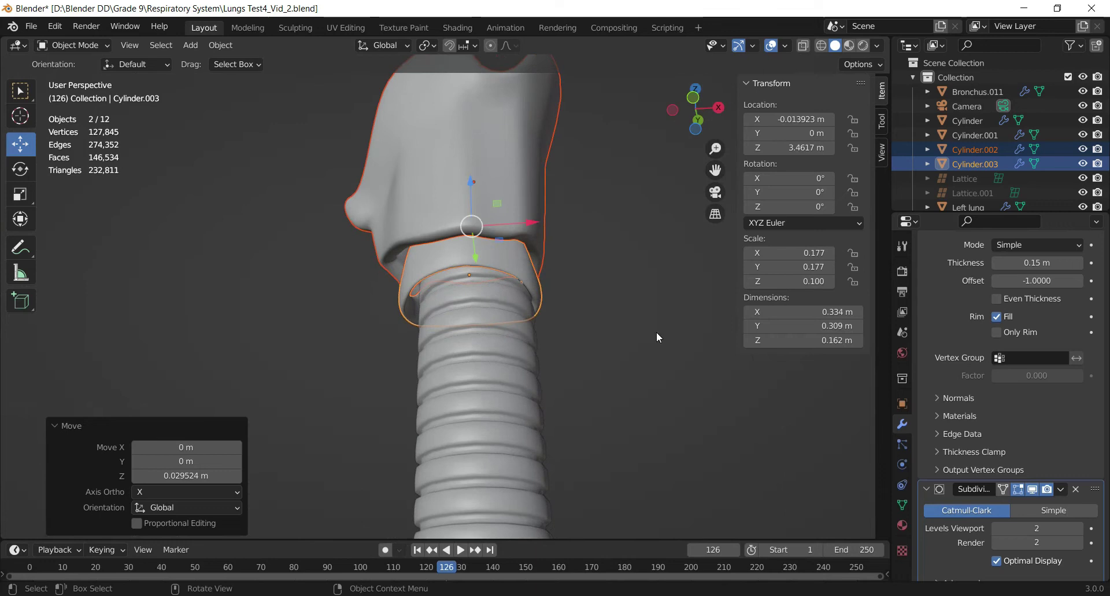
{"action": "key", "text": "s"}
{"action": "left_click", "coordinate": [641, 353]}
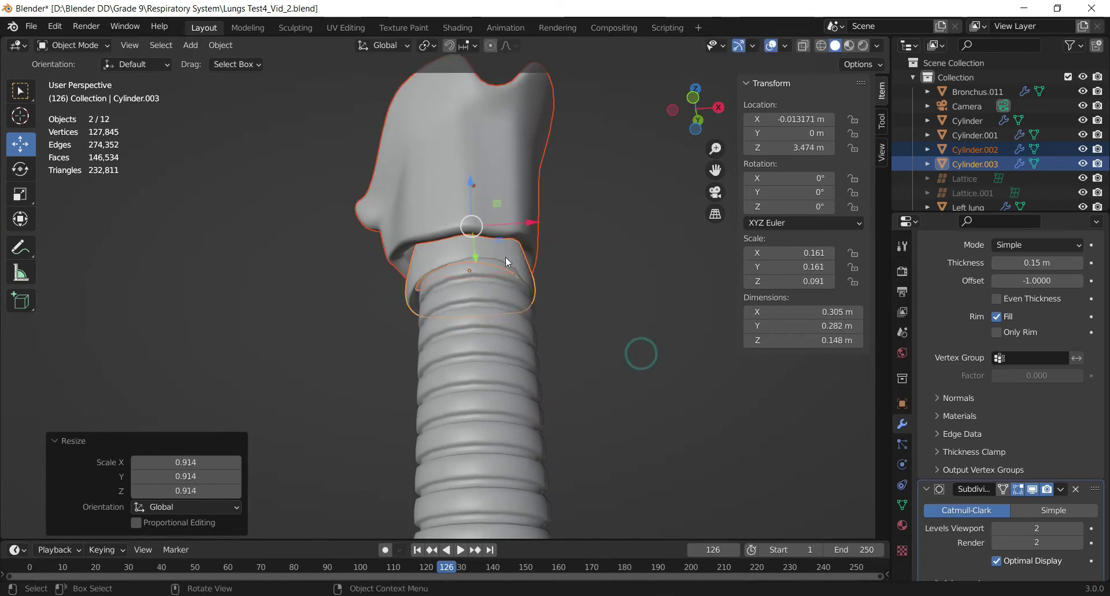
Move the cartilage pair about 0.02 m along X over the trachea and scale it by 1.039
{"action": "key", "text": "g"}
{"action": "key", "text": "x"}
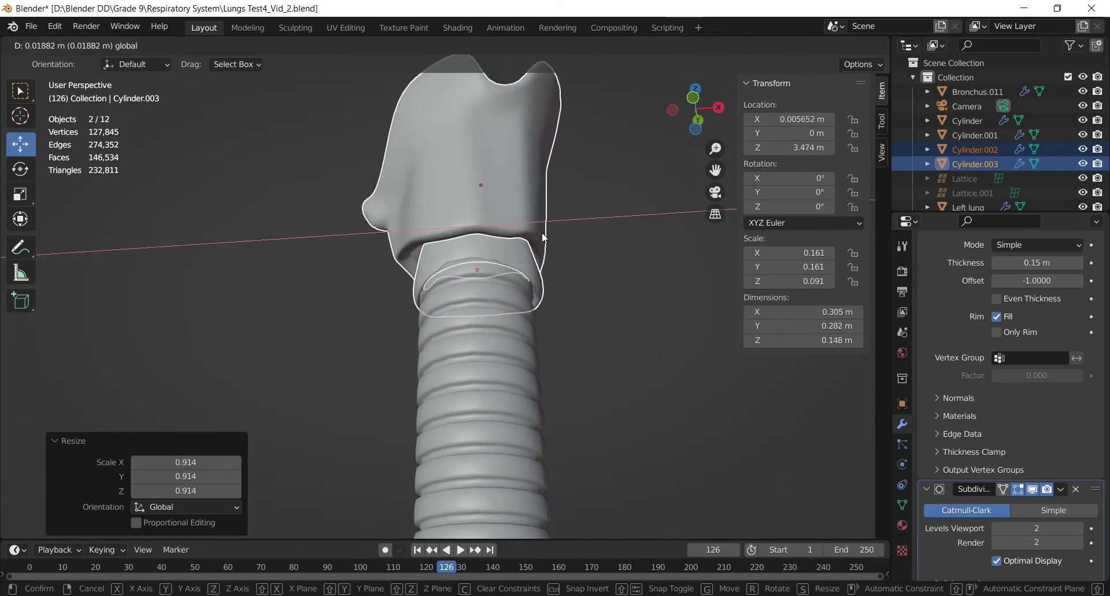
{"action": "left_click", "coordinate": [545, 235]}
{"action": "key", "text": "s"}
{"action": "left_click", "coordinate": [556, 253]}
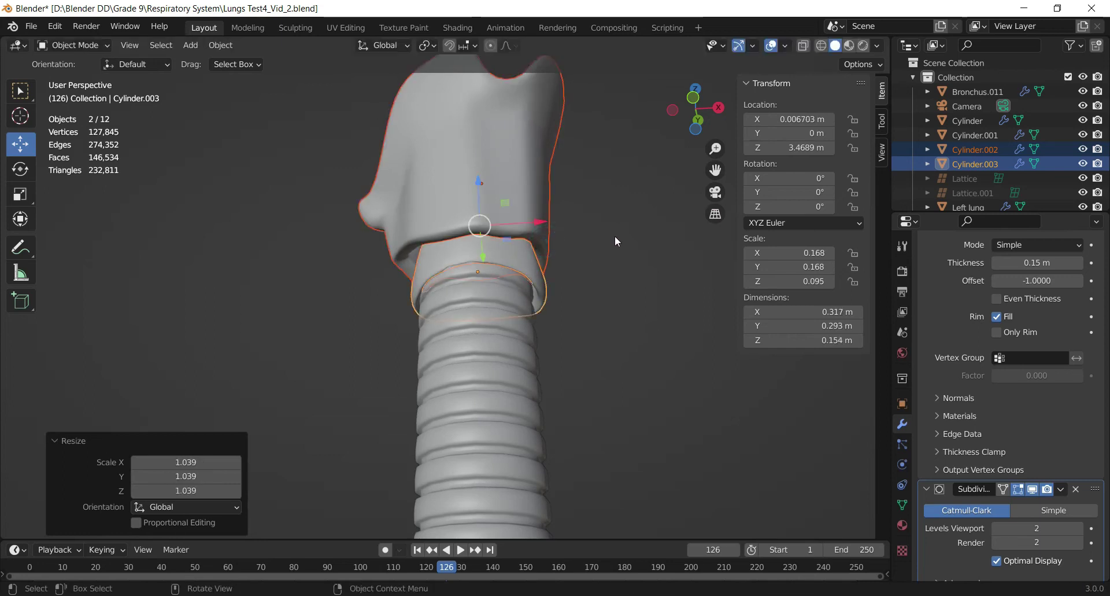
Select only the large cartilage and, in Edit Mode from the top view, move its back vertices outward along X
{"action": "left_click_drag", "start_coordinate": [707, 123], "coordinate": [666, 106]}
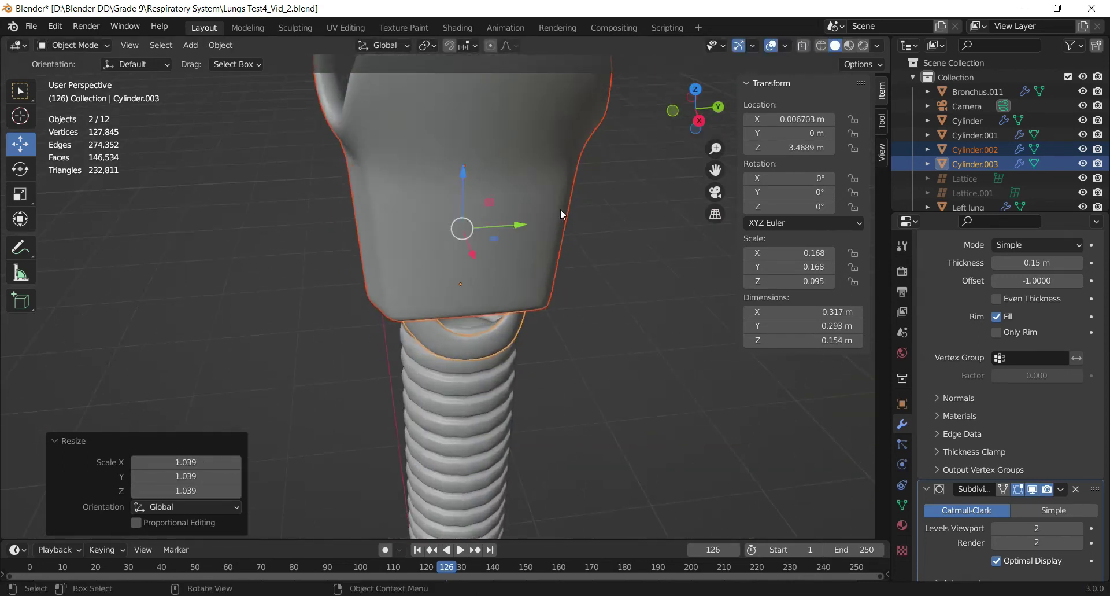
{"action": "scroll", "coordinate": [561, 211], "scroll_direction": "down", "scroll_amount": 2}
{"action": "left_click", "coordinate": [695, 88]}
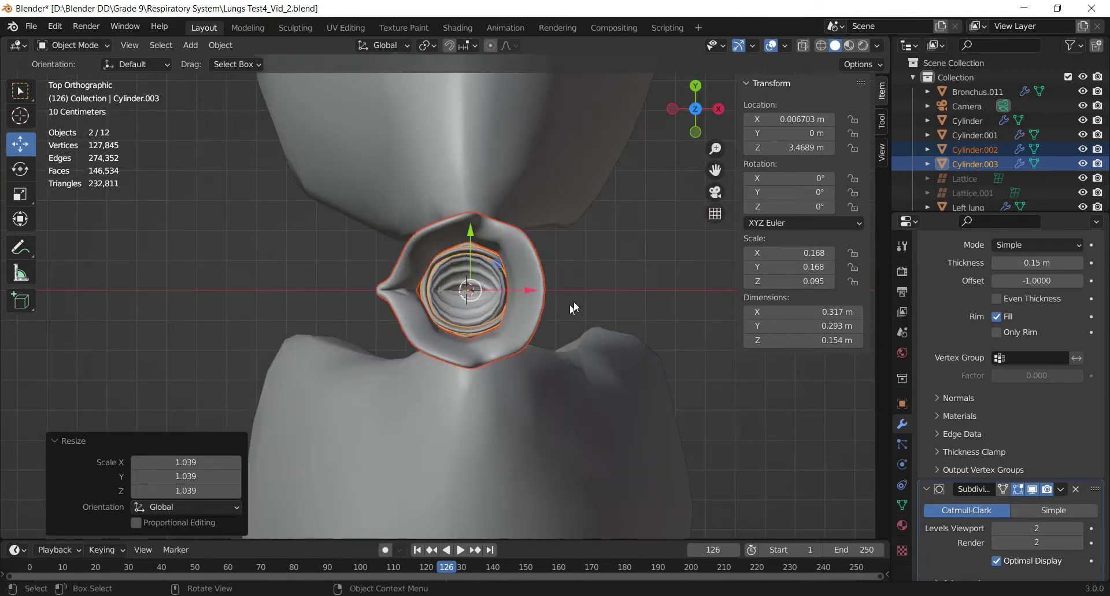
{"action": "left_click", "coordinate": [600, 282]}
{"action": "left_click", "coordinate": [534, 270]}
{"action": "left_click_drag", "start_coordinate": [712, 155], "coordinate": [551, 234]}
{"action": "key", "text": "shift+z"}
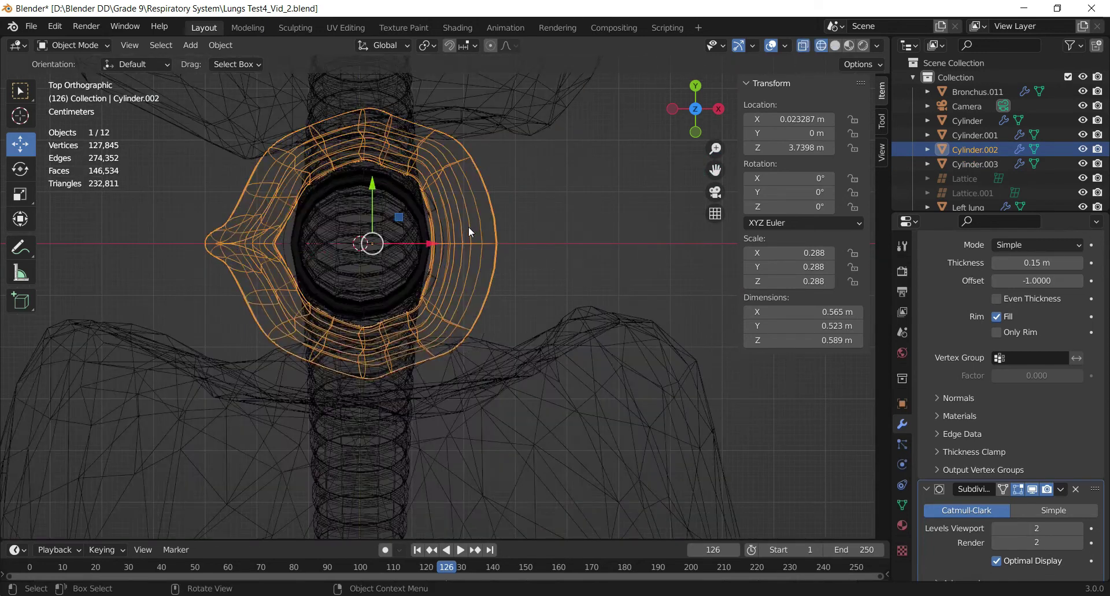
{"action": "key", "text": "Tab"}
{"action": "scroll", "coordinate": [470, 227], "scroll_direction": "up", "scroll_amount": 1}
{"action": "left_click_drag", "start_coordinate": [619, 186], "coordinate": [387, 251]}
{"action": "scroll", "coordinate": [473, 243], "scroll_direction": "down", "scroll_amount": 2}
{"action": "left_click_drag", "start_coordinate": [532, 243], "coordinate": [547, 245]}
Fine-tune the position of further vertices on the large cartilage from several angles and return to Object Mode
{"action": "left_click_drag", "start_coordinate": [533, 358], "coordinate": [430, 292]}
{"action": "left_click_drag", "start_coordinate": [500, 331], "coordinate": [502, 333]}
{"action": "key", "text": "shift+z"}
{"action": "scroll", "coordinate": [536, 251], "scroll_direction": "down", "scroll_amount": 3}
{"action": "left_click_drag", "start_coordinate": [685, 100], "coordinate": [694, 139]}
{"action": "left_click_drag", "start_coordinate": [481, 214], "coordinate": [489, 218]}
{"action": "left_click_drag", "start_coordinate": [691, 107], "coordinate": [664, 166]}
{"action": "left_click_drag", "start_coordinate": [477, 250], "coordinate": [481, 249]}
{"action": "scroll", "coordinate": [578, 173], "scroll_direction": "down", "scroll_amount": 2}
{"action": "left_click_drag", "start_coordinate": [702, 129], "coordinate": [660, 162]}
{"action": "scroll", "coordinate": [660, 162], "scroll_direction": "up", "scroll_amount": 2}
{"action": "scroll", "coordinate": [660, 163], "scroll_direction": "down", "scroll_amount": 2}
{"action": "left_click_drag", "start_coordinate": [696, 111], "coordinate": [789, 136]}
{"action": "key", "text": "Tab"}
Examine how the two cartilages sit on the trachea and how the trachea branches between the lungs
{"action": "scroll", "coordinate": [612, 187], "scroll_direction": "down", "scroll_amount": 2}
{"action": "left_click_drag", "start_coordinate": [692, 115], "coordinate": [844, 83]}
{"action": "scroll", "coordinate": [555, 214], "scroll_direction": "up", "scroll_amount": 3}
{"action": "left_click", "coordinate": [443, 305]}
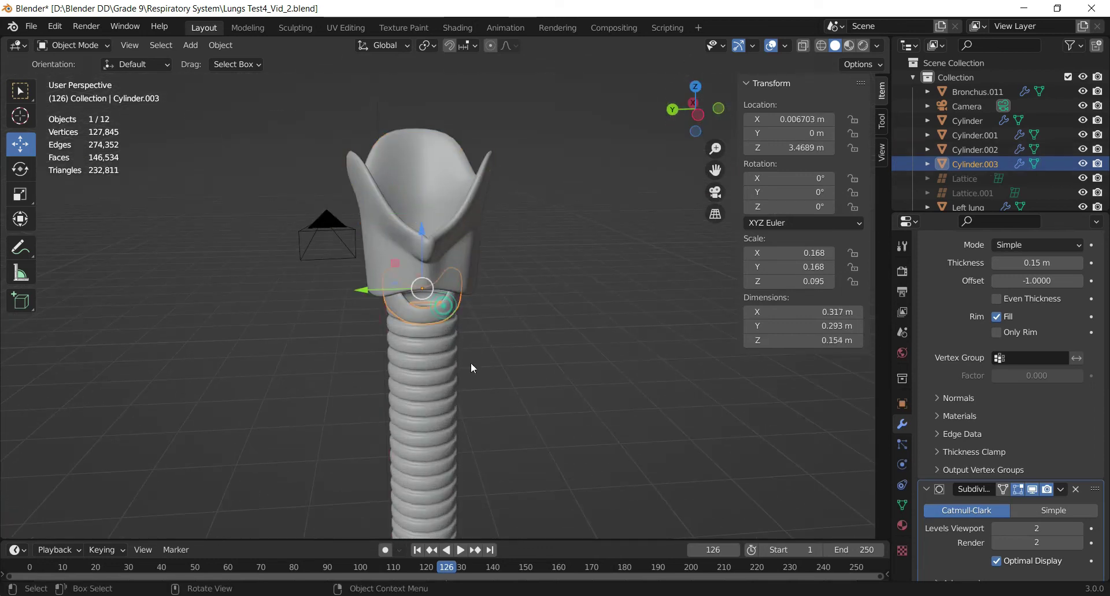
{"action": "left_click", "coordinate": [697, 117]}
{"action": "scroll", "coordinate": [518, 362], "scroll_direction": "down", "scroll_amount": 7}
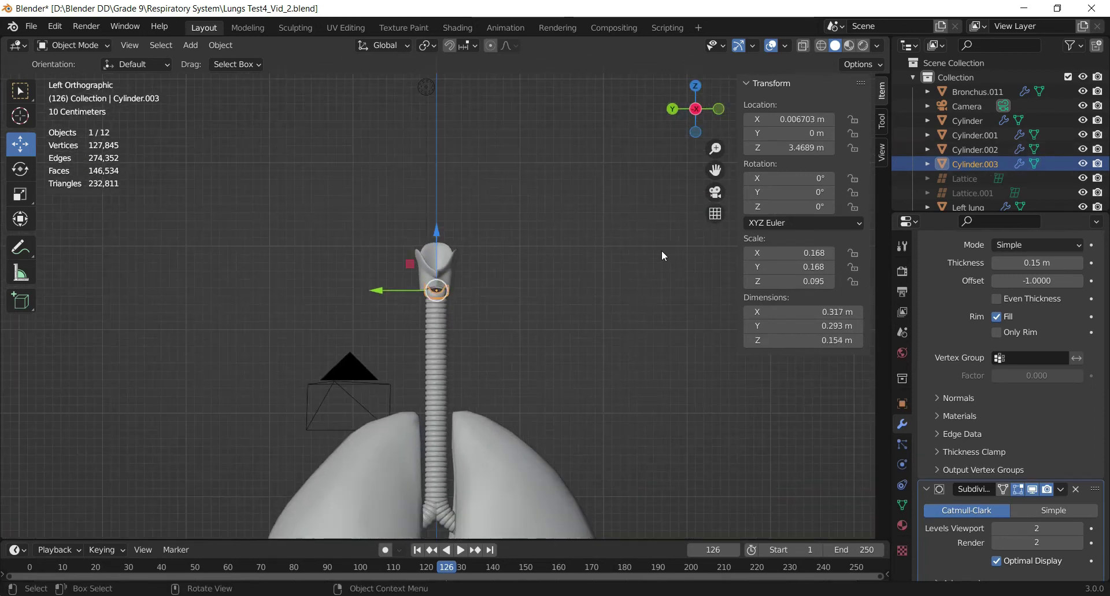
{"action": "left_click_drag", "start_coordinate": [715, 169], "coordinate": [752, 23]}
{"action": "scroll", "coordinate": [369, 338], "scroll_direction": "up", "scroll_amount": 4}
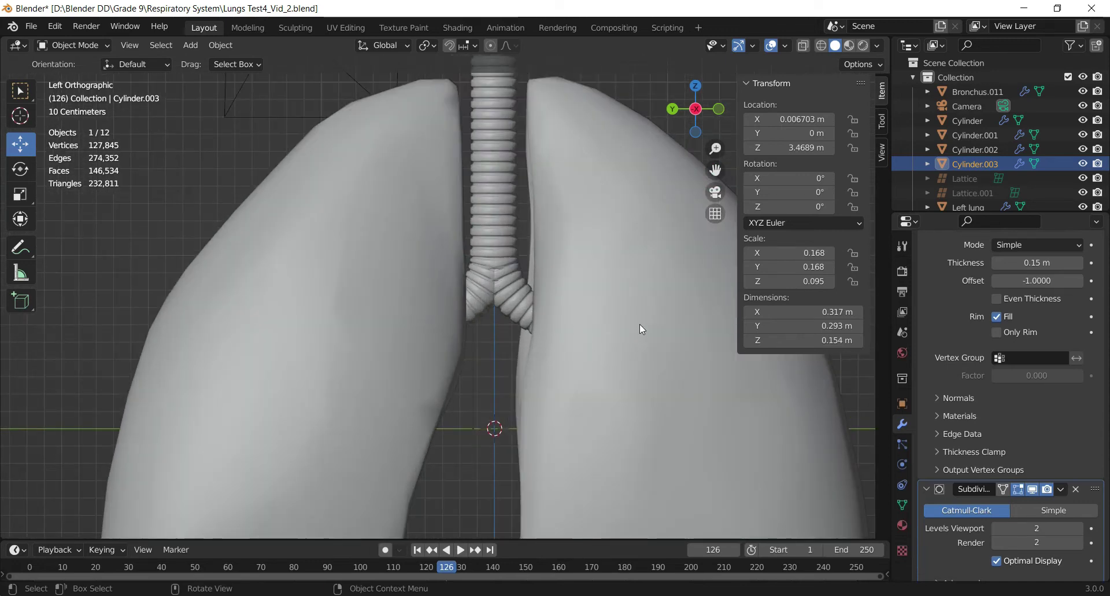
Isolate the trachea and bronchi mesh in local view, framing the point where it branches
{"action": "left_click", "coordinate": [530, 304]}
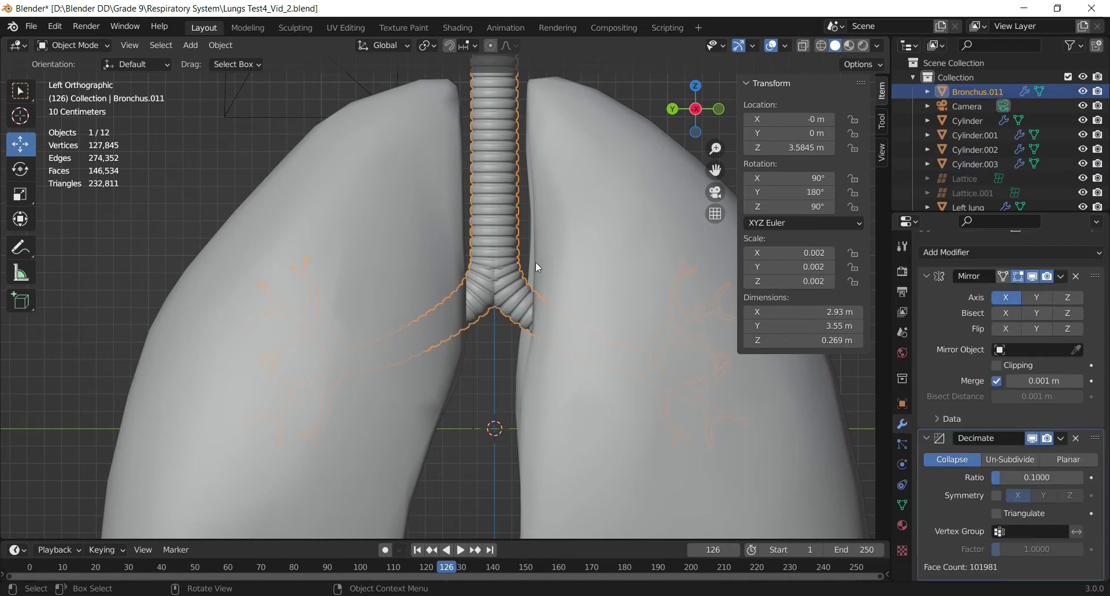
{"action": "scroll", "coordinate": [414, 296], "scroll_direction": "up", "scroll_amount": 5}
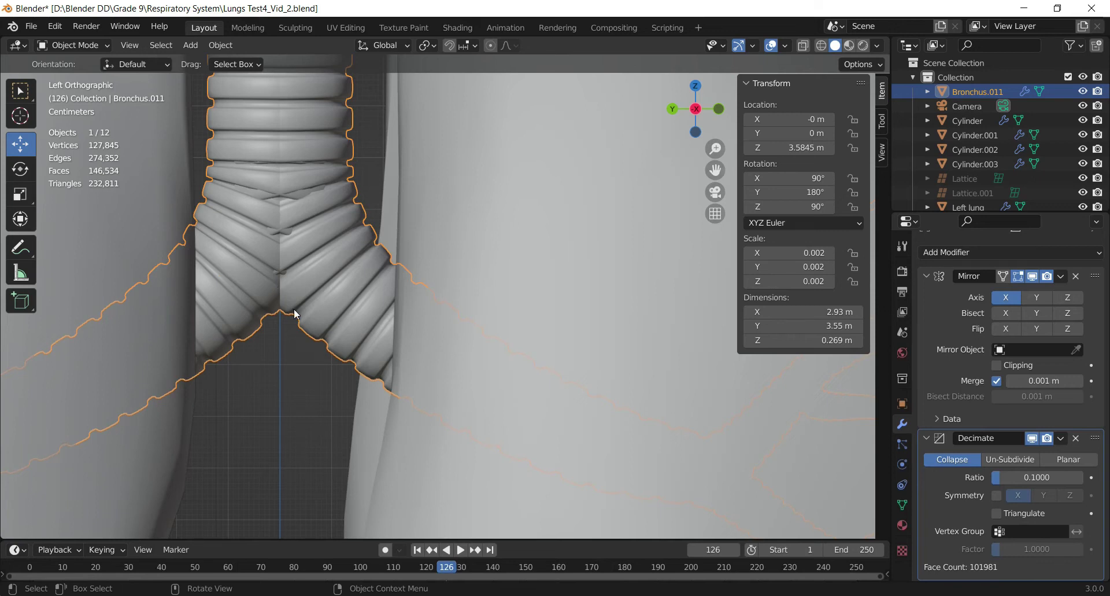
{"action": "scroll", "coordinate": [339, 277], "scroll_direction": "down", "scroll_amount": 2}
{"action": "left_click", "coordinate": [389, 181]}
{"action": "left_click", "coordinate": [360, 171]}
{"action": "key", "text": "KP_Divide"}
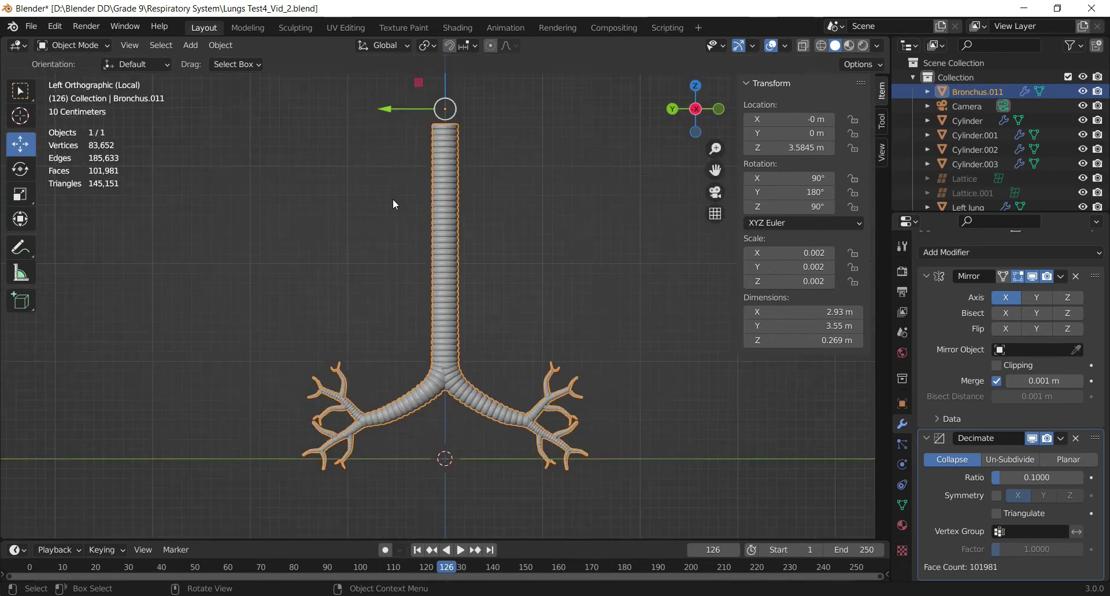
{"action": "scroll", "coordinate": [505, 255], "scroll_direction": "up", "scroll_amount": 5}
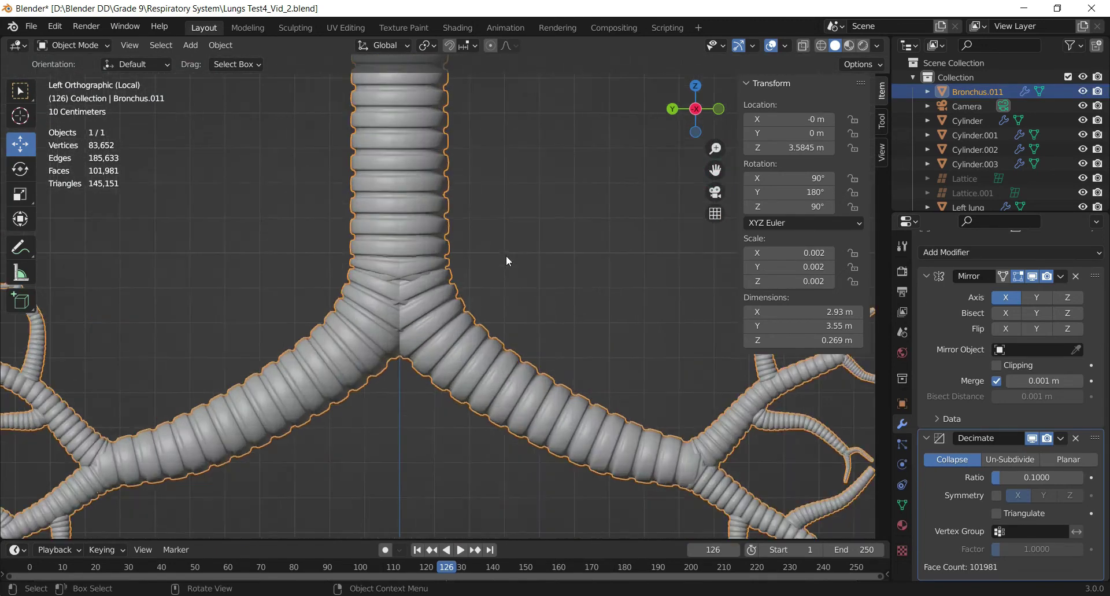
Add a plane mesh and set its Y rotation to 90°
{"action": "key", "text": "shift+a"}
{"action": "mouse_move", "coordinate": [381, 293]}
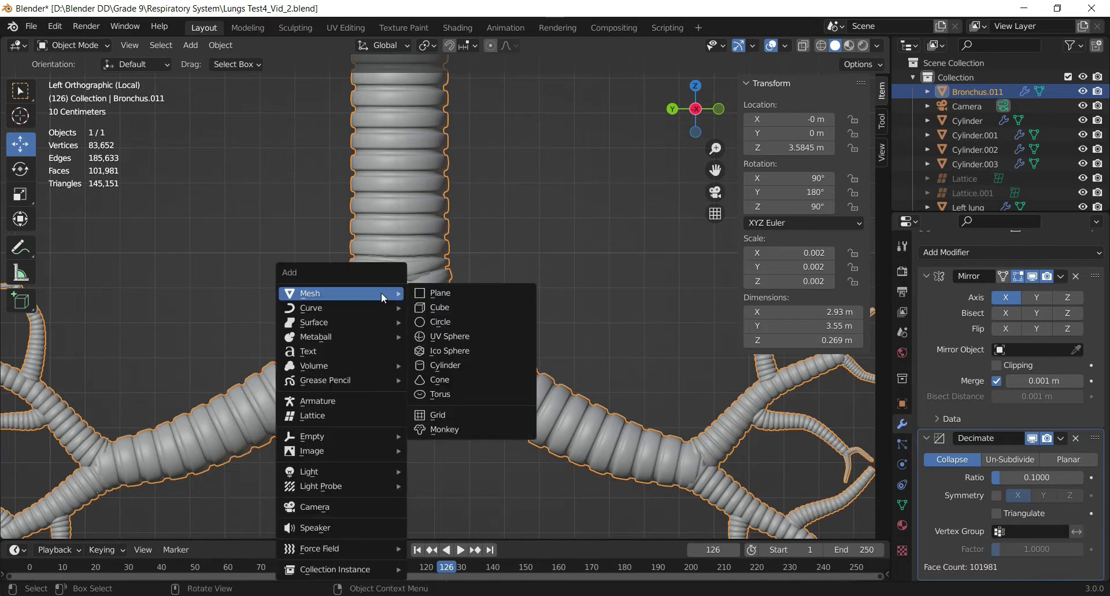
{"action": "left_click", "coordinate": [422, 293]}
{"action": "scroll", "coordinate": [462, 313], "scroll_direction": "down", "scroll_amount": 3}
{"action": "scroll", "coordinate": [325, 366], "scroll_direction": "down", "scroll_amount": 3}
{"action": "double_click", "coordinate": [789, 192]}
{"action": "type", "text": "90"}
{"action": "key", "text": "Return"}
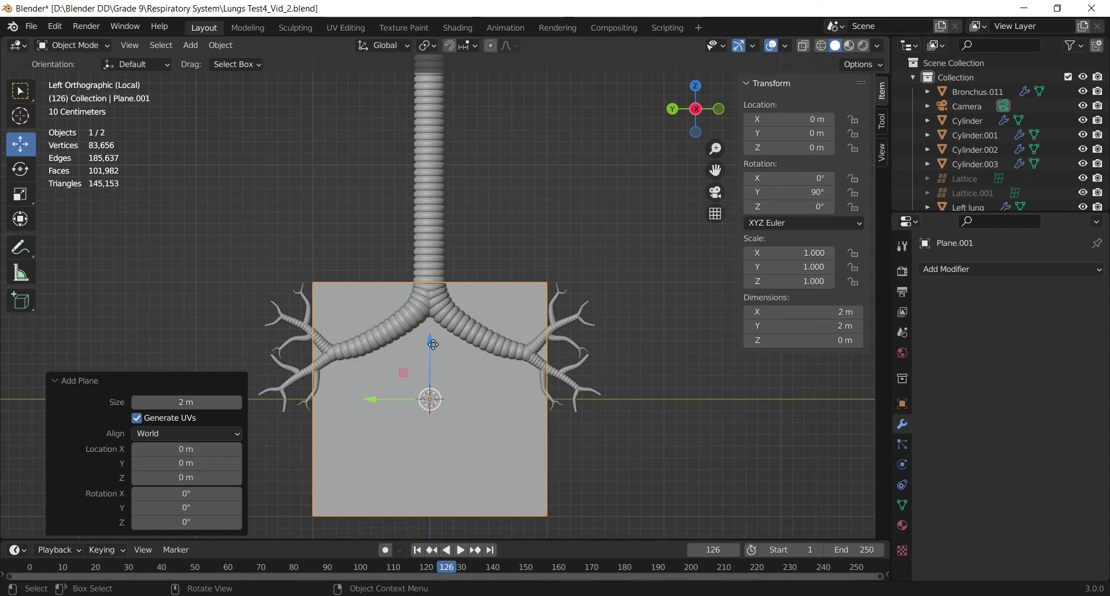
Raise the plane about 0.49 m along Z and add one centred vertical loop cut to it
{"action": "left_click_drag", "start_coordinate": [433, 345], "coordinate": [433, 286]}
{"action": "key", "text": "Tab"}
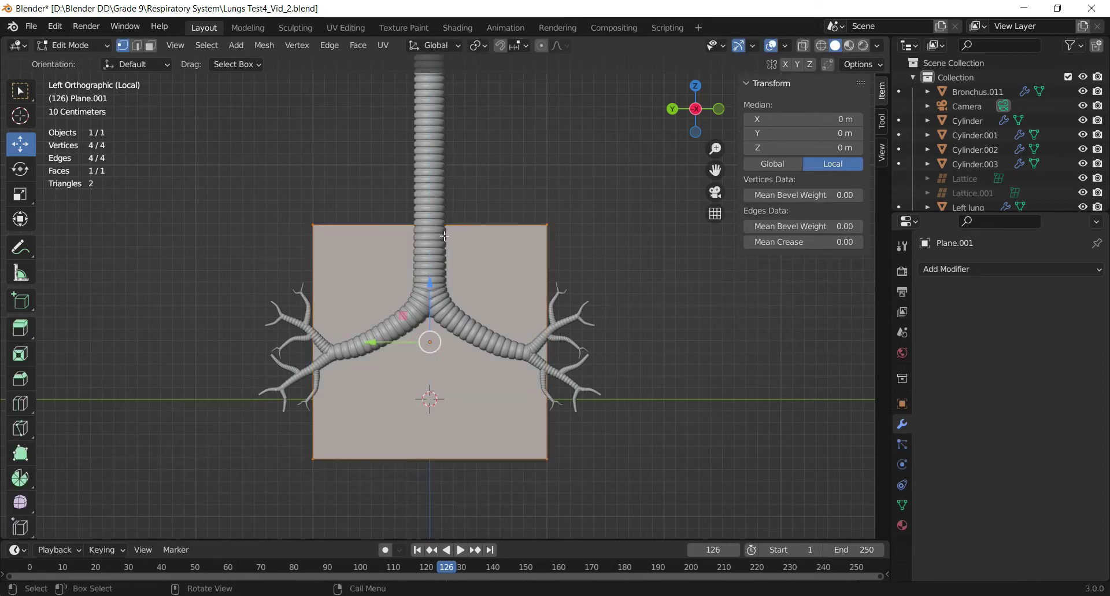
{"action": "key", "text": "ctrl+r"}
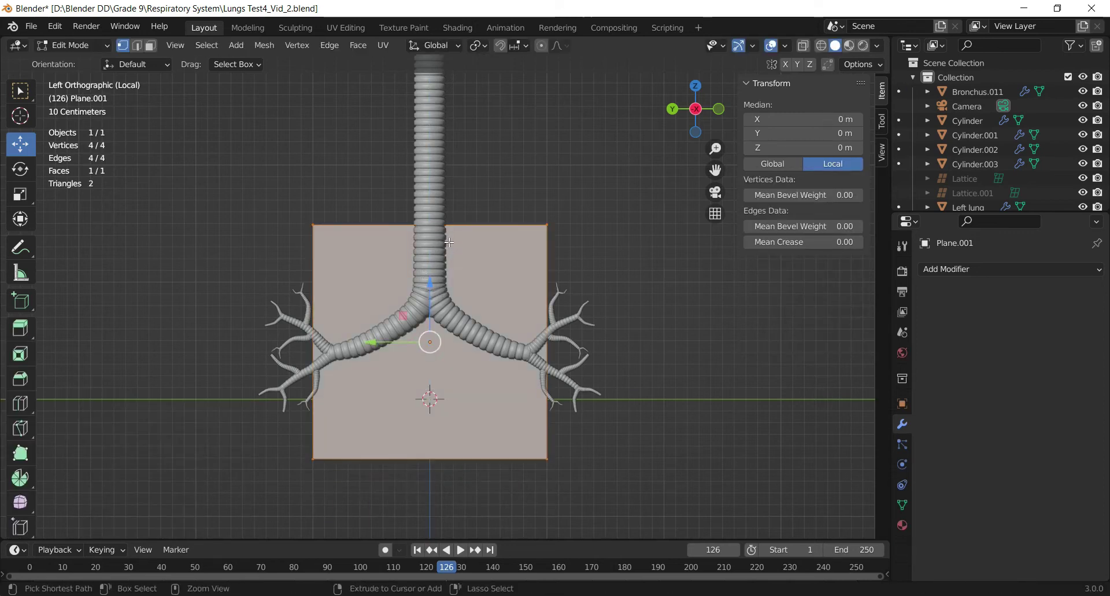
{"action": "left_click", "coordinate": [456, 241]}
{"action": "right_click", "coordinate": [378, 268]}
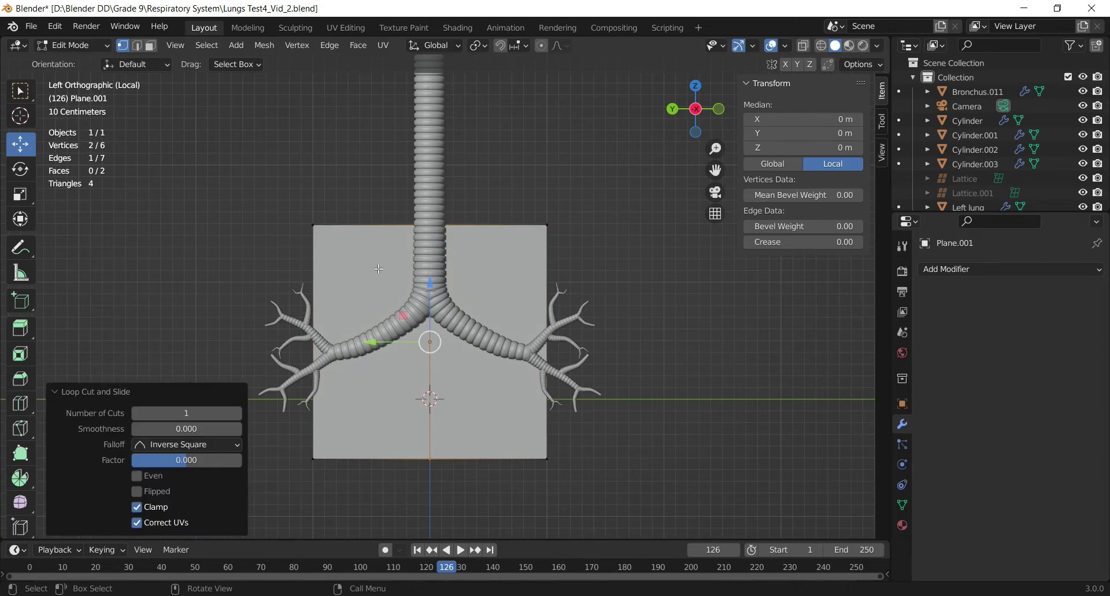
Delete the face on the +Y side of the plane's centre cut, keeping only the other half
{"action": "key", "text": "3"}
{"action": "left_click", "coordinate": [376, 270]}
{"action": "key", "text": "x"}
{"action": "left_click", "coordinate": [378, 271]}
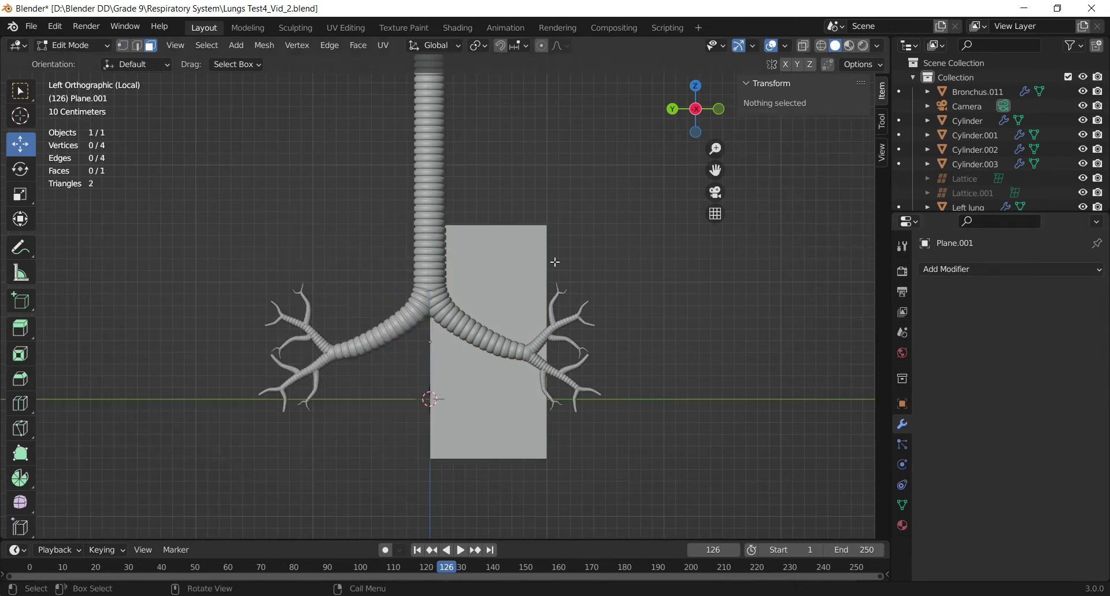
Return to Object Mode and add a Mirror modifier to the half plane, mirroring across the Y axis only
{"action": "key", "text": "Tab"}
{"action": "left_click", "coordinate": [978, 267]}
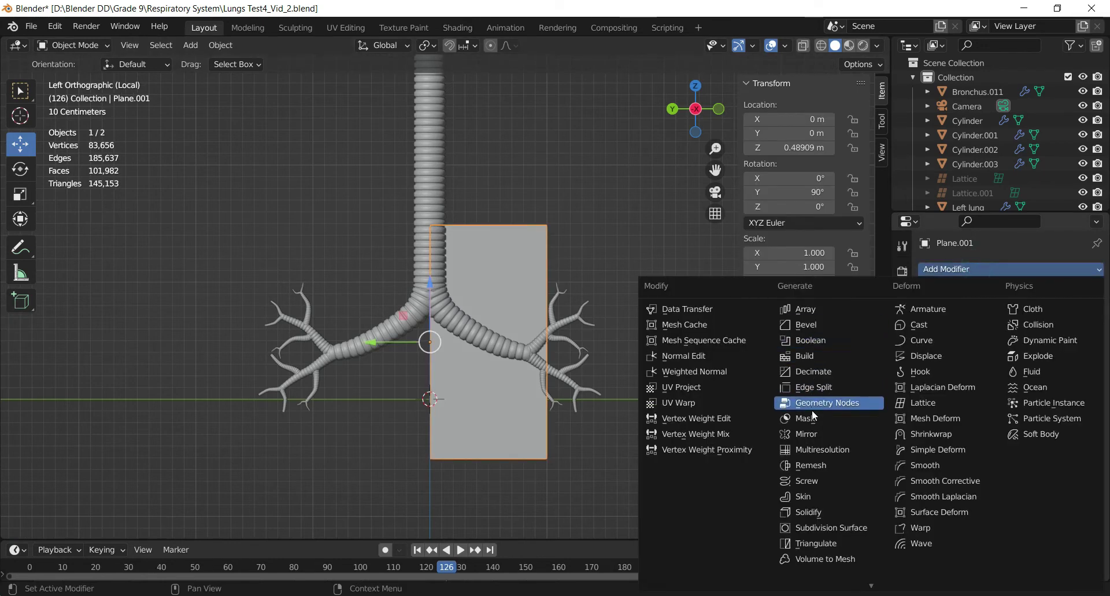
{"action": "left_click", "coordinate": [814, 435]}
{"action": "left_click", "coordinate": [1036, 314]}
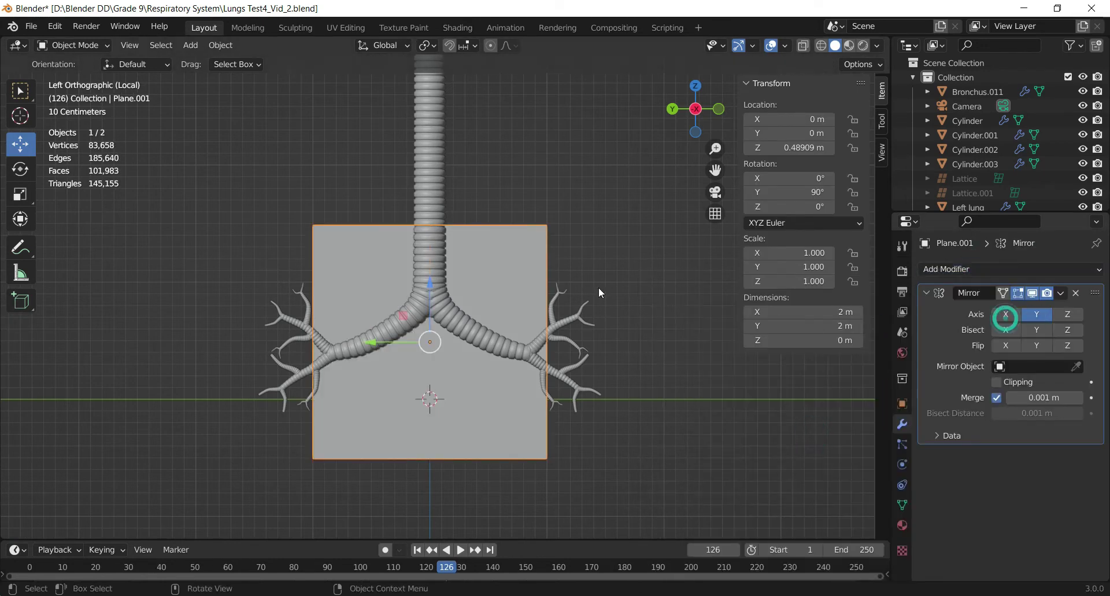
Scale the plane down to trachea width and raise it about 0.34 m onto the branching point
{"action": "scroll", "coordinate": [567, 274], "scroll_direction": "up", "scroll_amount": 3}
{"action": "key", "text": "s"}
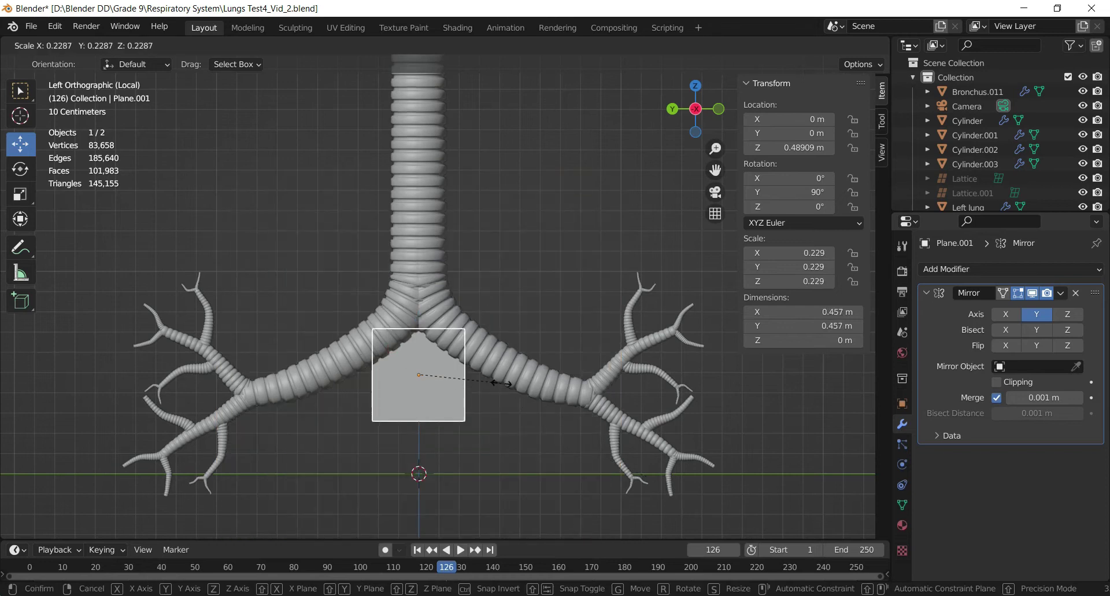
{"action": "left_click", "coordinate": [443, 380]}
{"action": "scroll", "coordinate": [443, 379], "scroll_direction": "up", "scroll_amount": 2}
{"action": "left_click_drag", "start_coordinate": [407, 366], "coordinate": [406, 262]}
{"action": "scroll", "coordinate": [452, 329], "scroll_direction": "up", "scroll_amount": 2}
{"action": "scroll", "coordinate": [470, 349], "scroll_direction": "up", "scroll_amount": 2}
Resize the plane to a scale of about 0.19 and adjust its height to about Z 0.853 m over the branching point
{"action": "key", "text": "s"}
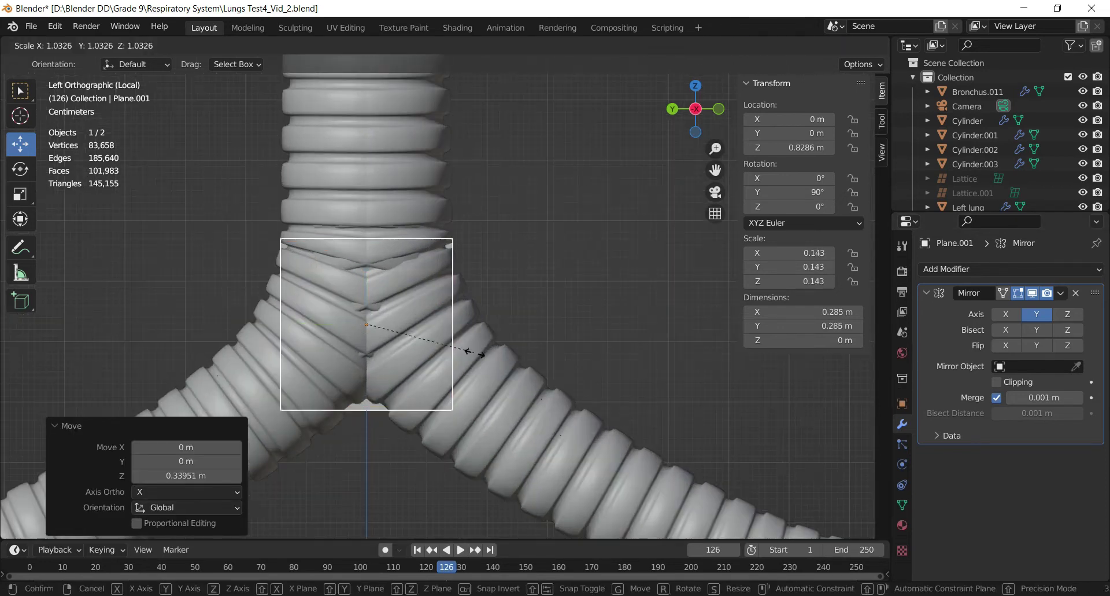
{"action": "left_click", "coordinate": [488, 366]}
{"action": "left_click_drag", "start_coordinate": [367, 281], "coordinate": [367, 256]}
{"action": "key", "text": "s"}
{"action": "left_click", "coordinate": [367, 244]}
{"action": "key", "text": "s"}
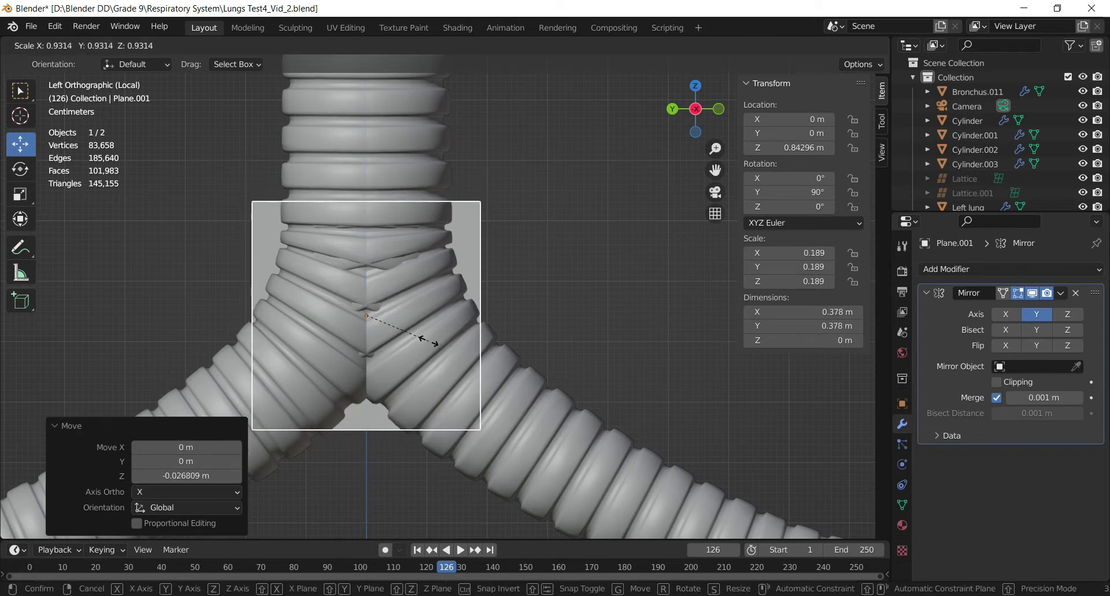
{"action": "left_click", "coordinate": [427, 338]}
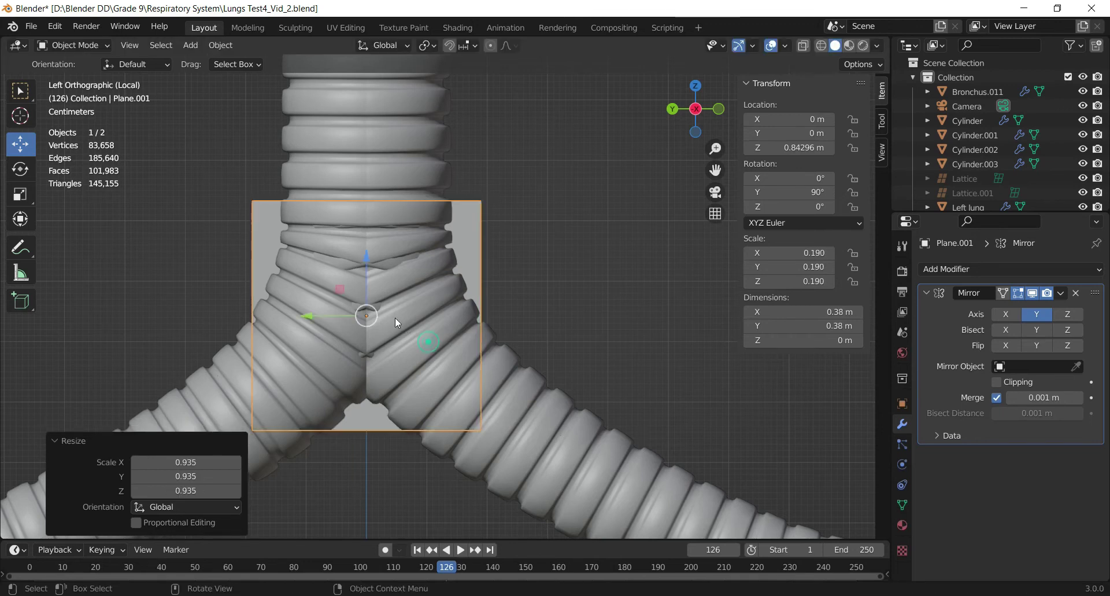
{"action": "left_click_drag", "start_coordinate": [366, 276], "coordinate": [366, 269]}
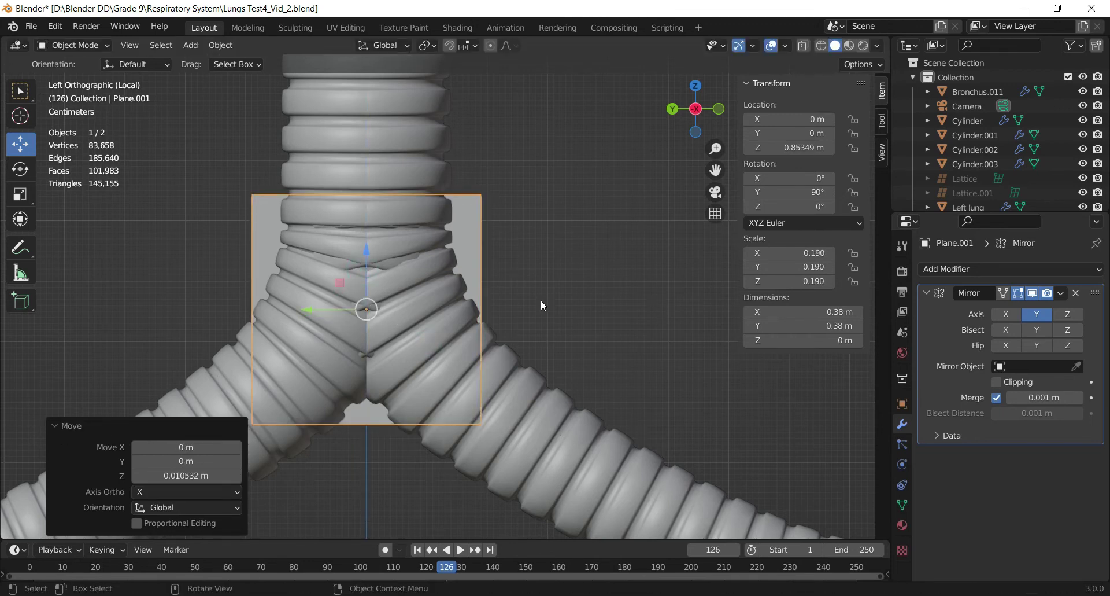
Move the plane about -0.167 m along X so it stands in front of the trachea
{"action": "left_click_drag", "start_coordinate": [705, 113], "coordinate": [702, 118]}
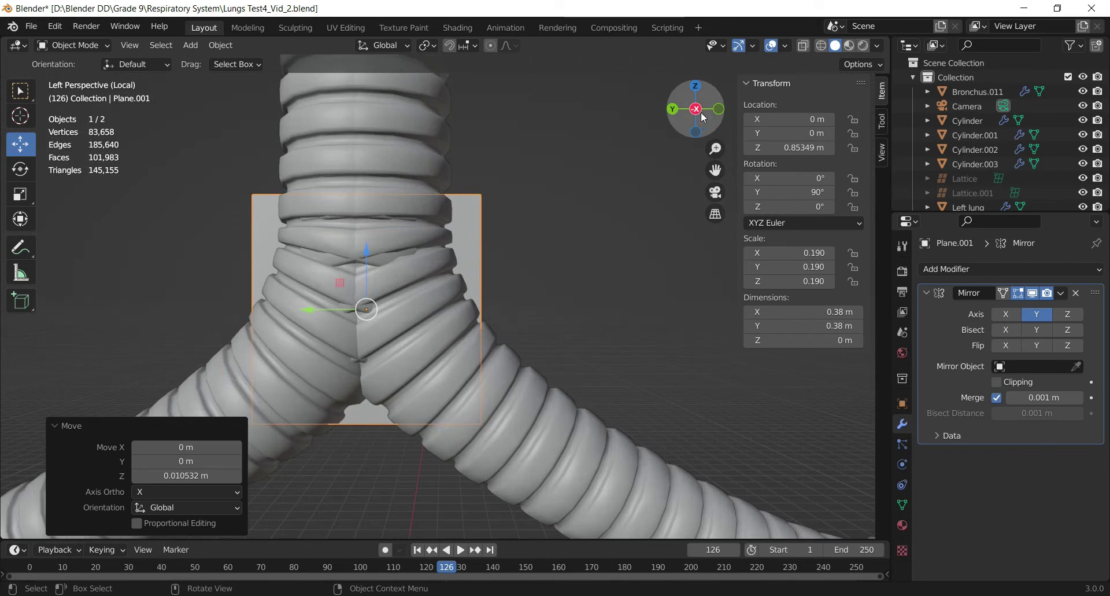
{"action": "left_click", "coordinate": [719, 110]}
{"action": "left_click_drag", "start_coordinate": [498, 306], "coordinate": [426, 308]}
{"action": "left_click", "coordinate": [673, 109]}
Switch to wireframe shading and fine-tune the plane's height to about Z 0.85 m against the trachea rings
{"action": "scroll", "coordinate": [595, 259], "scroll_direction": "up", "scroll_amount": 5}
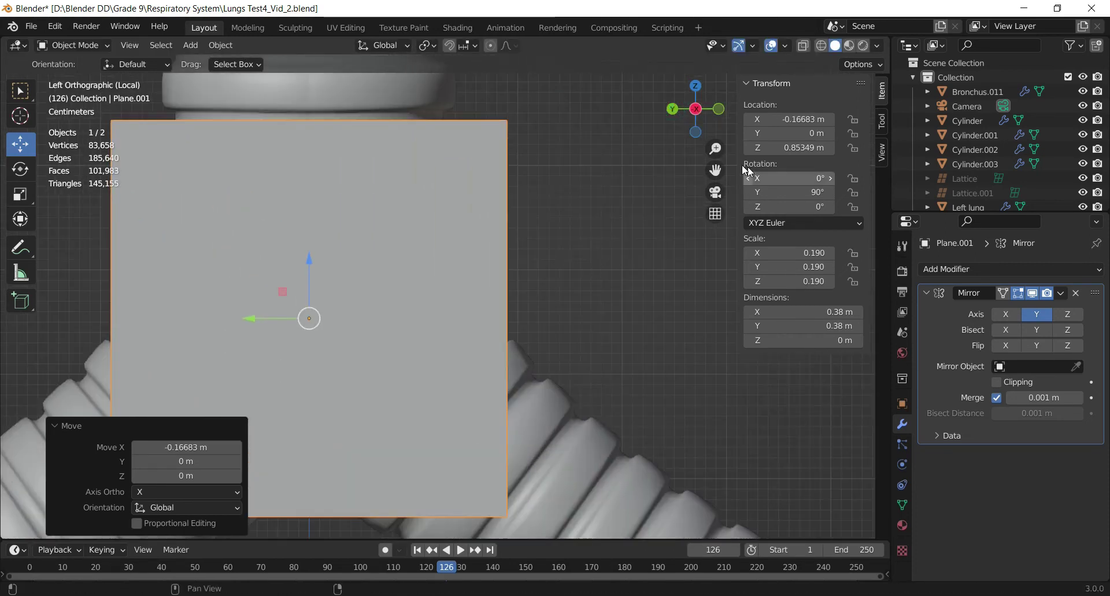
{"action": "scroll", "coordinate": [654, 329], "scroll_direction": "down", "scroll_amount": 3}
{"action": "key", "text": "shift+z"}
{"action": "scroll", "coordinate": [646, 271], "scroll_direction": "down", "scroll_amount": 1}
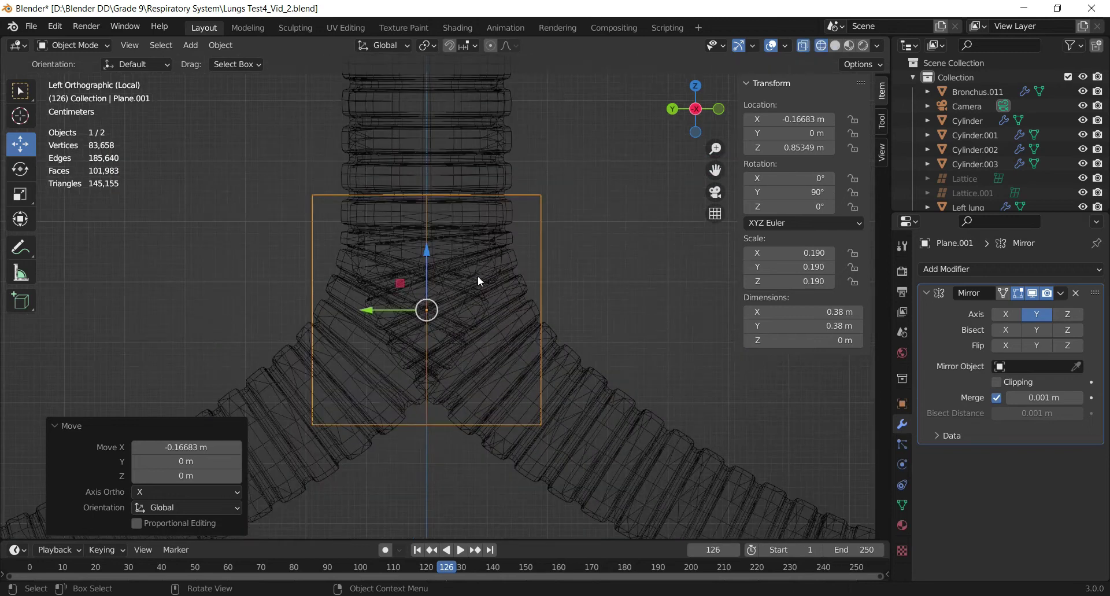
{"action": "mouse_move", "coordinate": [426, 255]}
{"action": "left_mouse_down"}
{"action": "mouse_move", "coordinate": [427, 267]}
{"action": "mouse_move", "coordinate": [427, 252]}
{"action": "left_mouse_up"}
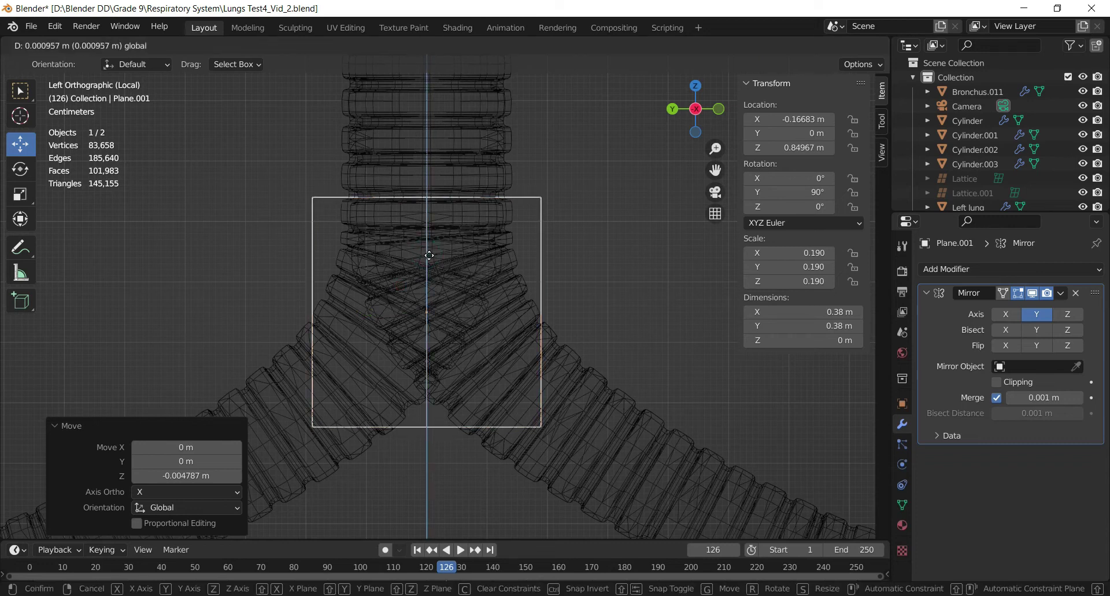
{"action": "left_click", "coordinate": [429, 255]}
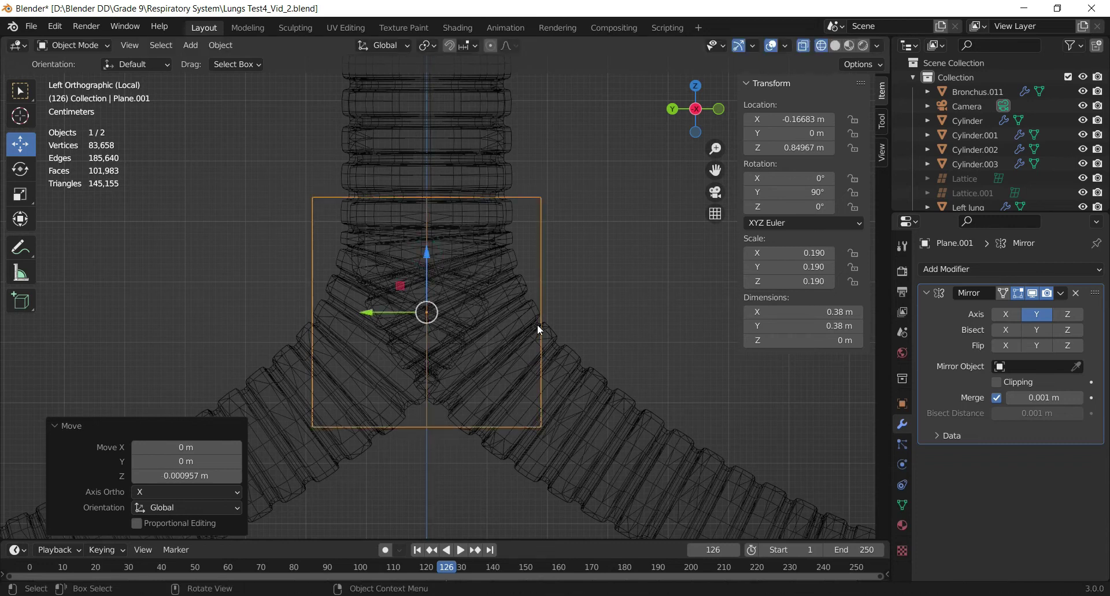
Move the plane's outer vertical edge inward until the mirrored strip is about 0.108 m wide, and restore solid shading
{"action": "left_click", "coordinate": [544, 309]}
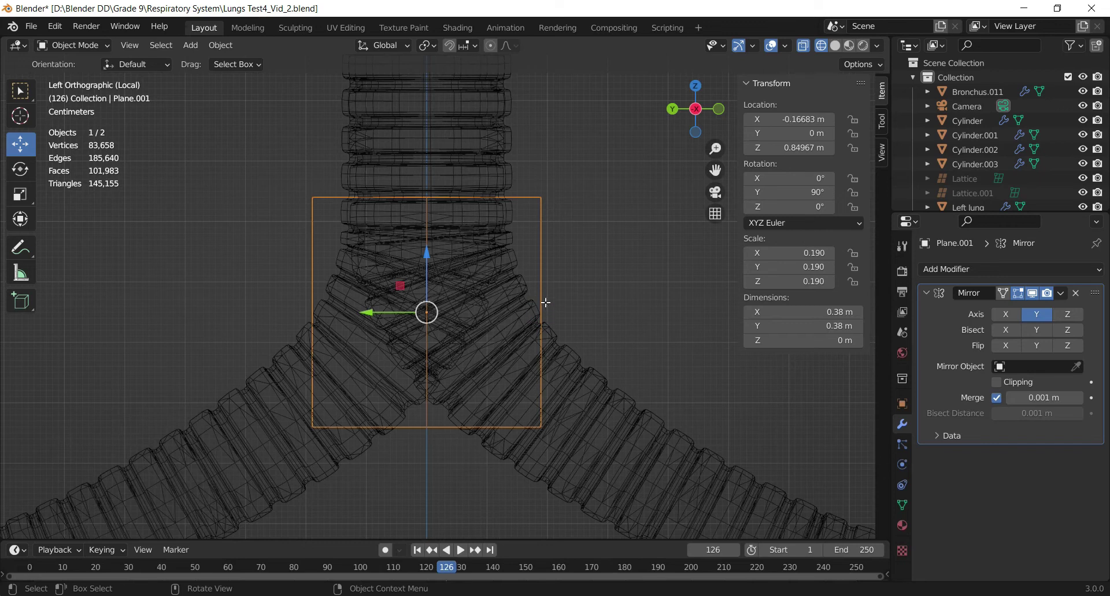
{"action": "key", "text": "Tab"}
{"action": "key", "text": "2"}
{"action": "left_click", "coordinate": [542, 302]}
{"action": "left_click_drag", "start_coordinate": [517, 316], "coordinate": [430, 325]}
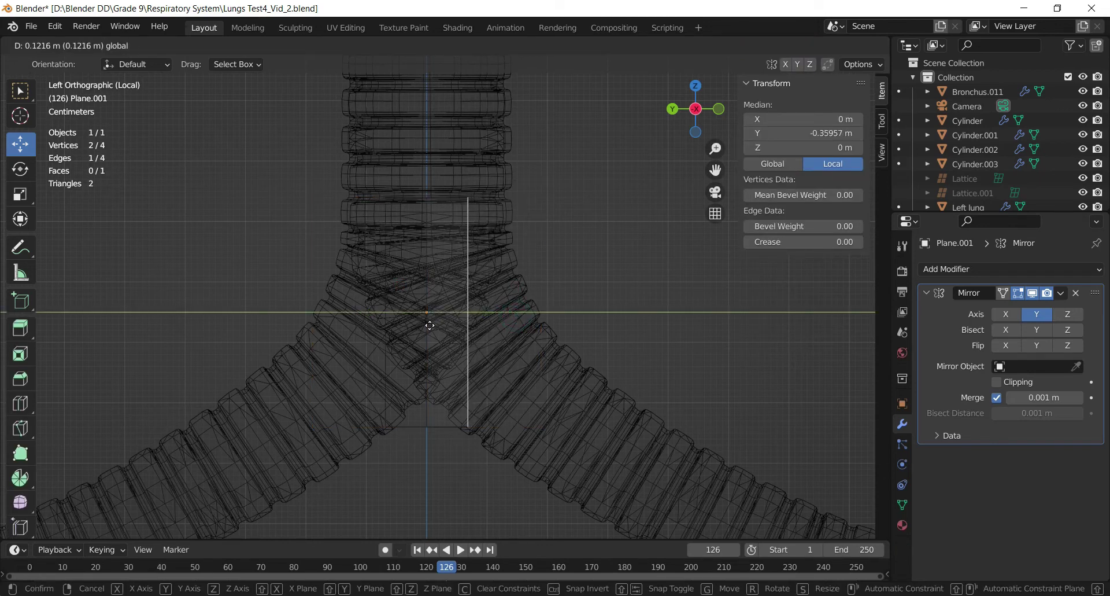
{"action": "left_click_drag", "start_coordinate": [430, 326], "coordinate": [417, 314]}
{"action": "key", "text": "z"}
{"action": "left_click", "coordinate": [500, 324]}
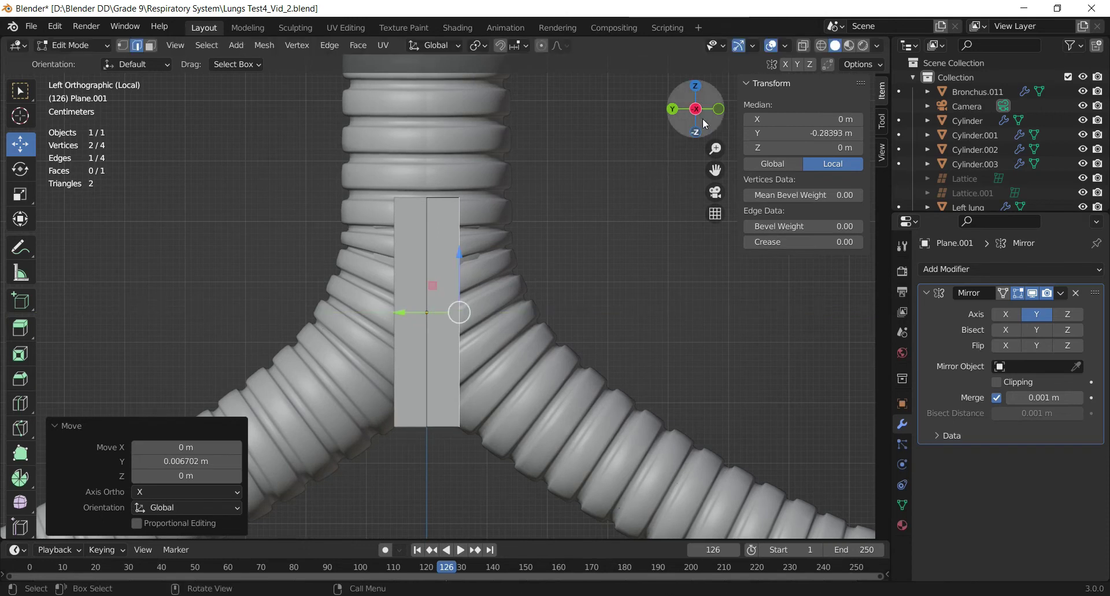
In Object Mode, move the strip along X towards the trachea surface, to about X -0.141 m
{"action": "key", "text": "KP_1"}
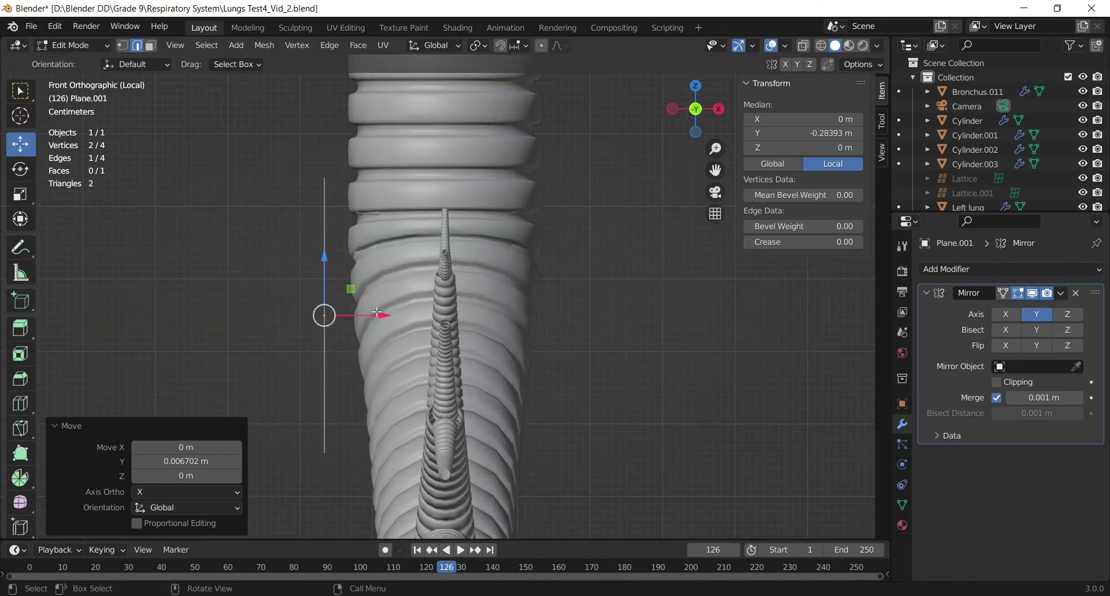
{"action": "key", "text": "Tab"}
{"action": "key", "text": "g"}
{"action": "key", "text": "x"}
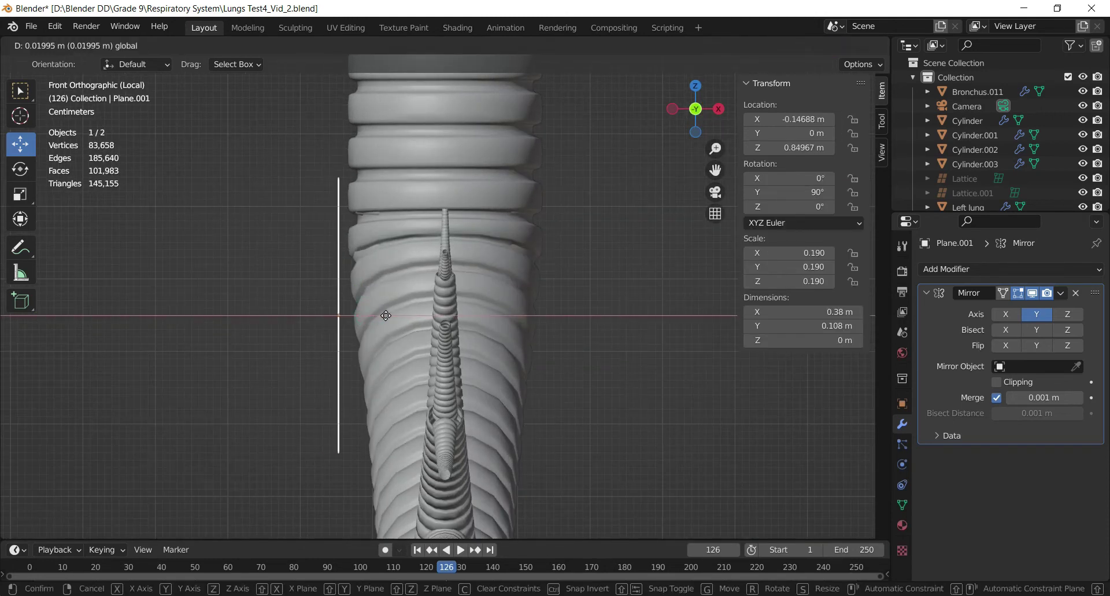
{"action": "left_click", "coordinate": [389, 316]}
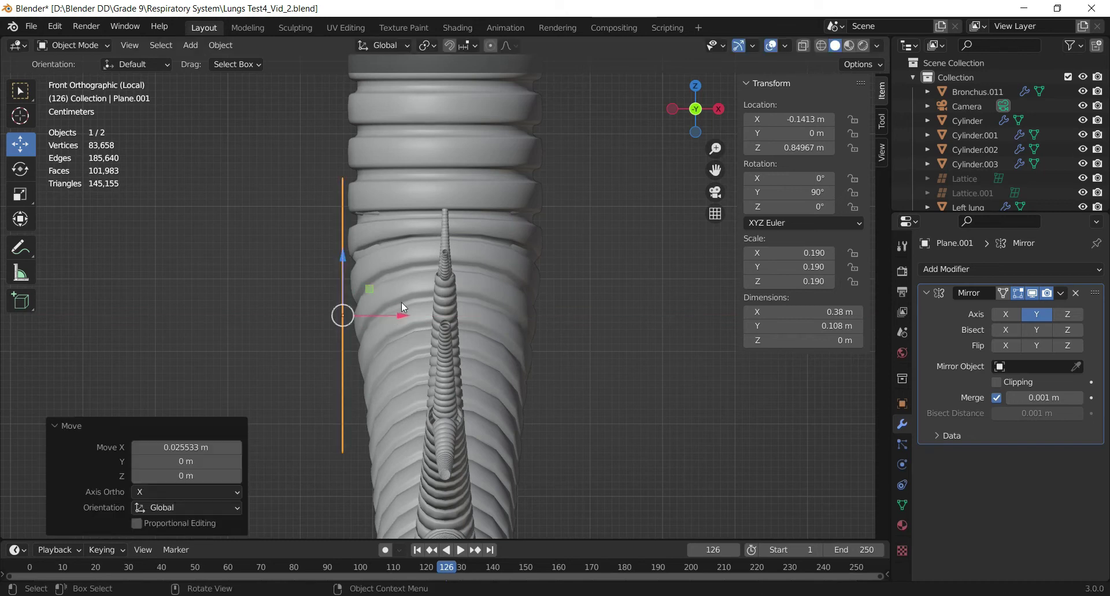
In Edit Mode, shift the strip's outer edge about 0.009 m along X towards the trachea
{"action": "key", "text": "Tab"}
{"action": "left_click_drag", "start_coordinate": [717, 113], "coordinate": [703, 110]}
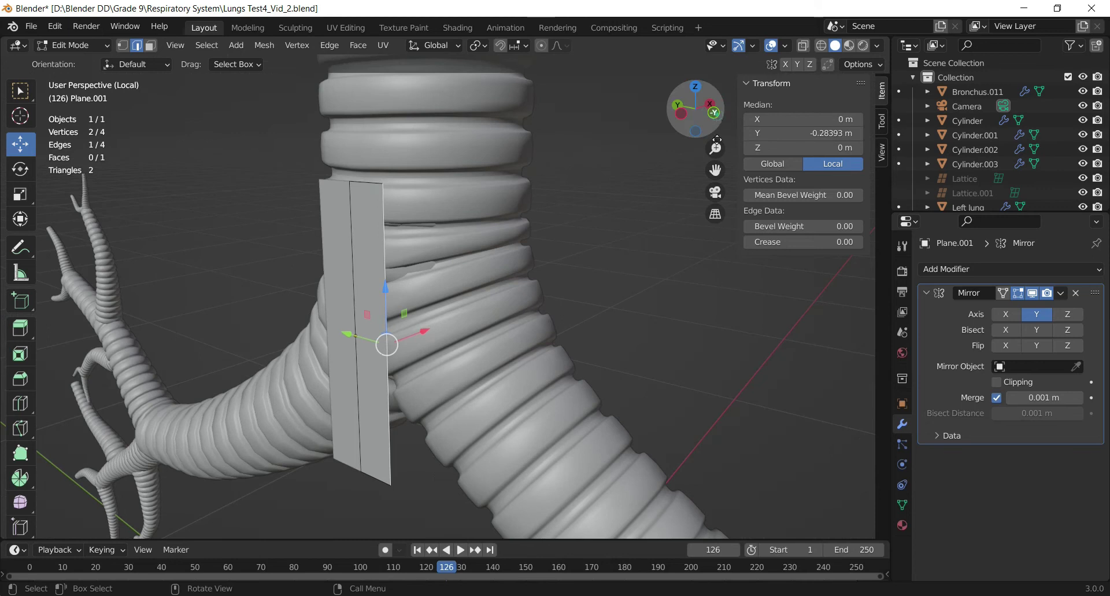
{"action": "left_click", "coordinate": [715, 111]}
{"action": "key", "text": "g"}
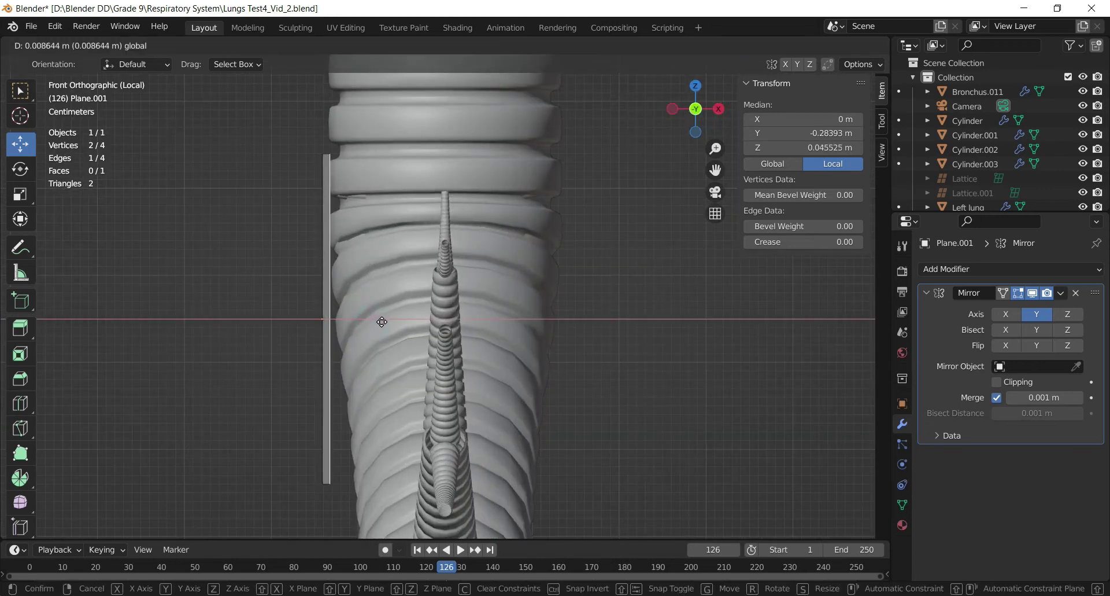
{"action": "left_click", "coordinate": [382, 321]}
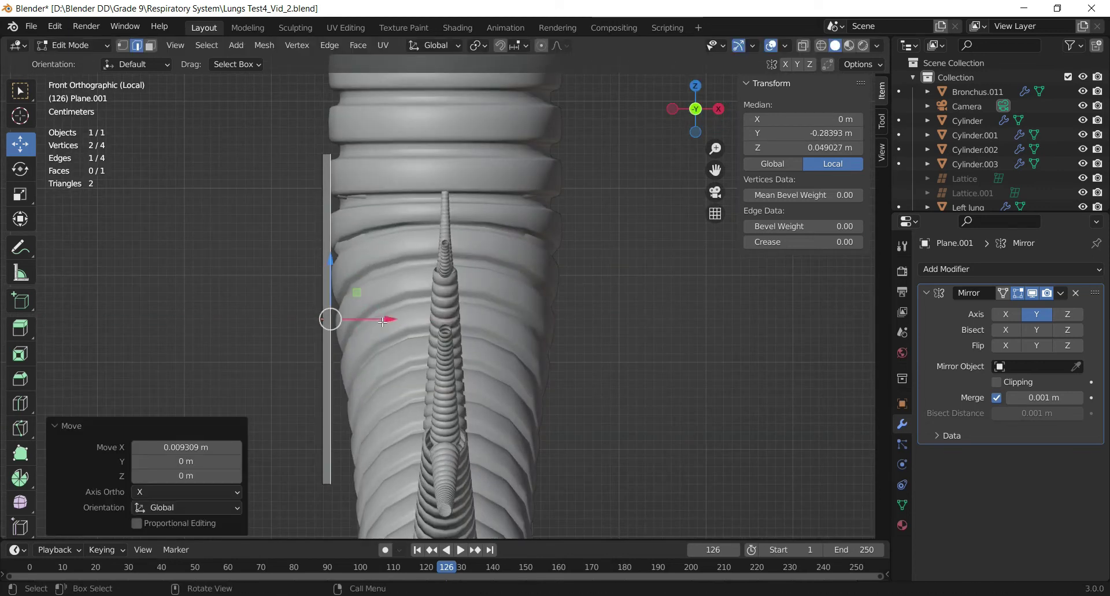
Extrude the outer edge about 0.041 m along X and move the new edge about 0.066 m outward along Y
{"action": "key", "text": "e"}
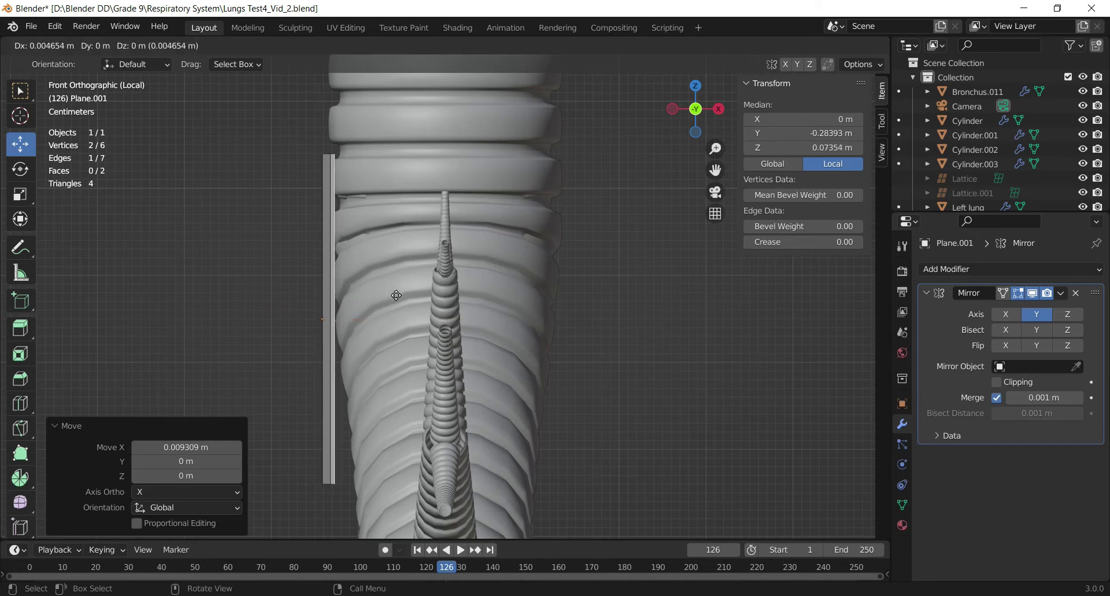
{"action": "left_click", "coordinate": [422, 294]}
{"action": "left_click", "coordinate": [673, 109]}
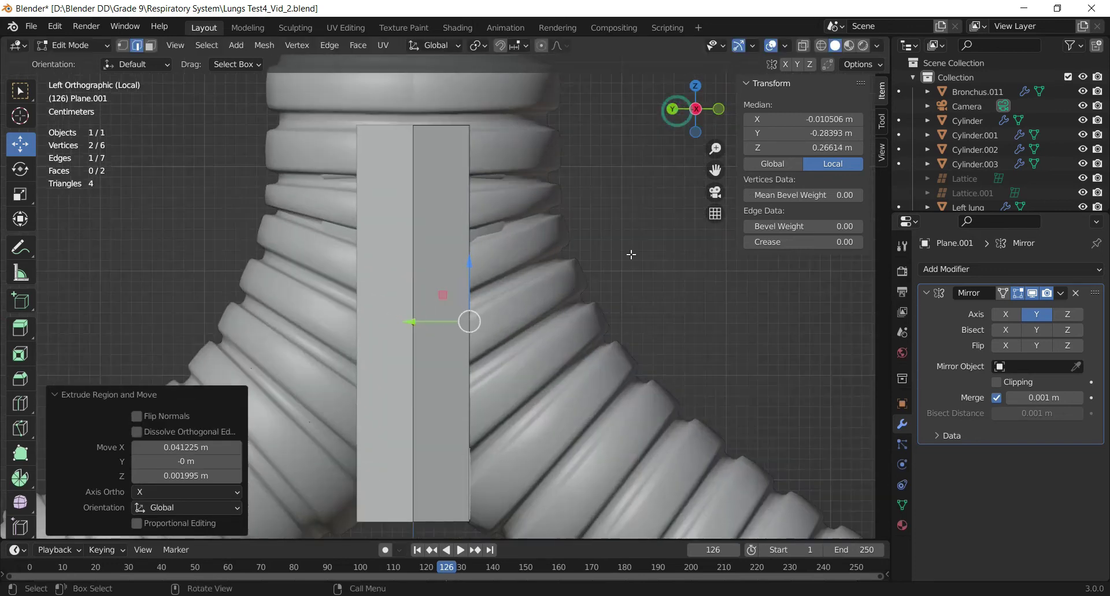
{"action": "left_click_drag", "start_coordinate": [429, 319], "coordinate": [538, 317]}
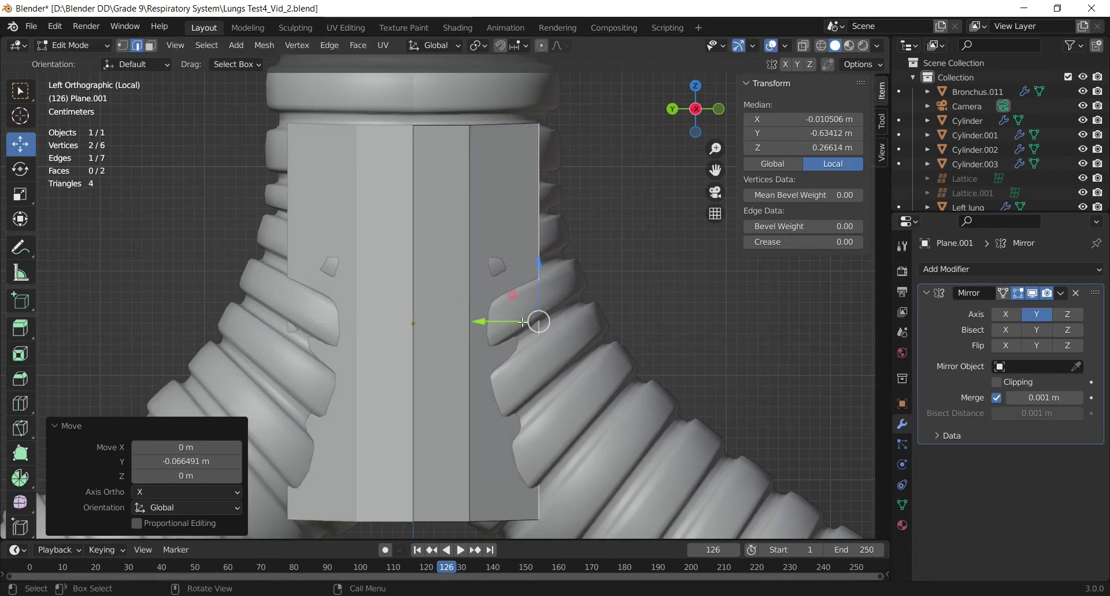
Move the extruded edge about -0.008 m along X and about 0.02 m further outward along Y
{"action": "left_click_drag", "start_coordinate": [706, 111], "coordinate": [720, 109]}
{"action": "left_click", "coordinate": [719, 109]}
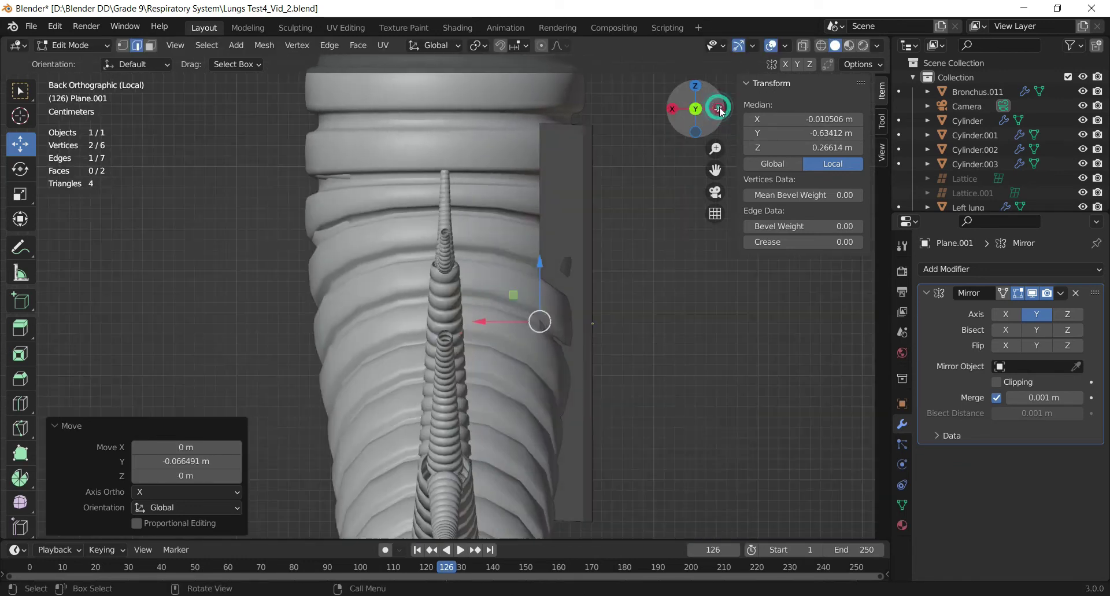
{"action": "left_click", "coordinate": [720, 106]}
{"action": "left_click", "coordinate": [720, 107]}
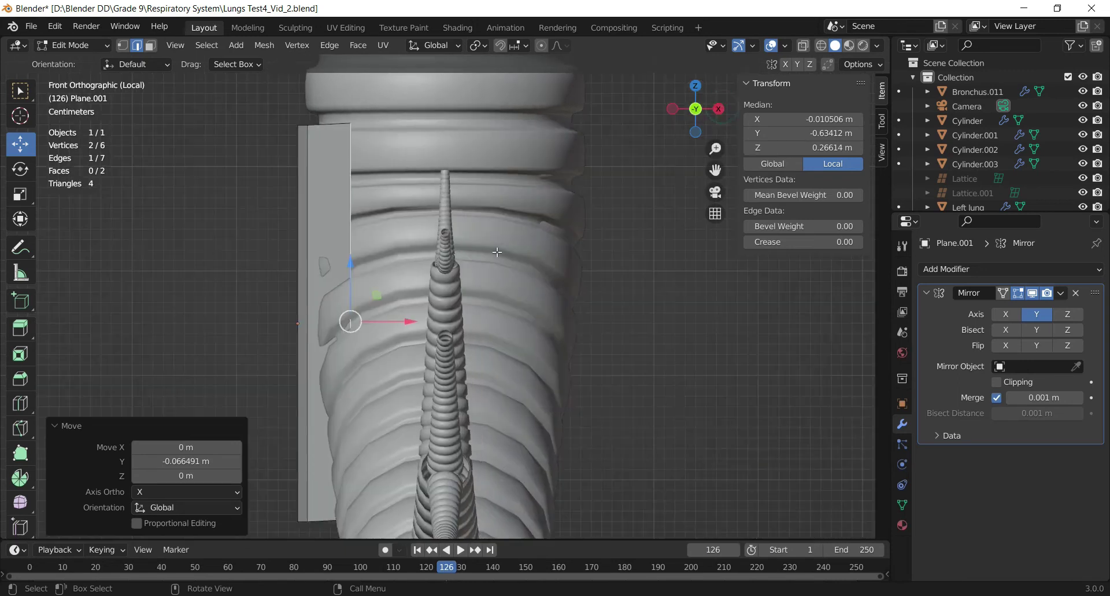
{"action": "left_click_drag", "start_coordinate": [408, 321], "coordinate": [399, 328]}
{"action": "left_click", "coordinate": [667, 110]}
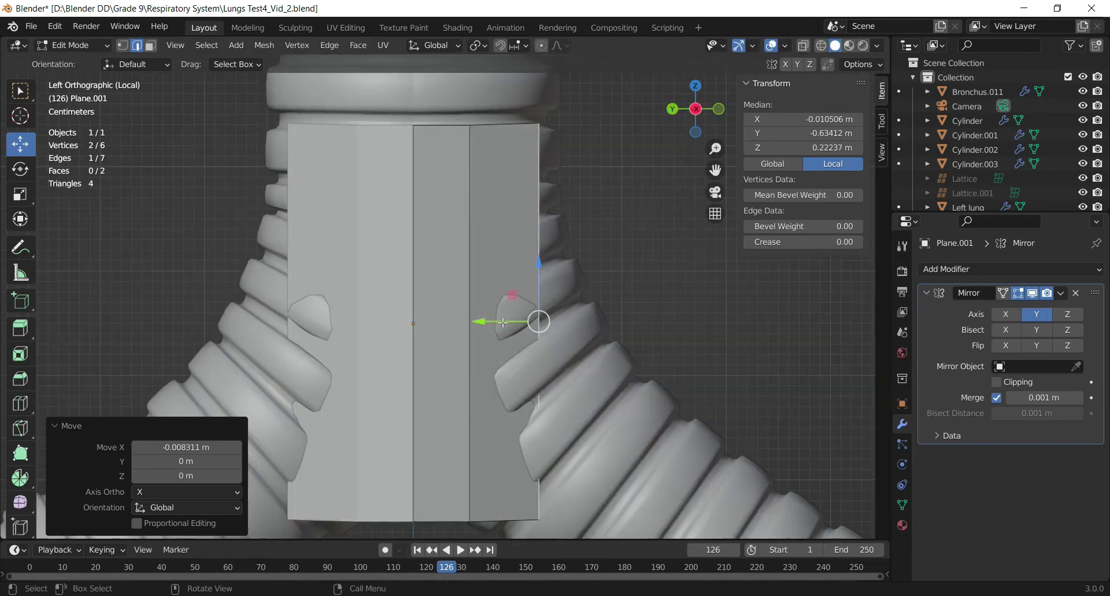
{"action": "key", "text": "g"}
{"action": "key", "text": "y"}
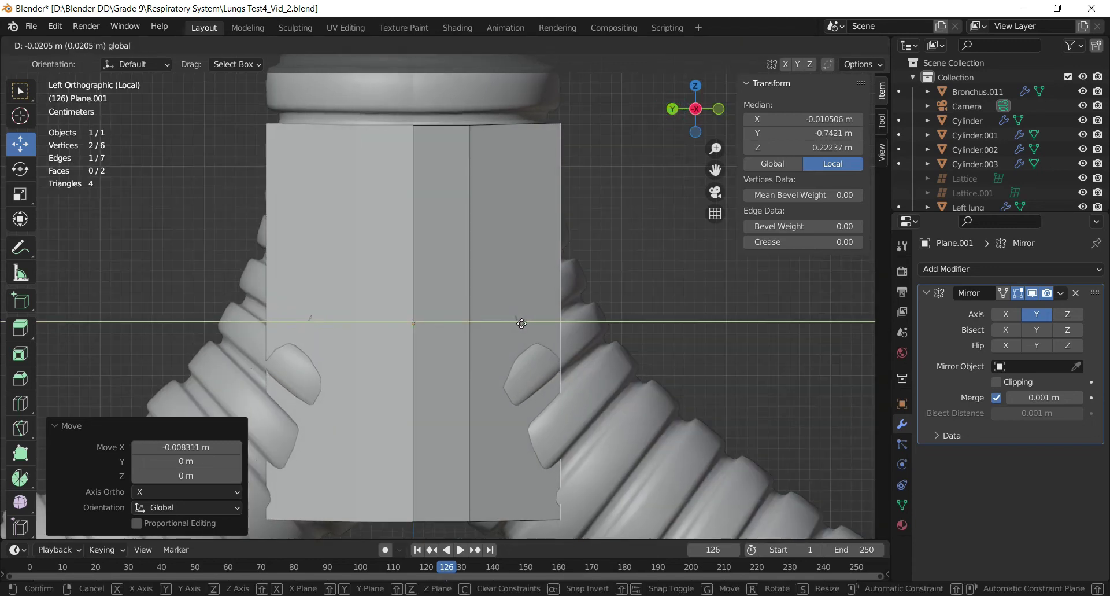
{"action": "left_click", "coordinate": [522, 323]}
Reselect the outermost edge and move it about -0.0105 m along X, clear of the bronchial rings
{"action": "key", "text": "alt+a"}
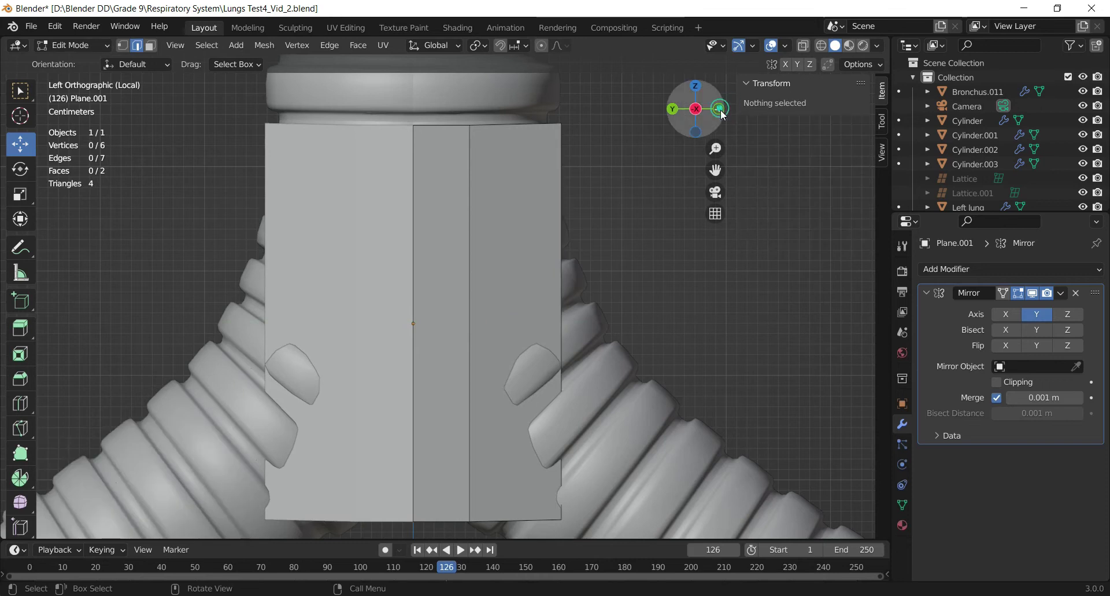
{"action": "left_click", "coordinate": [721, 109]}
{"action": "left_click", "coordinate": [341, 284]}
{"action": "left_click_drag", "start_coordinate": [396, 321], "coordinate": [383, 327]}
{"action": "left_click_drag", "start_coordinate": [691, 119], "coordinate": [774, 120]}
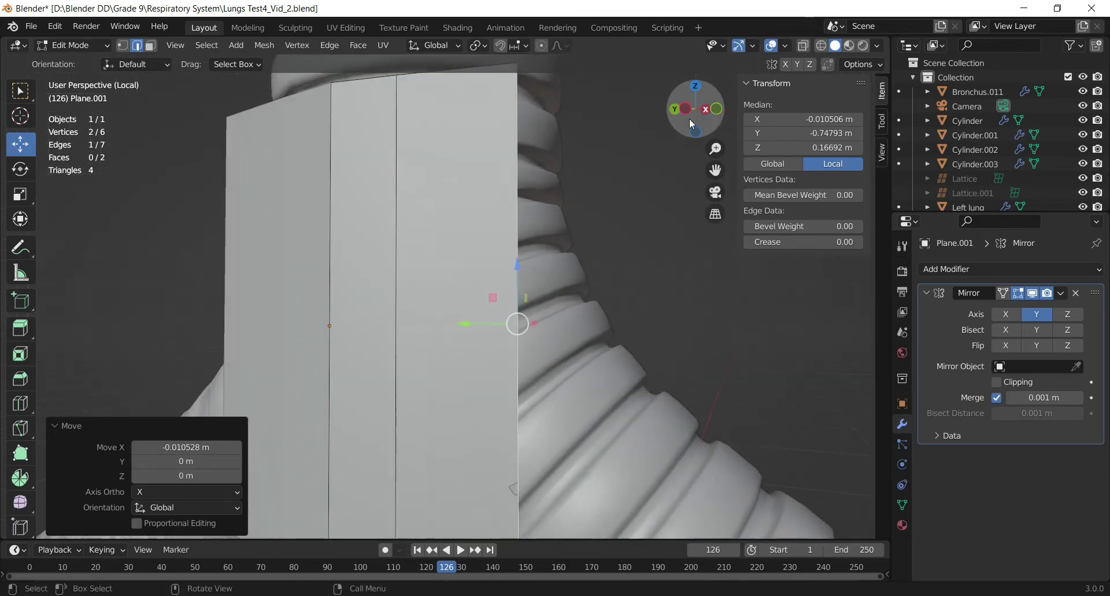
{"action": "left_click", "coordinate": [689, 118]}
{"action": "scroll", "coordinate": [581, 371], "scroll_direction": "down", "scroll_amount": 2}
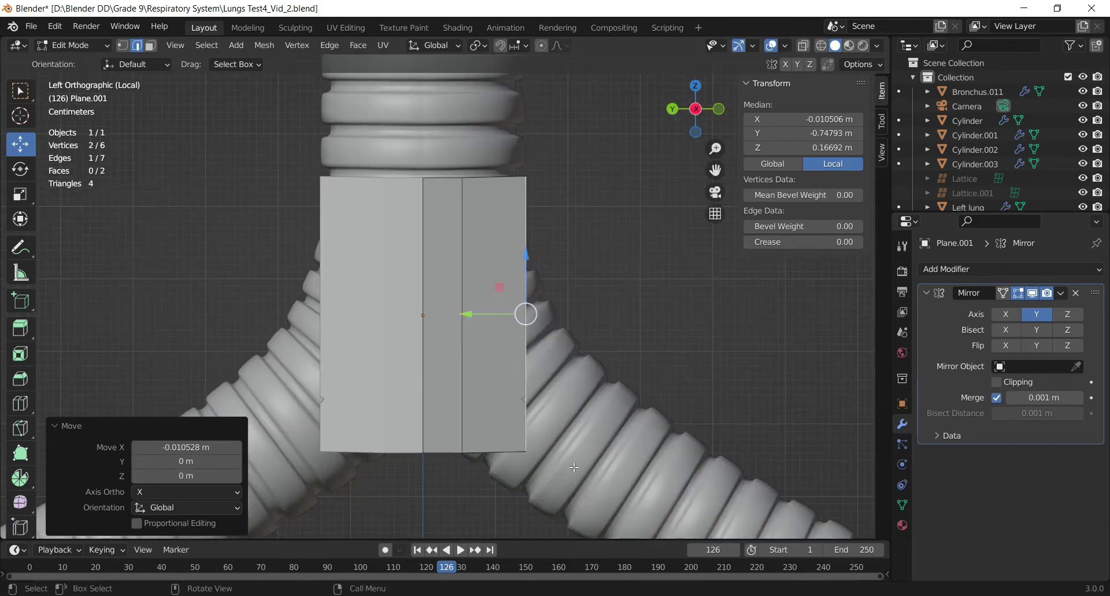
Raise the strip's lower outer corner vertex about 0.087 m along Z and lower the bottom centre vertex about 0.013 m
{"action": "key", "text": "1"}
{"action": "left_click", "coordinate": [527, 451]}
{"action": "left_click_drag", "start_coordinate": [524, 403], "coordinate": [530, 335]}
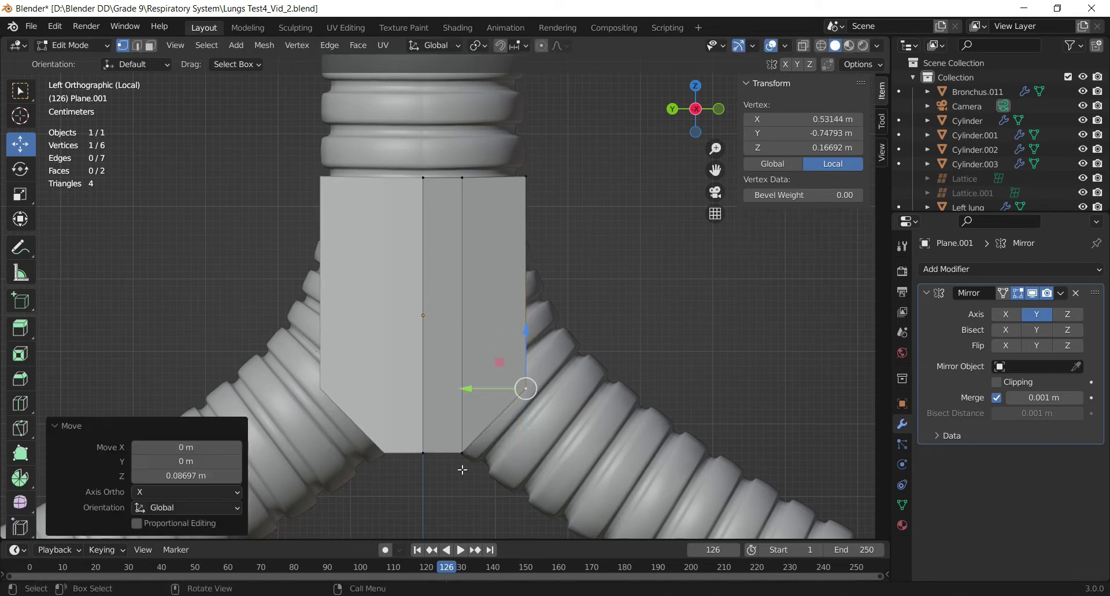
{"action": "left_click", "coordinate": [424, 453]}
{"action": "left_click_drag", "start_coordinate": [423, 404], "coordinate": [424, 412]}
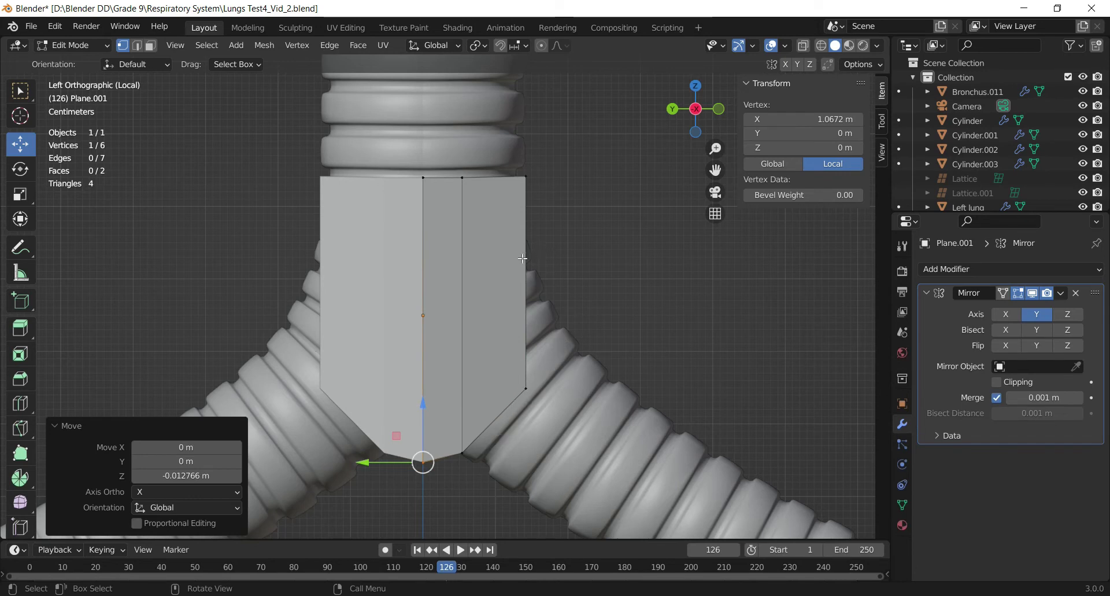
Narrow the mesh's upper edge by moving its outer corner vertex and the neighbouring vertex inward along Y
{"action": "left_click", "coordinate": [525, 176]}
{"action": "left_click_drag", "start_coordinate": [492, 177], "coordinate": [439, 175]}
{"action": "left_click", "coordinate": [461, 178]}
{"action": "left_click", "coordinate": [499, 176]}
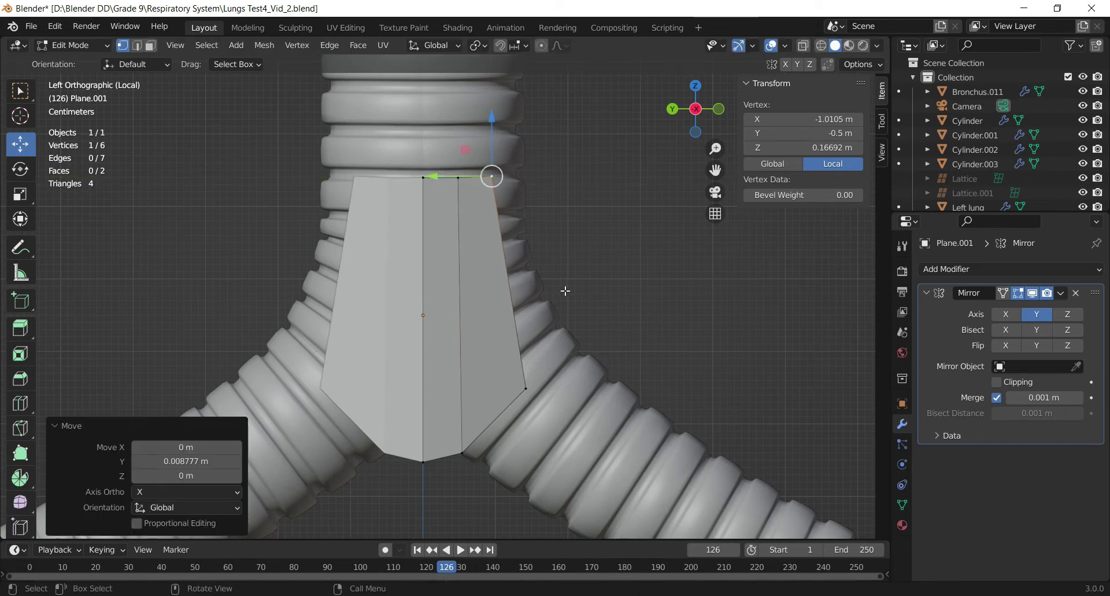
Extrude the upper outer vertex about 0.056 m inward along Y, and extrude the outer side edge about 0.052 m outward along Y
{"action": "key", "text": "e"}
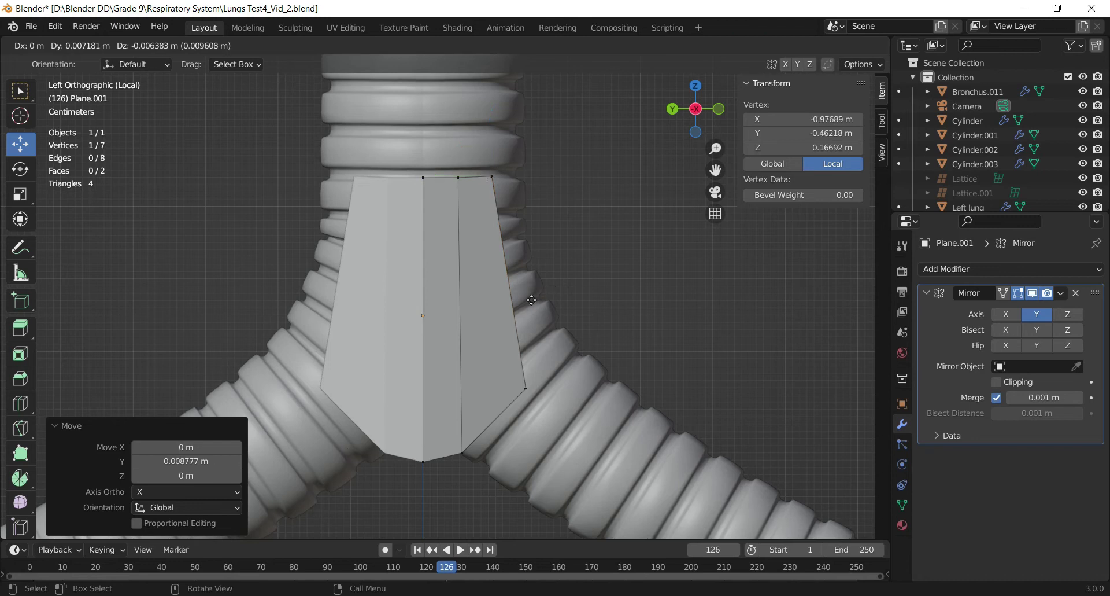
{"action": "left_click", "coordinate": [513, 282]}
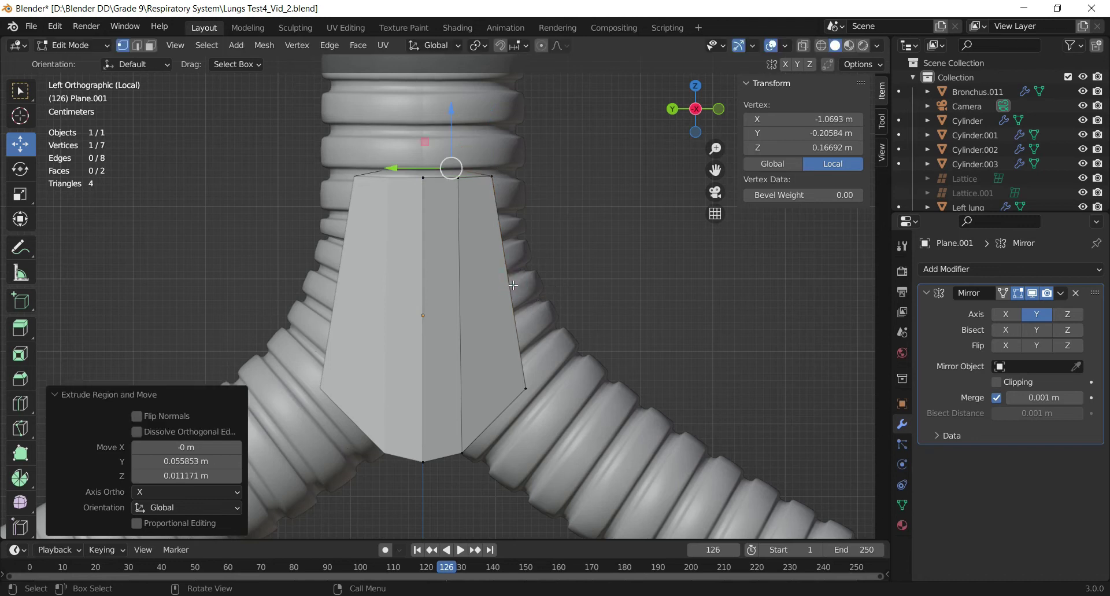
{"action": "key", "text": "2"}
{"action": "left_click", "coordinate": [512, 283]}
{"action": "key", "text": "e"}
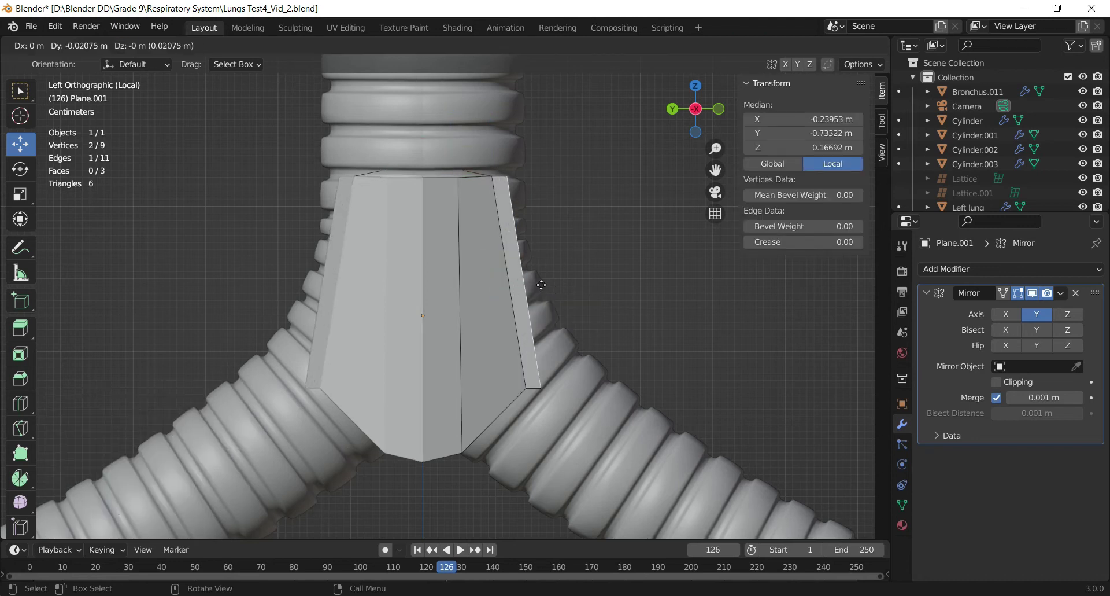
{"action": "left_click", "coordinate": [559, 282]}
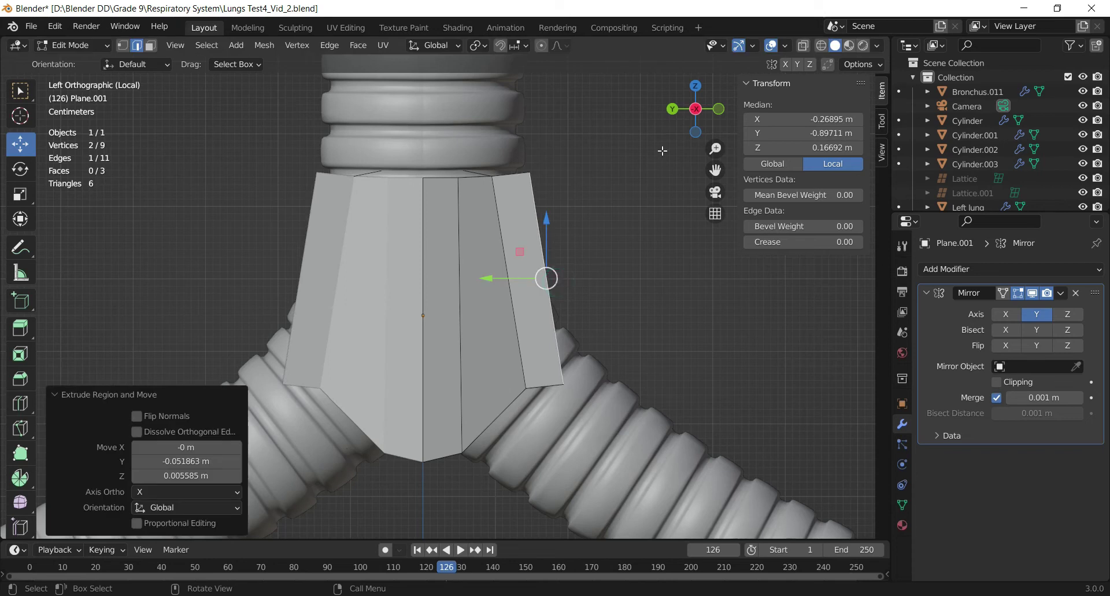
In front view, move the extruded edge about 0.026 m along X, -0.006 m along Z and another 0.008 m along X
{"action": "left_click", "coordinate": [719, 108]}
{"action": "left_click_drag", "start_coordinate": [396, 273], "coordinate": [417, 284]}
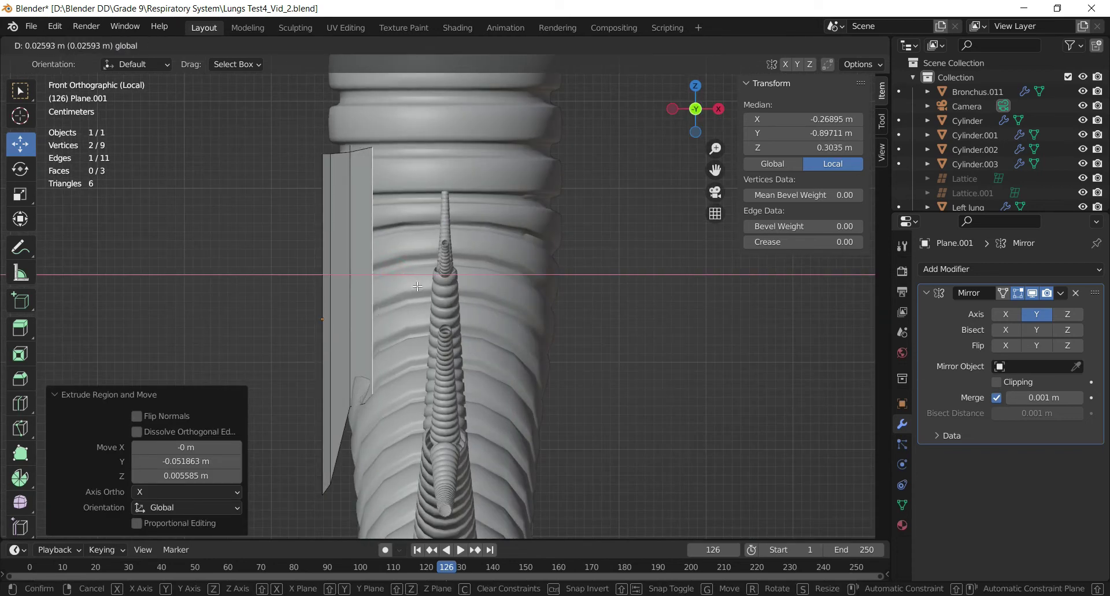
{"action": "left_click", "coordinate": [417, 286]}
{"action": "key", "text": "g"}
{"action": "key", "text": "z"}
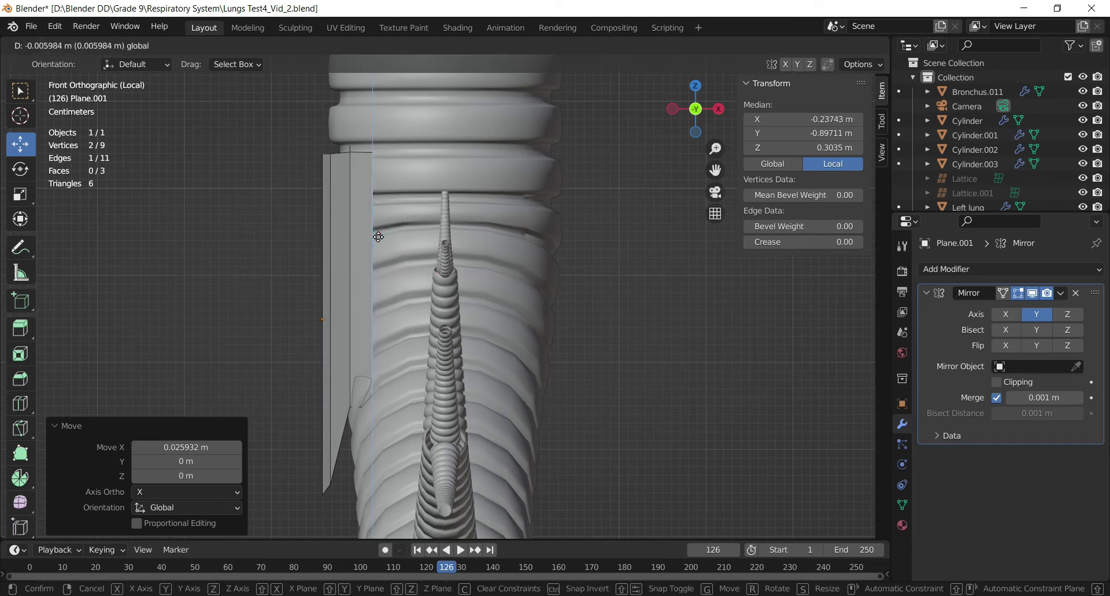
{"action": "left_click", "coordinate": [379, 237]}
{"action": "key", "text": "g"}
{"action": "key", "text": "x"}
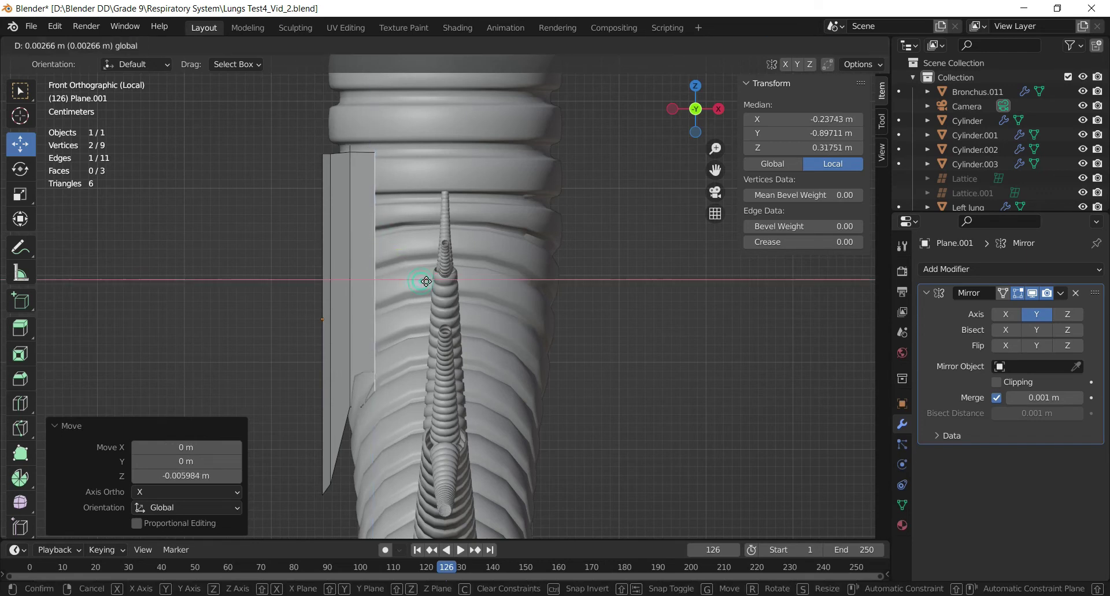
{"action": "left_click", "coordinate": [431, 281]}
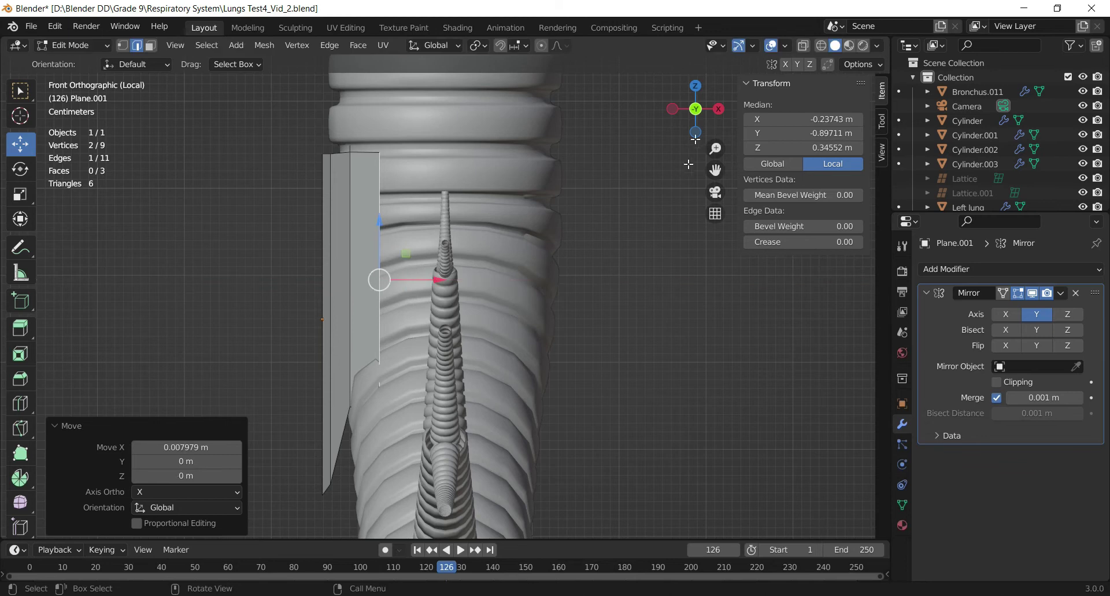
Move the extruded edge's lower vertex about 0.059 m up along Z and 0.003 m outward along Y
{"action": "left_click", "coordinate": [672, 109]}
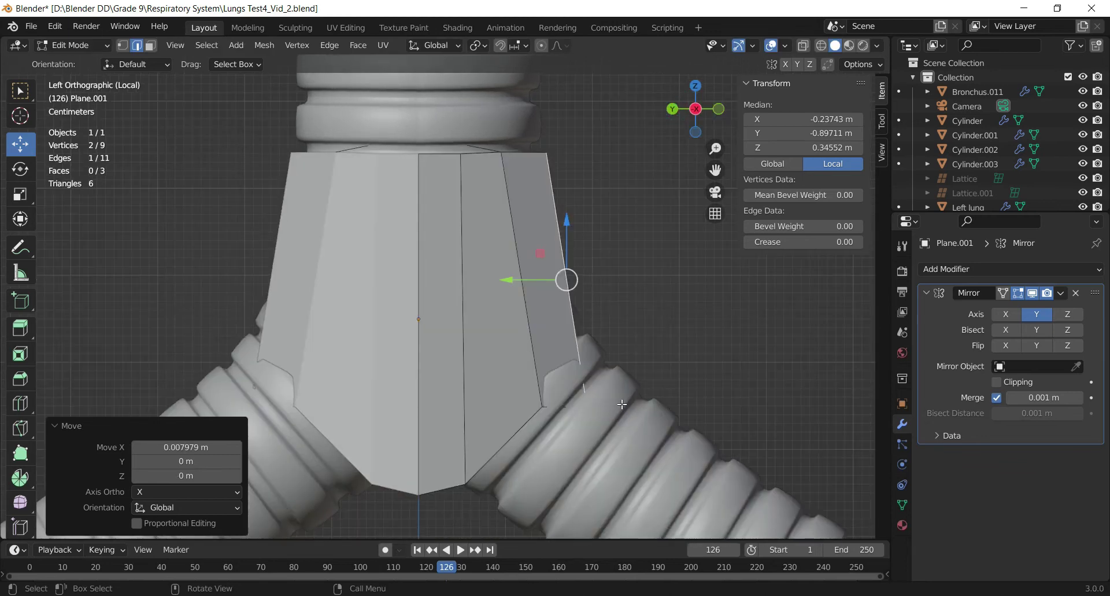
{"action": "key", "text": "1"}
{"action": "left_click", "coordinate": [584, 403]}
{"action": "key", "text": "z"}
{"action": "left_click", "coordinate": [587, 422]}
{"action": "key", "text": "z"}
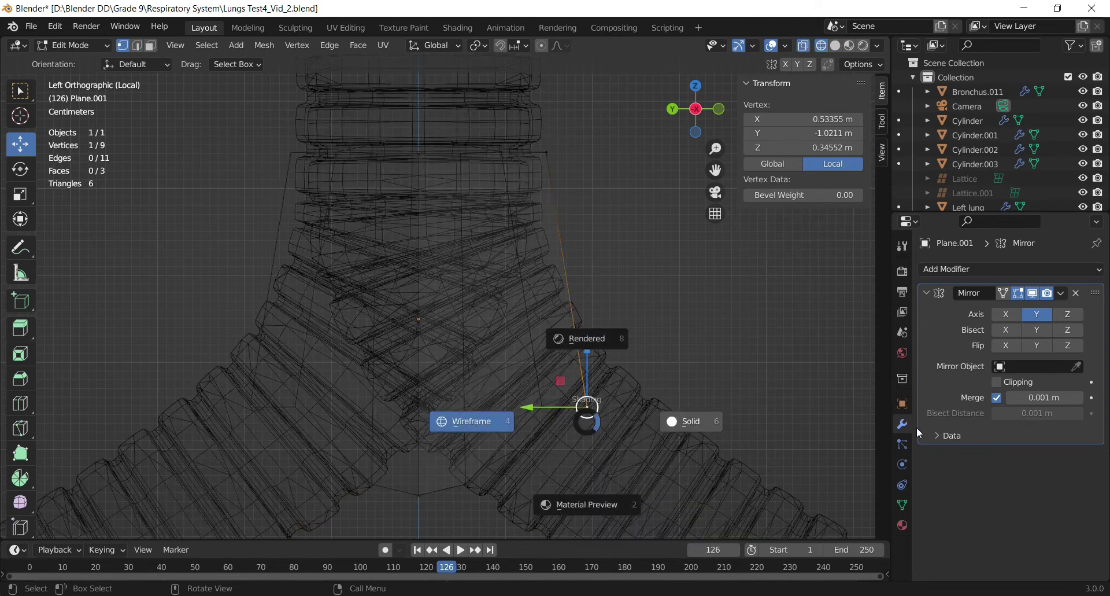
{"action": "left_click", "coordinate": [665, 424]}
{"action": "left_click_drag", "start_coordinate": [593, 400], "coordinate": [599, 351]}
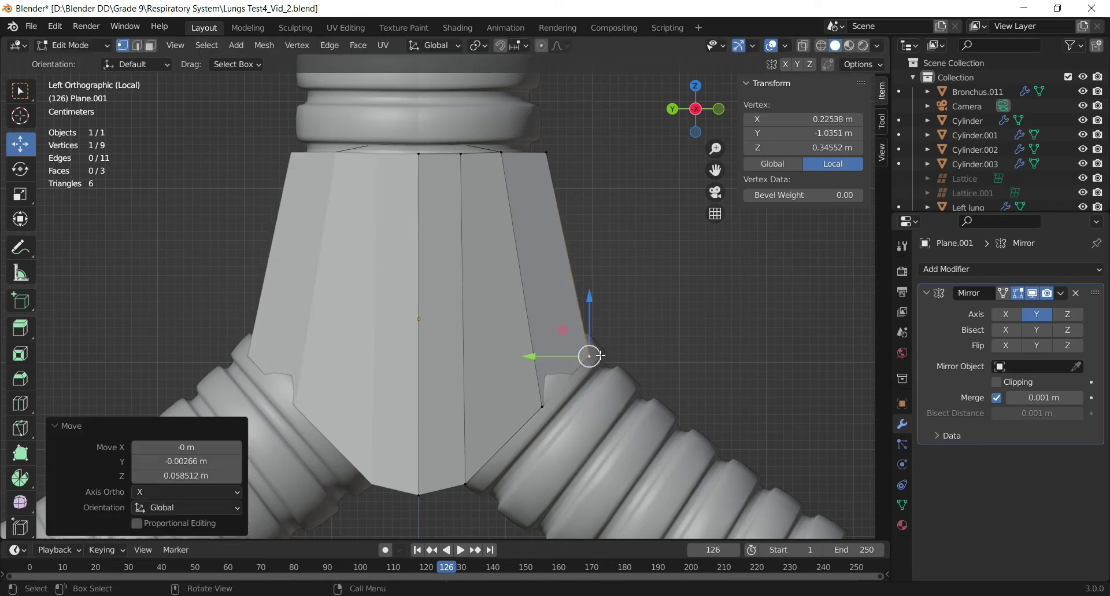
In front view, shift the outer edge's two end vertices slightly in -X, and move the neighbouring lower vertex about -0.004 m along X
{"action": "left_click", "coordinate": [718, 109]}
{"action": "left_click_drag", "start_coordinate": [438, 360], "coordinate": [423, 357]}
{"action": "left_click", "coordinate": [350, 406]}
{"action": "left_click_drag", "start_coordinate": [385, 405], "coordinate": [382, 405]}
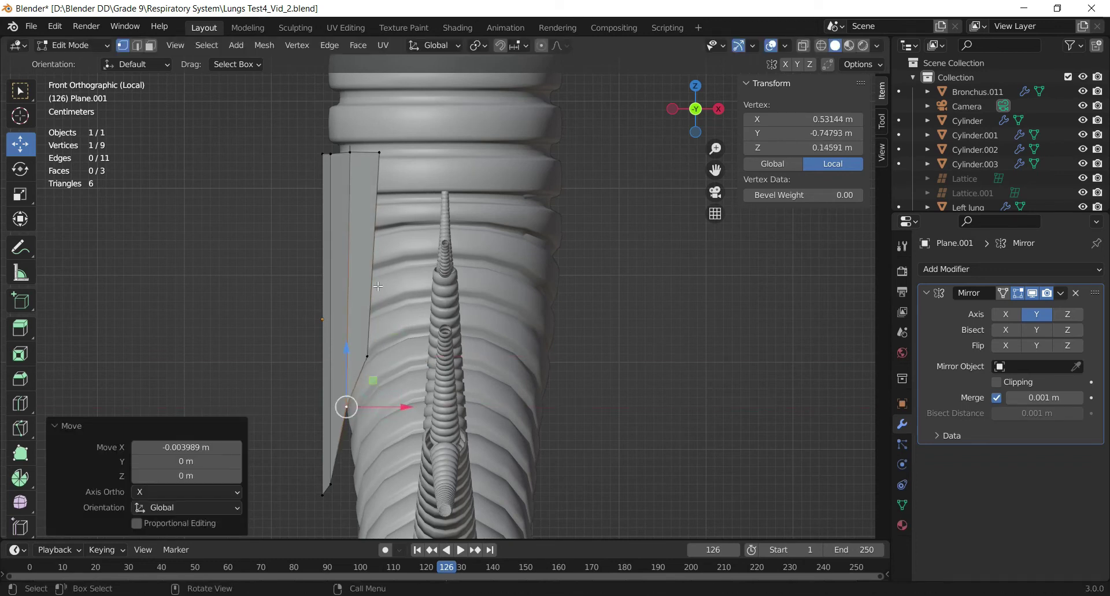
{"action": "left_click", "coordinate": [381, 153]}
{"action": "left_click_drag", "start_coordinate": [422, 154], "coordinate": [418, 153]}
Extrude the upper outer corner vertex twice with tiny offsets of about 0.002 m
{"action": "mouse_move", "coordinate": [693, 120]}
{"action": "left_mouse_down"}
{"action": "mouse_move", "coordinate": [717, 95]}
{"action": "mouse_move", "coordinate": [710, 130]}
{"action": "left_mouse_up"}
{"action": "key", "text": "e"}
{"action": "left_click", "coordinate": [370, 352]}
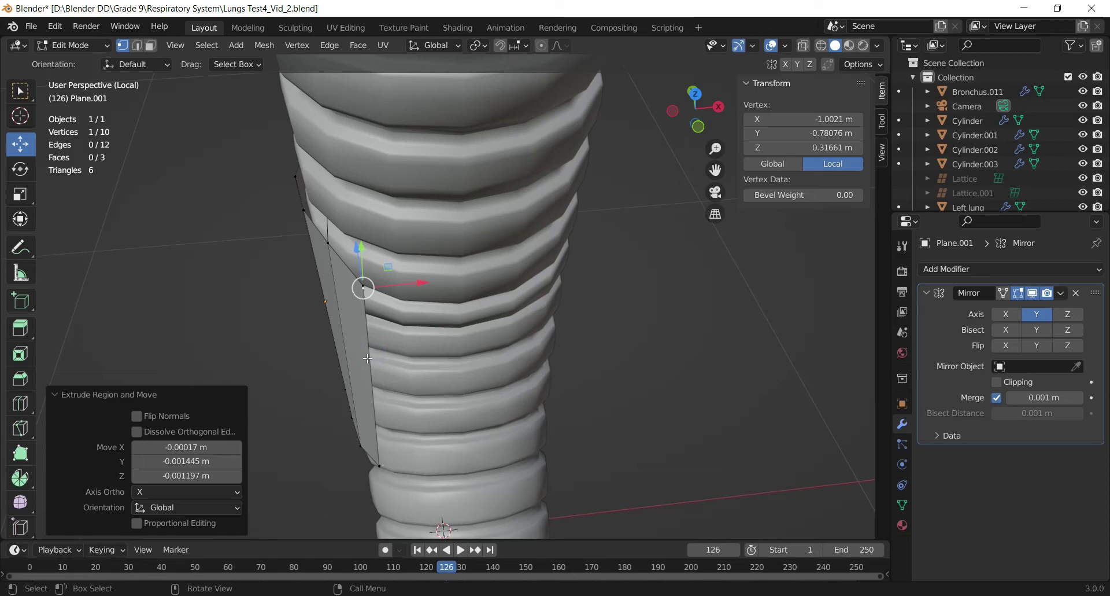
{"action": "key", "text": "e"}
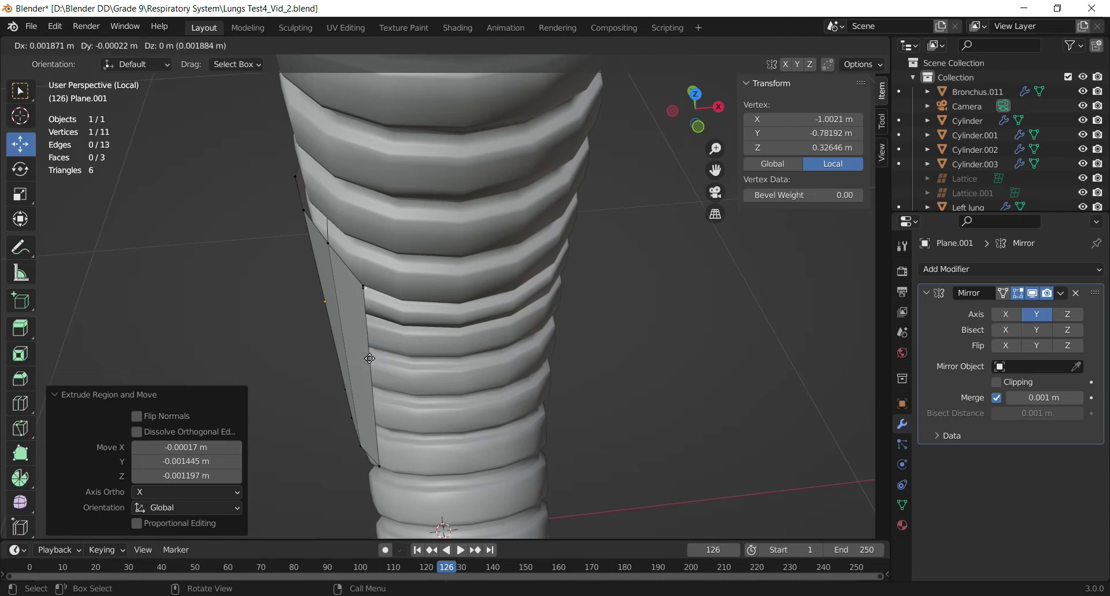
{"action": "left_click", "coordinate": [370, 358]}
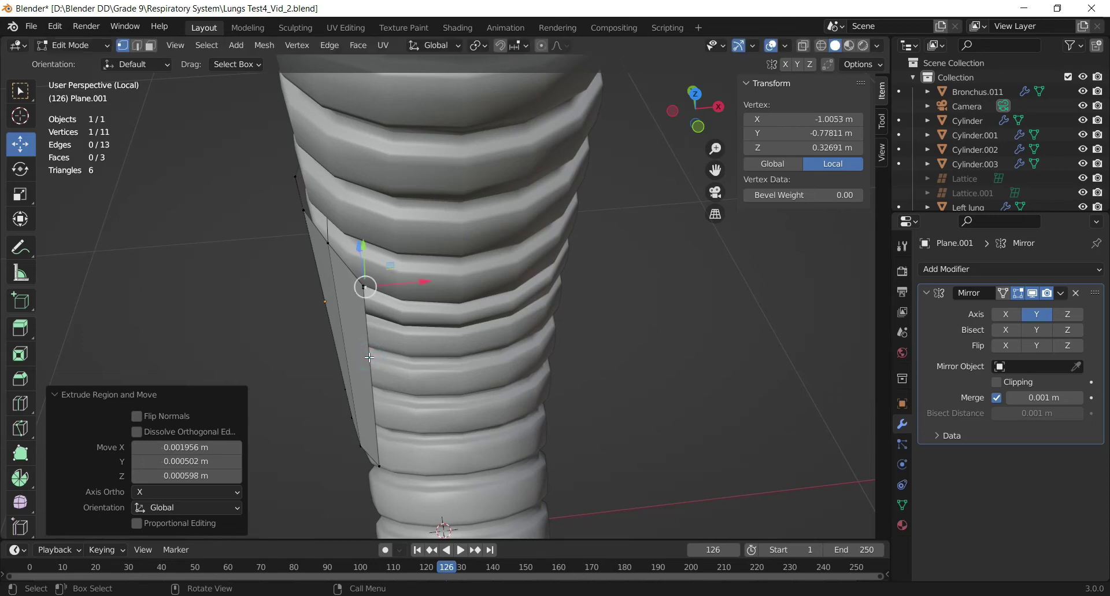
Extrude the outer side edge around the trachea by about 0.048 m in X, -0.021 m in Y and -0.012 m in Z
{"action": "key", "text": "2"}
{"action": "left_click", "coordinate": [372, 384]}
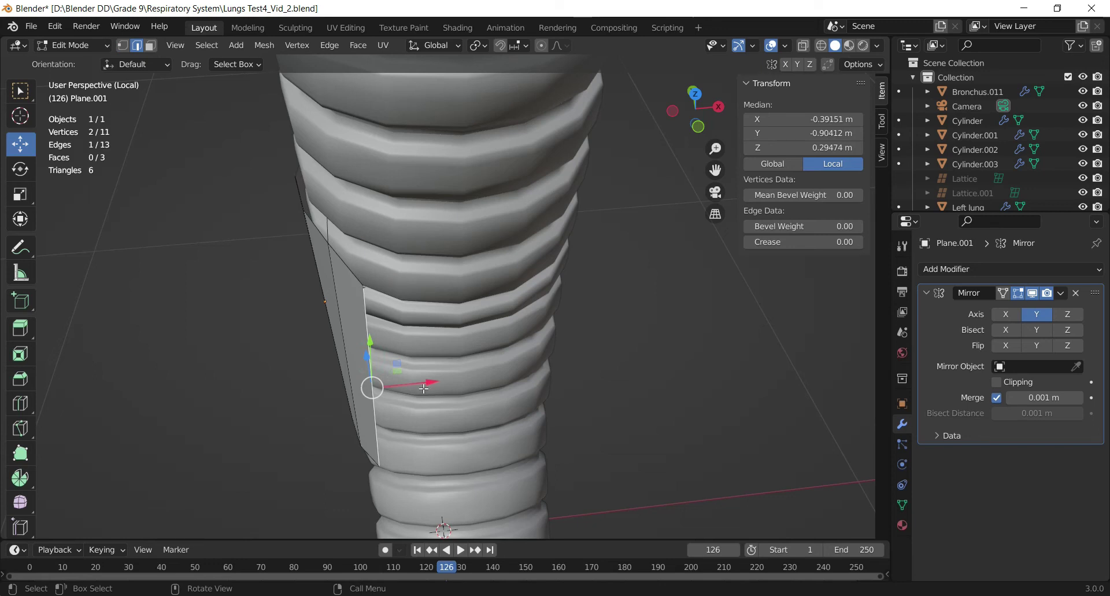
{"action": "key", "text": "e"}
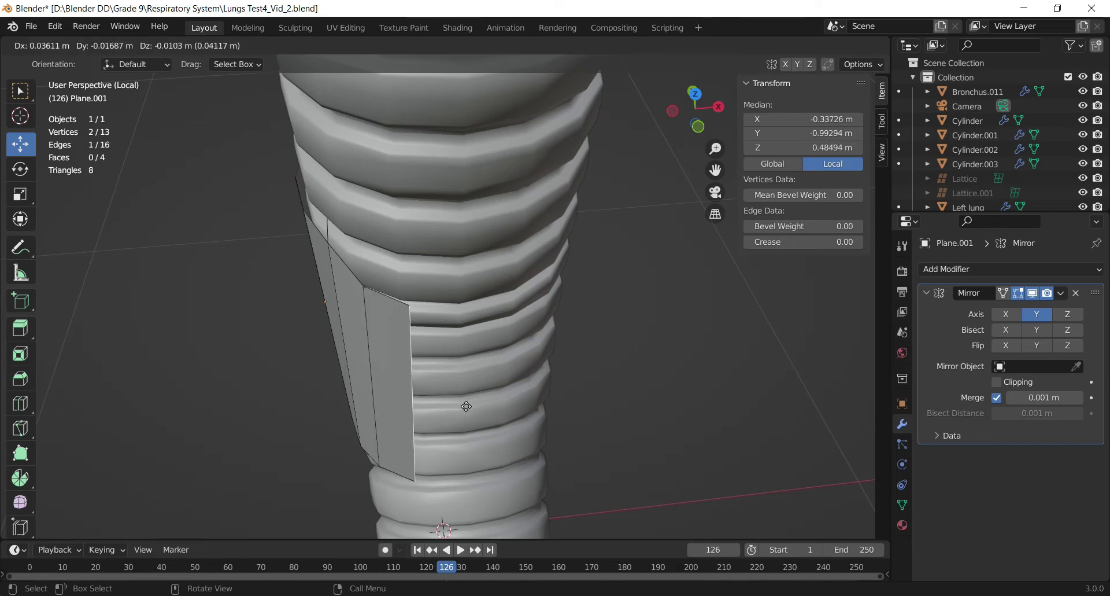
{"action": "left_click", "coordinate": [478, 399]}
Raise the newly extruded outer edge about 0.014 m along Z in front view
{"action": "mouse_move", "coordinate": [711, 126]}
{"action": "left_mouse_down"}
{"action": "mouse_move", "coordinate": [694, 141]}
{"action": "mouse_move", "coordinate": [699, 112]}
{"action": "left_mouse_up"}
{"action": "left_click", "coordinate": [674, 113]}
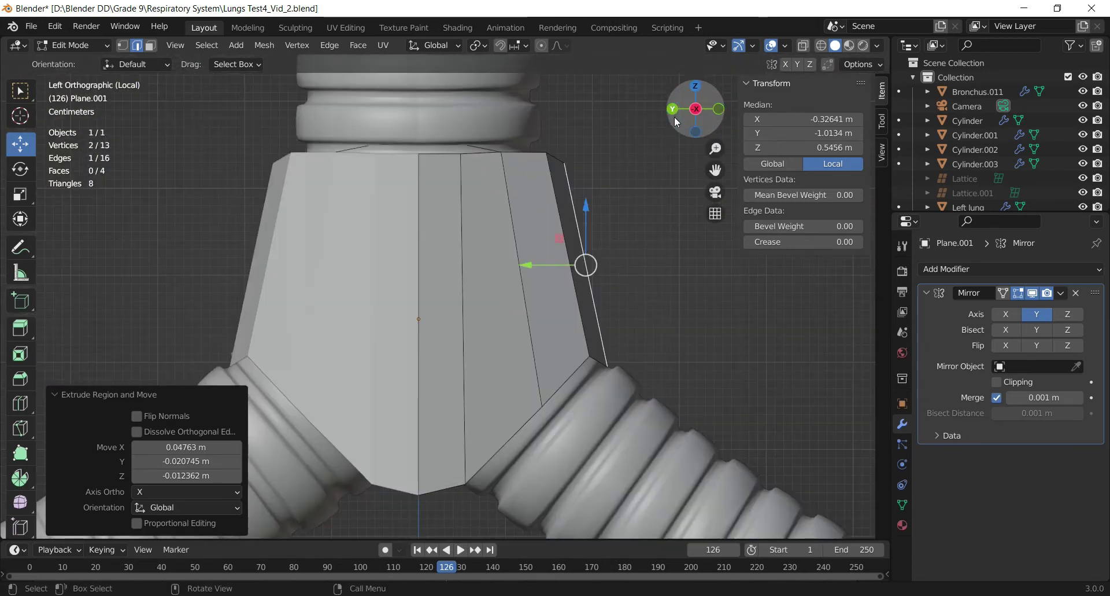
{"action": "left_click", "coordinate": [719, 110]}
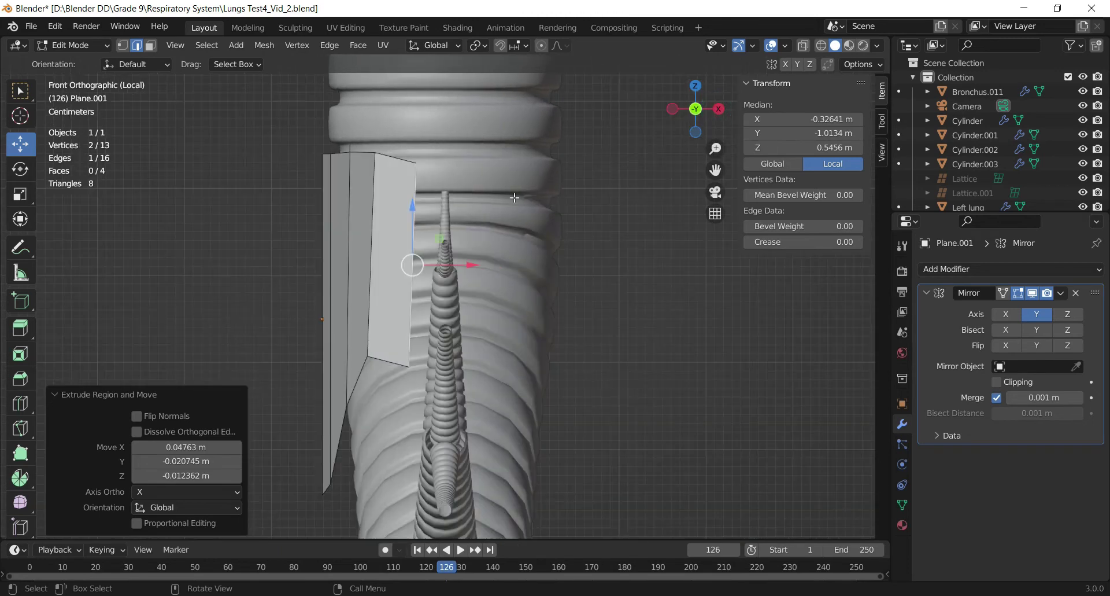
{"action": "left_click_drag", "start_coordinate": [412, 218], "coordinate": [413, 204]}
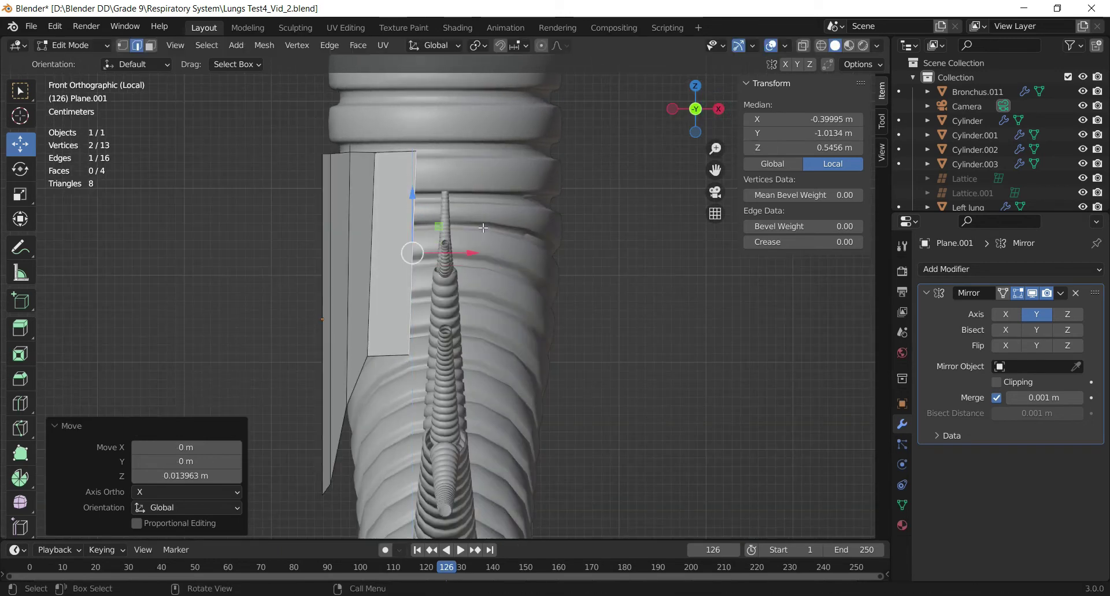
Move the outer edge's lower vertex about 0.009 m along X and 0.027 m up along Z
{"action": "scroll", "coordinate": [443, 251], "scroll_direction": "up", "scroll_amount": 2}
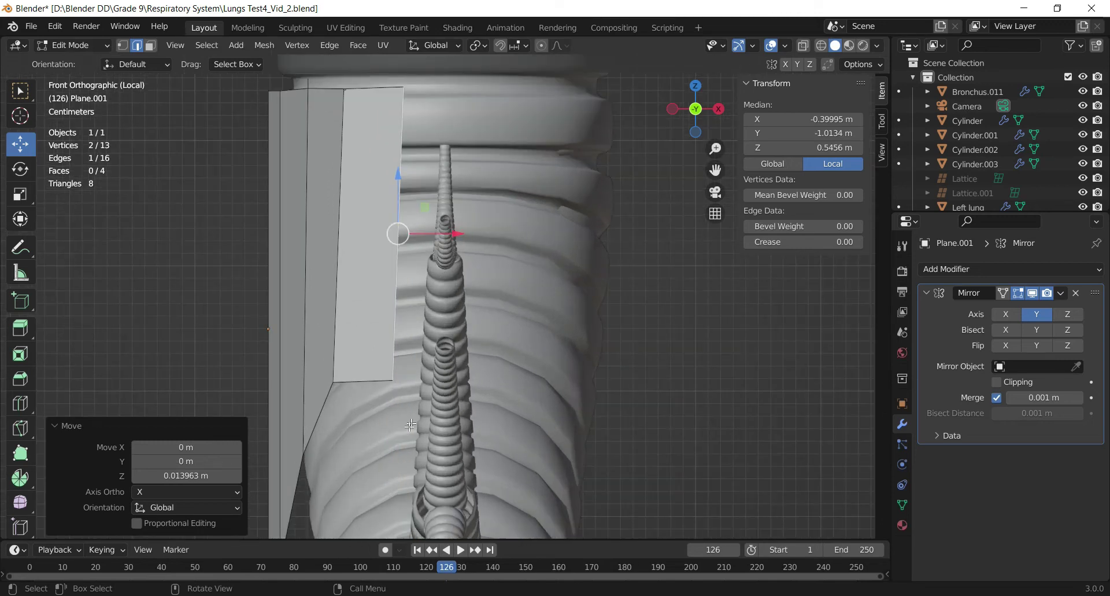
{"action": "key", "text": "1"}
{"action": "left_click", "coordinate": [391, 380]}
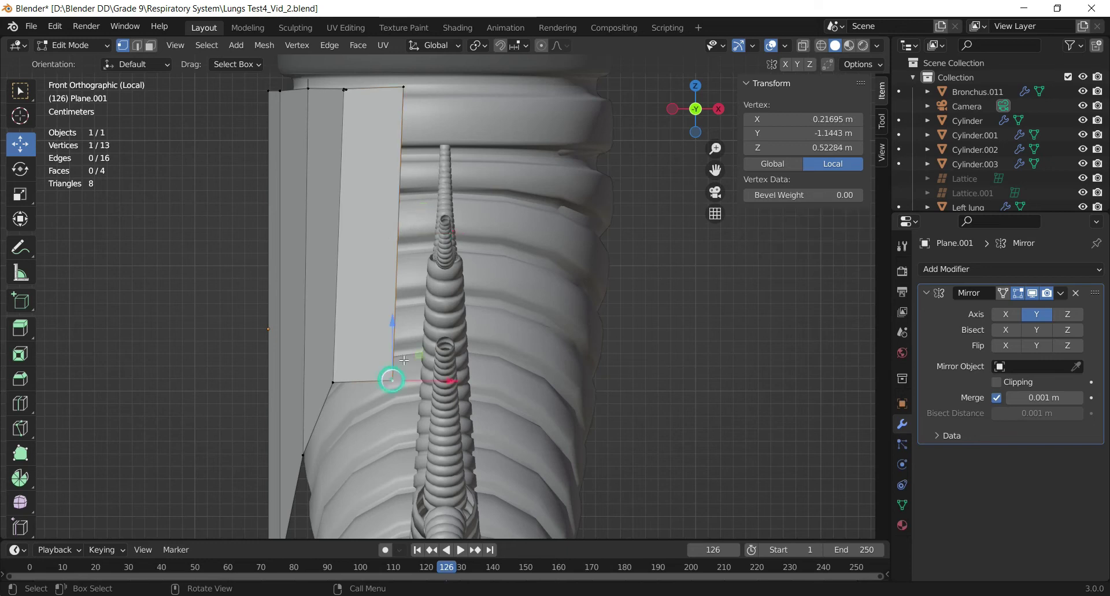
{"action": "key", "text": "g"}
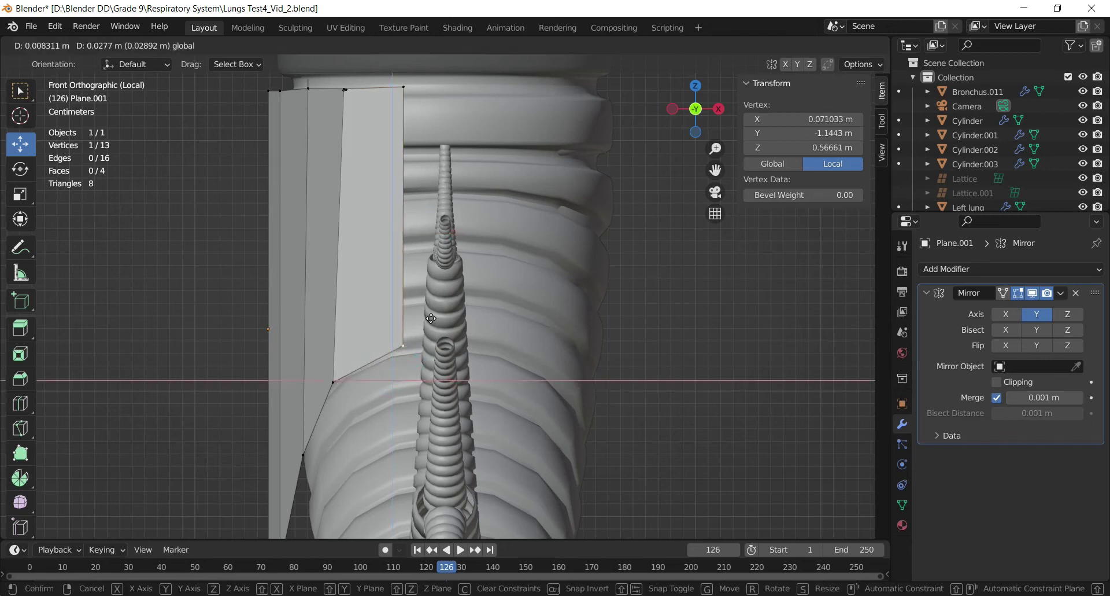
{"action": "left_click", "coordinate": [430, 318]}
{"action": "scroll", "coordinate": [431, 296], "scroll_direction": "down", "scroll_amount": 1}
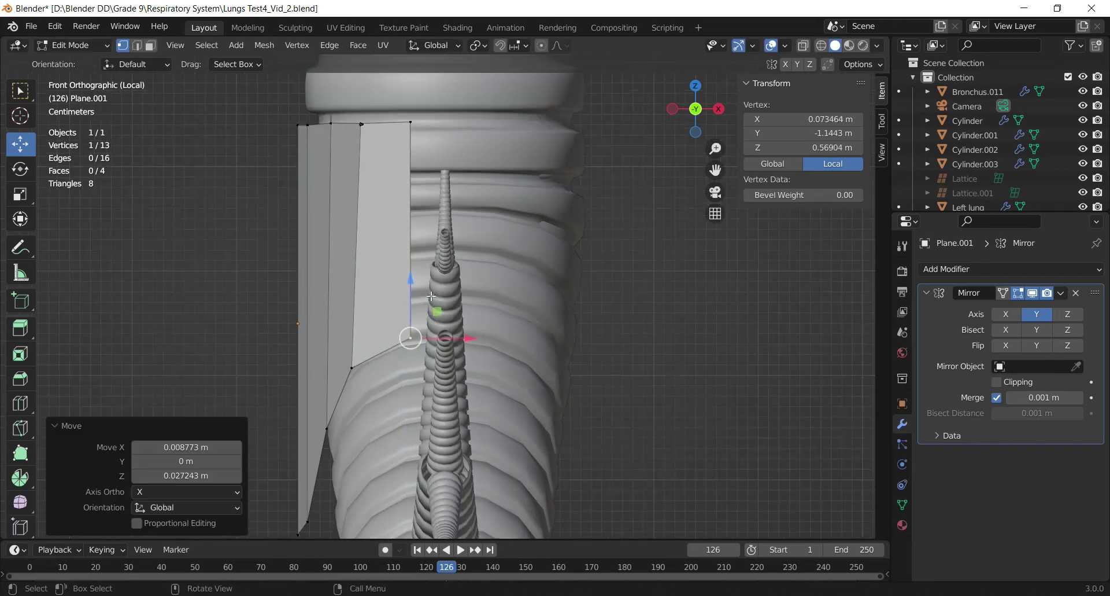
Select the three overlapping vertices at the upper corner between the two outermost faces and merge them at center
{"action": "key", "text": "2"}
{"action": "left_click", "coordinate": [409, 214]}
{"action": "left_click_drag", "start_coordinate": [721, 128], "coordinate": [726, 166]}
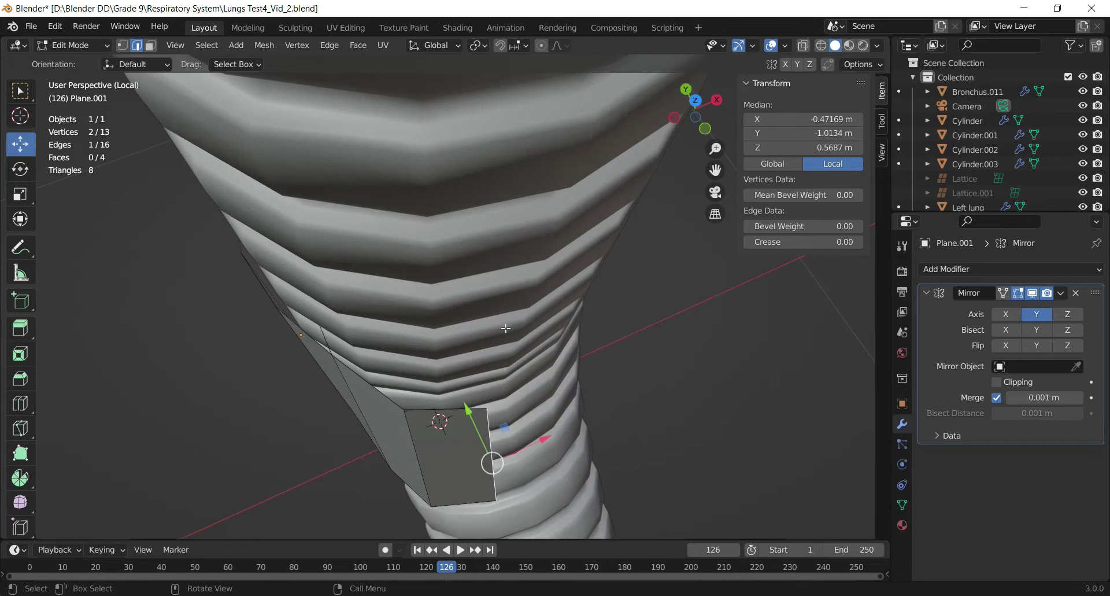
{"action": "key", "text": "1"}
{"action": "left_click", "coordinate": [407, 412]}
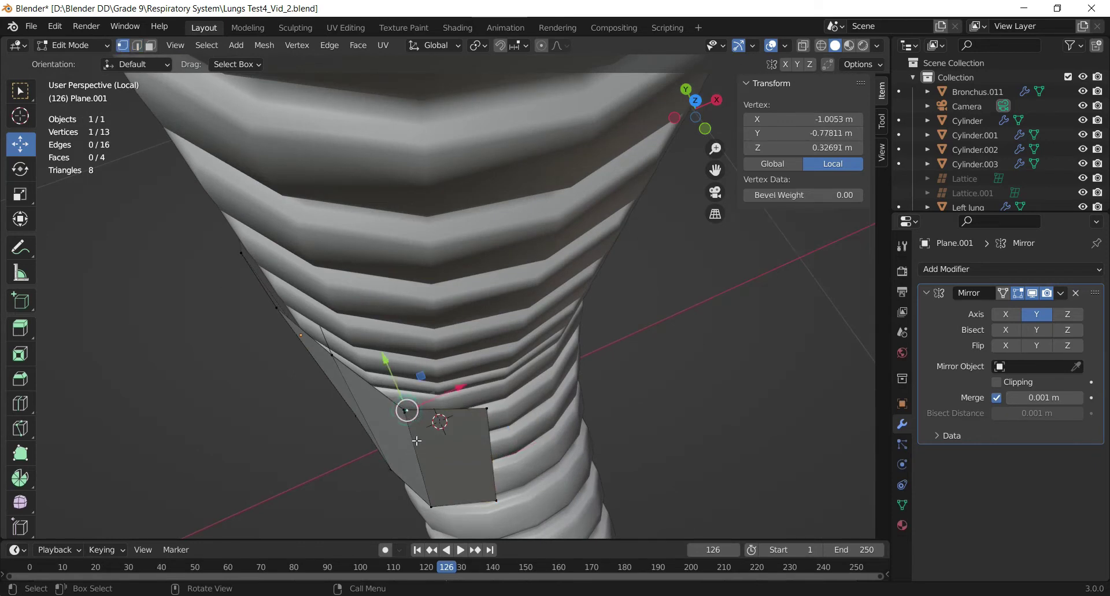
{"action": "scroll", "coordinate": [413, 415], "scroll_direction": "up", "scroll_amount": 2}
{"action": "left_click_drag", "start_coordinate": [718, 173], "coordinate": [755, 74]}
{"action": "scroll", "coordinate": [433, 365], "scroll_direction": "up", "scroll_amount": 2}
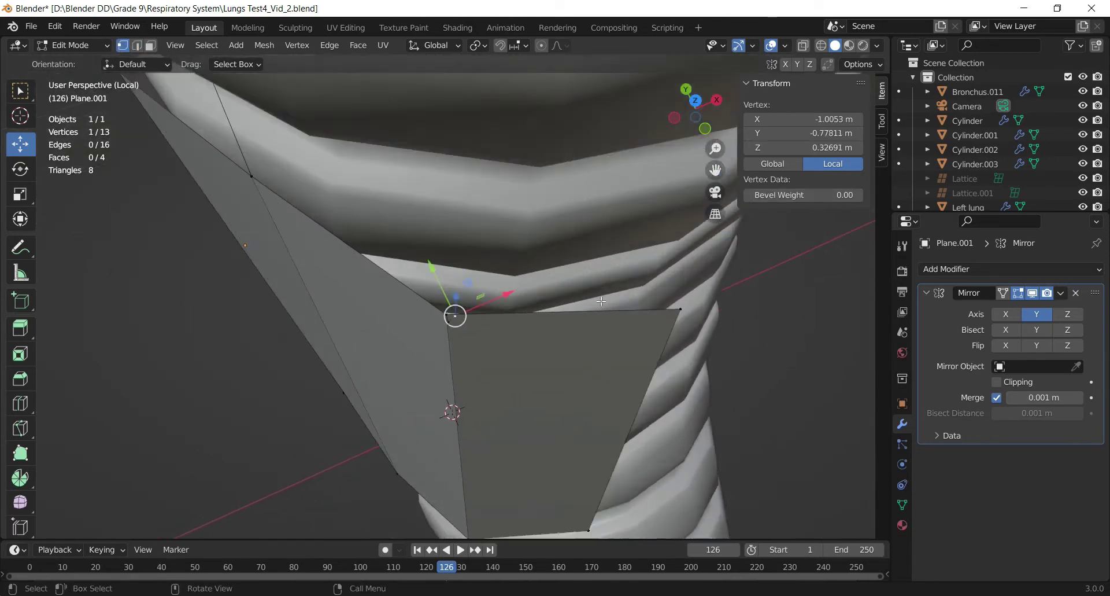
{"action": "scroll", "coordinate": [455, 355], "scroll_direction": "up", "scroll_amount": 1}
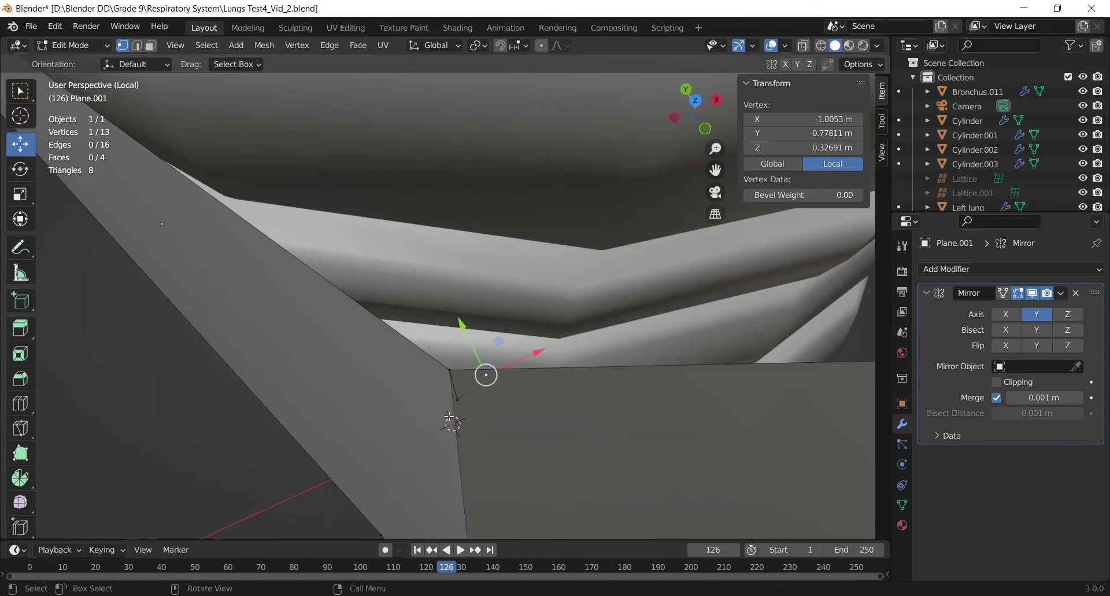
{"action": "left_click", "coordinate": [427, 440], "text": "ctrl"}
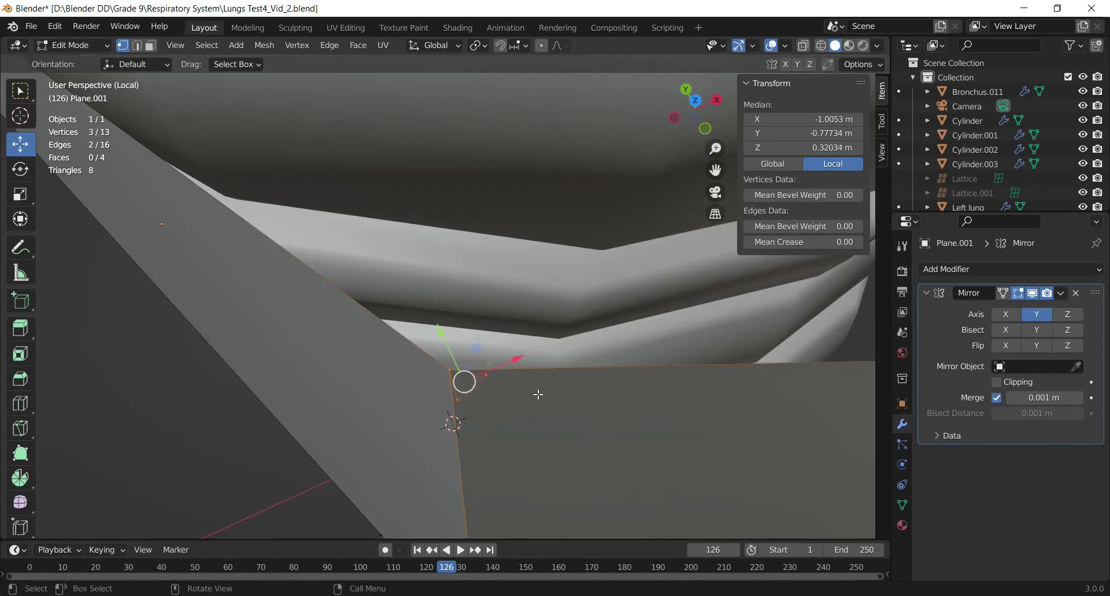
{"action": "key", "text": "m"}
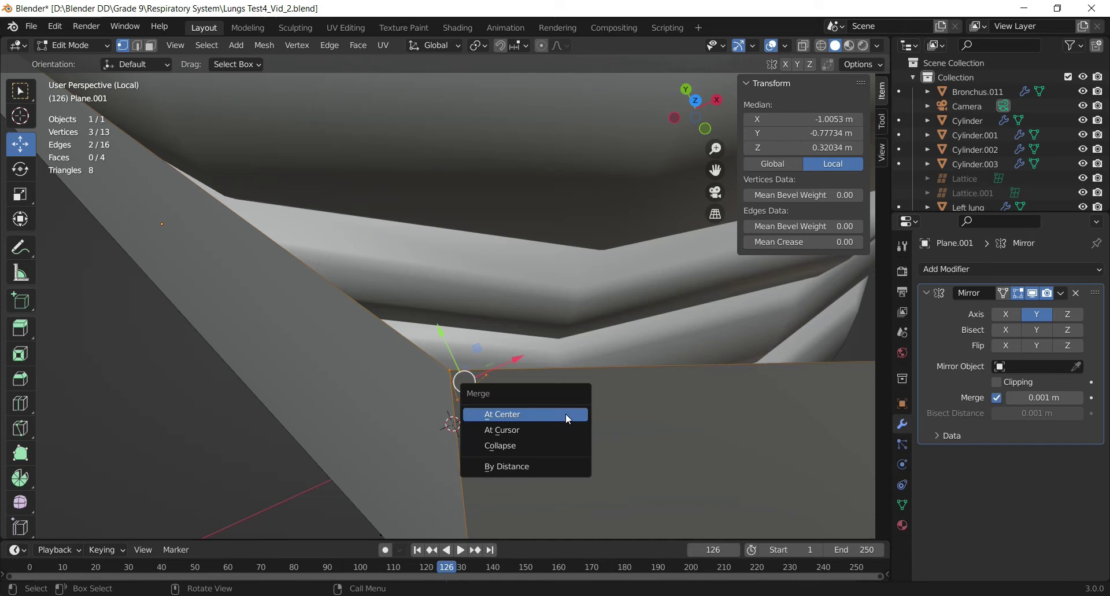
{"action": "left_click", "coordinate": [565, 413]}
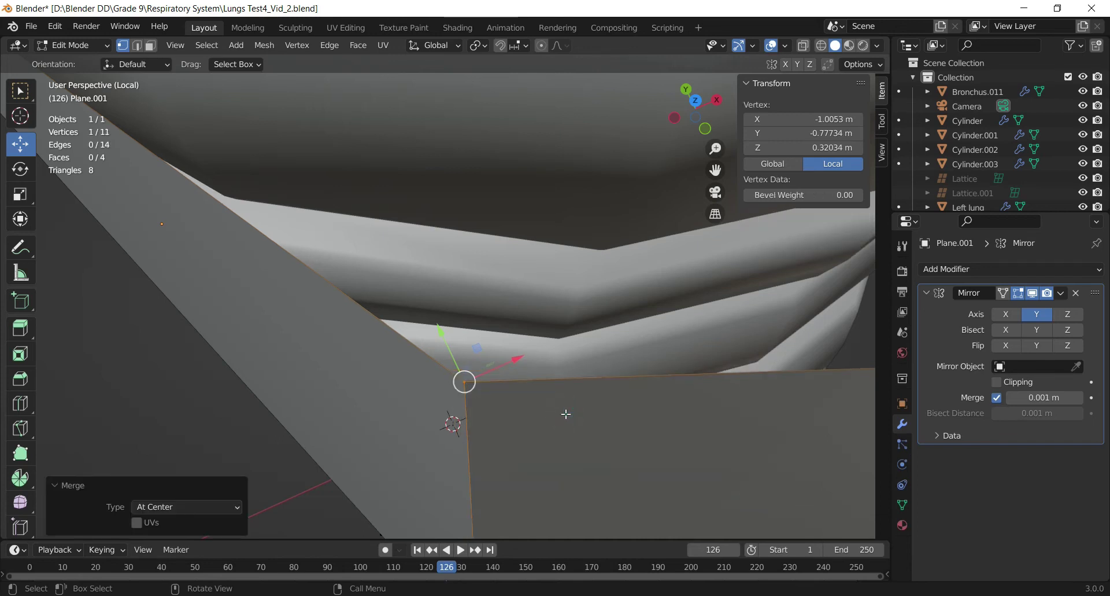
Move the merged upper corner vertex and the upper vertex beside it horizontally in the XY plane, fitting them closer to the trachea
{"action": "scroll", "coordinate": [566, 412], "scroll_direction": "down", "scroll_amount": 4}
{"action": "scroll", "coordinate": [455, 297], "scroll_direction": "up", "scroll_amount": 2}
{"action": "key", "text": "g"}
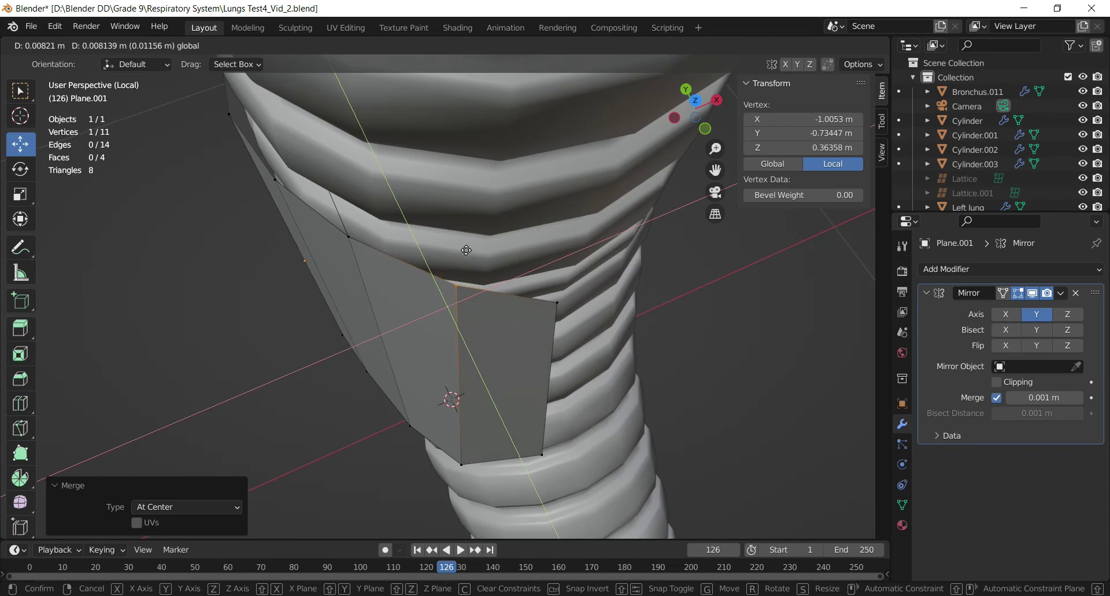
{"action": "left_click", "coordinate": [434, 250]}
{"action": "left_click", "coordinate": [355, 244]}
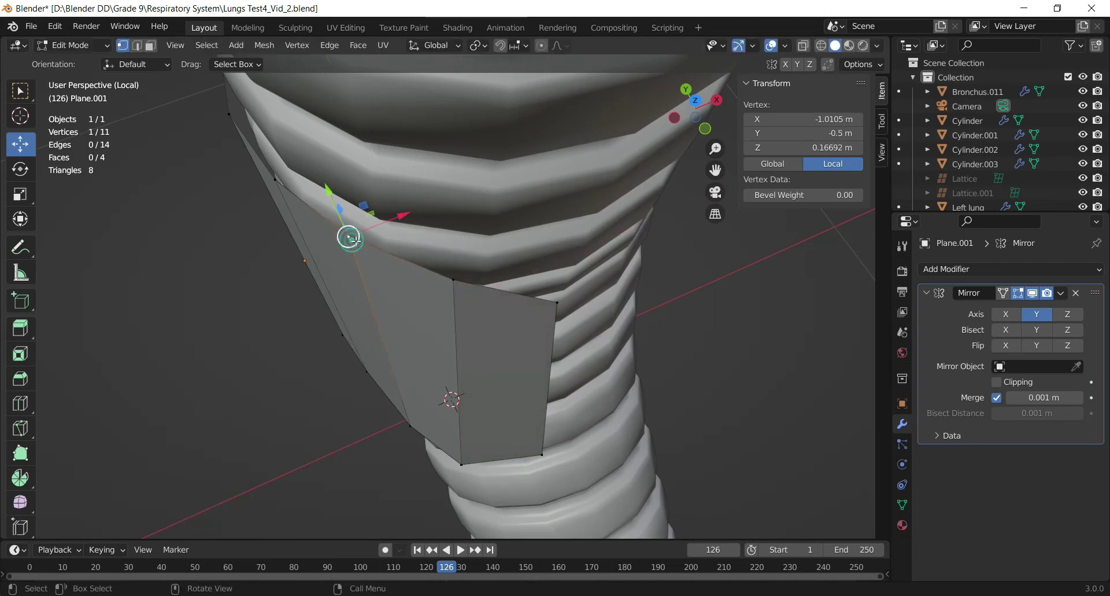
{"action": "key", "text": "g"}
{"action": "key", "text": "shift+z"}
{"action": "left_click", "coordinate": [365, 207]}
Move the outermost upper vertex about 0.019 m along Y against the trachea and lower it slightly along Z
{"action": "left_click", "coordinate": [557, 302]}
{"action": "left_click_drag", "start_coordinate": [695, 115], "coordinate": [637, 217]}
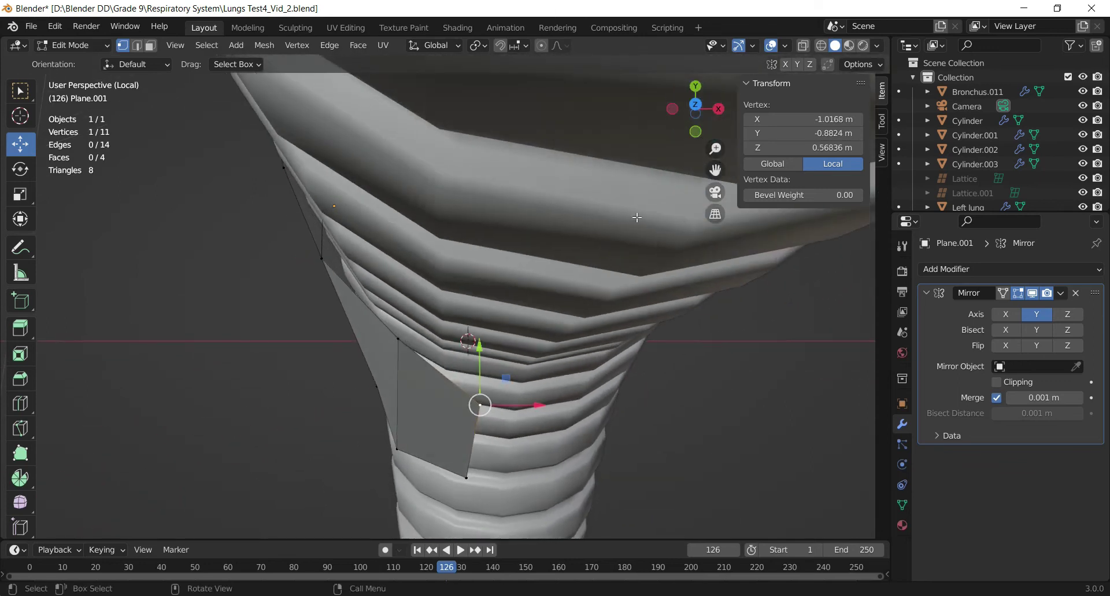
{"action": "left_click_drag", "start_coordinate": [480, 353], "coordinate": [480, 314]}
{"action": "scroll", "coordinate": [485, 309], "scroll_direction": "down", "scroll_amount": 2}
{"action": "left_click_drag", "start_coordinate": [692, 114], "coordinate": [657, 61]}
{"action": "left_click", "coordinate": [693, 121]}
{"action": "scroll", "coordinate": [525, 265], "scroll_direction": "up", "scroll_amount": 1}
{"action": "scroll", "coordinate": [525, 265], "scroll_direction": "down", "scroll_amount": 2}
{"action": "left_click_drag", "start_coordinate": [716, 170], "coordinate": [717, 225]}
{"action": "scroll", "coordinate": [526, 290], "scroll_direction": "up", "scroll_amount": 2}
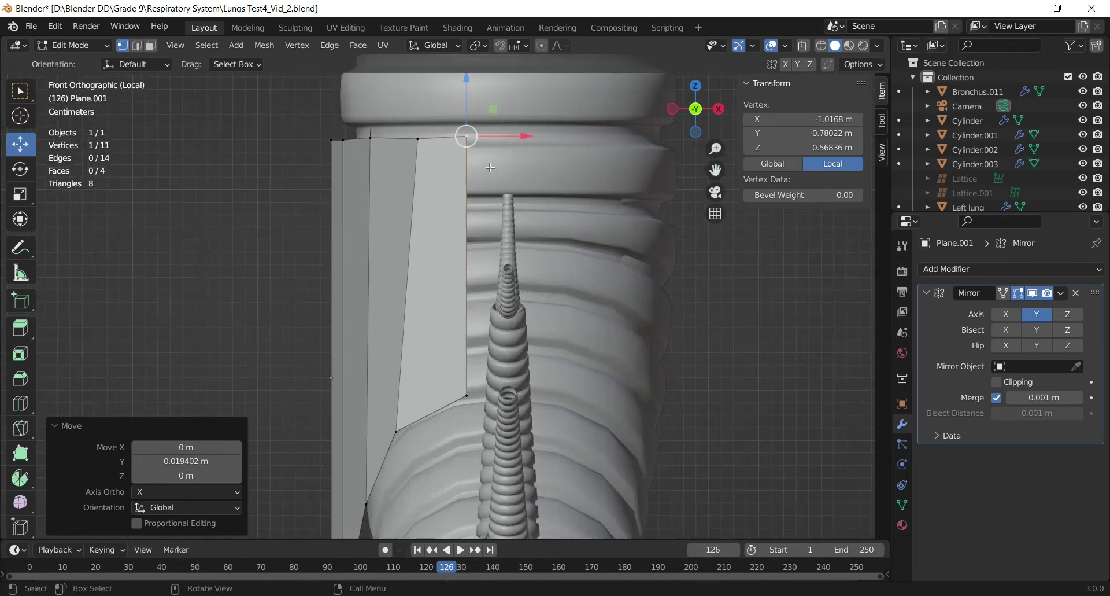
{"action": "left_click_drag", "start_coordinate": [466, 92], "coordinate": [468, 100]}
Extrude the outermost vertical edge about 0.032 m along X and 0.001 m along Z in front view
{"action": "key", "text": "2"}
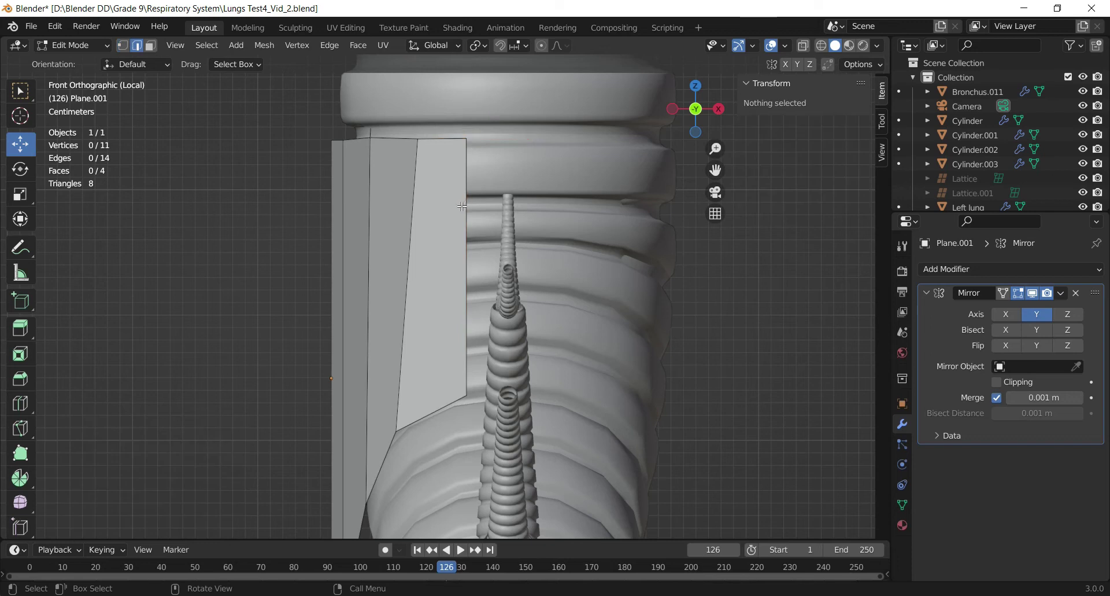
{"action": "left_click", "coordinate": [467, 205]}
{"action": "key", "text": "e"}
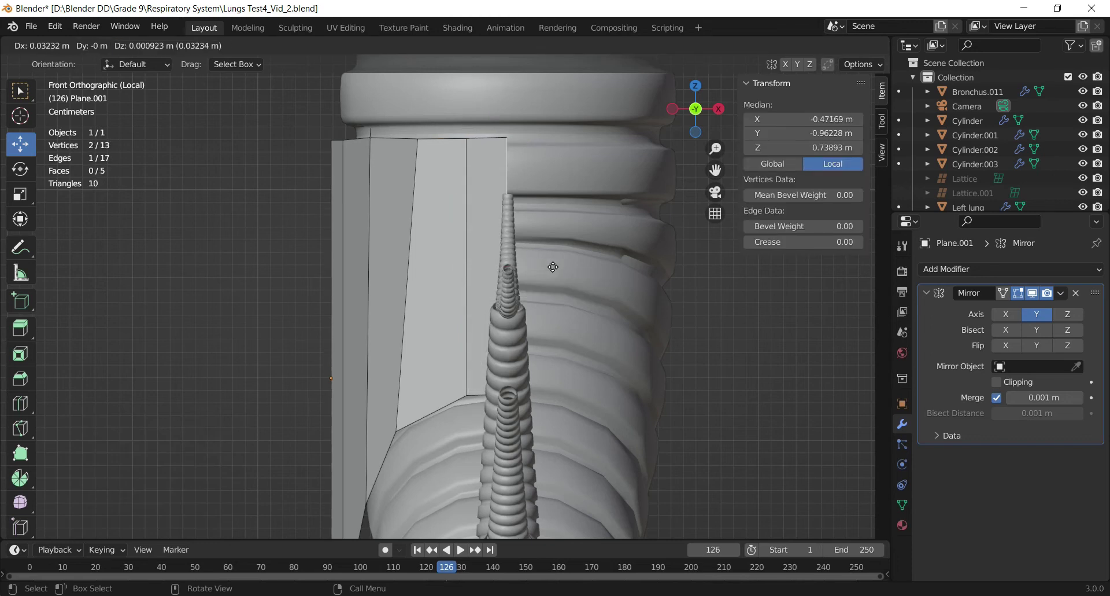
{"action": "left_click", "coordinate": [553, 266]}
Raise the lower vertex of the newly extruded edge about 0.007 m along Z and shift it about 0.003 m along Y
{"action": "mouse_move", "coordinate": [708, 134]}
{"action": "left_mouse_down"}
{"action": "mouse_move", "coordinate": [616, 150]}
{"action": "mouse_move", "coordinate": [595, 125]}
{"action": "mouse_move", "coordinate": [652, 91]}
{"action": "mouse_move", "coordinate": [611, 157]}
{"action": "mouse_move", "coordinate": [621, 173]}
{"action": "mouse_move", "coordinate": [703, 141]}
{"action": "left_mouse_up"}
{"action": "left_click", "coordinate": [697, 118]}
{"action": "scroll", "coordinate": [601, 337], "scroll_direction": "up", "scroll_amount": 2}
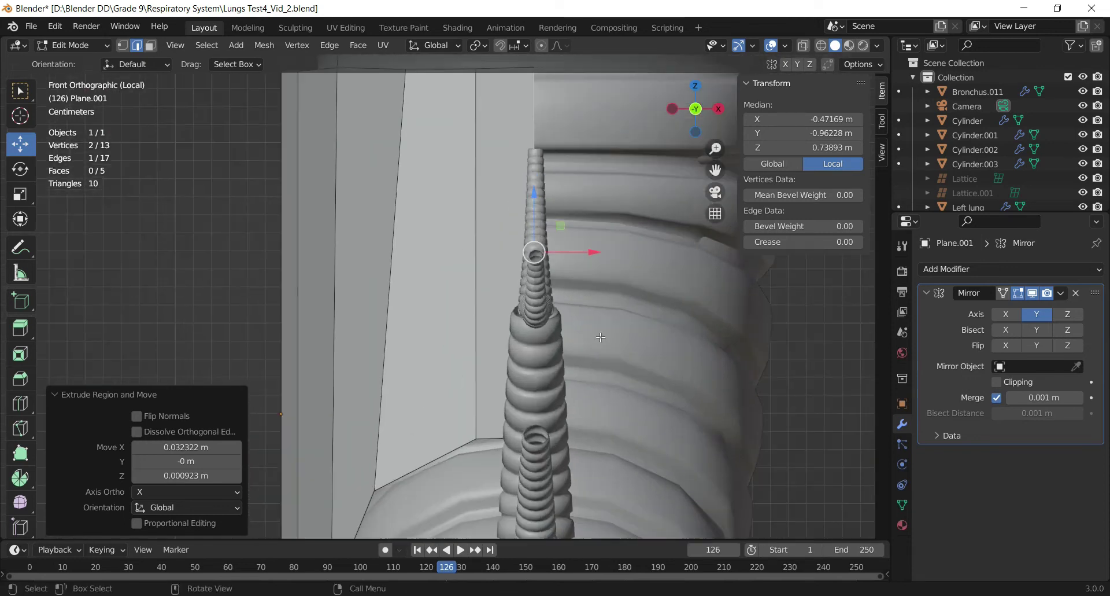
{"action": "key", "text": "shift+z"}
{"action": "left_click_drag", "start_coordinate": [712, 170], "coordinate": [715, 110]}
{"action": "key", "text": "1"}
{"action": "left_click", "coordinate": [539, 377]}
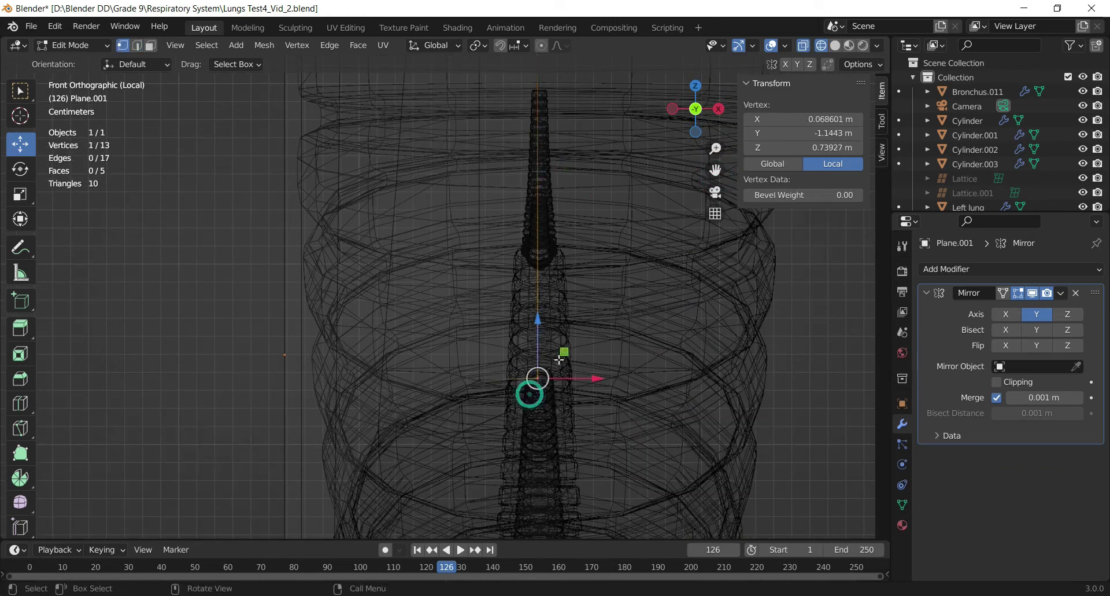
{"action": "scroll", "coordinate": [466, 403], "scroll_direction": "down", "scroll_amount": 2}
{"action": "scroll", "coordinate": [465, 403], "scroll_direction": "down", "scroll_amount": 2}
{"action": "key", "text": "shift+z"}
{"action": "left_click_drag", "start_coordinate": [687, 124], "coordinate": [650, 136]}
{"action": "left_click_drag", "start_coordinate": [430, 308], "coordinate": [431, 303]}
{"action": "left_click_drag", "start_coordinate": [458, 347], "coordinate": [461, 346]}
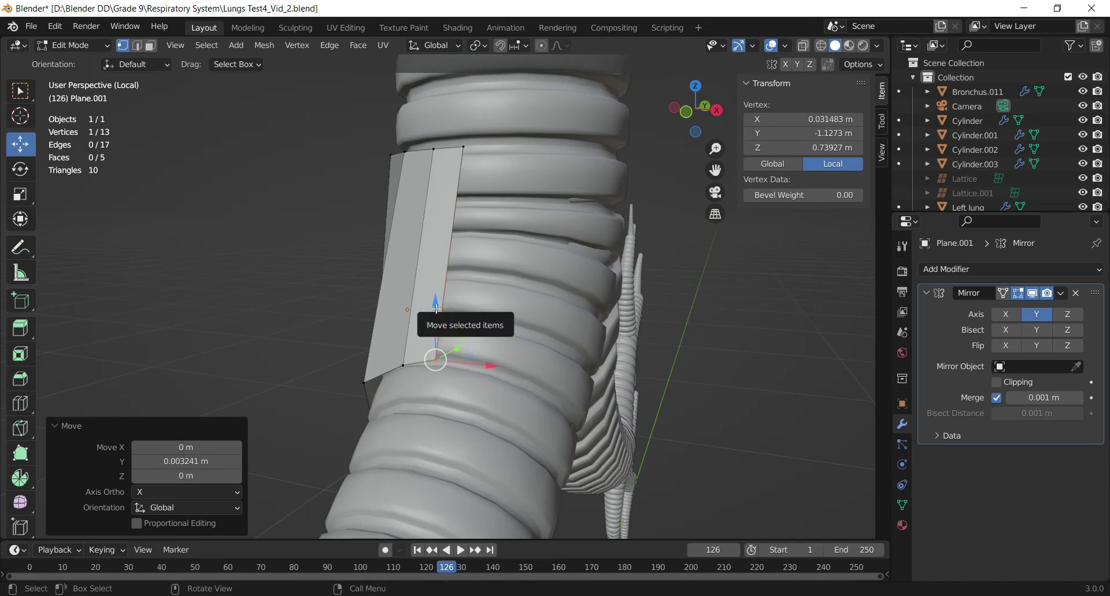
{"action": "left_click", "coordinate": [436, 308]}
{"action": "scroll", "coordinate": [438, 311], "scroll_direction": "down", "scroll_amount": 2}
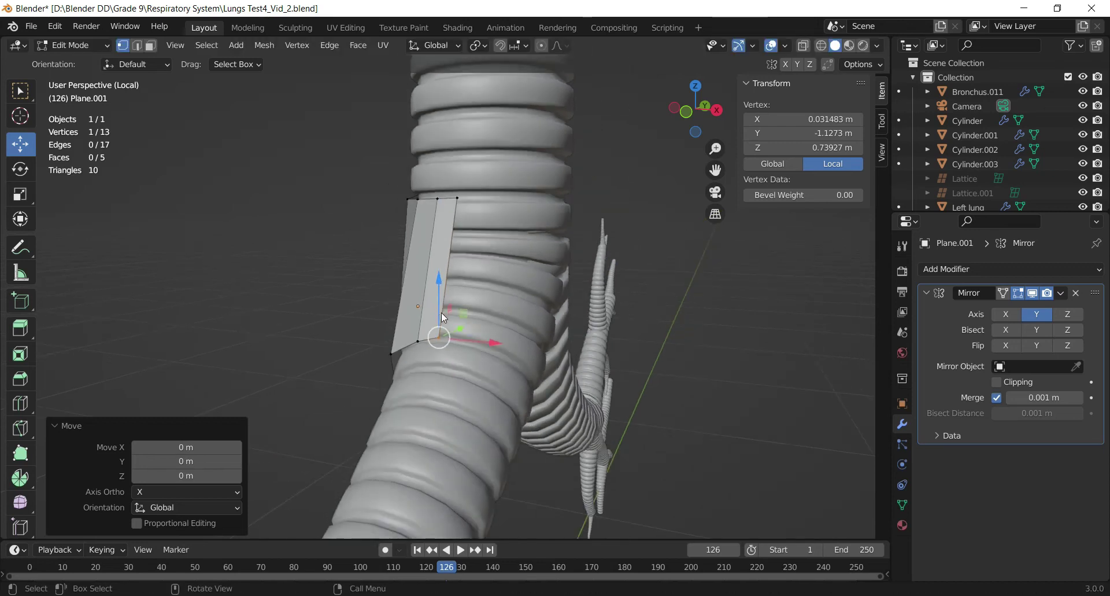
Leave mesh editing and add the Z axis to the Mirror modifier alongside Y, keeping X off
{"action": "key", "text": "Tab"}
{"action": "scroll", "coordinate": [616, 160], "scroll_direction": "down", "scroll_amount": 2}
{"action": "left_click_drag", "start_coordinate": [685, 126], "coordinate": [636, 122]}
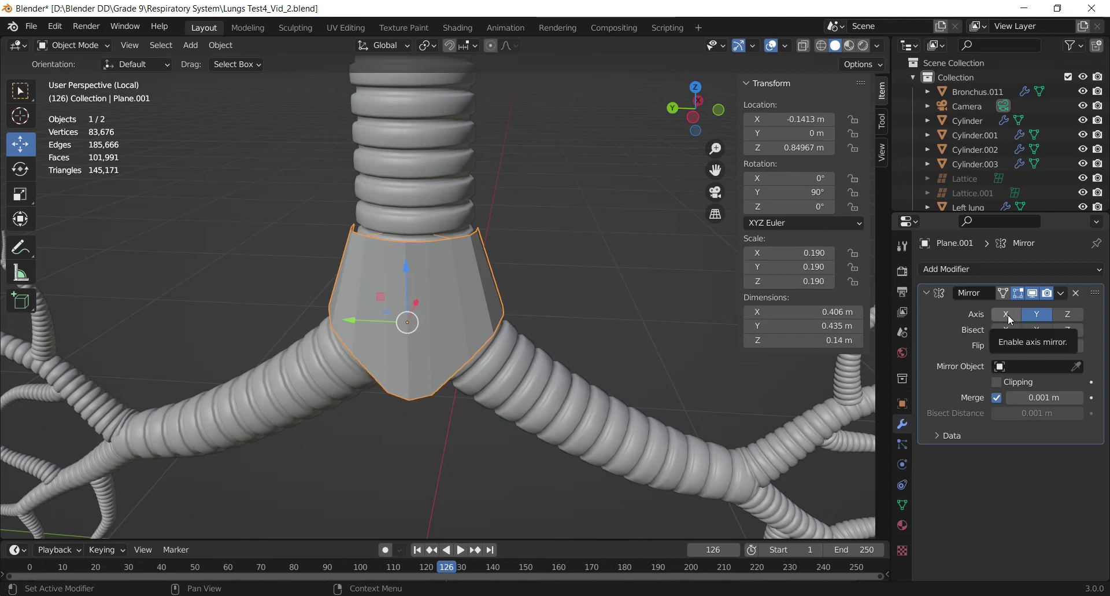
{"action": "left_click", "coordinate": [1007, 314]}
{"action": "left_click", "coordinate": [1008, 316]}
{"action": "left_click", "coordinate": [1069, 314]}
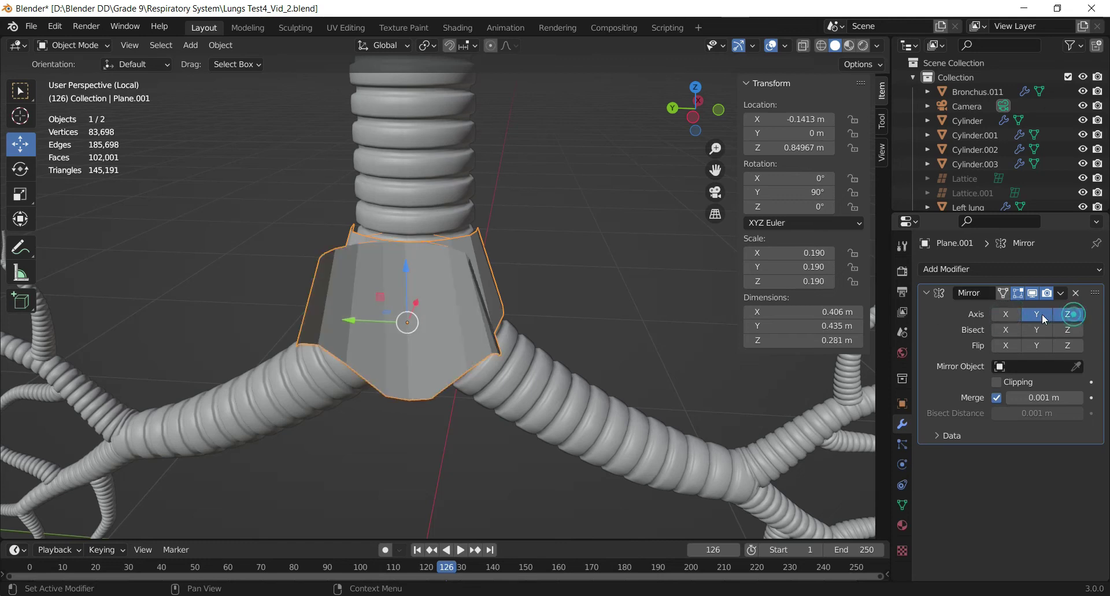
Shift the whole mesh about -0.14 m along X so its open edge meets the mirrored half, and enable Clipping in the Mirror modifier
{"action": "left_click_drag", "start_coordinate": [682, 119], "coordinate": [675, 184]}
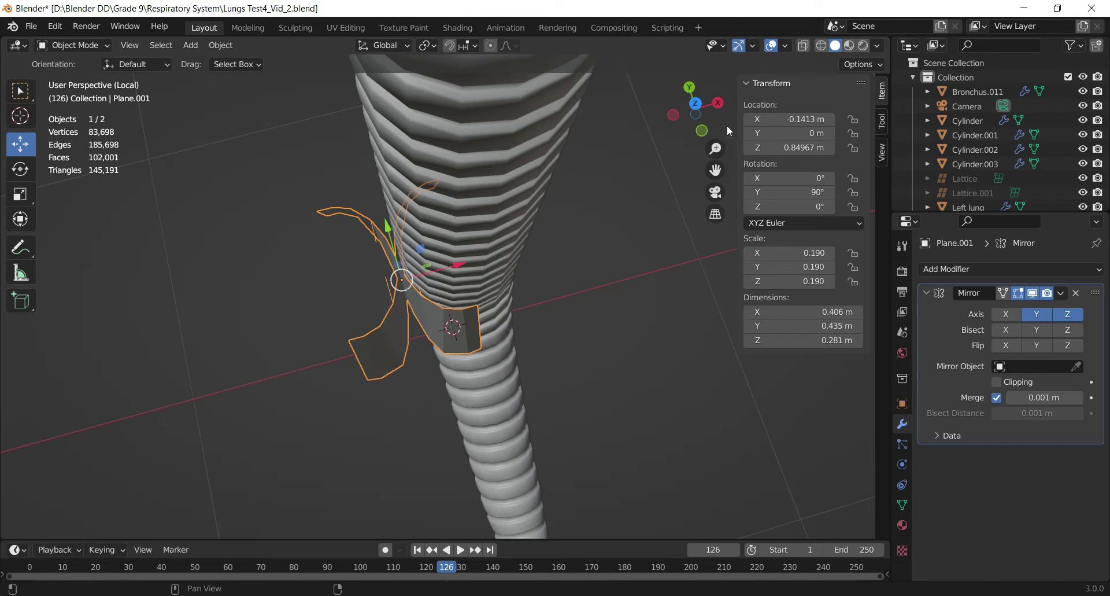
{"action": "key", "text": "Tab"}
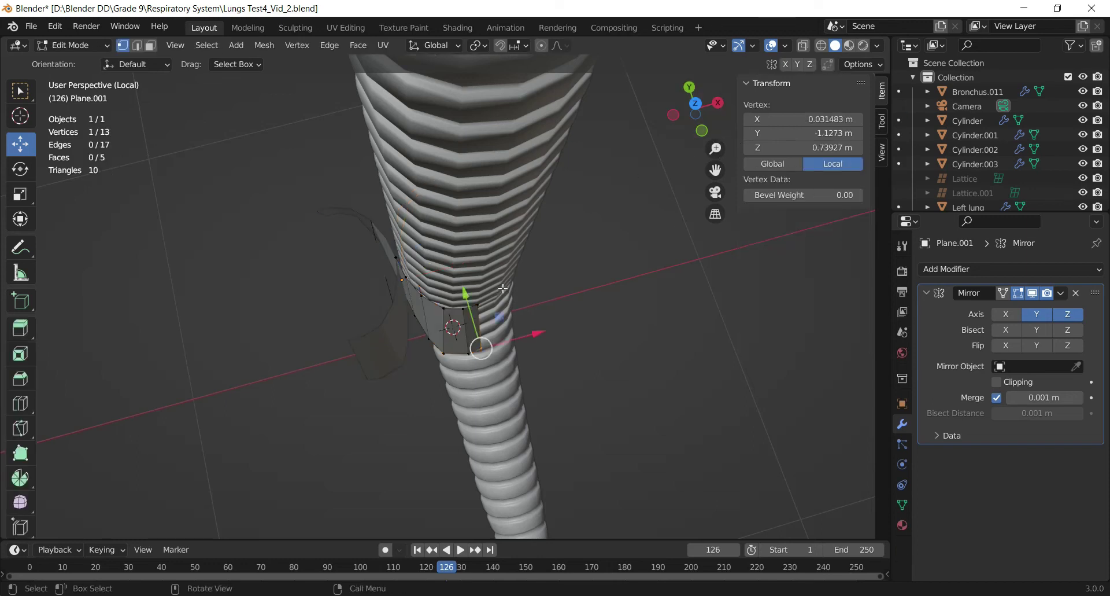
{"action": "key", "text": "a"}
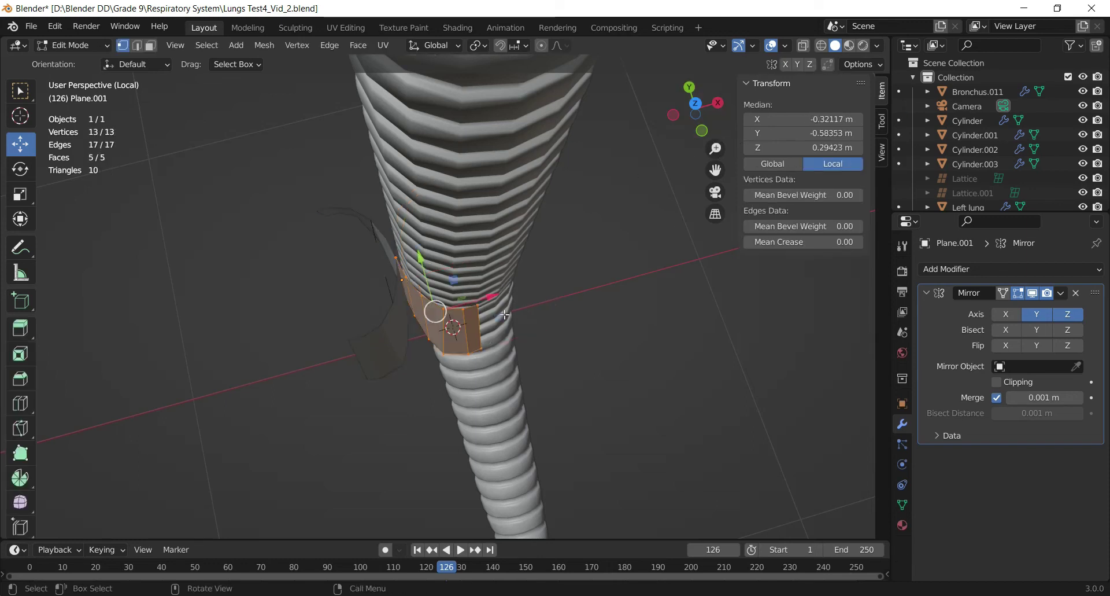
{"action": "left_click_drag", "start_coordinate": [494, 299], "coordinate": [436, 316]}
{"action": "scroll", "coordinate": [436, 316], "scroll_direction": "up", "scroll_amount": 5}
{"action": "left_click_drag", "start_coordinate": [712, 179], "coordinate": [831, 90]}
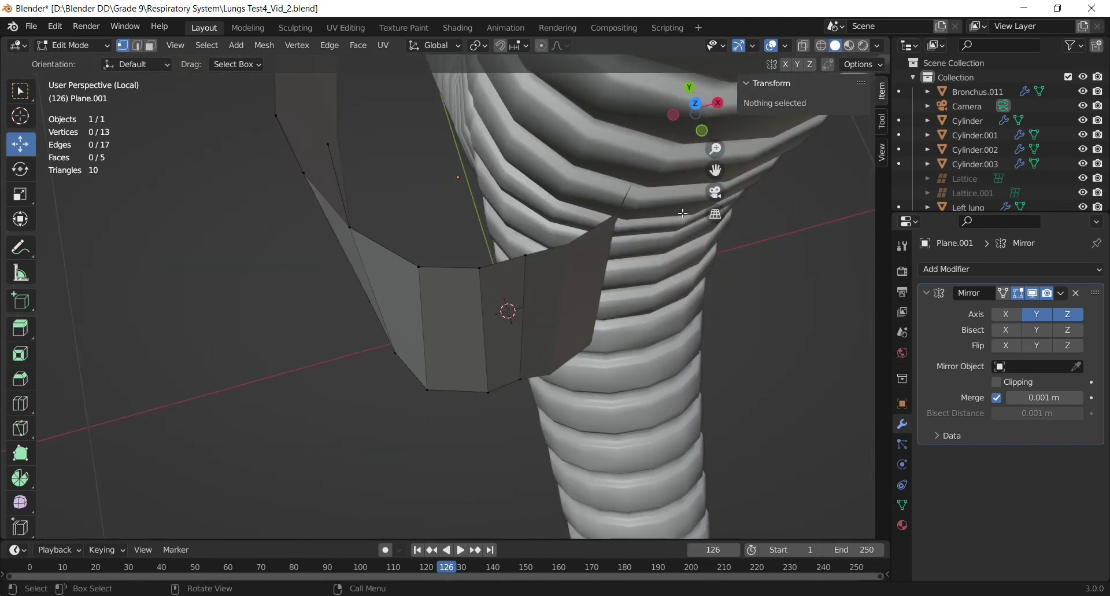
{"action": "key", "text": "a"}
{"action": "scroll", "coordinate": [504, 308], "scroll_direction": "up", "scroll_amount": 2}
{"action": "left_click_drag", "start_coordinate": [440, 264], "coordinate": [436, 269]}
{"action": "left_click", "coordinate": [997, 382]}
{"action": "left_click_drag", "start_coordinate": [435, 264], "coordinate": [437, 268]}
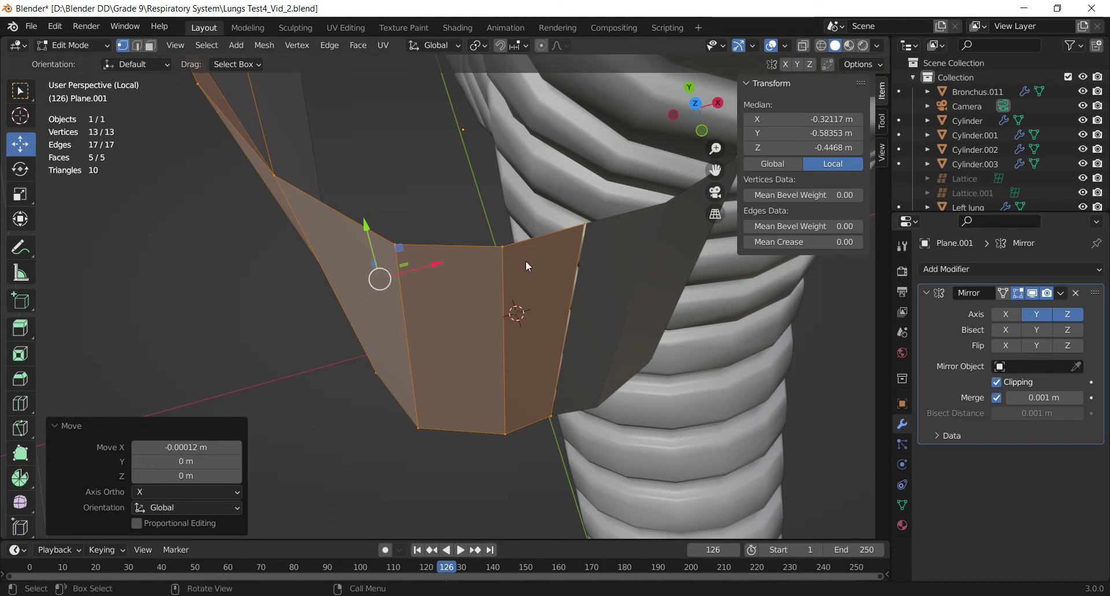
Move the mirrored cover object about 0.141 m along X to centre it on the trachea in front view
{"action": "key", "text": "Tab"}
{"action": "scroll", "coordinate": [533, 270], "scroll_direction": "down", "scroll_amount": 2}
{"action": "left_click", "coordinate": [702, 127]}
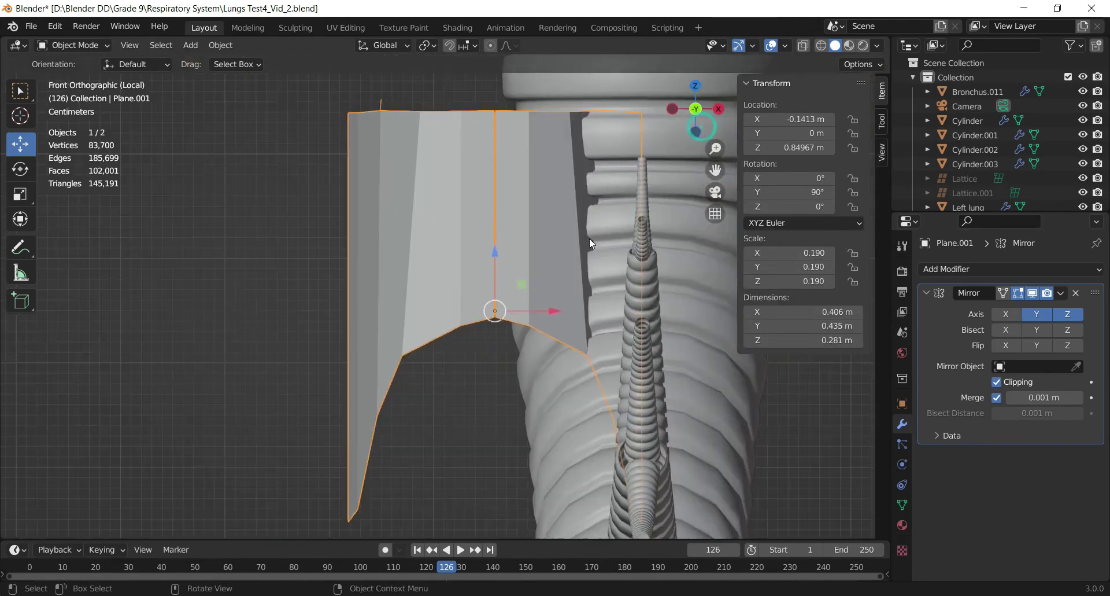
{"action": "left_click_drag", "start_coordinate": [545, 312], "coordinate": [695, 321]}
{"action": "left_click_drag", "start_coordinate": [716, 170], "coordinate": [577, 175]}
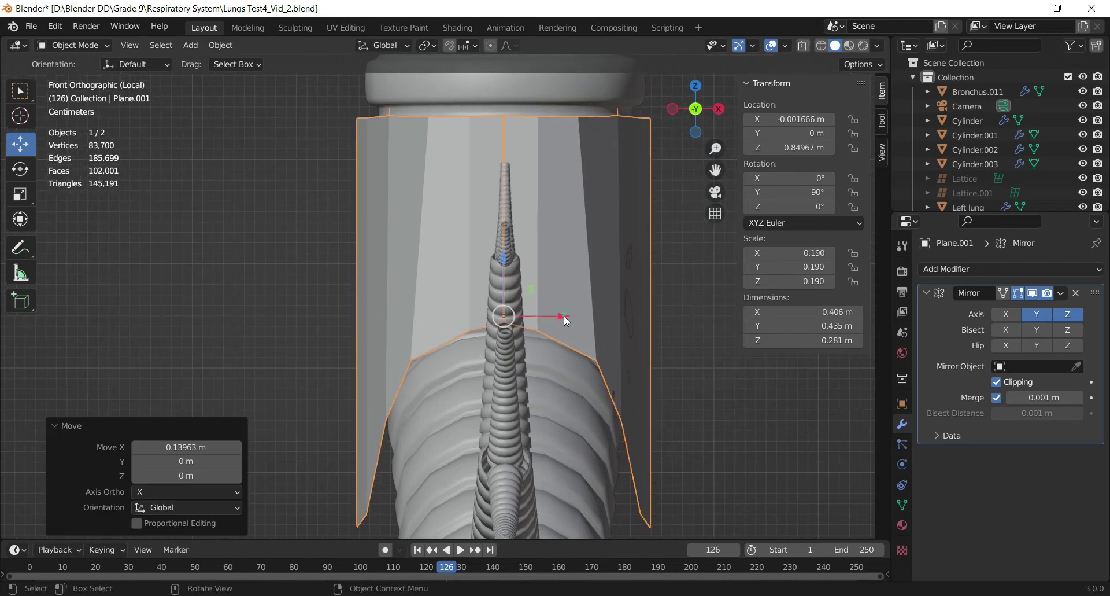
{"action": "left_click_drag", "start_coordinate": [564, 315], "coordinate": [567, 324]}
{"action": "scroll", "coordinate": [569, 324], "scroll_direction": "down", "scroll_amount": 3}
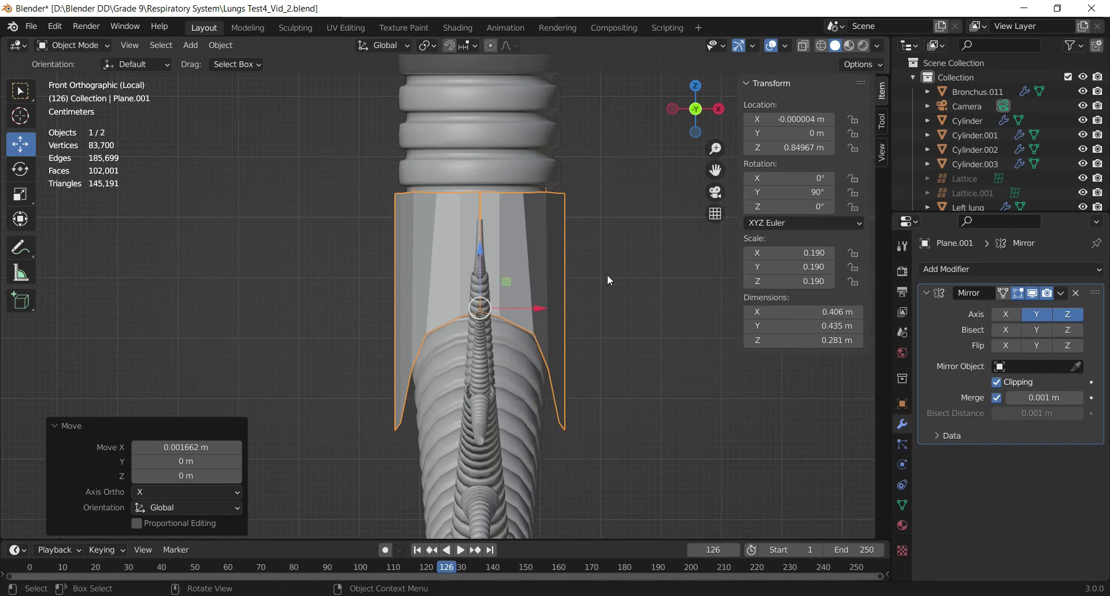
Select the two end vertices of the seam edge and move them along X by about 0.016 m to close the gap at the mirror plane
{"action": "left_click_drag", "start_coordinate": [693, 109], "coordinate": [706, 150]}
{"action": "scroll", "coordinate": [646, 151], "scroll_direction": "up", "scroll_amount": 2}
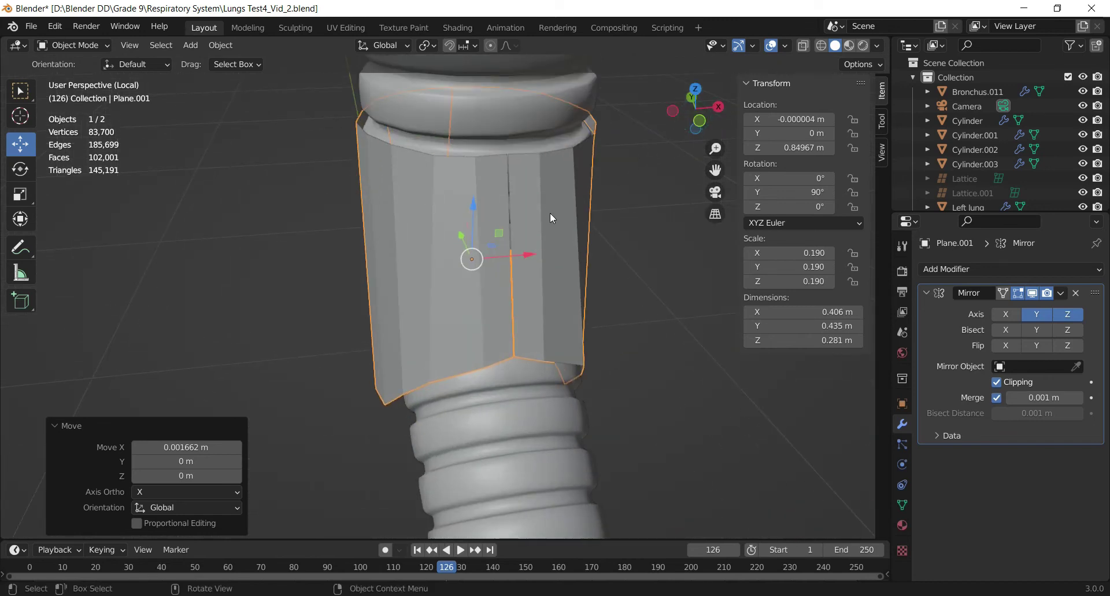
{"action": "key", "text": "Tab"}
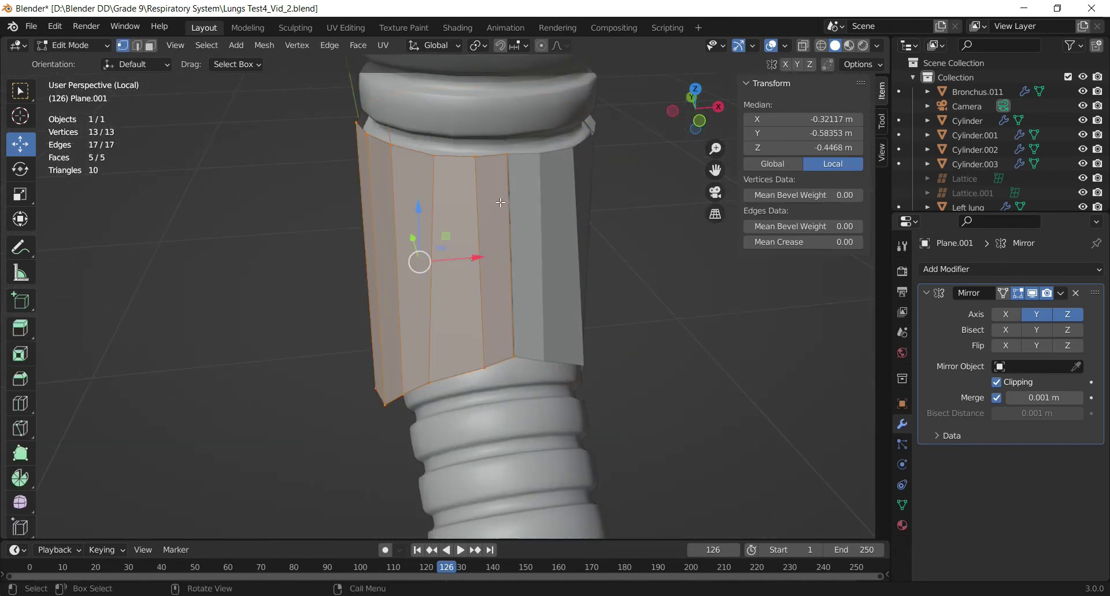
{"action": "left_click", "coordinate": [504, 151]}
{"action": "left_click", "coordinate": [514, 357]}
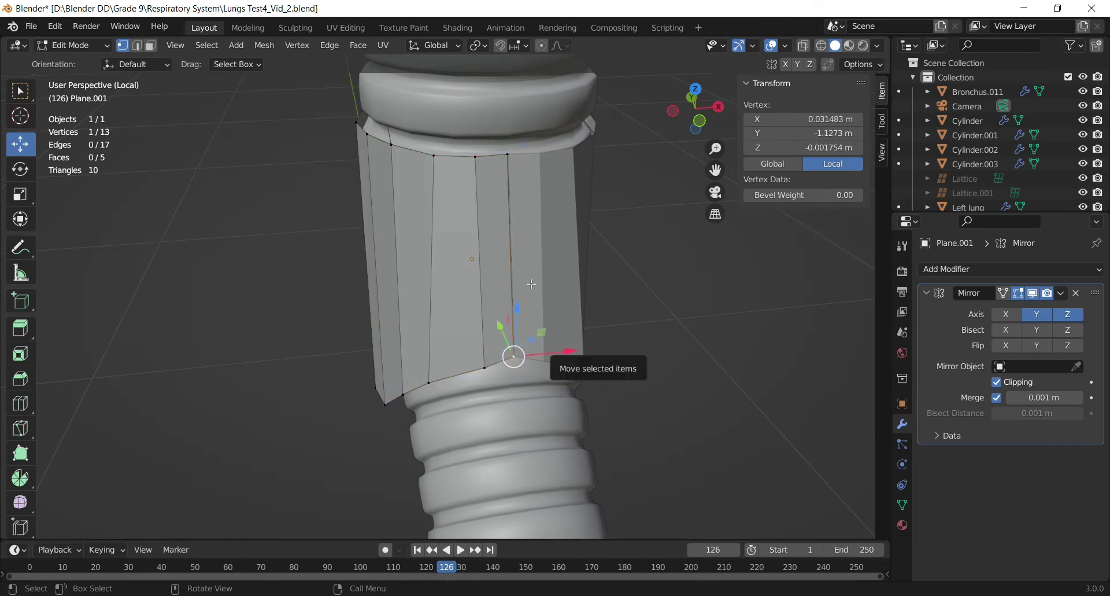
{"action": "left_click", "coordinate": [511, 157], "text": "shift"}
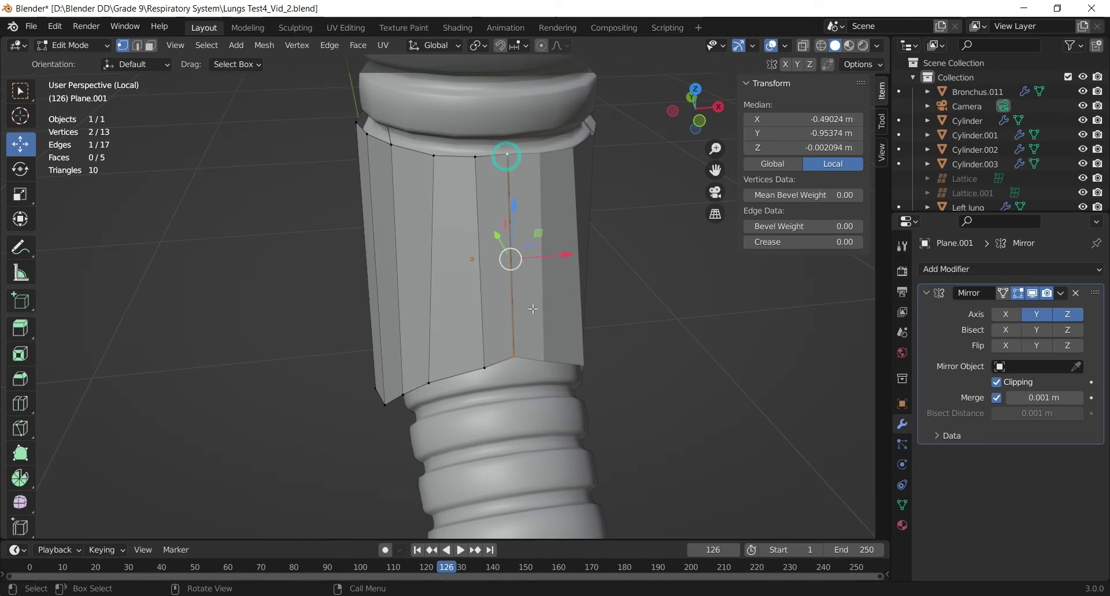
{"action": "key", "text": "v"}
{"action": "key", "text": "x"}
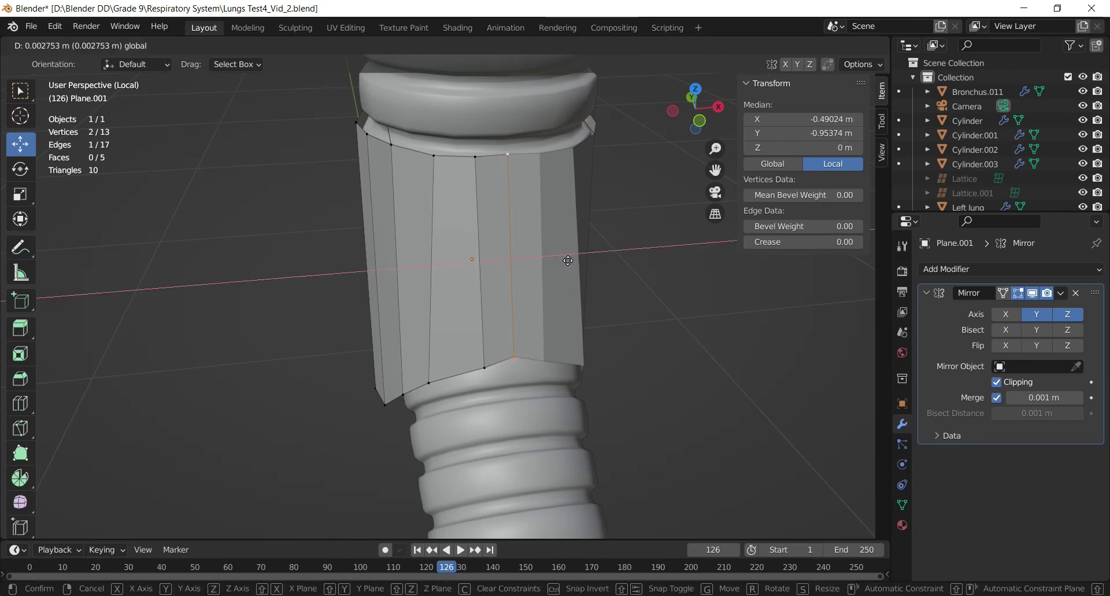
{"action": "left_click", "coordinate": [564, 269]}
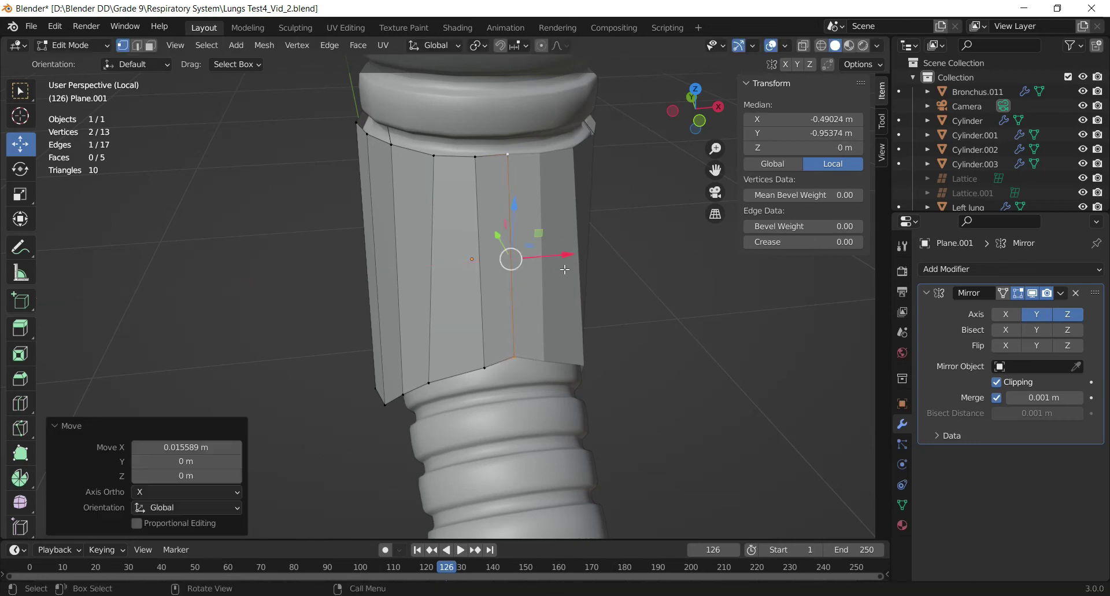
{"action": "left_click_drag", "start_coordinate": [695, 110], "coordinate": [651, 134]}
{"action": "key", "text": "Tab"}
{"action": "left_click", "coordinate": [694, 124]}
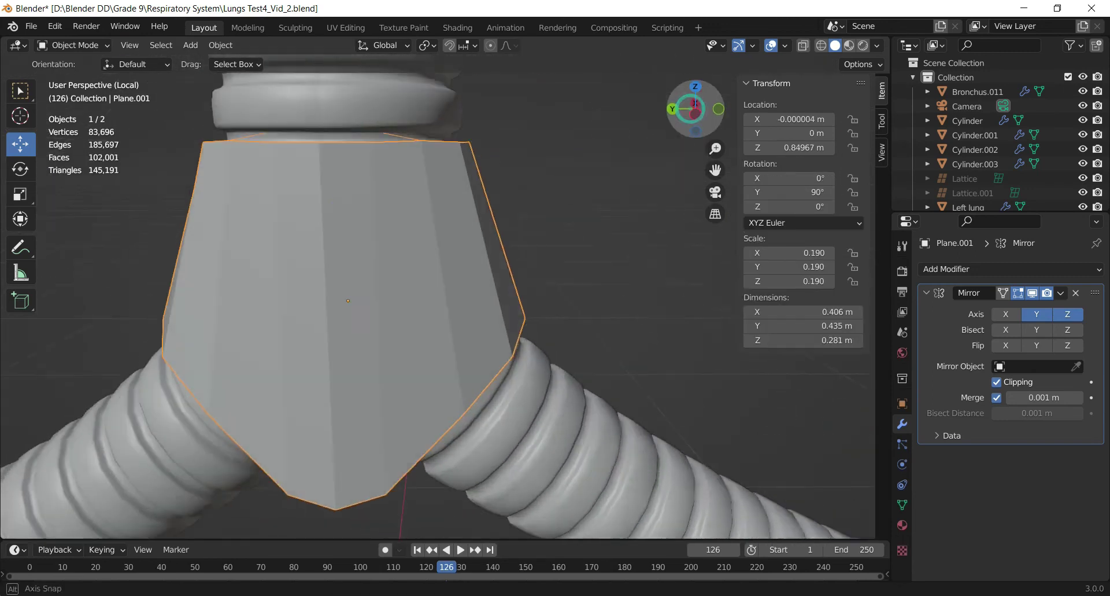
Extrude the cover's lowest edge beneath the bronchi split about 0.131 m along X and -0.002 m along Y in bottom view
{"action": "left_click_drag", "start_coordinate": [694, 111], "coordinate": [706, 159]}
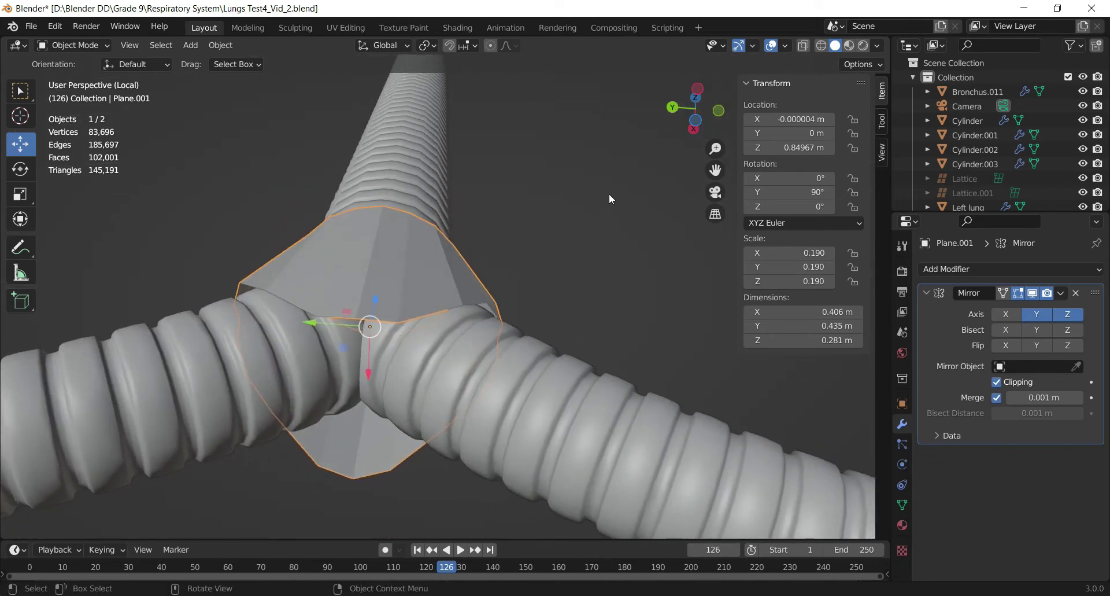
{"action": "left_click_drag", "start_coordinate": [681, 114], "coordinate": [682, 196]}
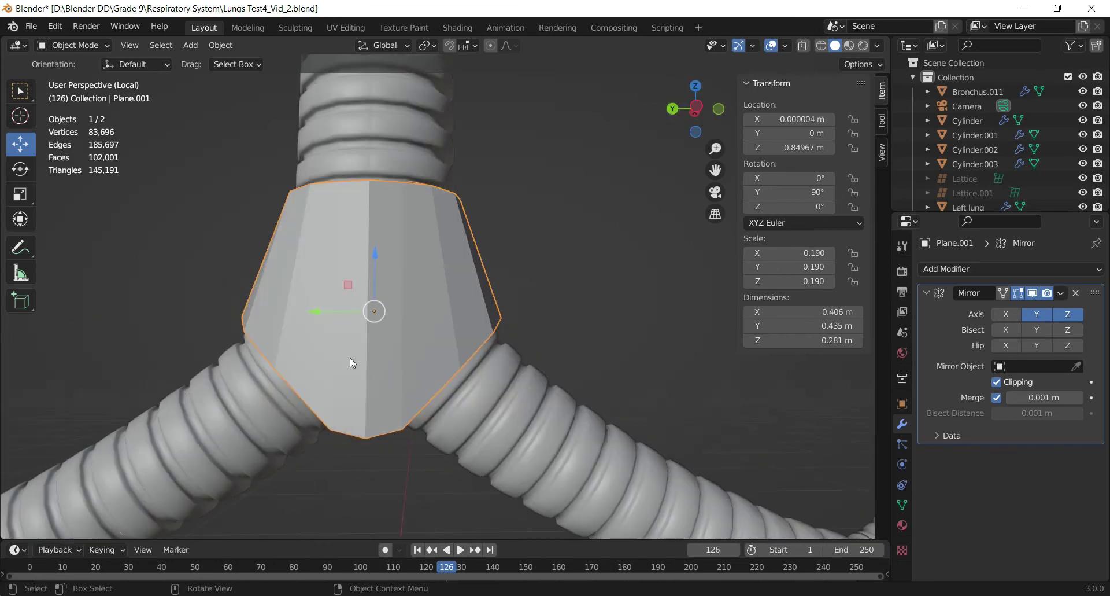
{"action": "left_click_drag", "start_coordinate": [692, 128], "coordinate": [692, 97]}
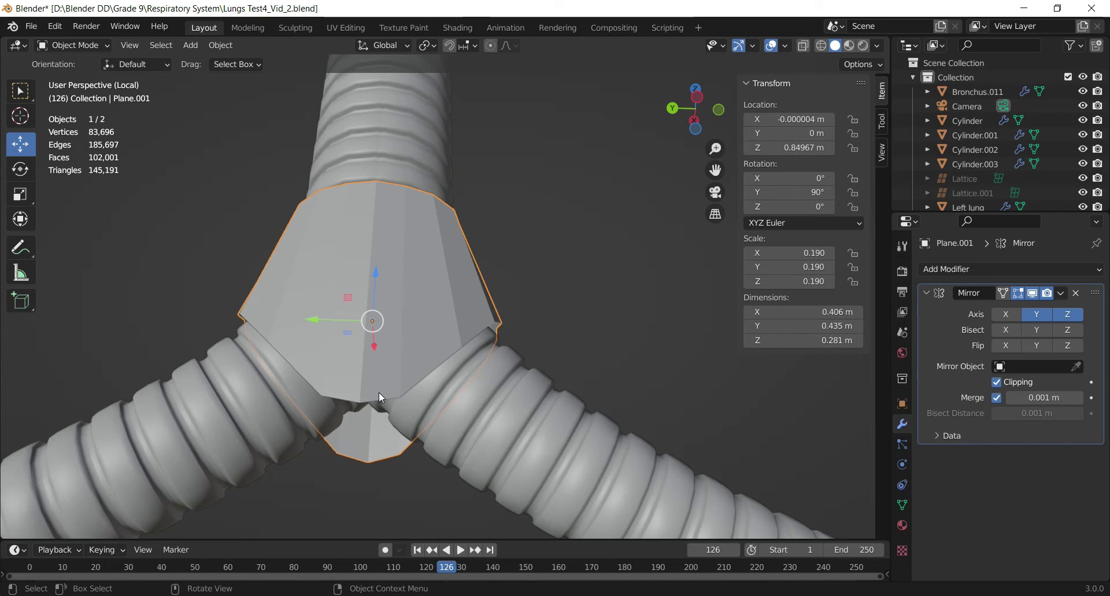
{"action": "key", "text": "Tab"}
{"action": "key", "text": "2"}
{"action": "left_click", "coordinate": [379, 397]}
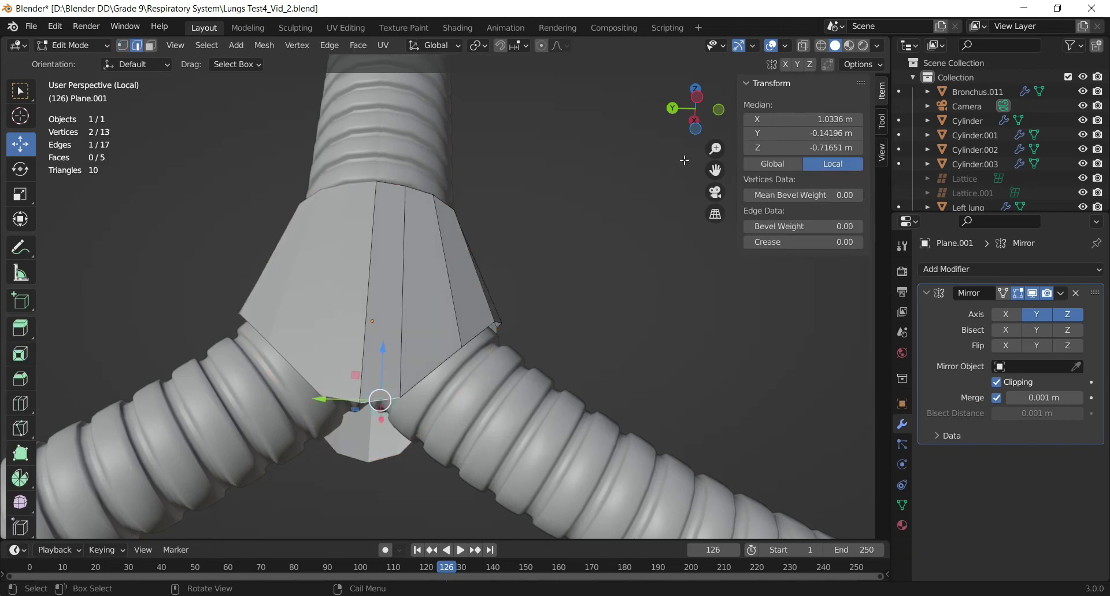
{"action": "left_click", "coordinate": [696, 131]}
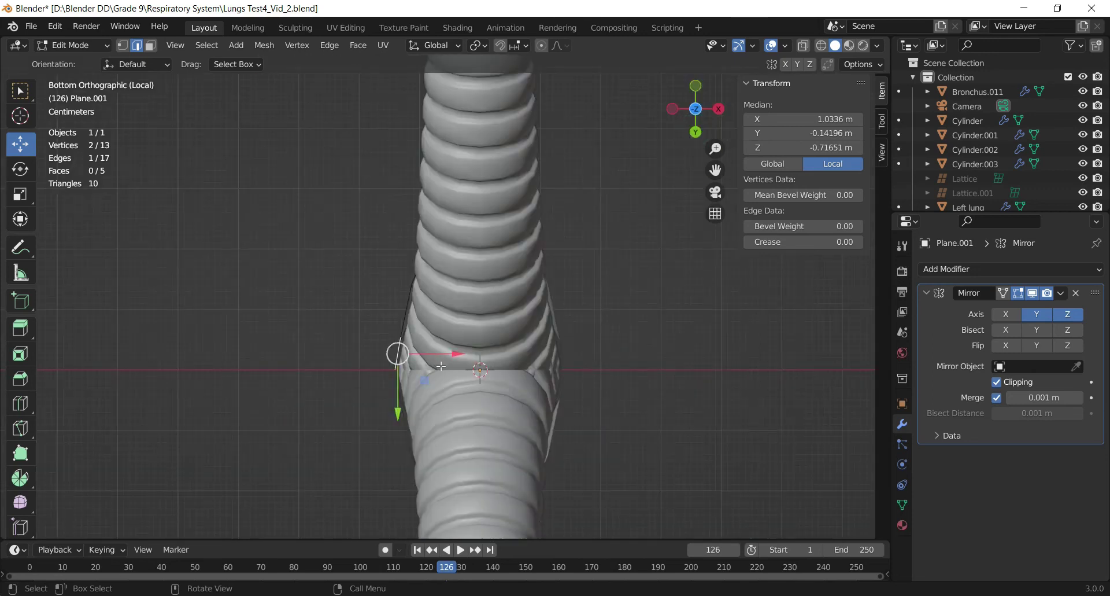
{"action": "key", "text": "e"}
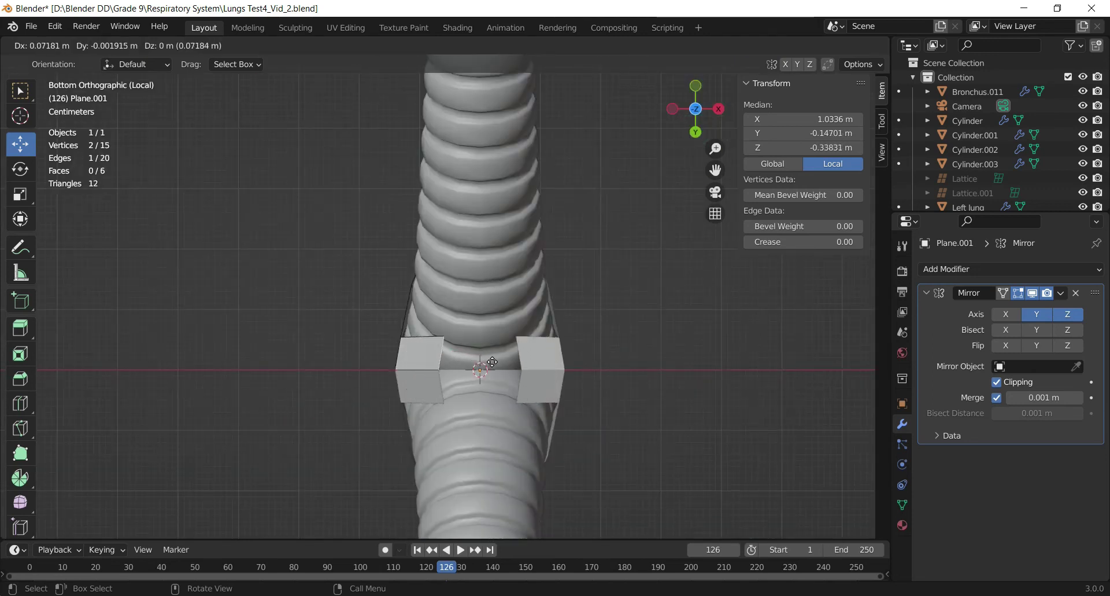
{"action": "left_click", "coordinate": [523, 362]}
{"action": "scroll", "coordinate": [662, 190], "scroll_direction": "up", "scroll_amount": 2}
{"action": "left_click_drag", "start_coordinate": [716, 171], "coordinate": [703, 79]}
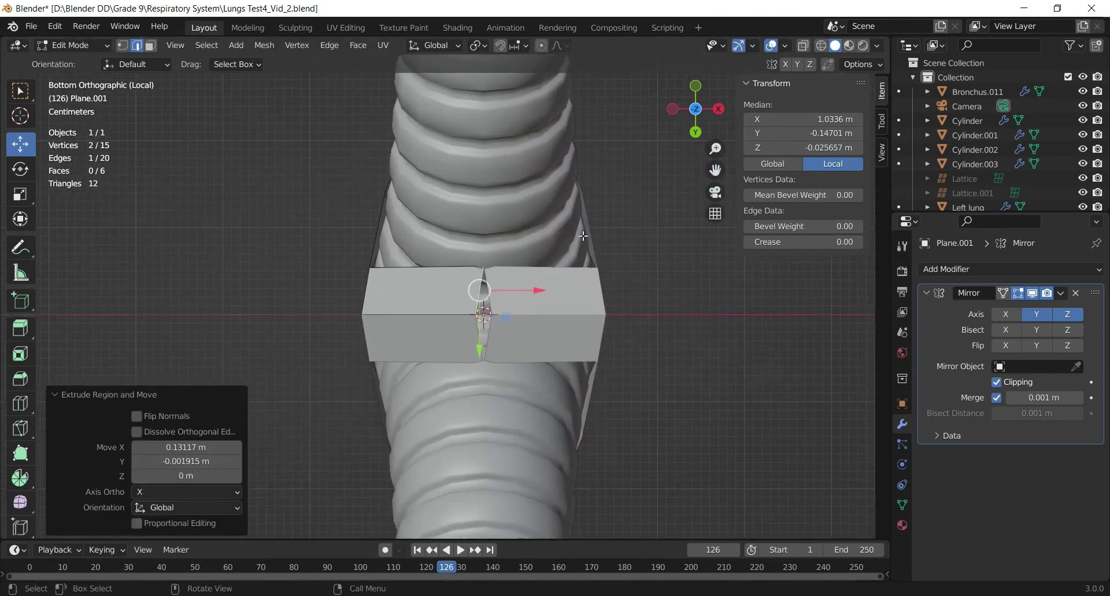
{"action": "scroll", "coordinate": [593, 241], "scroll_direction": "up", "scroll_amount": 6}
{"action": "scroll", "coordinate": [605, 252], "scroll_direction": "up", "scroll_amount": 2}
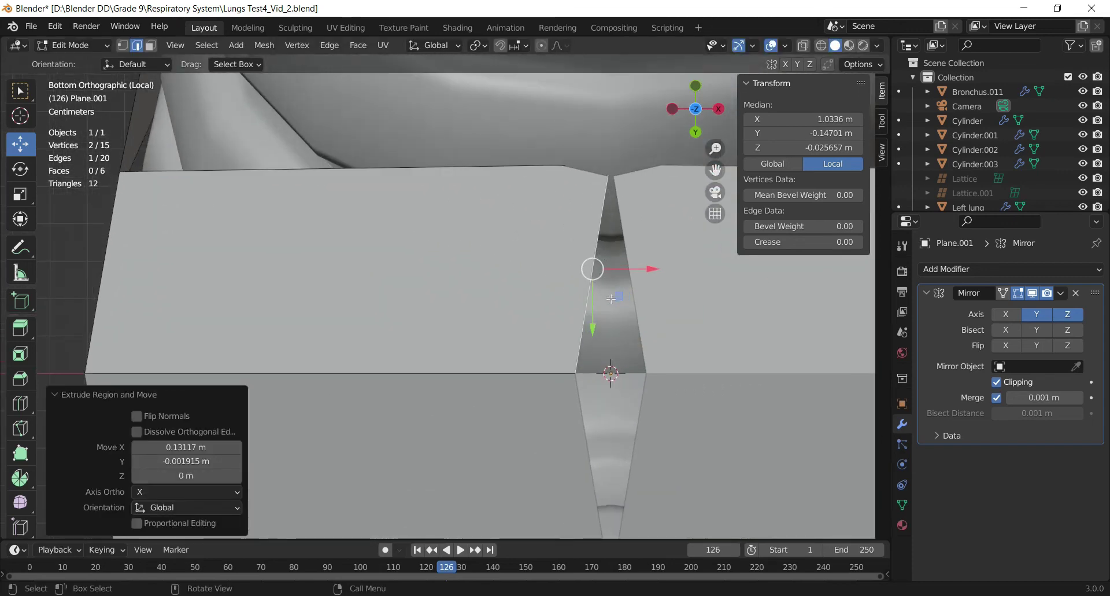
Straighten the extruded edge beneath the bronchi split by scaling it to 0.067 along X
{"action": "key", "text": "1"}
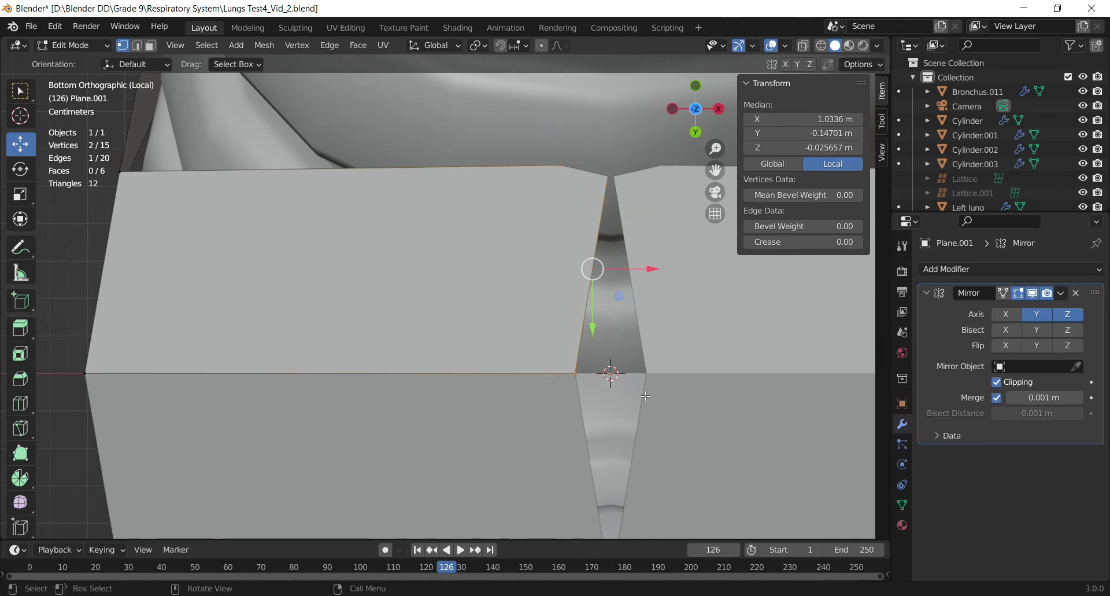
{"action": "scroll", "coordinate": [591, 384], "scroll_direction": "down", "scroll_amount": 2}
{"action": "scroll", "coordinate": [591, 384], "scroll_direction": "down", "scroll_amount": 3}
{"action": "key", "text": "z"}
{"action": "left_click", "coordinate": [342, 331]}
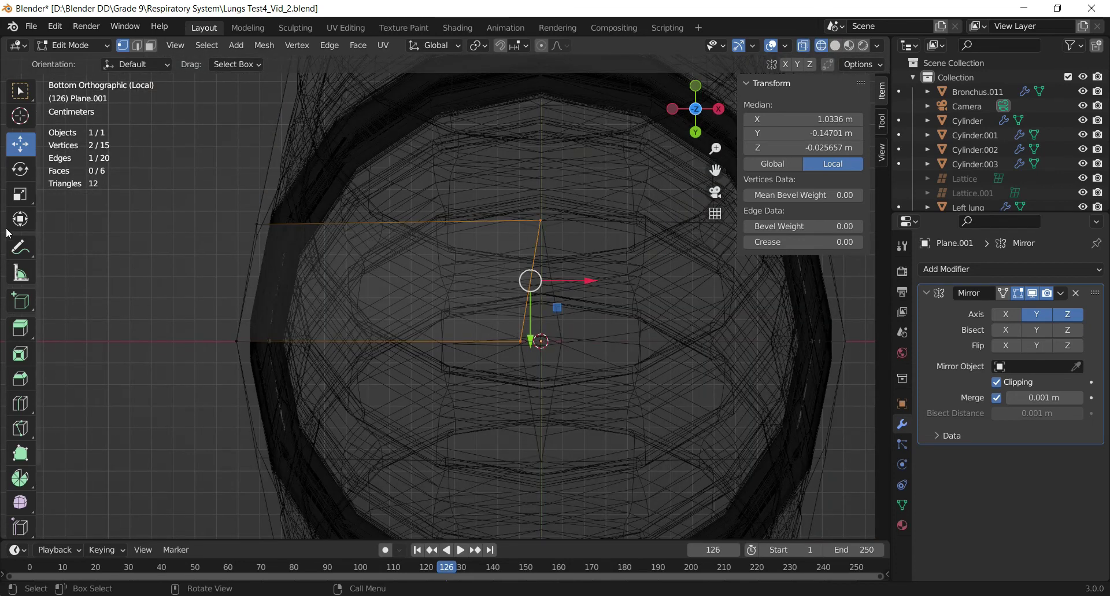
{"action": "left_click", "coordinate": [21, 193]}
{"action": "mouse_move", "coordinate": [590, 282]}
{"action": "left_mouse_down"}
{"action": "mouse_move", "coordinate": [520, 281]}
{"action": "mouse_move", "coordinate": [585, 281]}
{"action": "mouse_move", "coordinate": [535, 277]}
{"action": "left_mouse_up"}
{"action": "key", "text": "z"}
{"action": "left_click", "coordinate": [808, 308]}
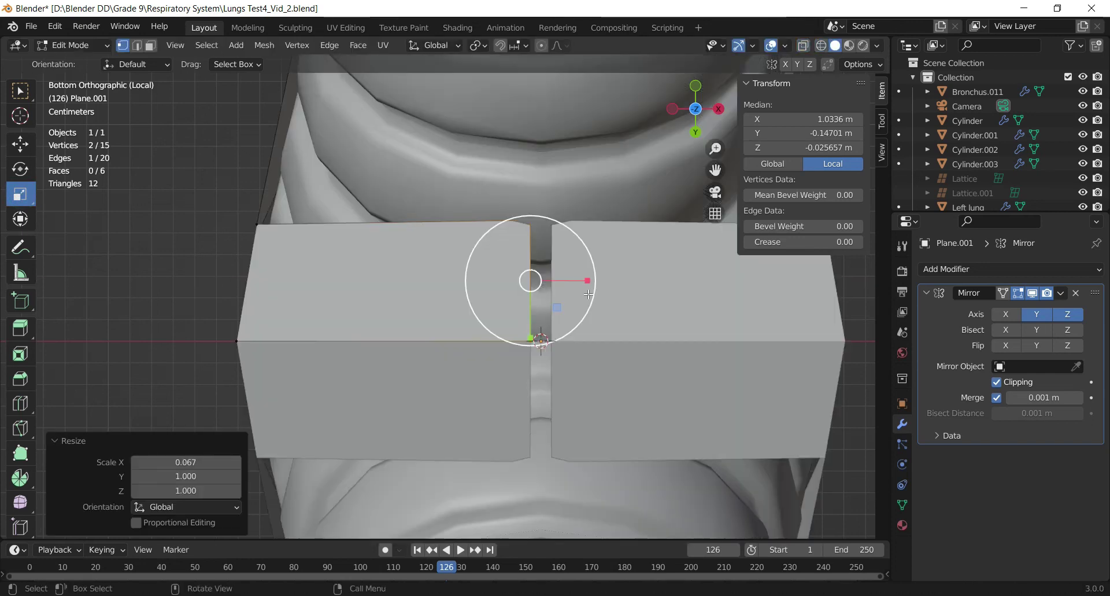
Move the straightened underside edge about 0.007 m along X to meet the mirrored half at the mirror plane
{"action": "left_click", "coordinate": [19, 144]}
{"action": "scroll", "coordinate": [623, 276], "scroll_direction": "up", "scroll_amount": 2}
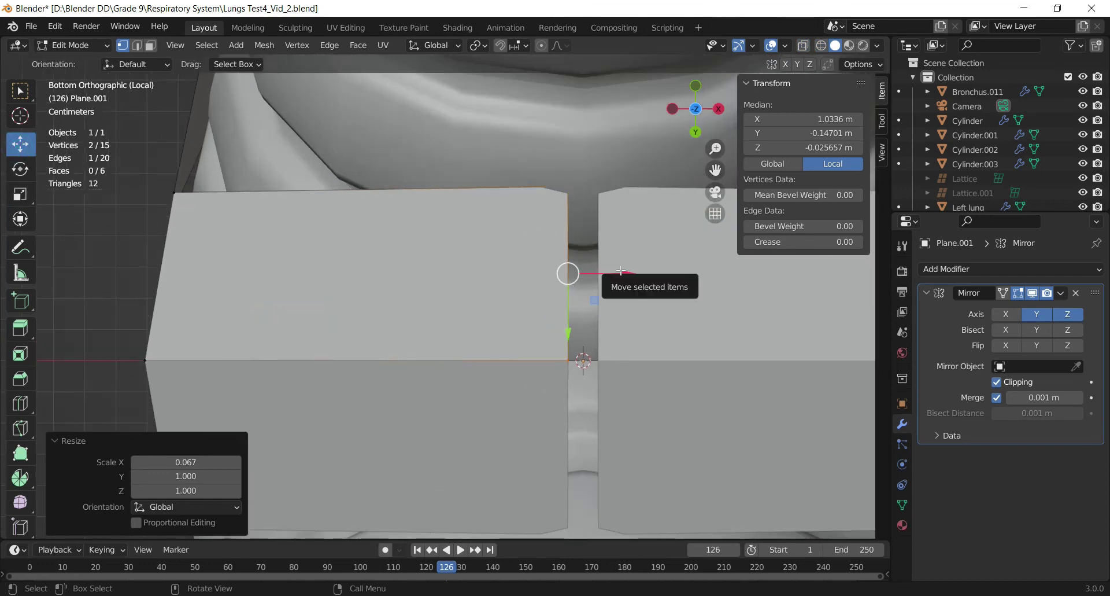
{"action": "left_click_drag", "start_coordinate": [620, 273], "coordinate": [644, 280]}
Select the underside centre edge's outer vertex and move it about 0.021 m along Y and -0.003 m along Z, keeping X fixed
{"action": "scroll", "coordinate": [642, 280], "scroll_direction": "down", "scroll_amount": 7}
{"action": "left_click_drag", "start_coordinate": [703, 129], "coordinate": [607, 176]}
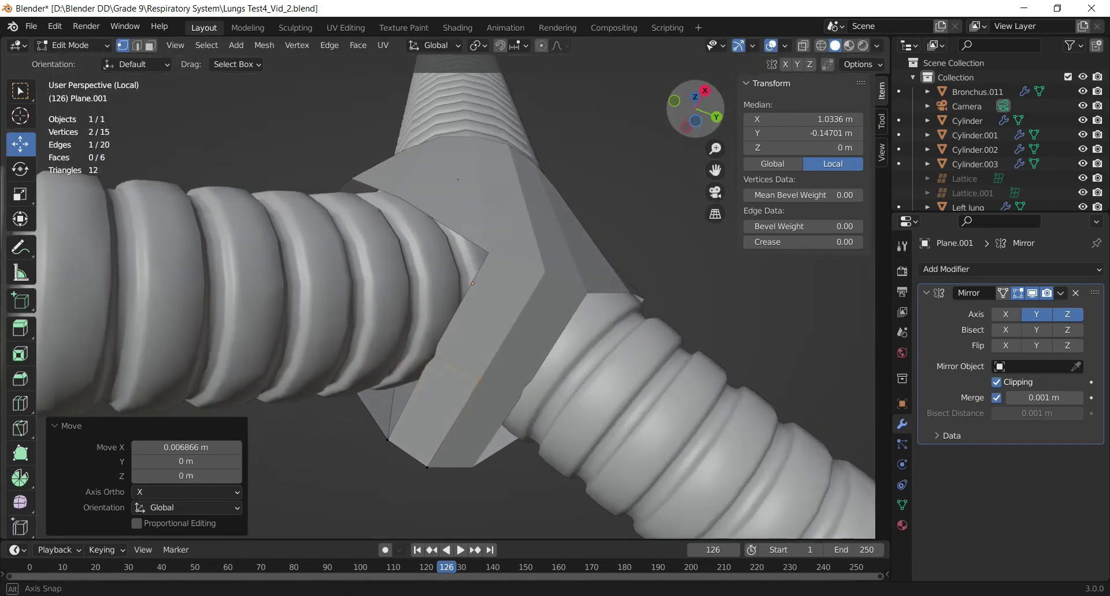
{"action": "scroll", "coordinate": [576, 274], "scroll_direction": "up", "scroll_amount": 2}
{"action": "scroll", "coordinate": [485, 377], "scroll_direction": "up", "scroll_amount": 1}
{"action": "key", "text": "z"}
{"action": "left_click", "coordinate": [426, 416]}
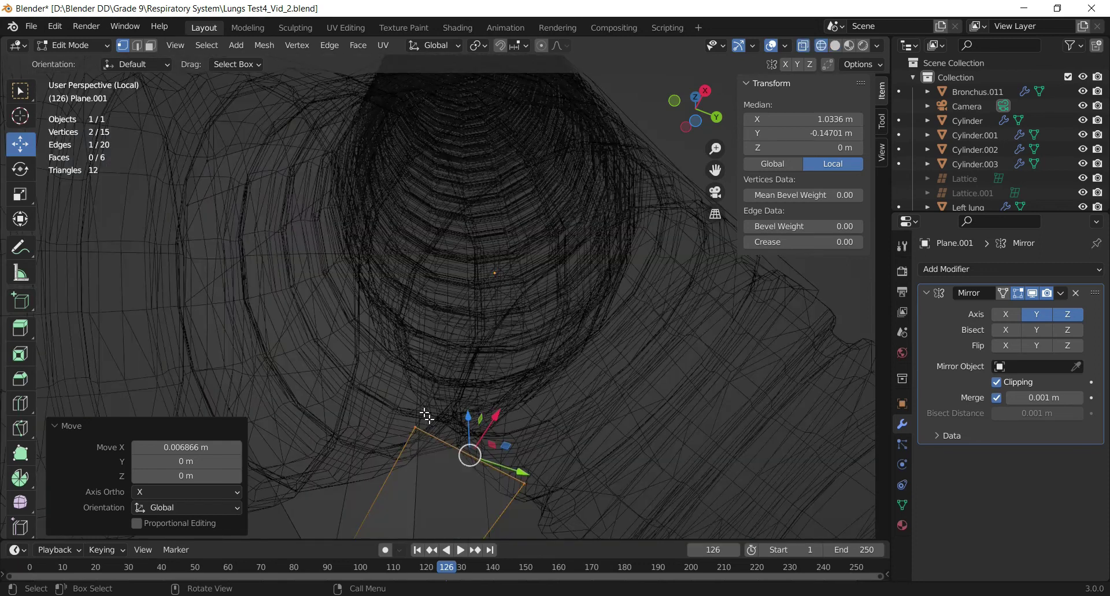
{"action": "left_click", "coordinate": [417, 426]}
{"action": "scroll", "coordinate": [520, 342], "scroll_direction": "down", "scroll_amount": 3}
{"action": "key", "text": "z"}
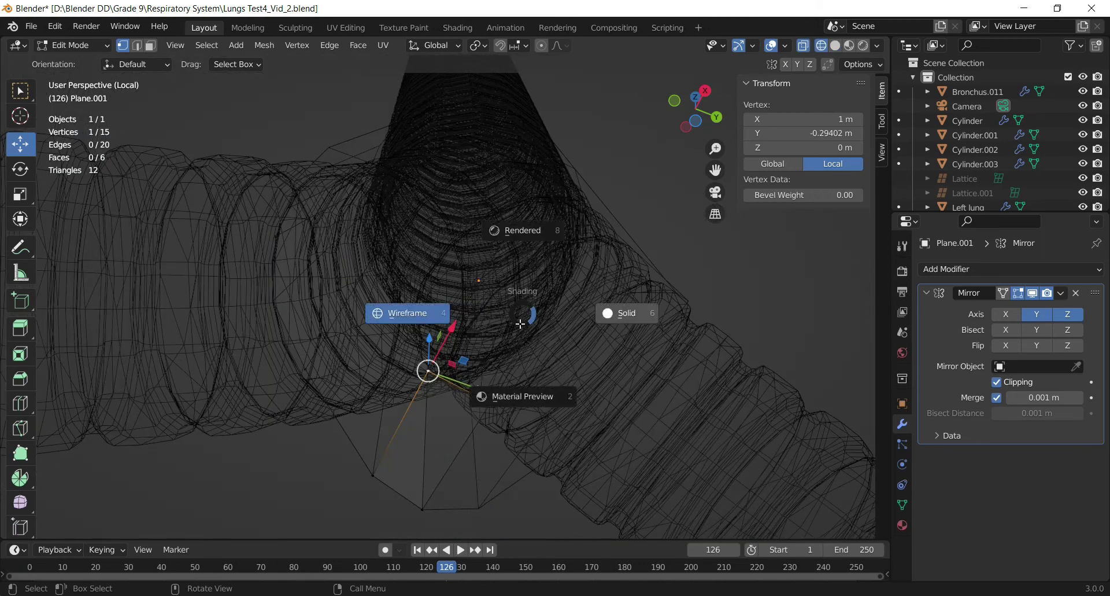
{"action": "left_click", "coordinate": [544, 316]}
{"action": "scroll", "coordinate": [514, 324], "scroll_direction": "down", "scroll_amount": 3}
{"action": "left_click_drag", "start_coordinate": [706, 118], "coordinate": [677, 176]}
{"action": "scroll", "coordinate": [486, 381], "scroll_direction": "up", "scroll_amount": 1}
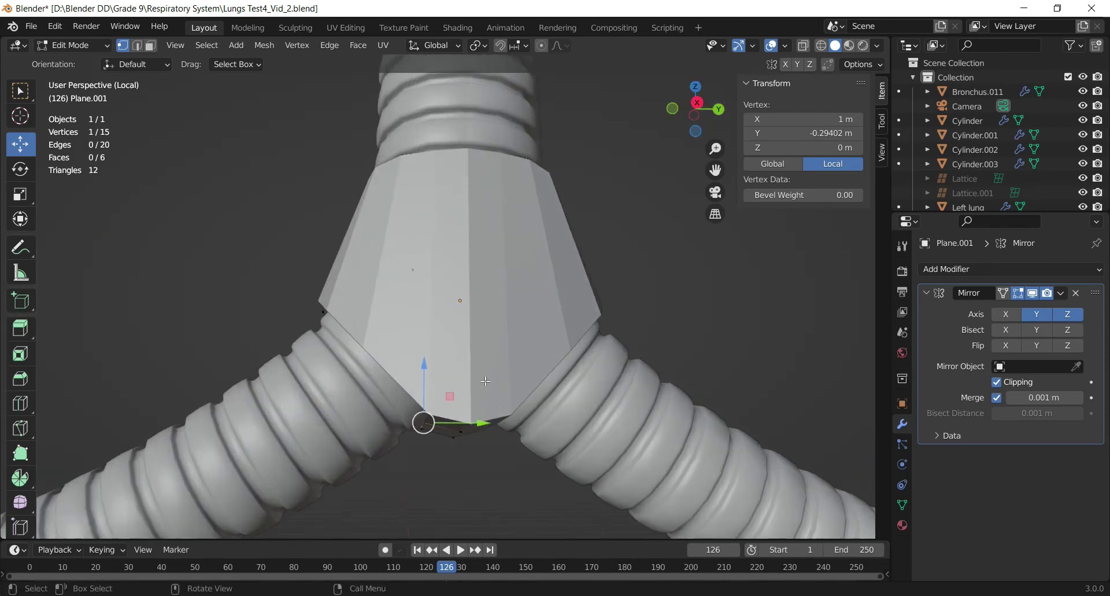
{"action": "key", "text": "g"}
{"action": "key", "text": "shift+x"}
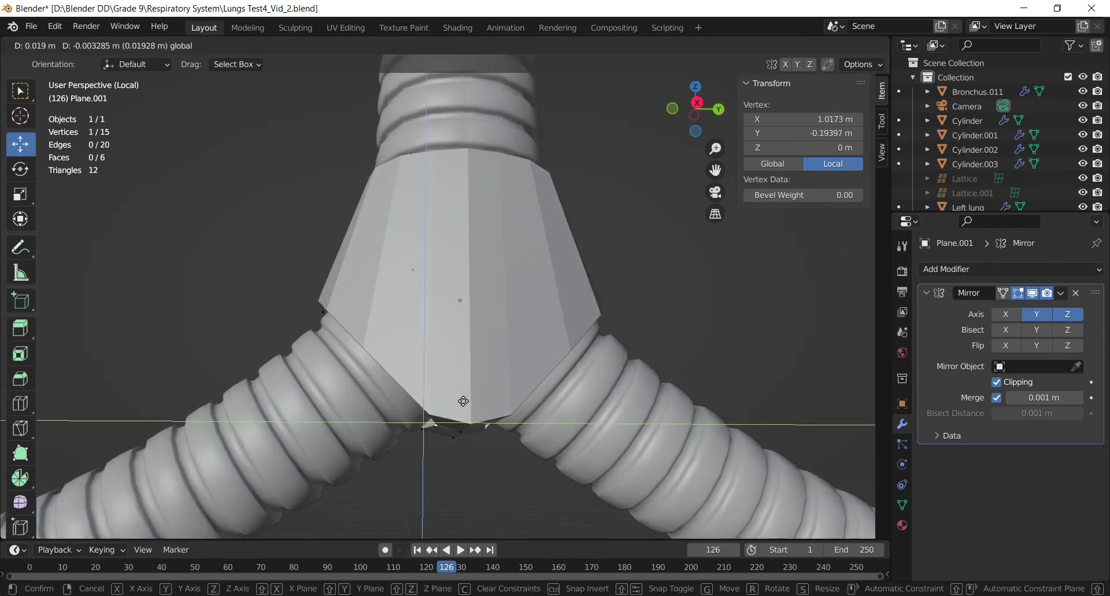
{"action": "left_click", "coordinate": [464, 400]}
Select the cover's lower corner vertex beside the bronchus and move it about -0.015 m along Y
{"action": "scroll", "coordinate": [597, 307], "scroll_direction": "up", "scroll_amount": 1}
{"action": "left_click_drag", "start_coordinate": [700, 128], "coordinate": [748, 120]}
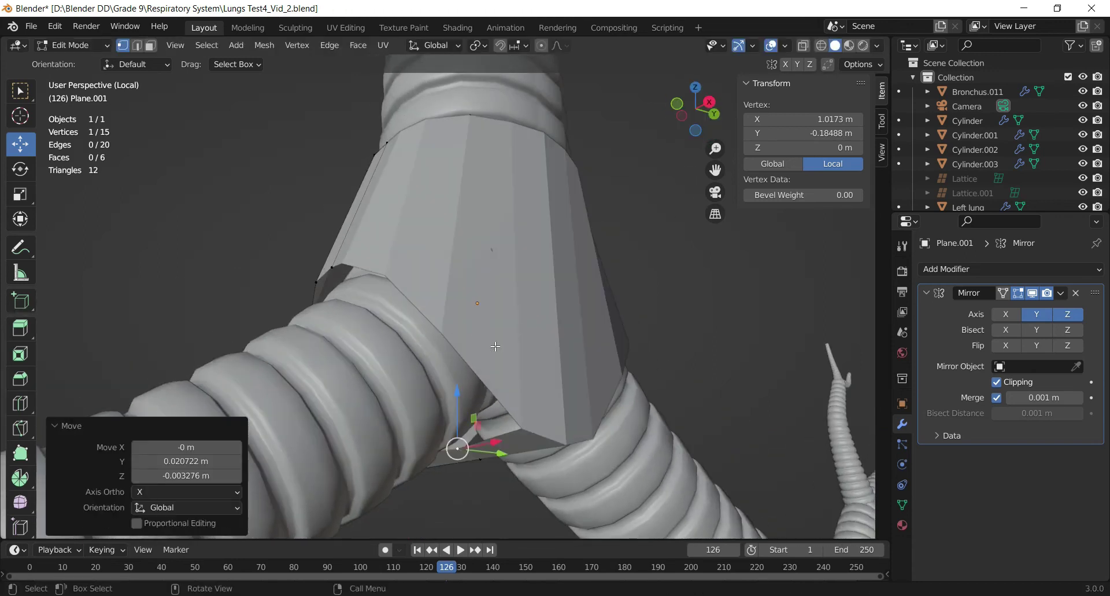
{"action": "left_click", "coordinate": [523, 431]}
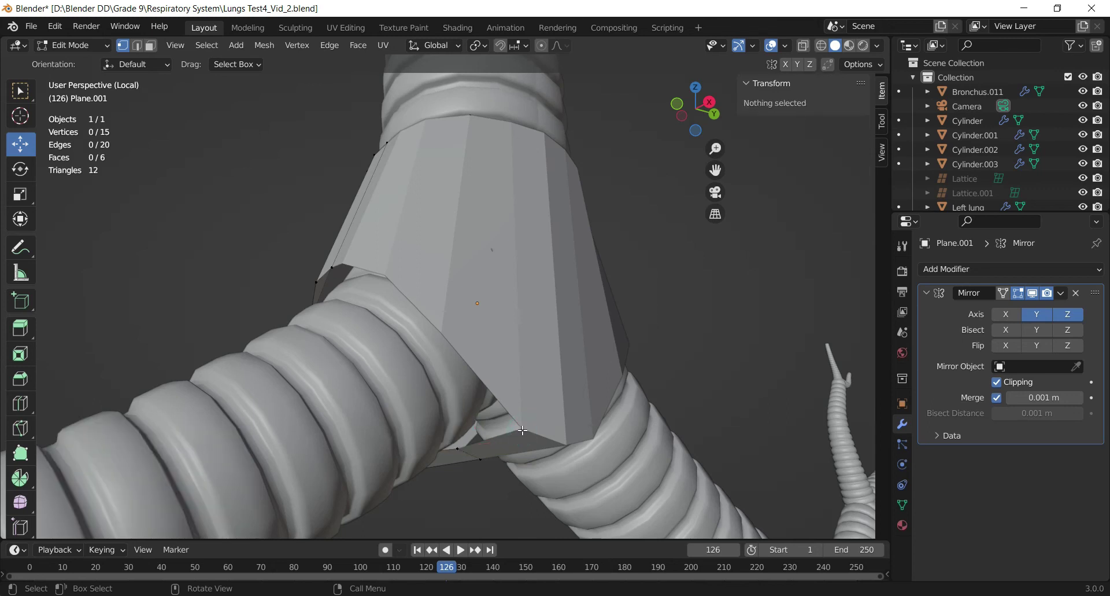
{"action": "scroll", "coordinate": [547, 409], "scroll_direction": "down", "scroll_amount": 4}
{"action": "left_click_drag", "start_coordinate": [696, 110], "coordinate": [349, 376]}
{"action": "left_click", "coordinate": [424, 395]}
{"action": "scroll", "coordinate": [424, 394], "scroll_direction": "up", "scroll_amount": 1}
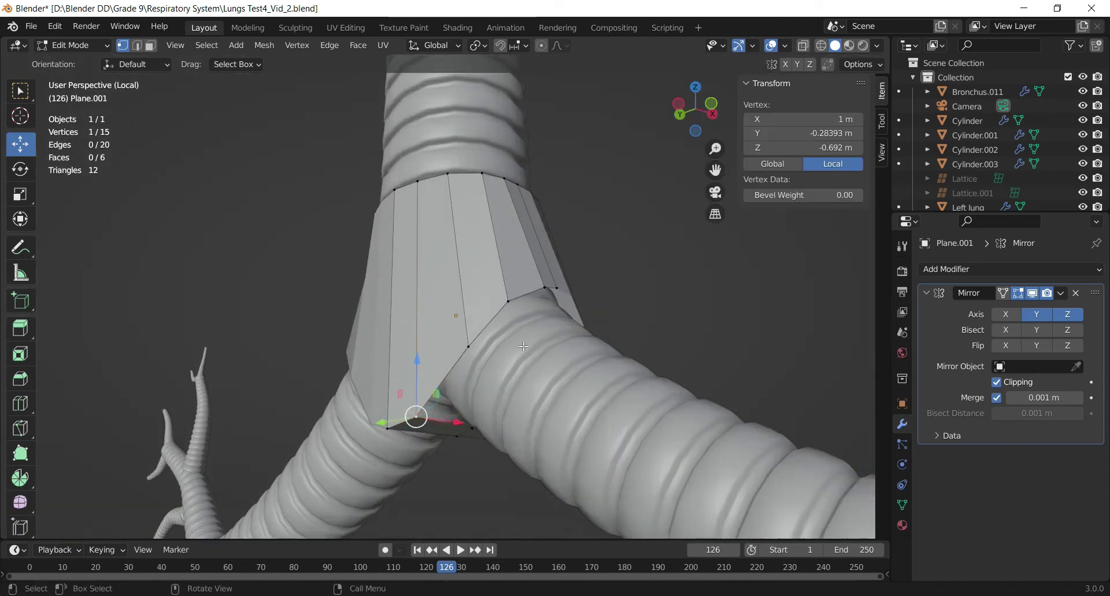
{"action": "left_click_drag", "start_coordinate": [705, 122], "coordinate": [719, 120]}
{"action": "left_click_drag", "start_coordinate": [429, 398], "coordinate": [437, 391]}
{"action": "key", "text": "ctrl+z"}
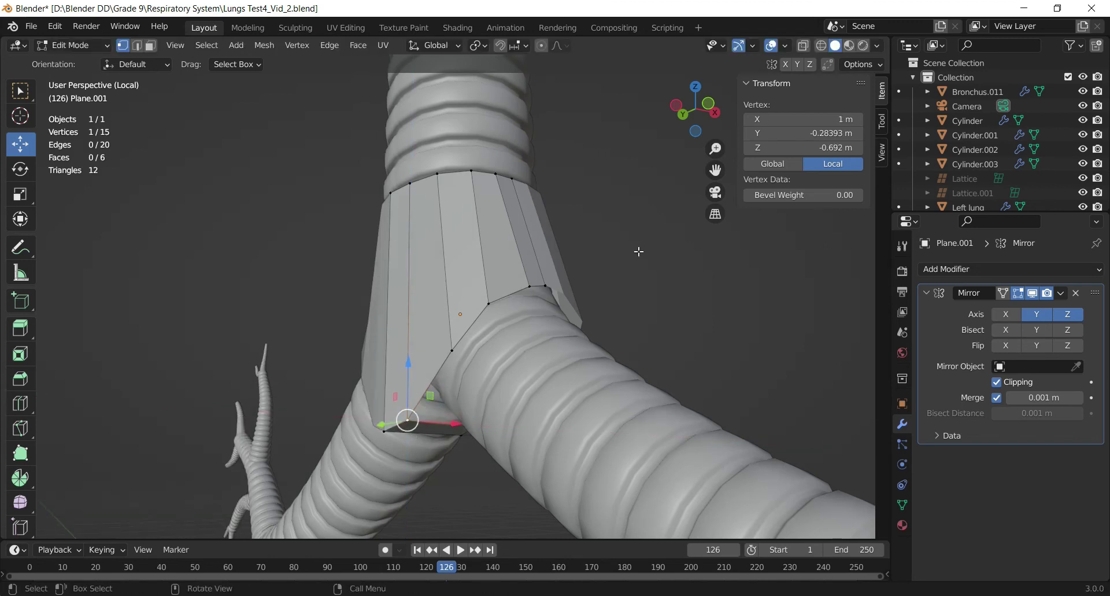
{"action": "left_click_drag", "start_coordinate": [701, 113], "coordinate": [671, 139]}
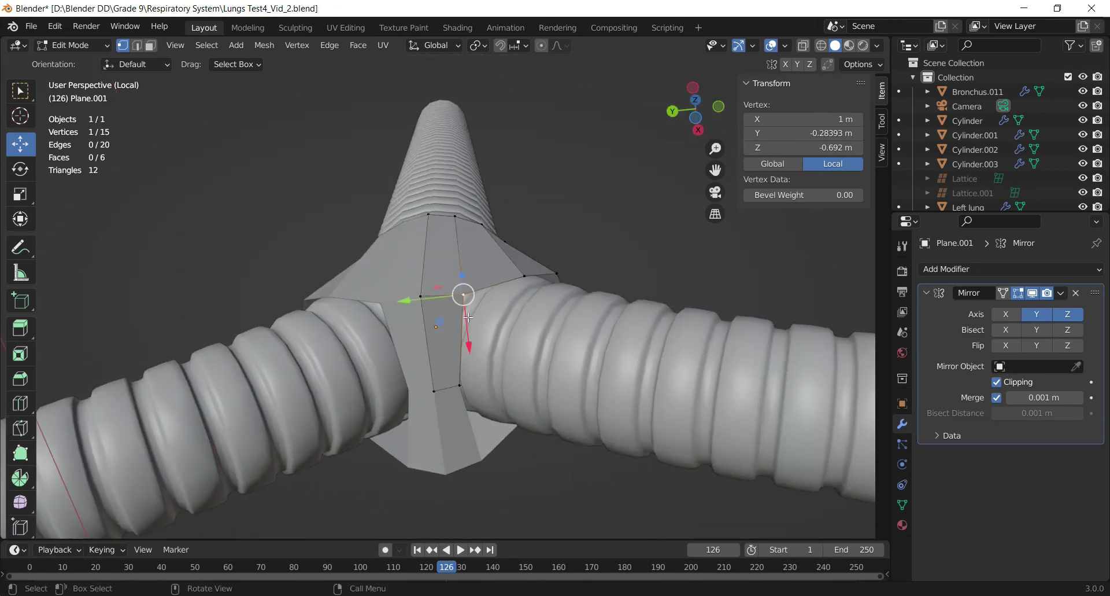
{"action": "left_click_drag", "start_coordinate": [433, 306], "coordinate": [437, 299]}
Add a single centred loop cut across the cover's underside strip between the two bronchi
{"action": "key", "text": "ctrl+r"}
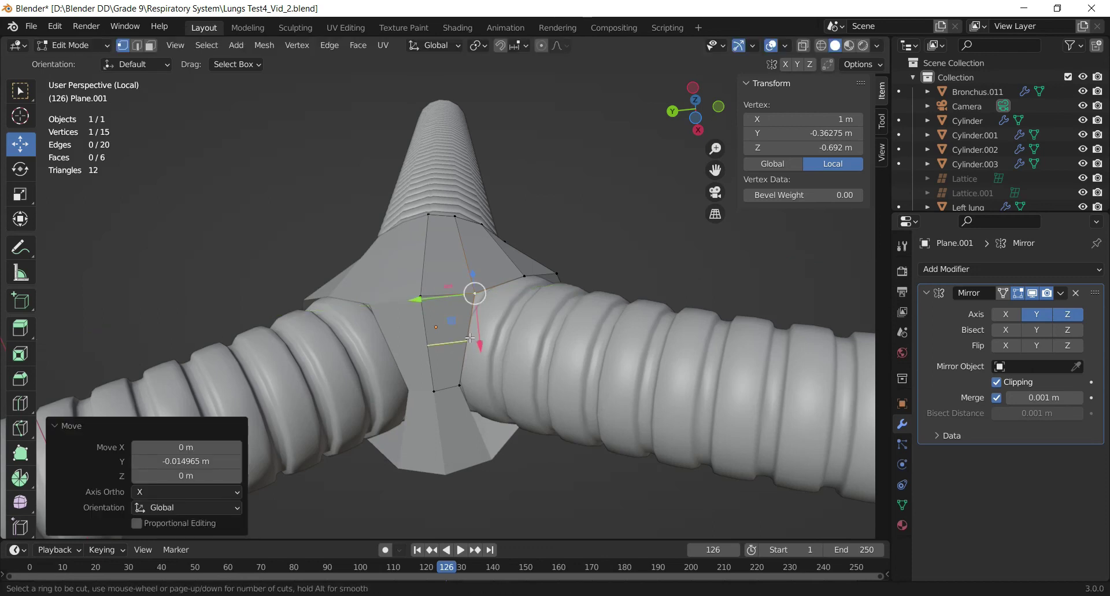
{"action": "left_click", "coordinate": [469, 339]}
{"action": "right_click", "coordinate": [469, 338]}
{"action": "middle_click_drag", "start_coordinate": [462, 358], "coordinate": [454, 361]}
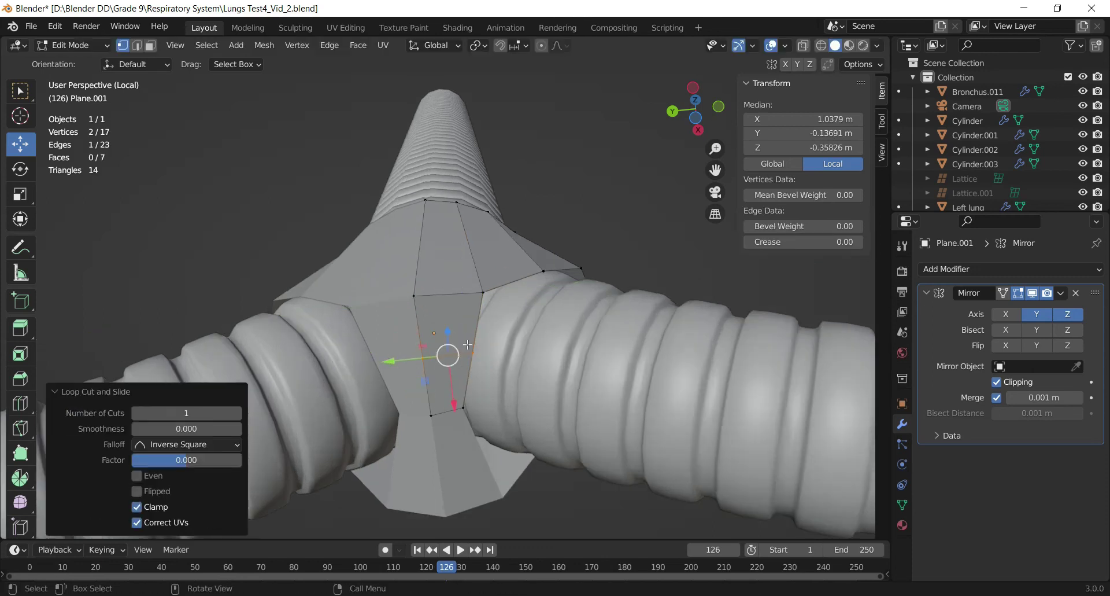
Move the new loop cut's outer vertex outward along Y and the neighbouring lower corner vertex about -0.009 m along Y
{"action": "left_click", "coordinate": [469, 352]}
{"action": "left_click_drag", "start_coordinate": [425, 357], "coordinate": [420, 358]}
{"action": "left_click", "coordinate": [484, 296]}
{"action": "left_click_drag", "start_coordinate": [435, 302], "coordinate": [445, 300]}
Add three evenly spaced horizontal loop cuts around the cover's side wall without sliding them
{"action": "left_click_drag", "start_coordinate": [705, 119], "coordinate": [591, 134]}
{"action": "left_click_drag", "start_coordinate": [668, 130], "coordinate": [618, 292]}
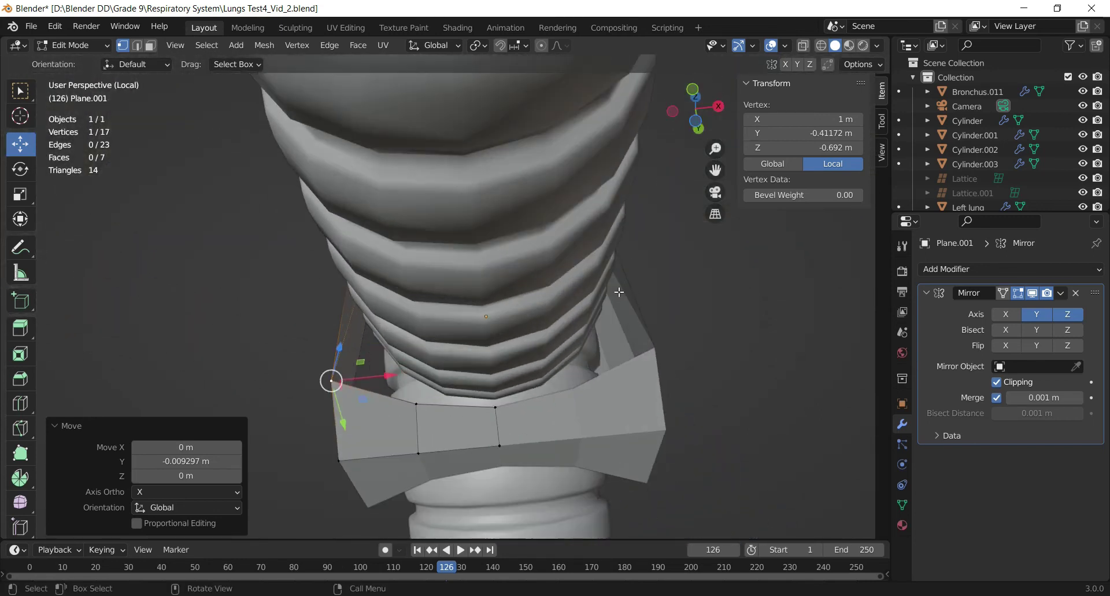
{"action": "left_click_drag", "start_coordinate": [694, 126], "coordinate": [599, 248]}
{"action": "scroll", "coordinate": [488, 270], "scroll_direction": "up", "scroll_amount": 1}
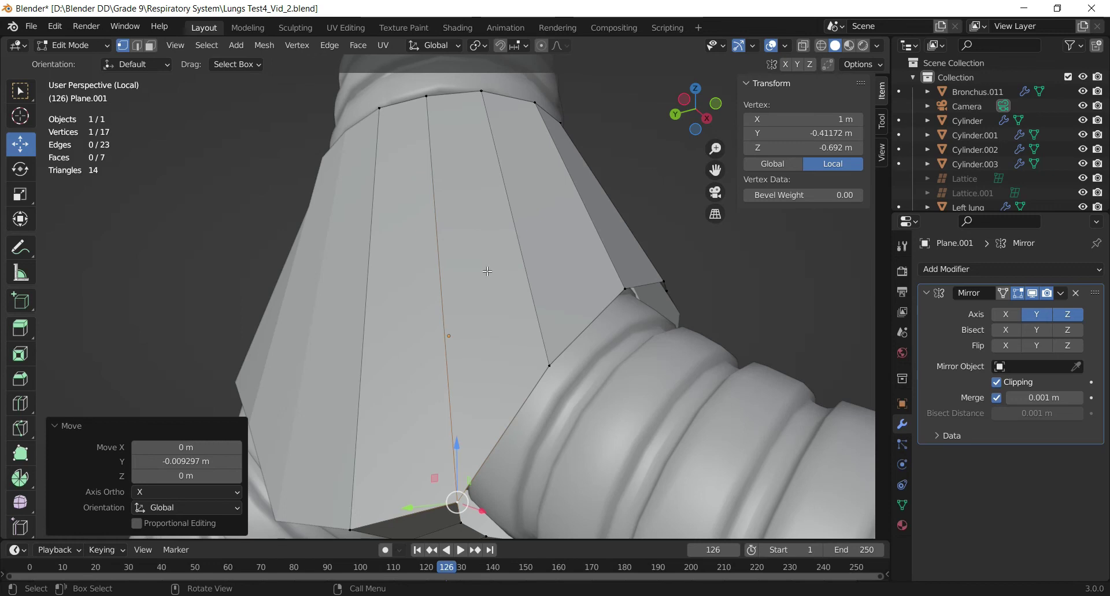
{"action": "key", "text": "ctrl+r"}
{"action": "scroll", "coordinate": [489, 216], "scroll_direction": "up", "scroll_amount": 1}
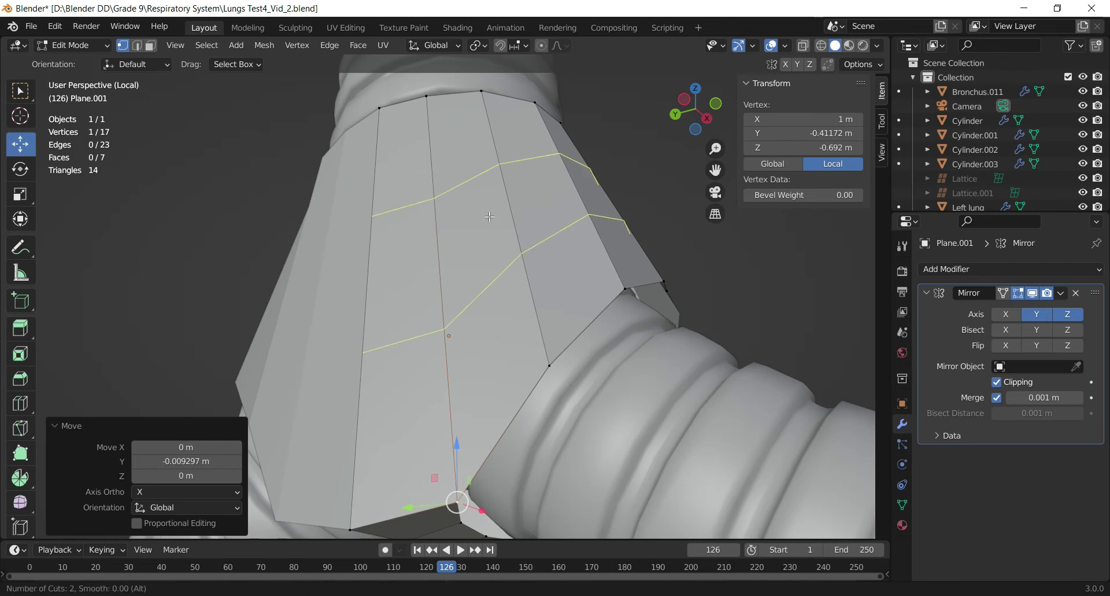
{"action": "scroll", "coordinate": [490, 217], "scroll_direction": "up", "scroll_amount": 1}
{"action": "left_click", "coordinate": [490, 216]}
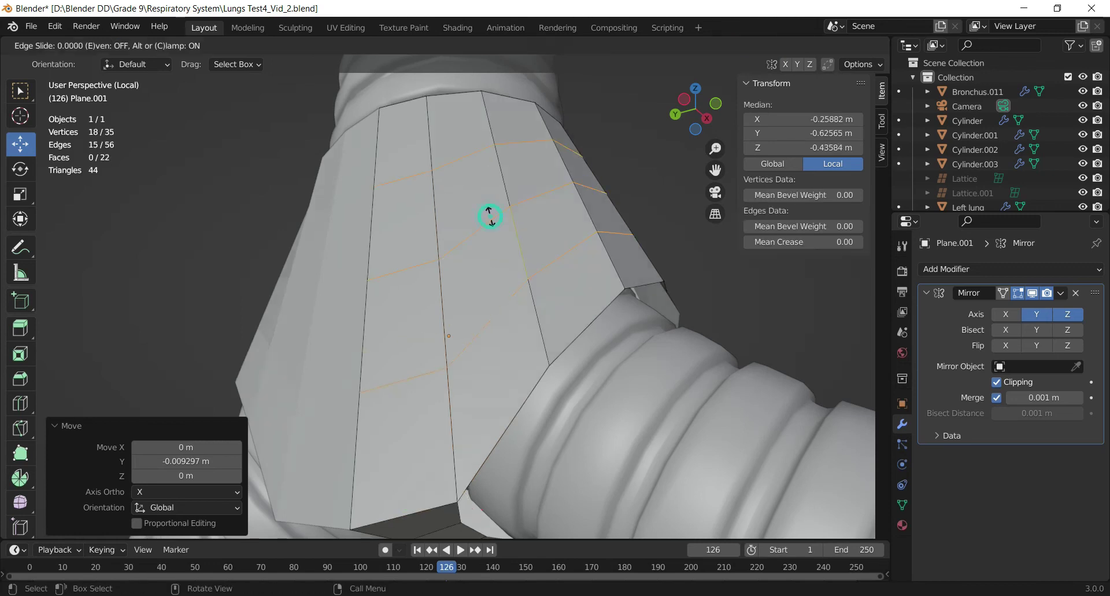
{"action": "left_click", "coordinate": [490, 216]}
Select the middle of the three horizontal edge loops on the cover and dissolve its edges
{"action": "left_click_drag", "start_coordinate": [689, 128], "coordinate": [681, 104]}
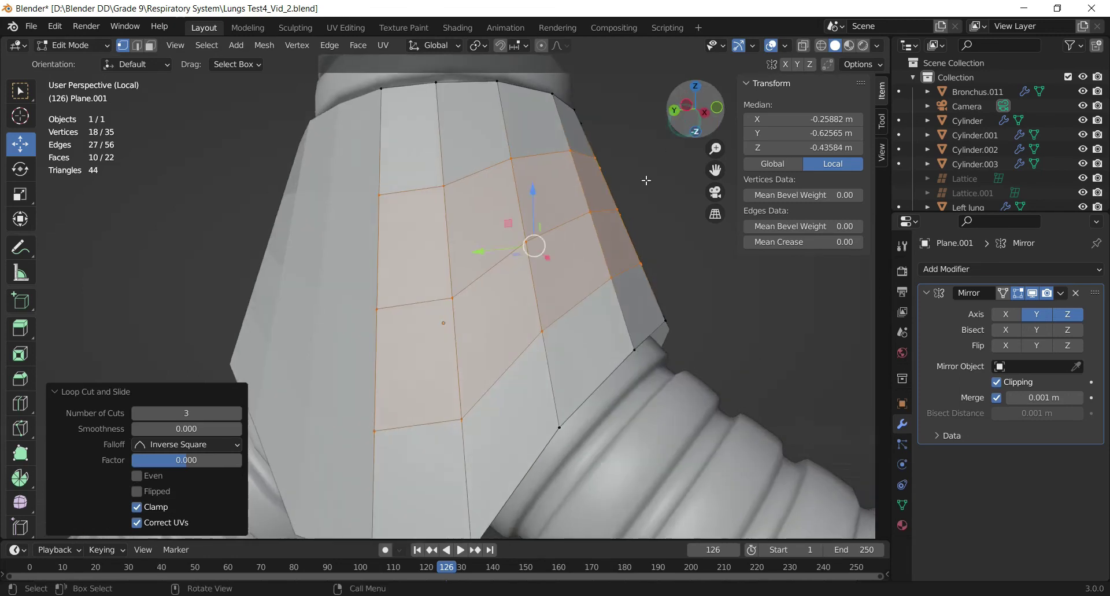
{"action": "scroll", "coordinate": [613, 231], "scroll_direction": "down", "scroll_amount": 2}
{"action": "key", "text": "2"}
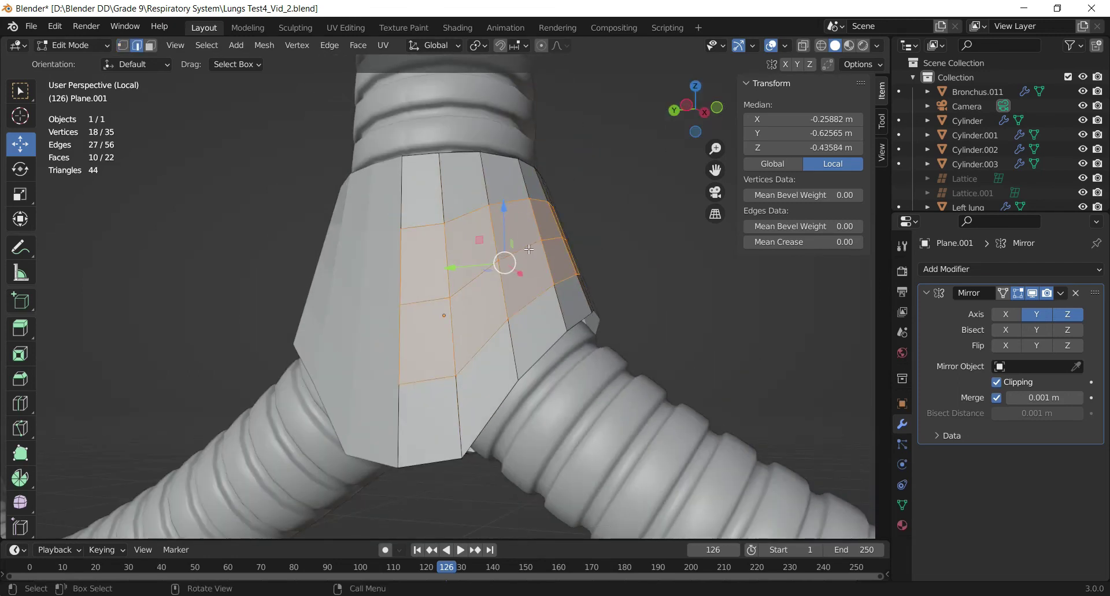
{"action": "left_click", "coordinate": [529, 249], "text": "alt"}
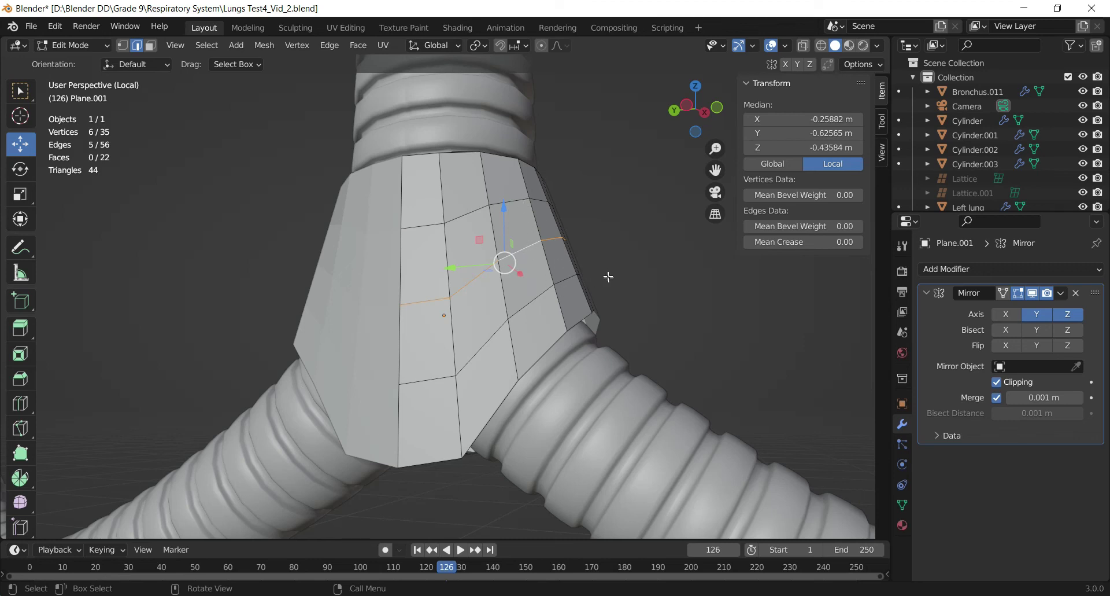
{"action": "key", "text": "x"}
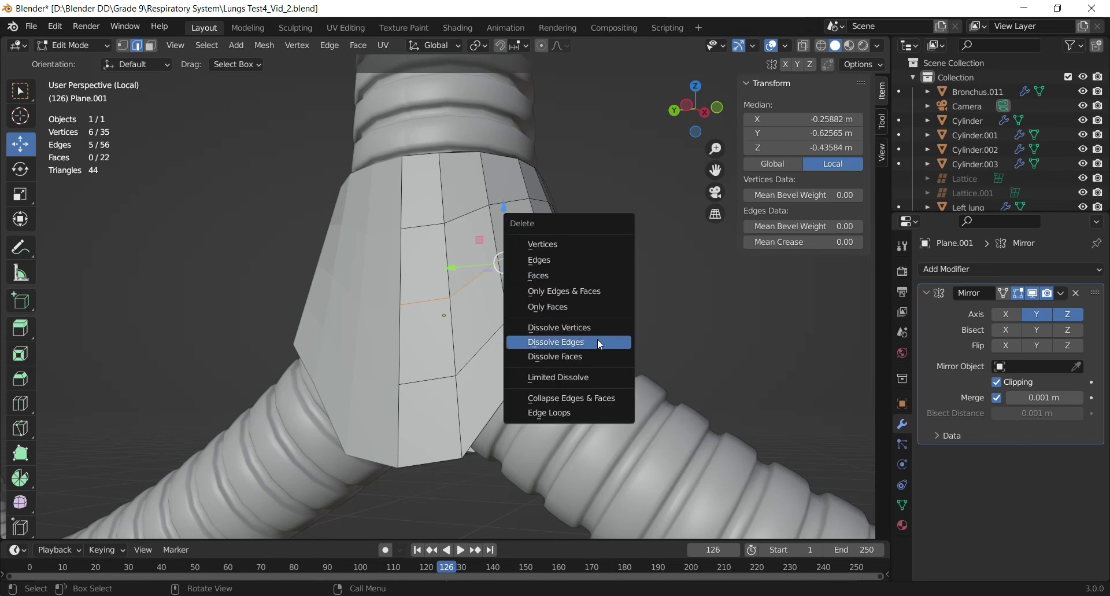
{"action": "left_click", "coordinate": [597, 342]}
Select the cover's lower corner vertex beside the bronchus and move it about 0.015 m along X
{"action": "left_click_drag", "start_coordinate": [694, 107], "coordinate": [654, 175]}
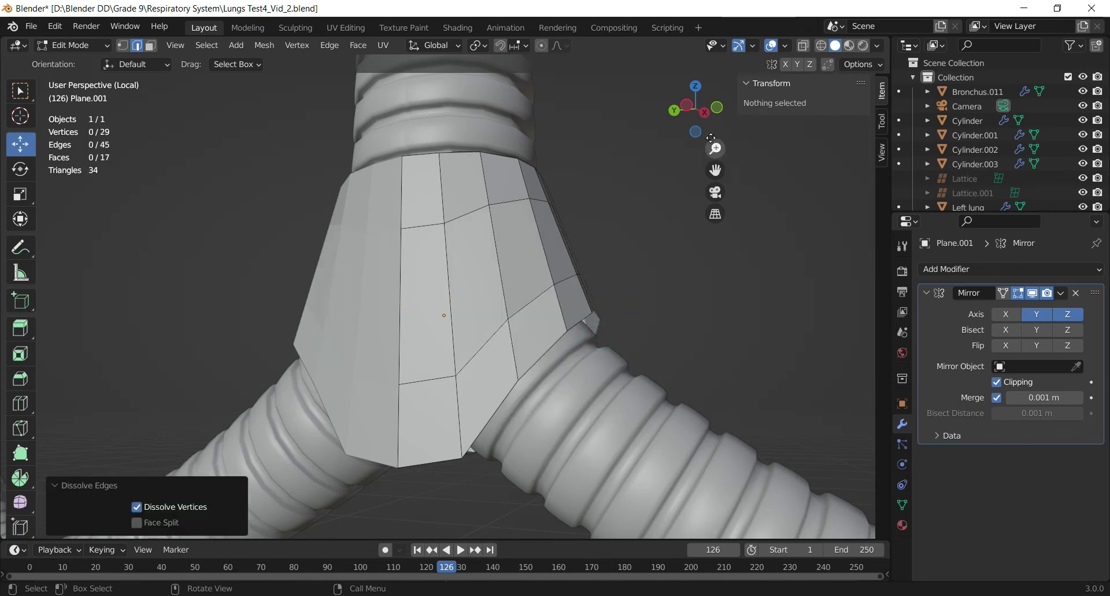
{"action": "scroll", "coordinate": [450, 263], "scroll_direction": "up", "scroll_amount": 1}
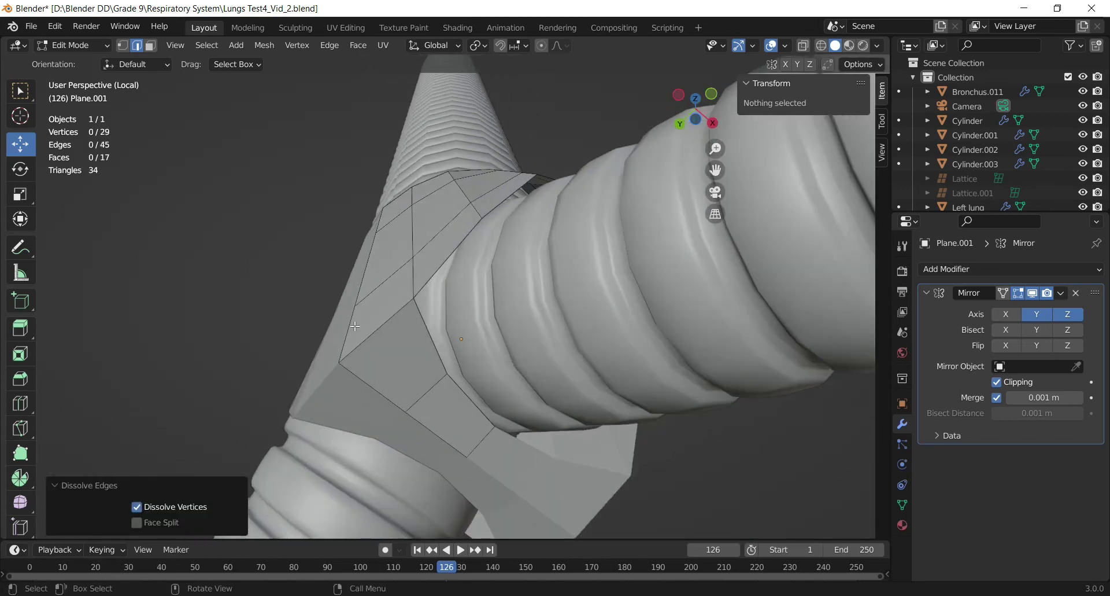
{"action": "left_click", "coordinate": [423, 306]}
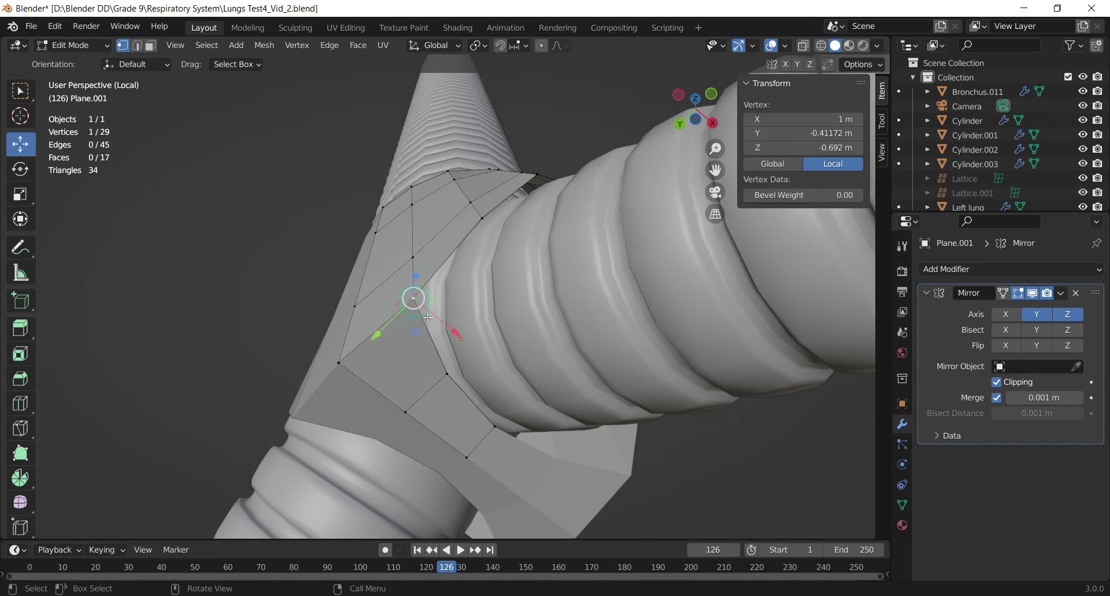
{"action": "key", "text": "g"}
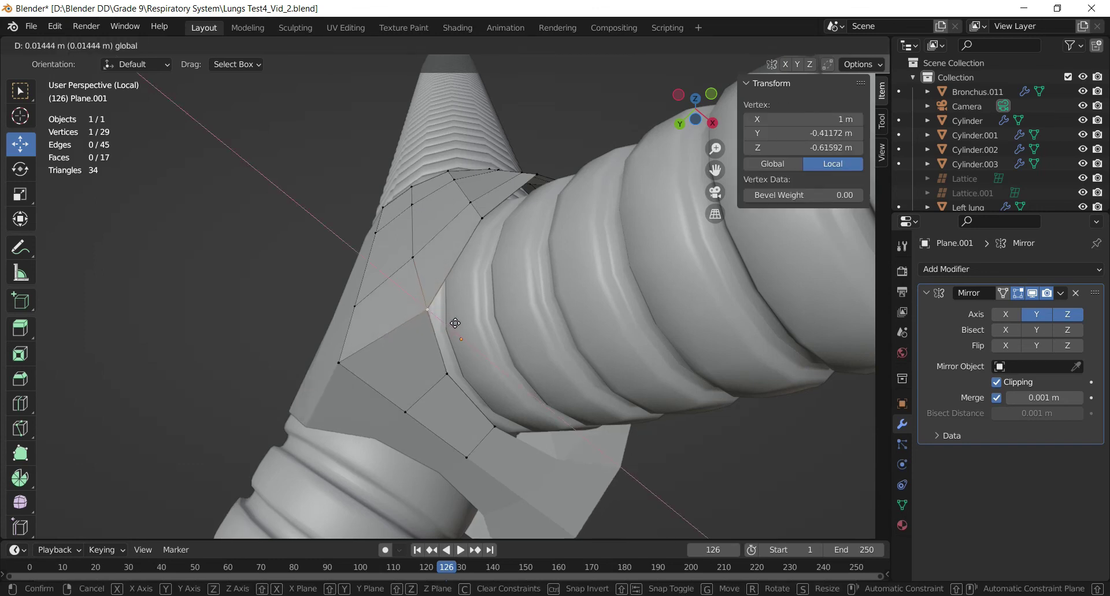
{"action": "left_click", "coordinate": [399, 222]}
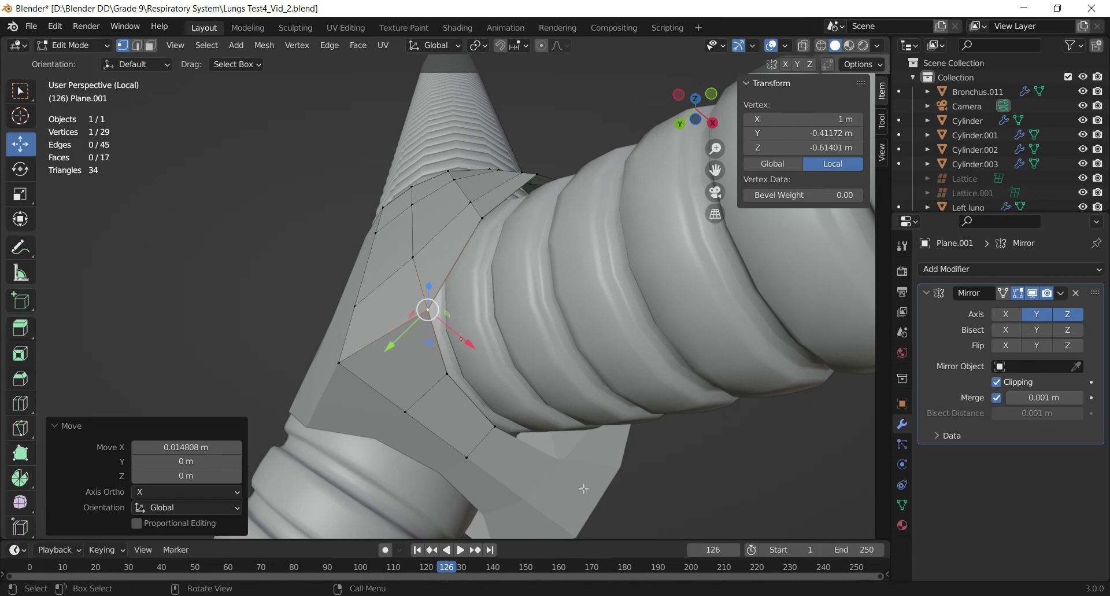
Raise the lower corner vertex along Z and the cover's bottom centre vertex about 0.01 m along Z
{"action": "scroll", "coordinate": [583, 488], "scroll_direction": "down", "scroll_amount": 5}
{"action": "left_click_drag", "start_coordinate": [685, 141], "coordinate": [677, 104]}
{"action": "scroll", "coordinate": [491, 386], "scroll_direction": "up", "scroll_amount": 3}
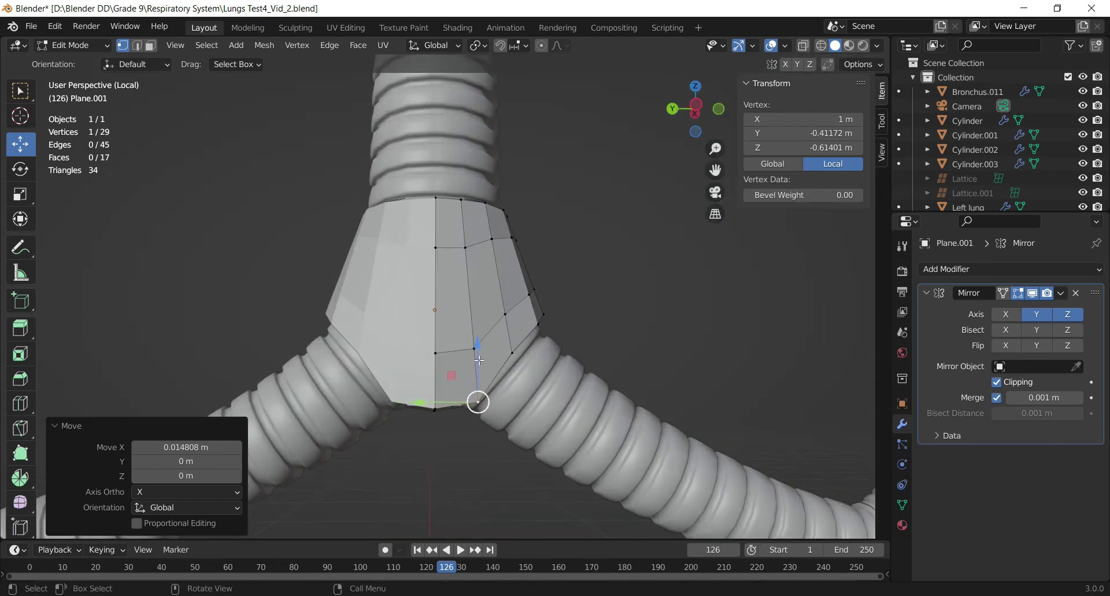
{"action": "left_click_drag", "start_coordinate": [476, 345], "coordinate": [473, 334]}
{"action": "left_click", "coordinate": [434, 409]}
{"action": "left_click_drag", "start_coordinate": [433, 374], "coordinate": [433, 363]}
{"action": "scroll", "coordinate": [435, 362], "scroll_direction": "down", "scroll_amount": 2}
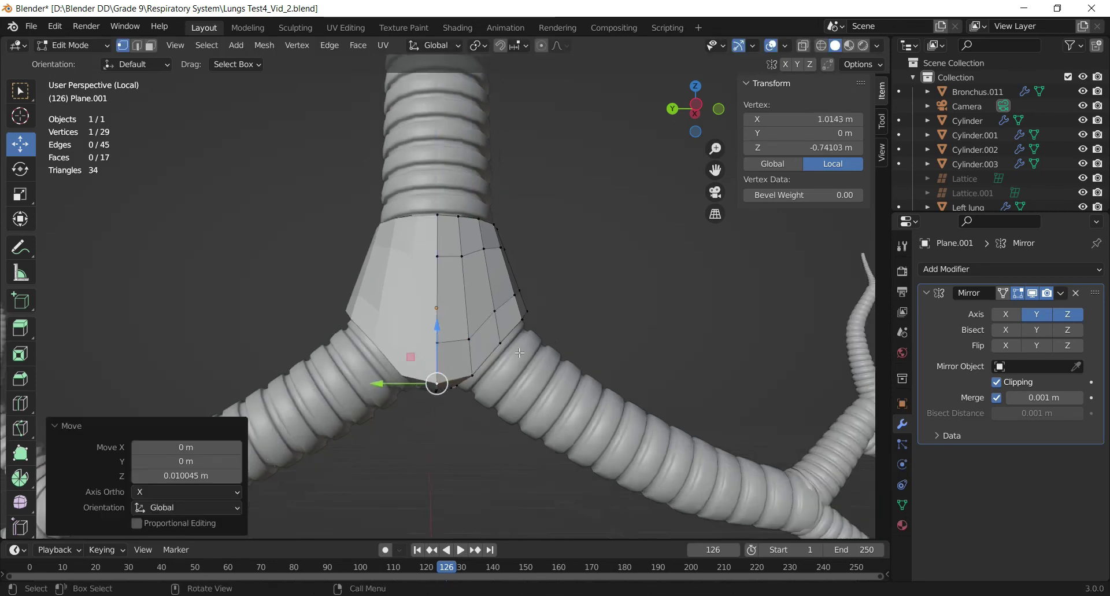
Return to Object Mode and add a Solidify modifier to the cover
{"action": "left_click_drag", "start_coordinate": [708, 126], "coordinate": [666, 175]}
{"action": "left_click_drag", "start_coordinate": [714, 108], "coordinate": [717, 108]}
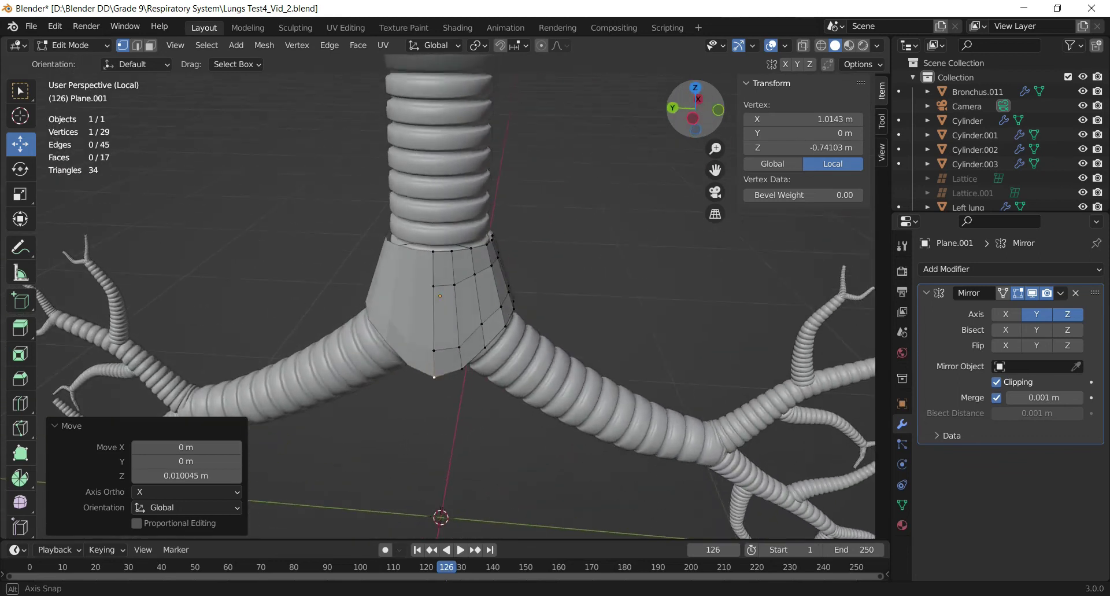
{"action": "key", "text": "Tab"}
{"action": "left_click", "coordinate": [958, 268]}
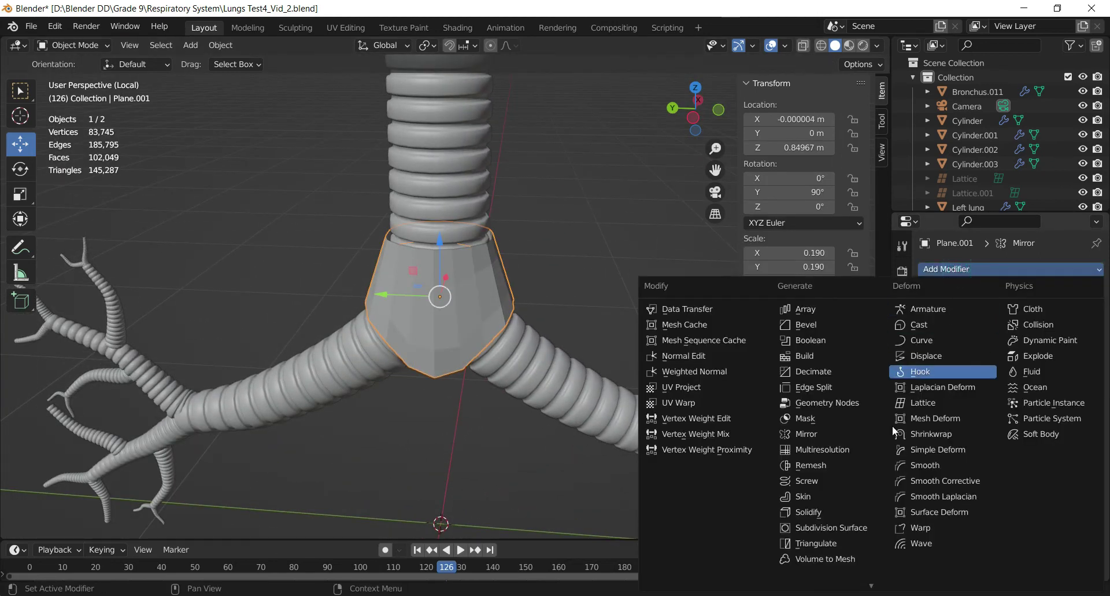
{"action": "left_click", "coordinate": [856, 507]}
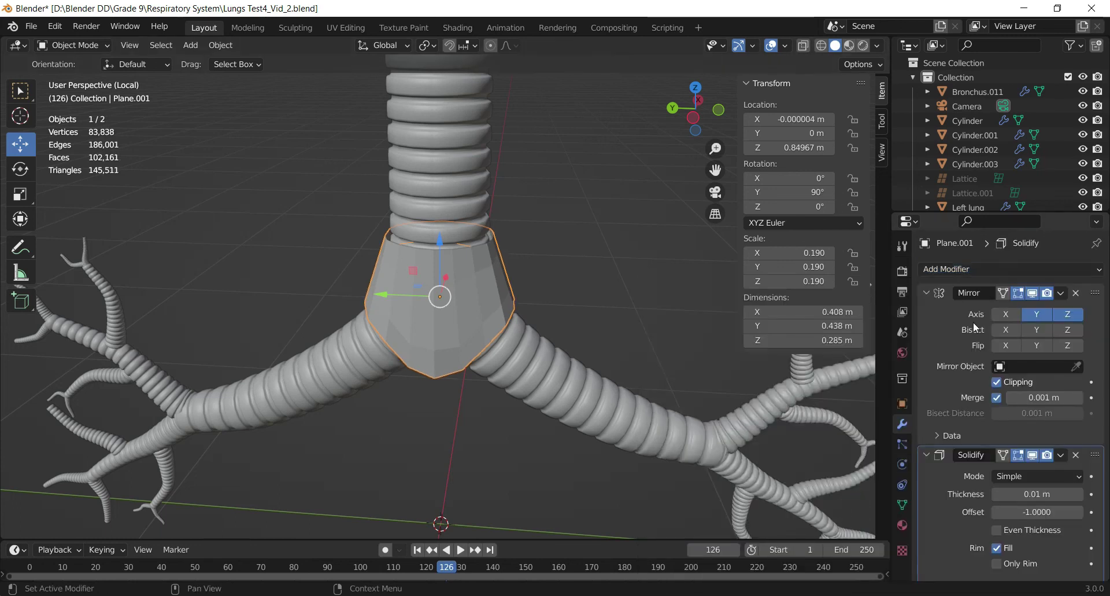
Add a Subdivision Surface modifier to the cover and set its viewport level to 2
{"action": "left_click", "coordinate": [989, 269]}
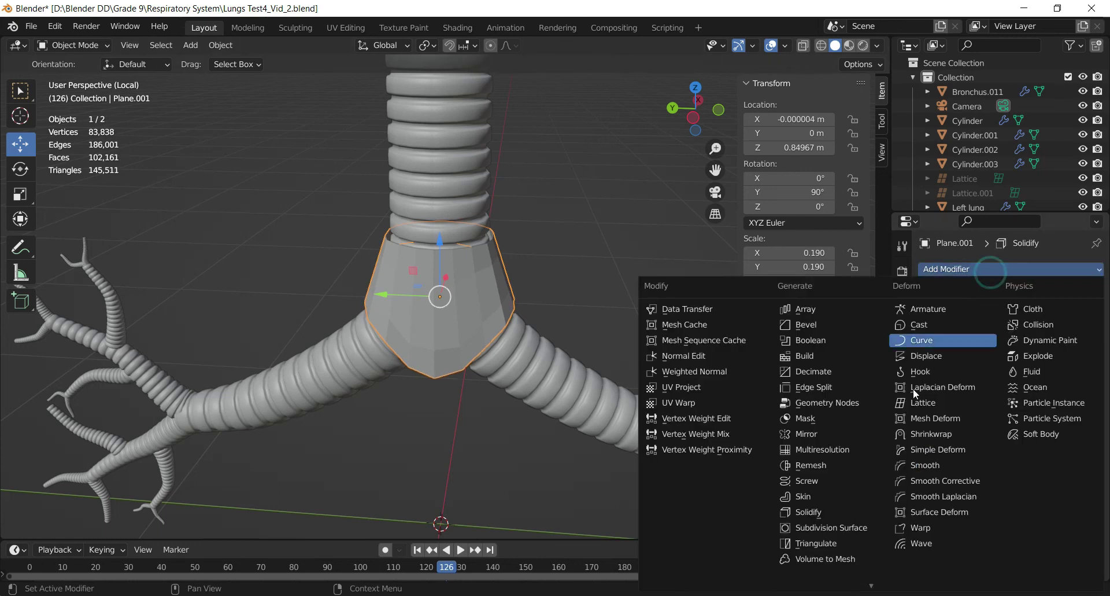
{"action": "left_click", "coordinate": [841, 527]}
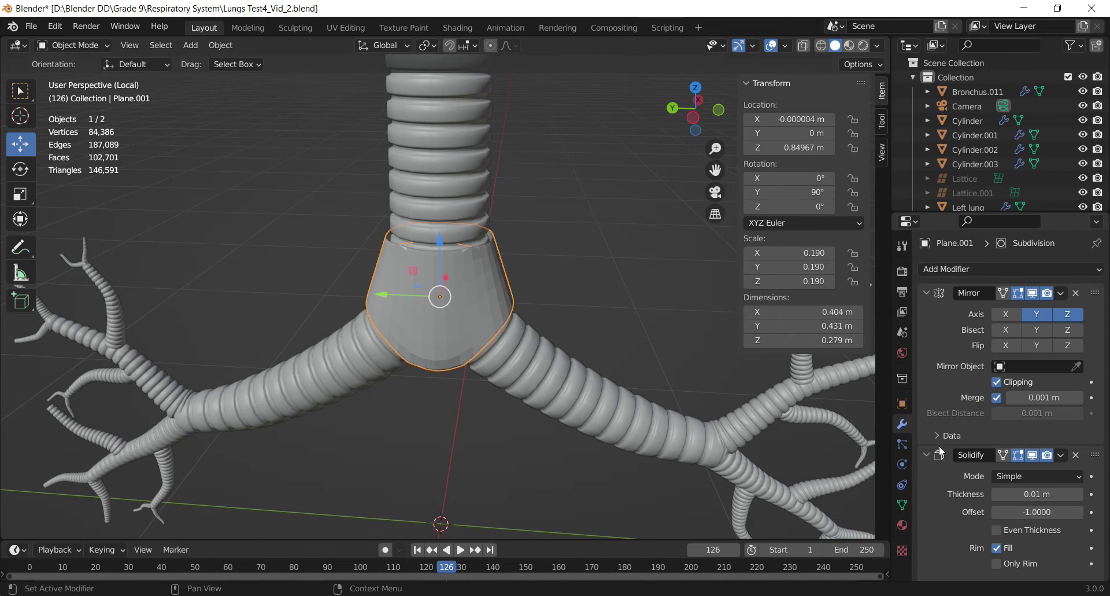
{"action": "scroll", "coordinate": [963, 491], "scroll_direction": "down", "scroll_amount": 2}
{"action": "scroll", "coordinate": [964, 491], "scroll_direction": "down", "scroll_amount": 6}
{"action": "left_click", "coordinate": [1079, 528]}
{"action": "scroll", "coordinate": [473, 283], "scroll_direction": "up", "scroll_amount": 2}
Apply smooth shading to the cover and reselect it
{"action": "right_click", "coordinate": [470, 279]}
{"action": "left_click", "coordinate": [470, 281]}
{"action": "left_click", "coordinate": [571, 255]}
{"action": "left_click", "coordinate": [503, 251]}
Set the cover's Solidify thickness to -0.13 m
{"action": "left_click_drag", "start_coordinate": [695, 111], "coordinate": [703, 130]}
{"action": "scroll", "coordinate": [346, 201], "scroll_direction": "up", "scroll_amount": 2}
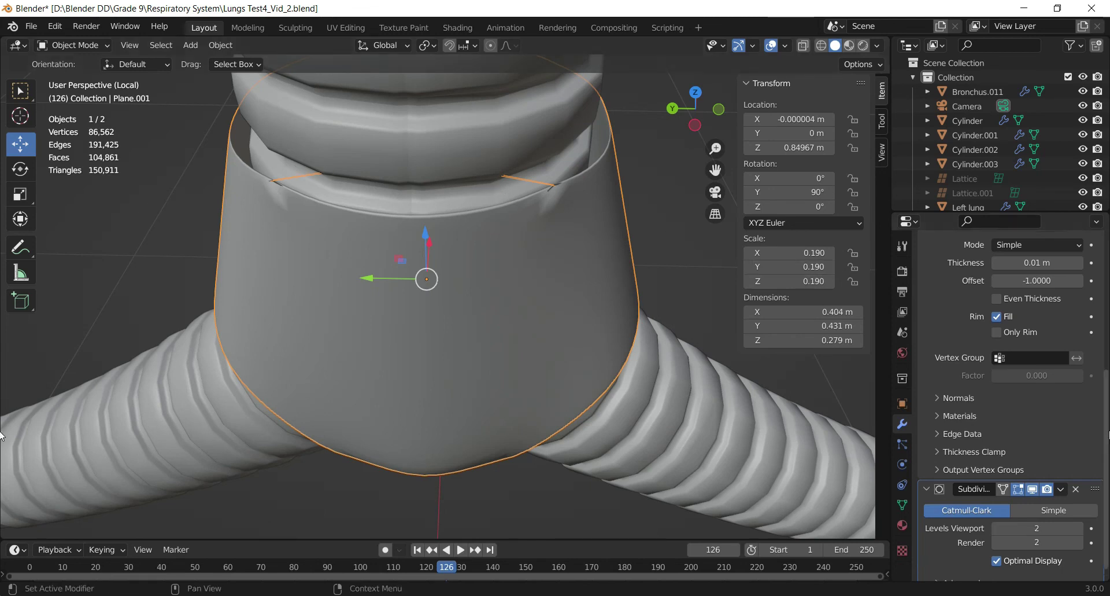
{"action": "scroll", "coordinate": [976, 344], "scroll_direction": "up", "scroll_amount": 7}
{"action": "left_click_drag", "start_coordinate": [1031, 424], "coordinate": [1003, 425]}
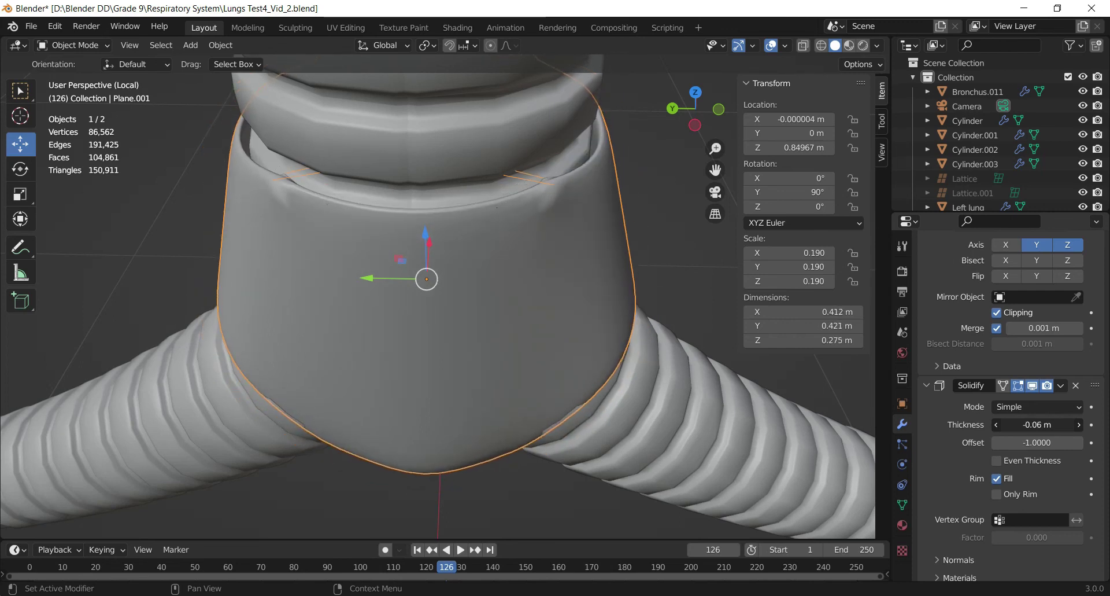
{"action": "left_click_drag", "start_coordinate": [1003, 425], "coordinate": [982, 425]}
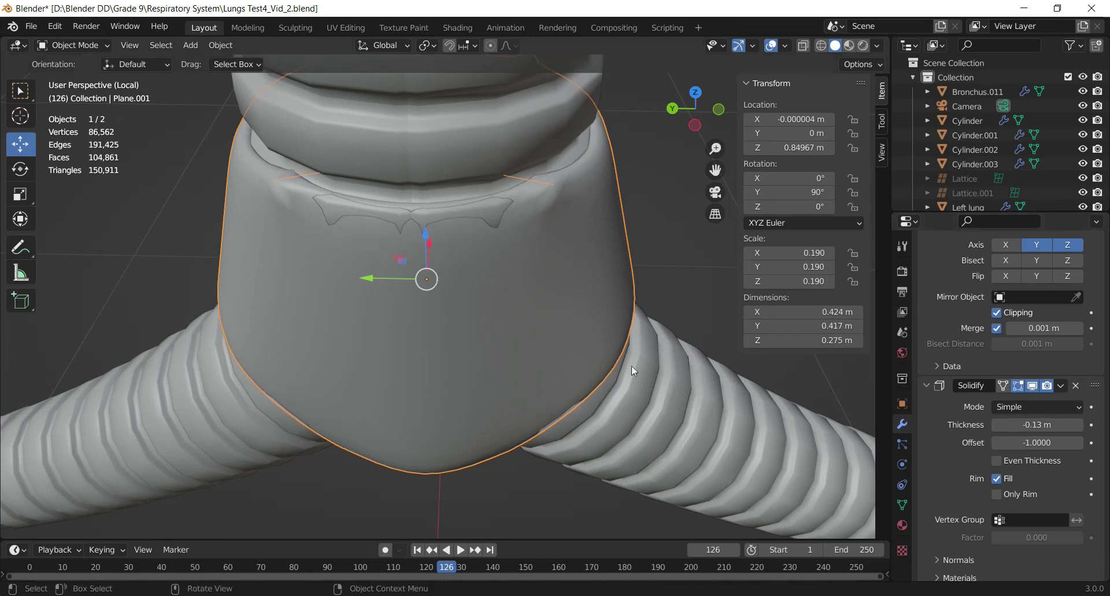
Scale the cover up uniformly by about 1.025
{"action": "scroll", "coordinate": [593, 308], "scroll_direction": "down", "scroll_amount": 1}
{"action": "key", "text": "s"}
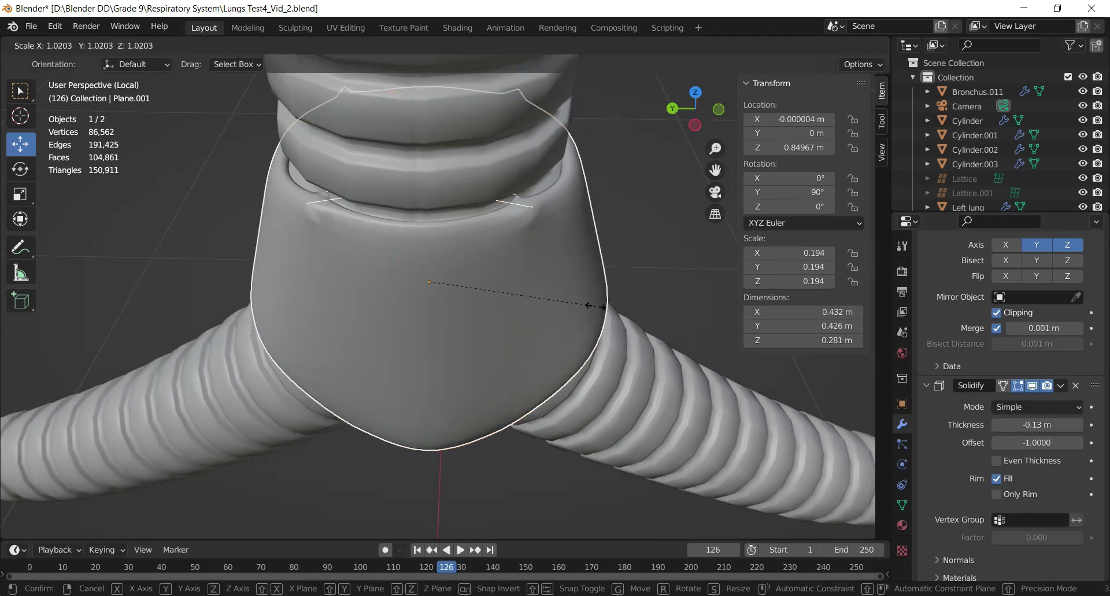
{"action": "left_click", "coordinate": [598, 310]}
{"action": "scroll", "coordinate": [599, 310], "scroll_direction": "down", "scroll_amount": 4}
{"action": "mouse_move", "coordinate": [694, 118]}
{"action": "left_mouse_down"}
{"action": "mouse_move", "coordinate": [686, 62]}
{"action": "mouse_move", "coordinate": [699, 126]}
{"action": "left_mouse_up"}
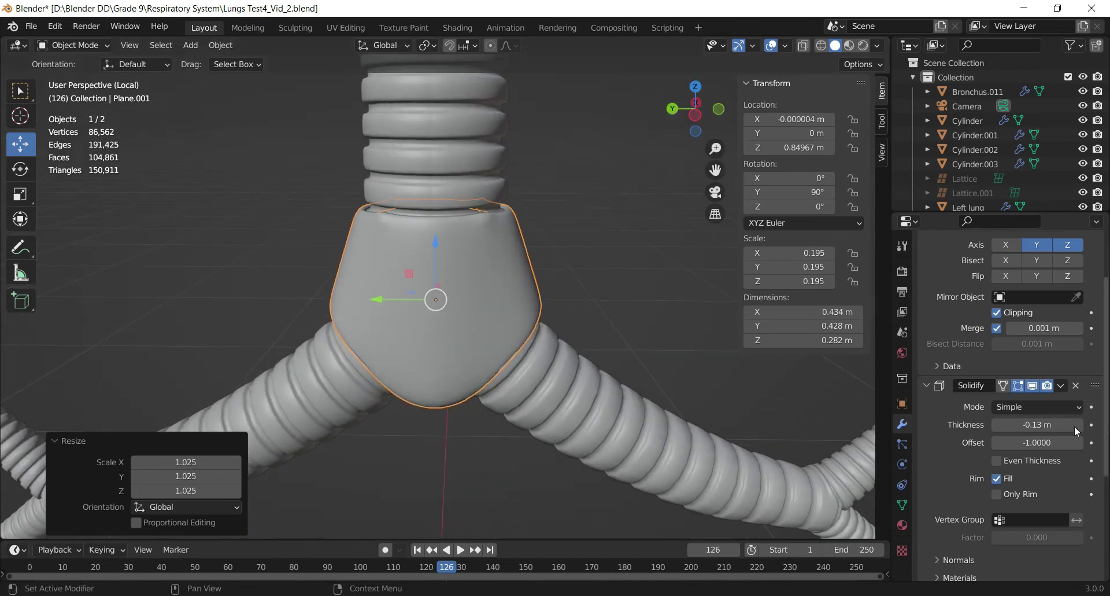
Turn off the viewport display of the cover's Solidify and Subdivision modifiers
{"action": "scroll", "coordinate": [1035, 370], "scroll_direction": "up", "scroll_amount": 3}
{"action": "scroll", "coordinate": [1031, 405], "scroll_direction": "down", "scroll_amount": 2}
{"action": "scroll", "coordinate": [1007, 452], "scroll_direction": "down", "scroll_amount": 5}
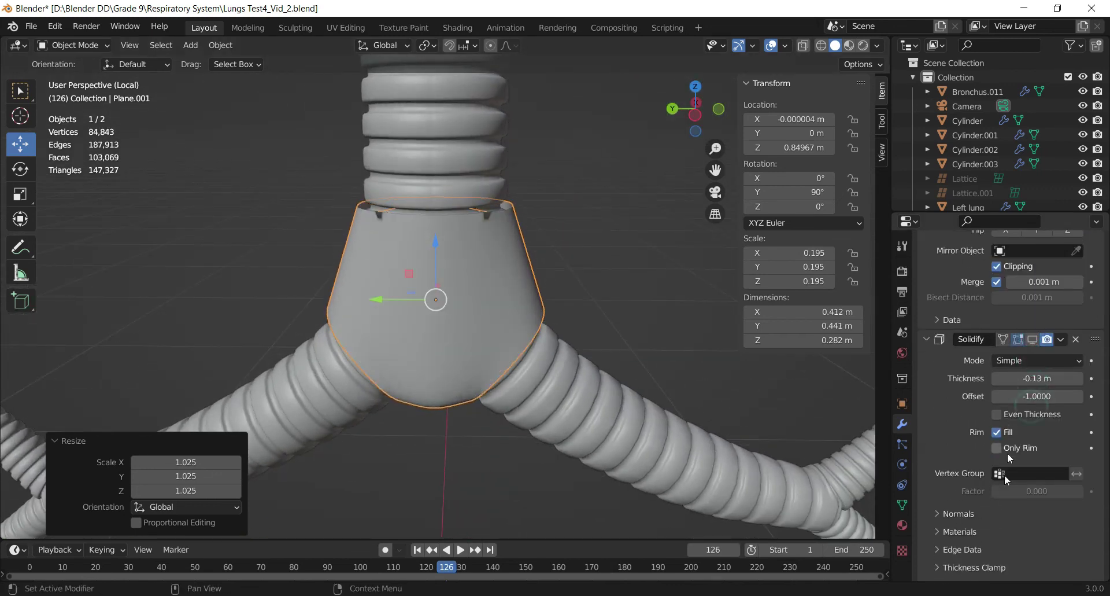
{"action": "left_click", "coordinate": [1033, 556]}
{"action": "scroll", "coordinate": [515, 235], "scroll_direction": "up", "scroll_amount": 2}
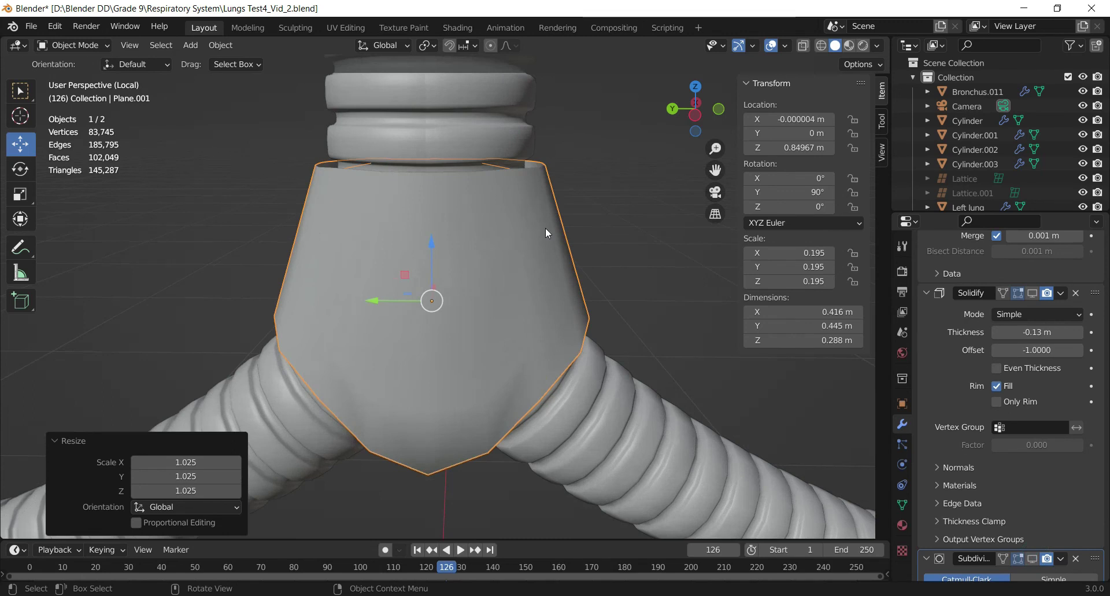
Isolate the cover in local view and delete the stray vertex inside its upper opening in Edit Mode
{"action": "key", "text": "KP_Divide"}
{"action": "key", "text": "KP_Divide"}
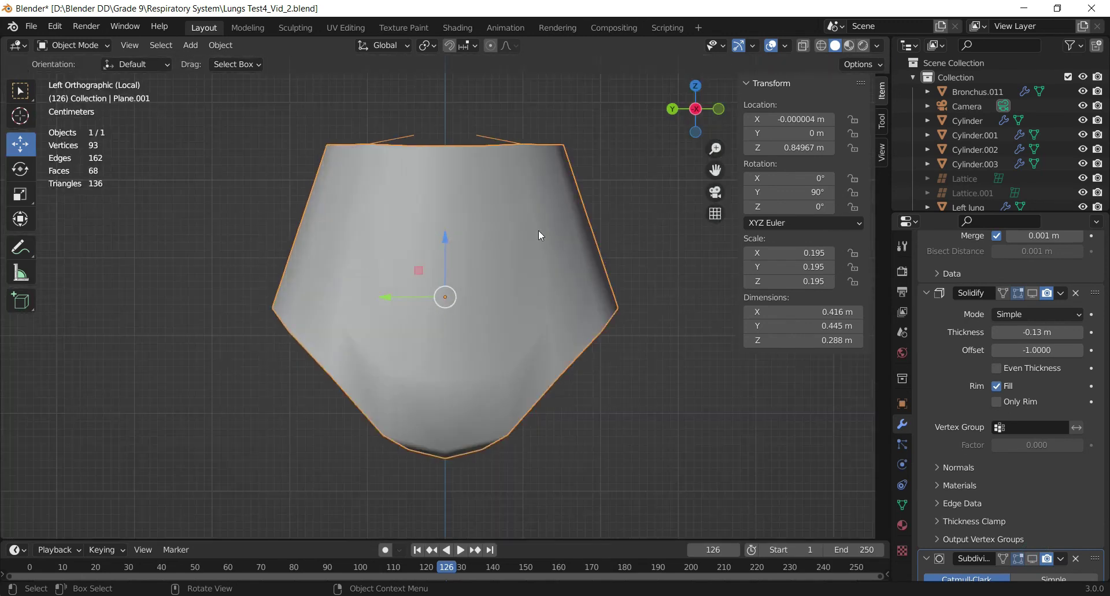
{"action": "mouse_move", "coordinate": [686, 101]}
{"action": "left_mouse_down"}
{"action": "mouse_move", "coordinate": [650, 137]}
{"action": "mouse_move", "coordinate": [690, 138]}
{"action": "mouse_move", "coordinate": [725, 101]}
{"action": "mouse_move", "coordinate": [697, 110]}
{"action": "left_mouse_up"}
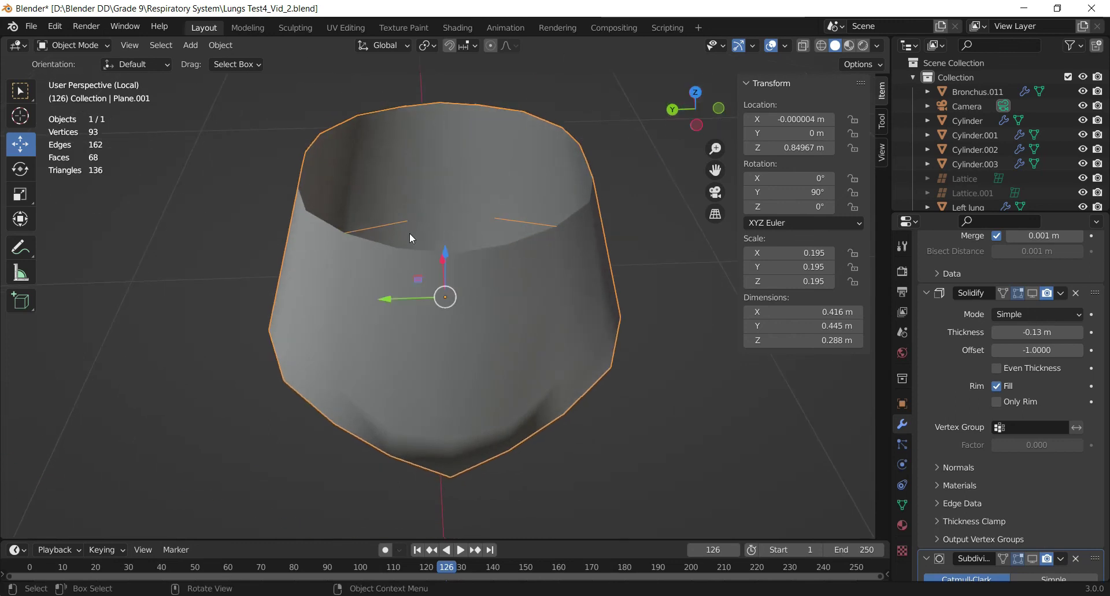
{"action": "key", "text": "Tab"}
{"action": "scroll", "coordinate": [444, 215], "scroll_direction": "up", "scroll_amount": 4}
{"action": "left_click", "coordinate": [530, 161]}
{"action": "scroll", "coordinate": [575, 193], "scroll_direction": "down", "scroll_amount": 3}
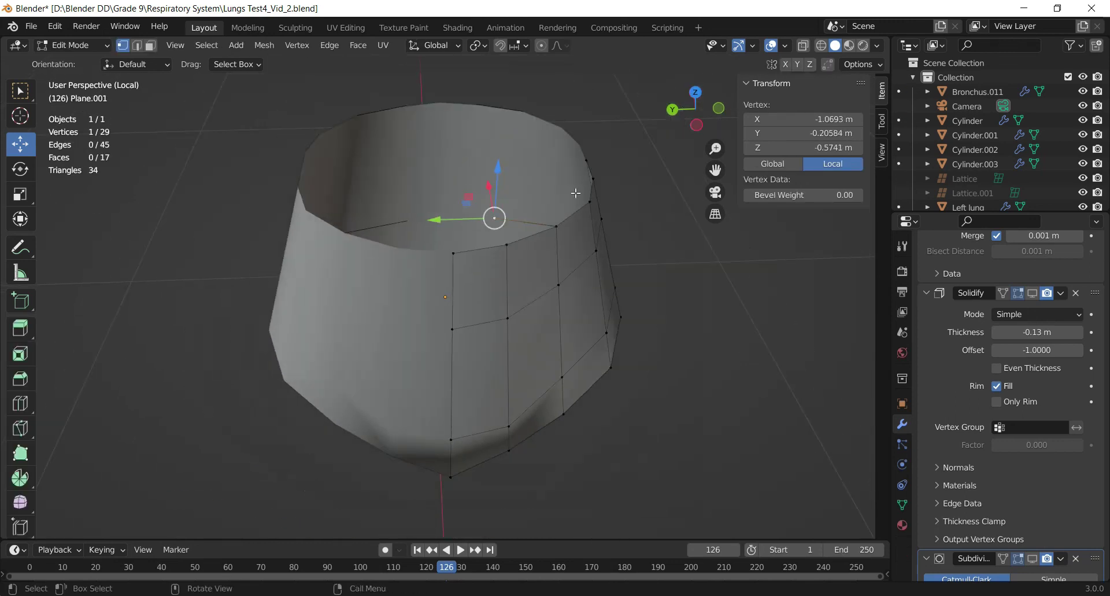
{"action": "key", "text": "x"}
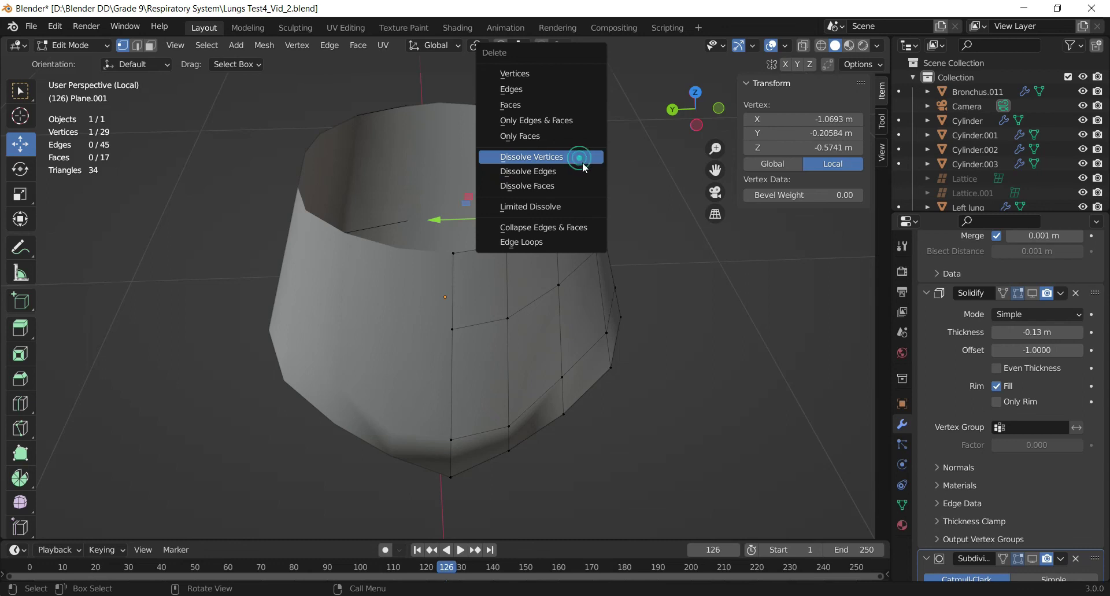
{"action": "left_click", "coordinate": [590, 166]}
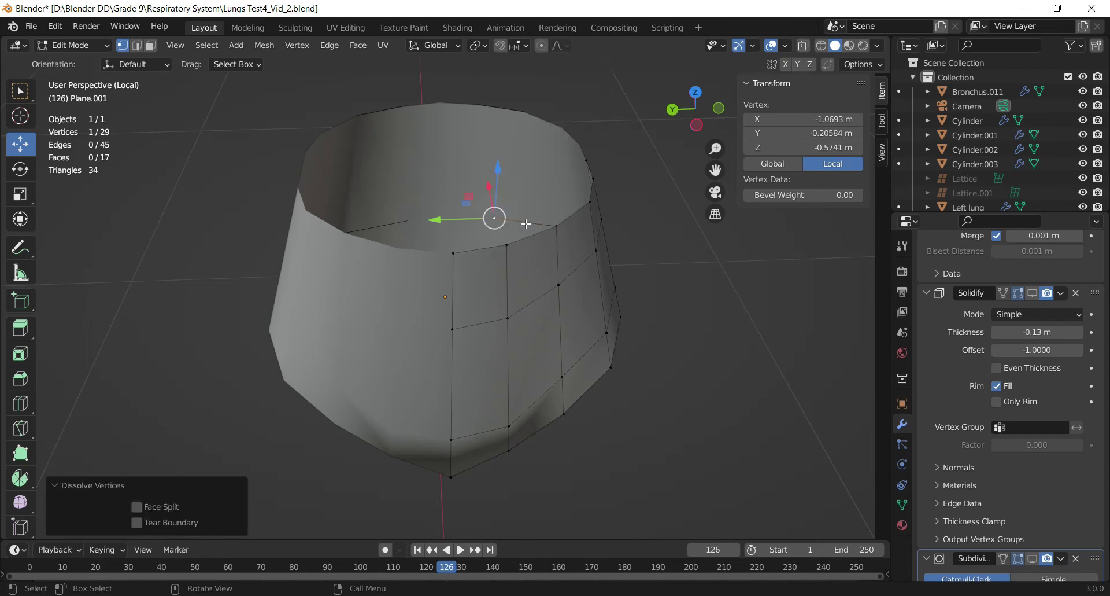
{"action": "key", "text": "x"}
{"action": "left_click", "coordinate": [497, 141]}
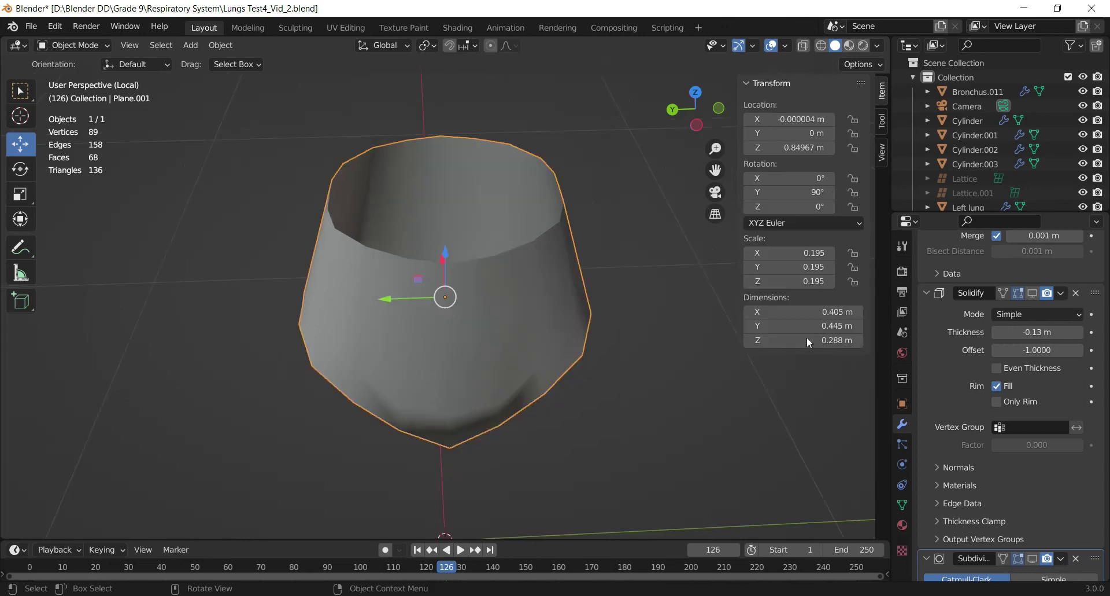
Leave local view, add the trachea to the selection and isolate it together with the cover
{"action": "key", "text": "KP_Divide"}
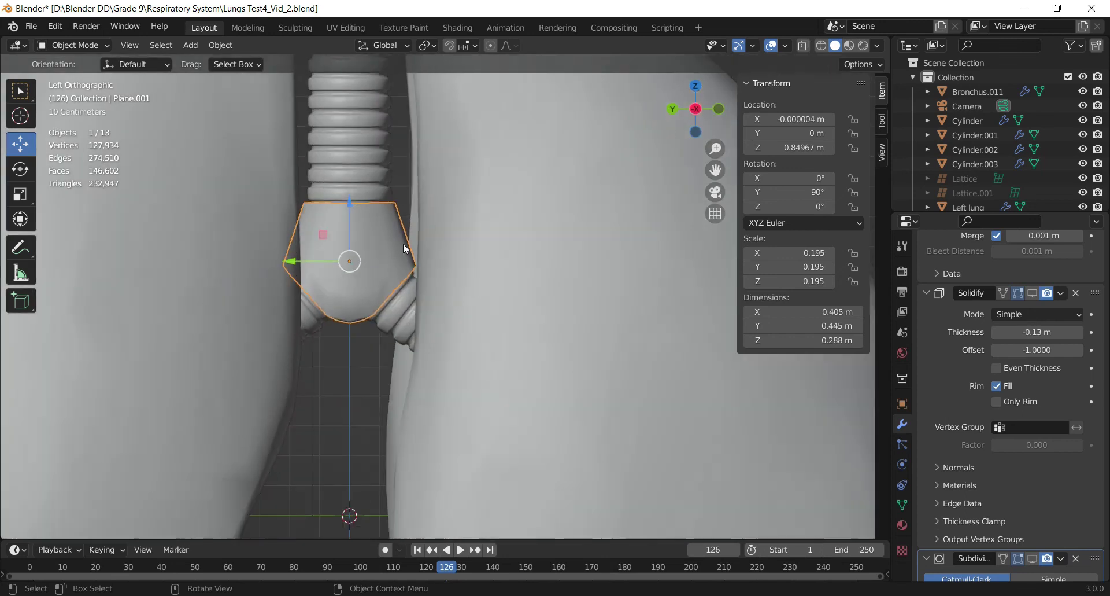
{"action": "left_click", "coordinate": [361, 153], "text": "shift"}
{"action": "key", "text": "KP_Divide"}
{"action": "scroll", "coordinate": [501, 320], "scroll_direction": "up", "scroll_amount": 7}
{"action": "left_click_drag", "start_coordinate": [716, 171], "coordinate": [717, 6]}
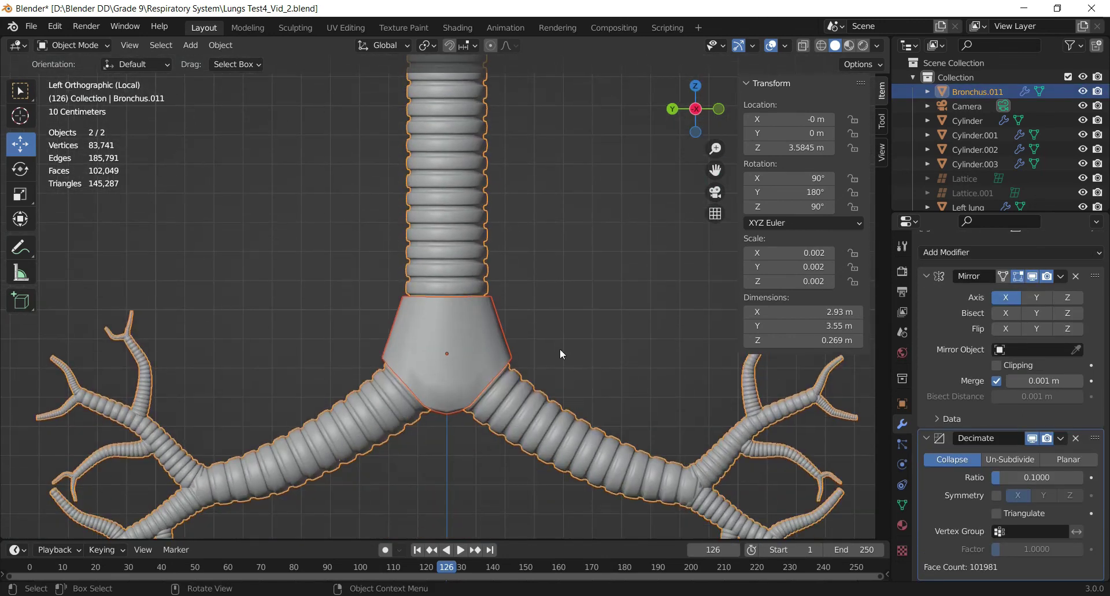
Select only the cover and turn the viewport display of its Solidify and Subdivision modifiers back on
{"action": "left_click", "coordinate": [559, 347]}
{"action": "left_click", "coordinate": [499, 343]}
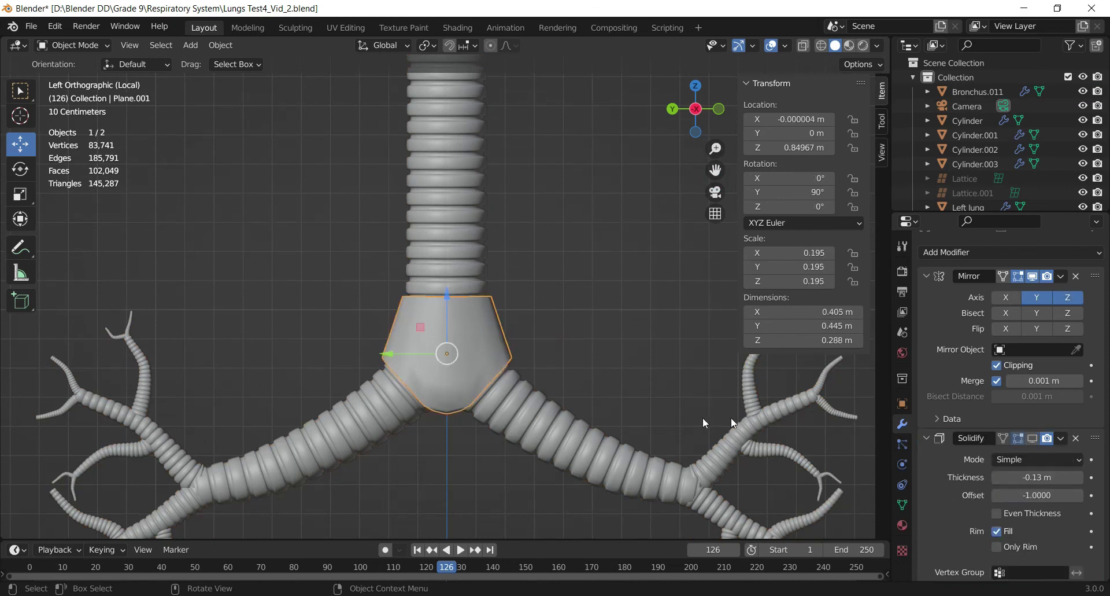
{"action": "scroll", "coordinate": [1021, 356], "scroll_direction": "down", "scroll_amount": 2}
{"action": "left_click", "coordinate": [1033, 391]}
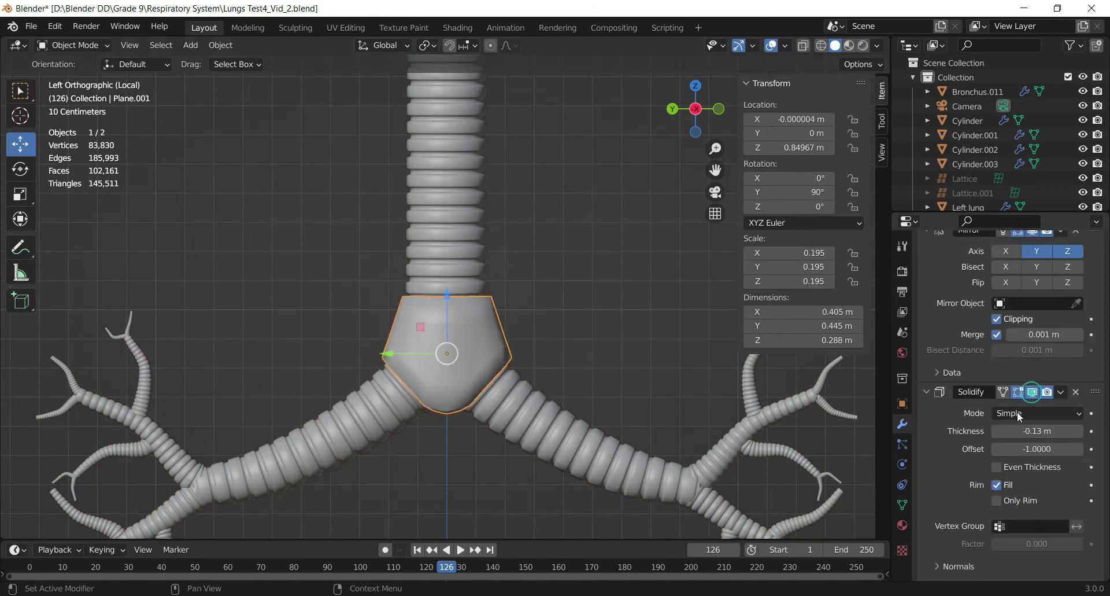
{"action": "scroll", "coordinate": [991, 439], "scroll_direction": "down", "scroll_amount": 8}
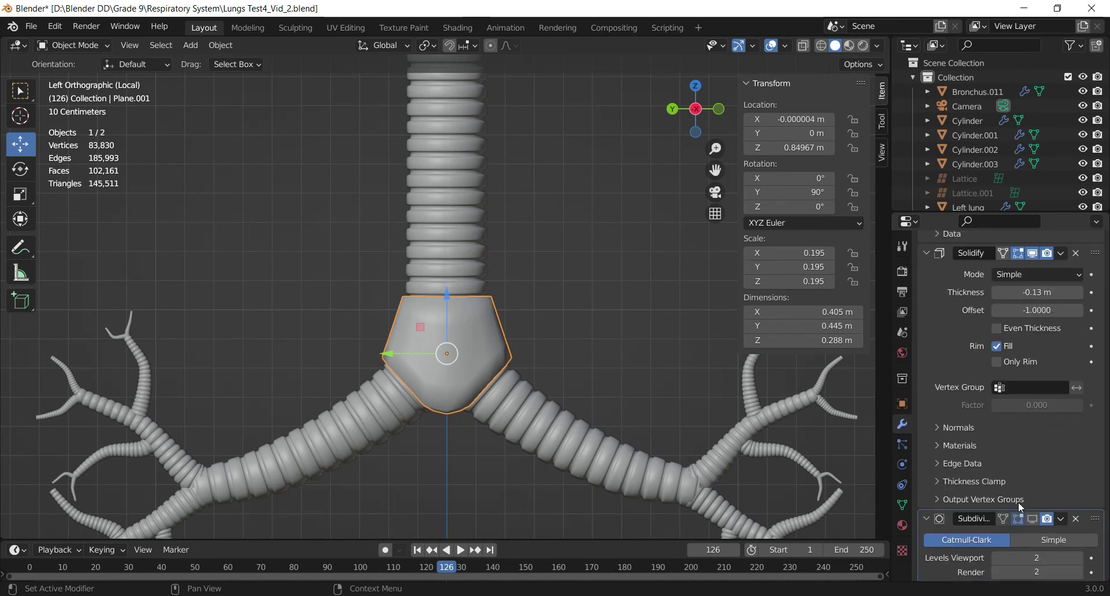
{"action": "left_click", "coordinate": [1032, 477]}
{"action": "scroll", "coordinate": [592, 401], "scroll_direction": "up", "scroll_amount": 3}
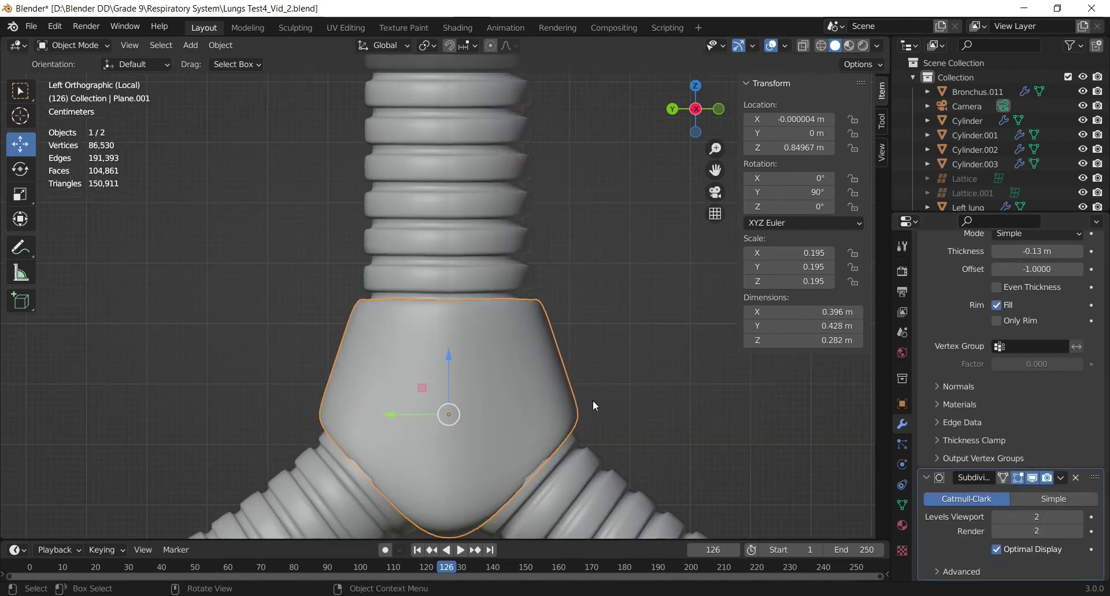
Scale the cover up slightly so that its object scale is about 0.197
{"action": "scroll", "coordinate": [592, 400], "scroll_direction": "down", "scroll_amount": 1}
{"action": "left_click_drag", "start_coordinate": [694, 112], "coordinate": [634, 224]}
{"action": "key", "text": "s"}
{"action": "left_click", "coordinate": [627, 316]}
{"action": "key", "text": "s"}
{"action": "left_click", "coordinate": [635, 224]}
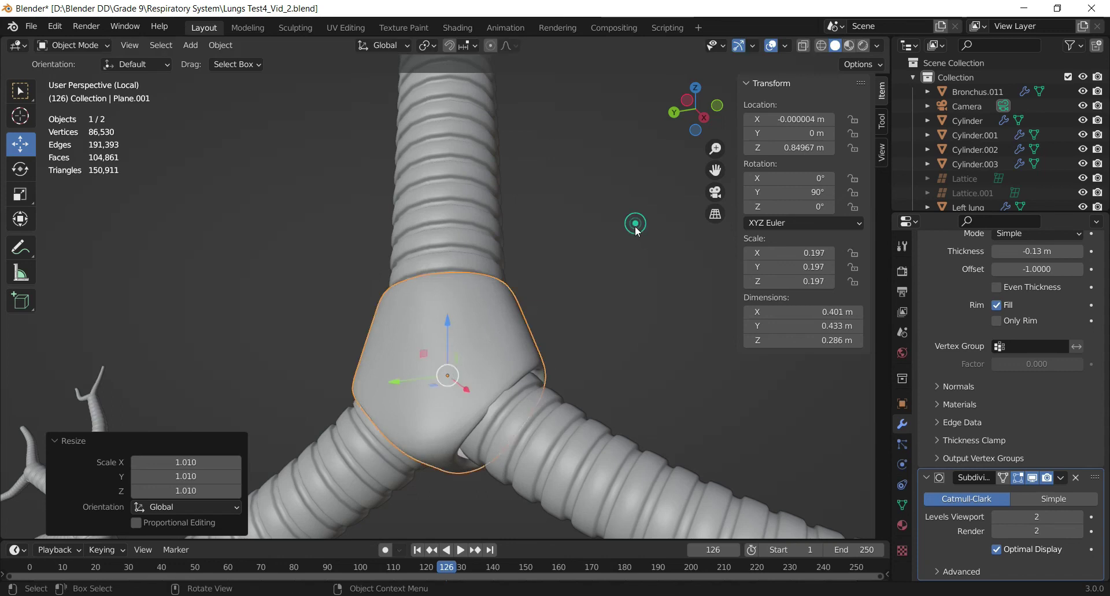
In Edit Mode, shift the cover's two lower edge vertices beside the bronchus slightly along X
{"action": "left_click_drag", "start_coordinate": [677, 132], "coordinate": [551, 325]}
{"action": "key", "text": "Tab"}
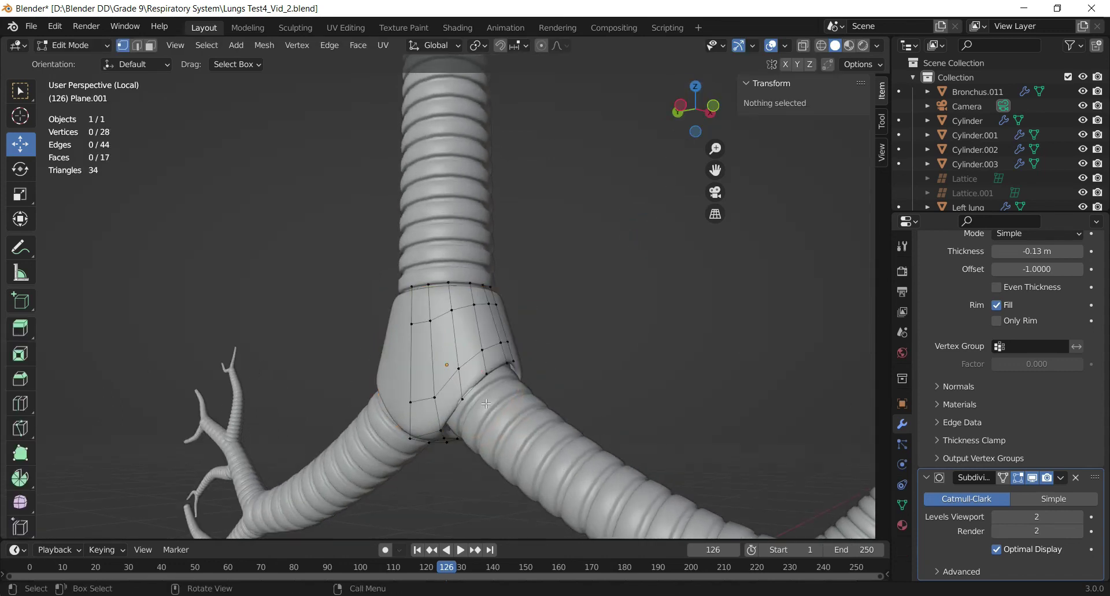
{"action": "scroll", "coordinate": [486, 403], "scroll_direction": "up", "scroll_amount": 1}
{"action": "left_click", "coordinate": [465, 422]}
{"action": "left_click_drag", "start_coordinate": [697, 109], "coordinate": [685, 143]}
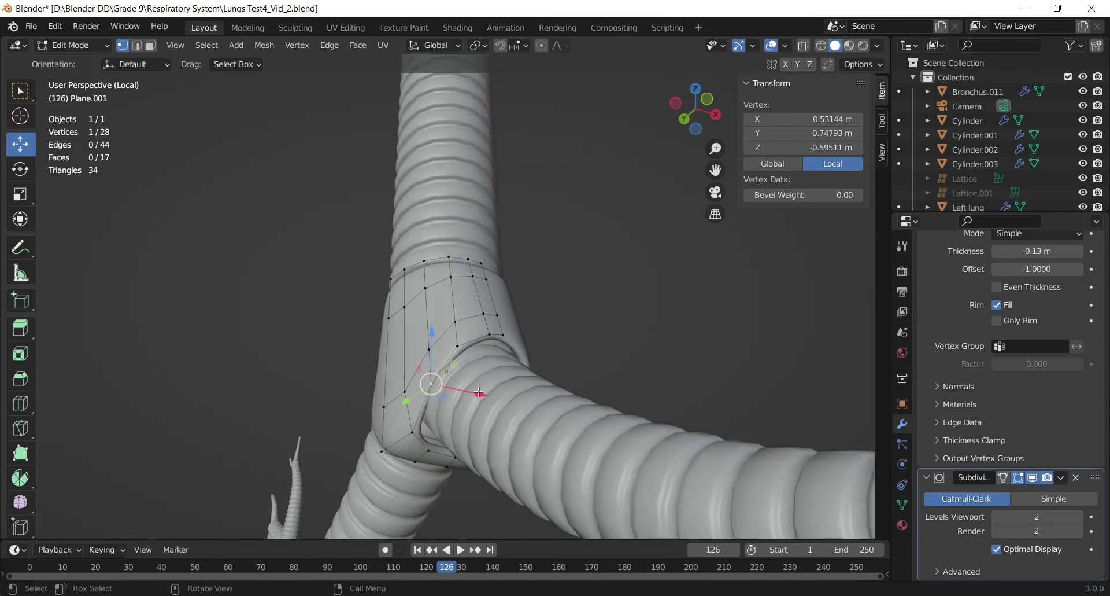
{"action": "left_click_drag", "start_coordinate": [479, 392], "coordinate": [469, 391]}
{"action": "left_click", "coordinate": [412, 434]}
{"action": "left_click_drag", "start_coordinate": [451, 433], "coordinate": [458, 432]}
Reposition the cover's edge vertex against the bronchus and move the bottom vertex below it about -0.027 m along Y
{"action": "left_click", "coordinate": [419, 380]}
{"action": "left_click_drag", "start_coordinate": [455, 387], "coordinate": [428, 404]}
{"action": "left_click", "coordinate": [428, 451]}
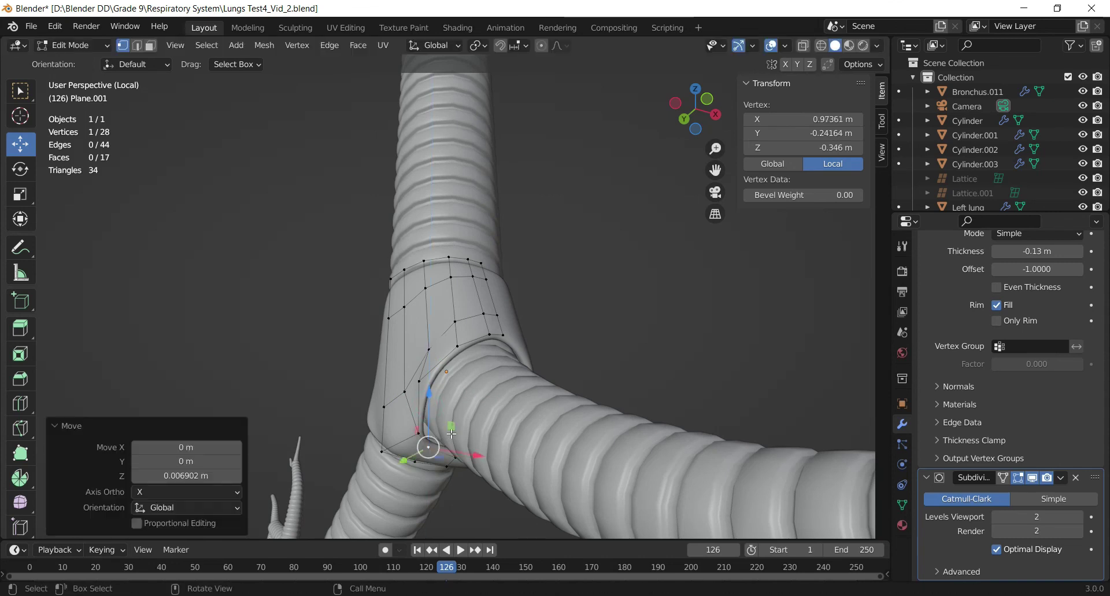
{"action": "left_click_drag", "start_coordinate": [417, 455], "coordinate": [424, 451]}
Return to Object Mode and scale the cover down uniformly to an object scale of about 0.193
{"action": "scroll", "coordinate": [465, 437], "scroll_direction": "down", "scroll_amount": 3}
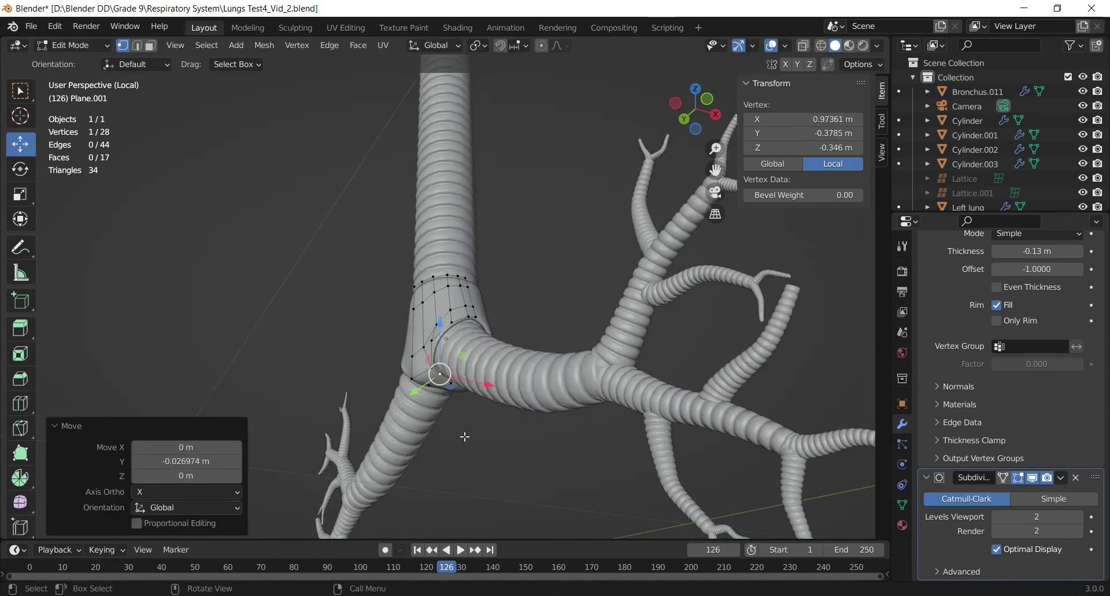
{"action": "left_click_drag", "start_coordinate": [697, 111], "coordinate": [659, 119]}
{"action": "key", "text": "Tab"}
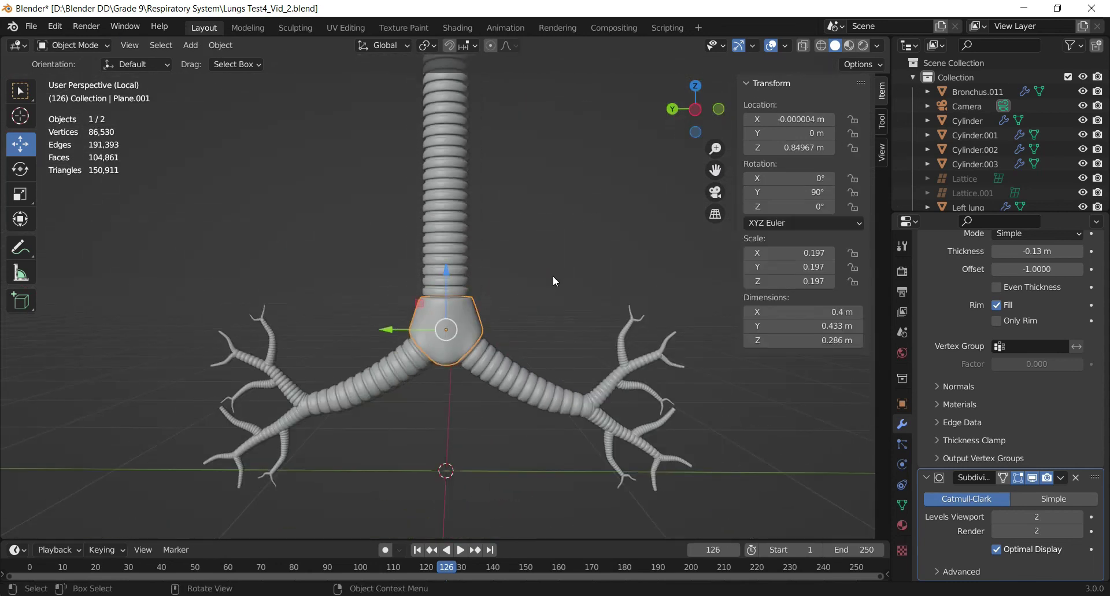
{"action": "scroll", "coordinate": [573, 308], "scroll_direction": "up", "scroll_amount": 2}
{"action": "key", "text": "s"}
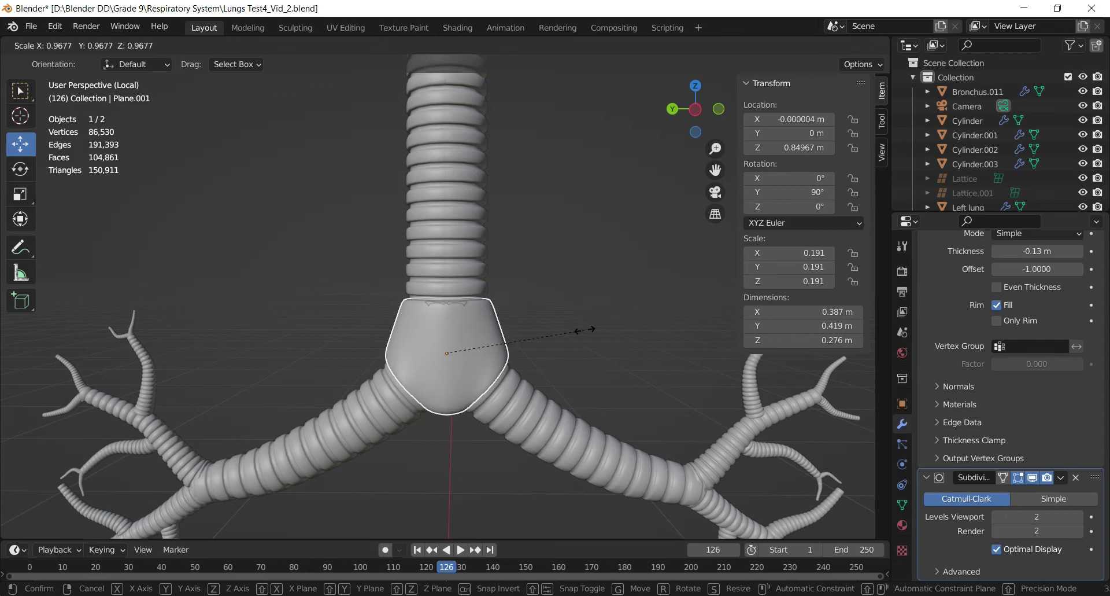
{"action": "left_click", "coordinate": [585, 330]}
{"action": "key", "text": "s"}
{"action": "left_click", "coordinate": [585, 331]}
Leave local view and move both lungs outward along Y, placing the right lung at about Y 0.33 m
{"action": "scroll", "coordinate": [586, 331], "scroll_direction": "down", "scroll_amount": 3}
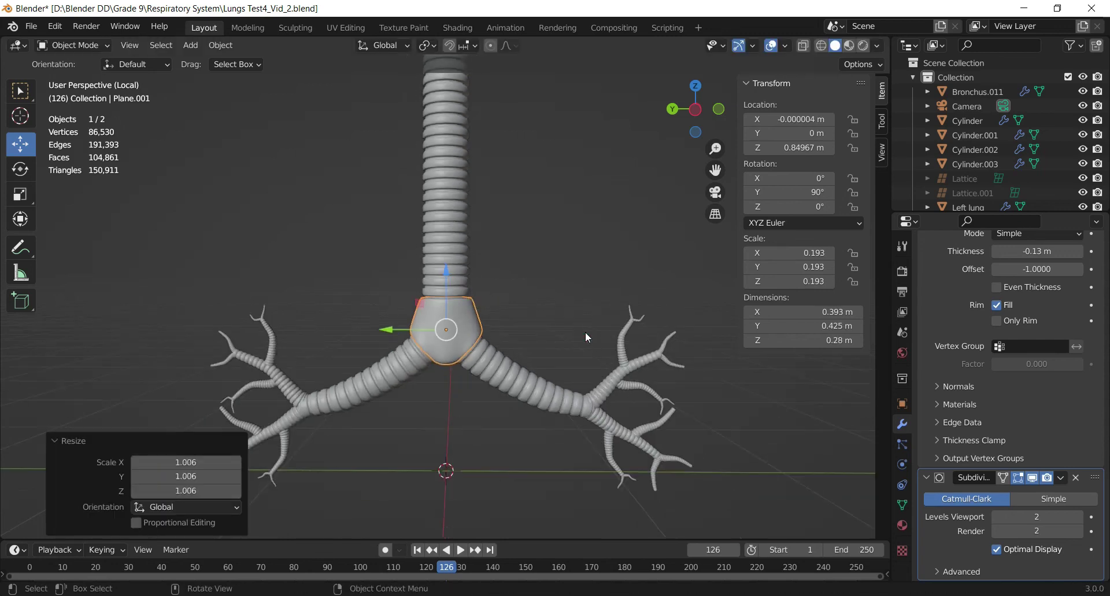
{"action": "key", "text": "KP_Divide"}
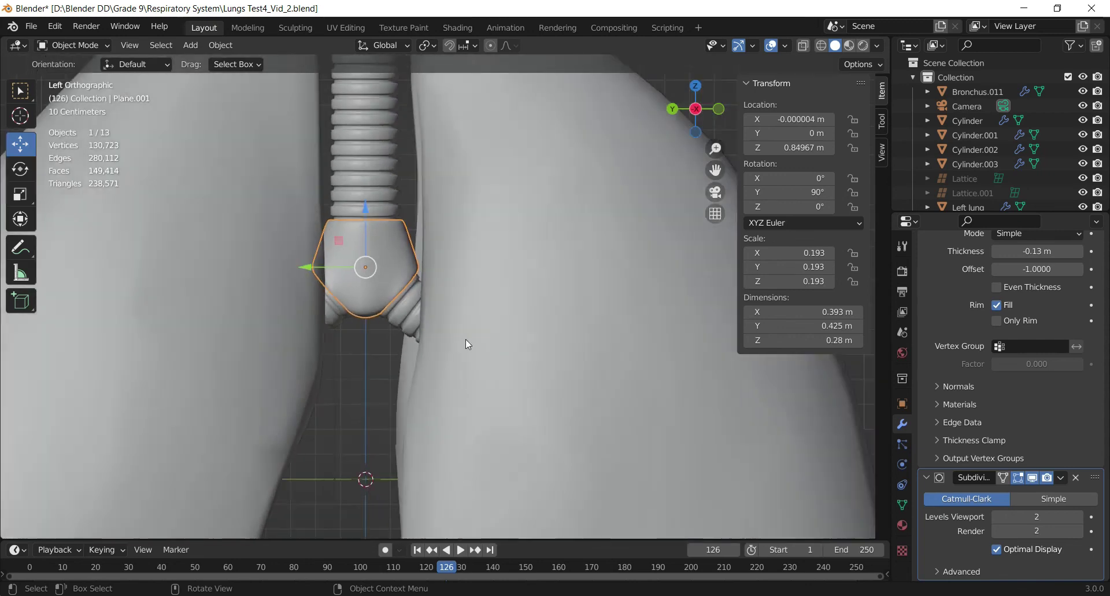
{"action": "left_click", "coordinate": [353, 385]}
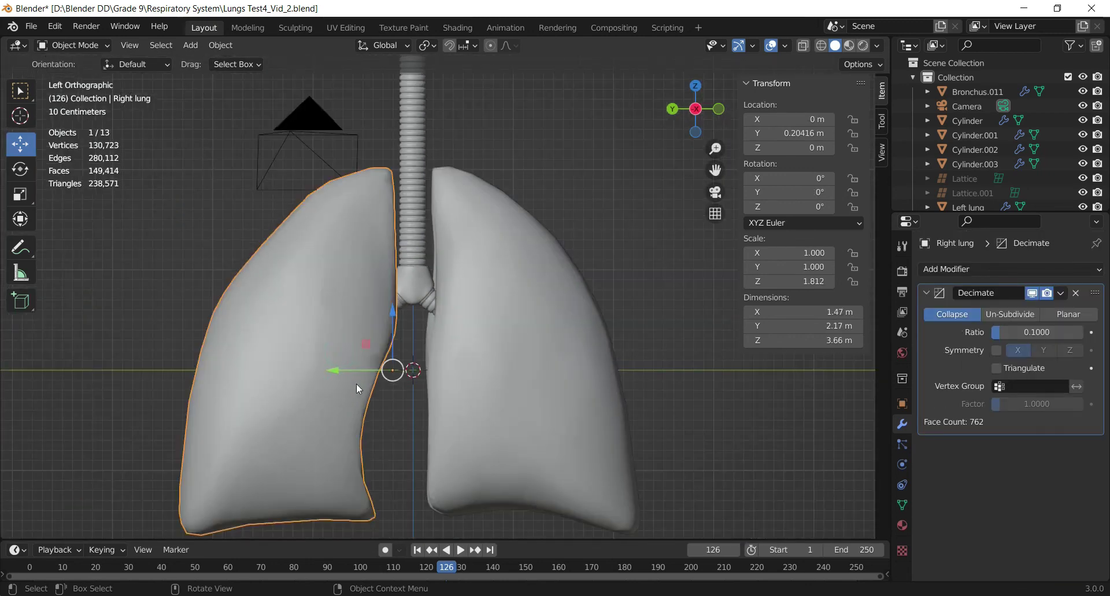
{"action": "left_click_drag", "start_coordinate": [344, 373], "coordinate": [320, 372]}
{"action": "left_click", "coordinate": [500, 386]}
{"action": "left_click", "coordinate": [359, 384]}
Deselect the right lung and examine the assembled lungs, trachea and larynx as a whole
{"action": "scroll", "coordinate": [369, 372], "scroll_direction": "down", "scroll_amount": 7}
{"action": "scroll", "coordinate": [480, 309], "scroll_direction": "up", "scroll_amount": 7}
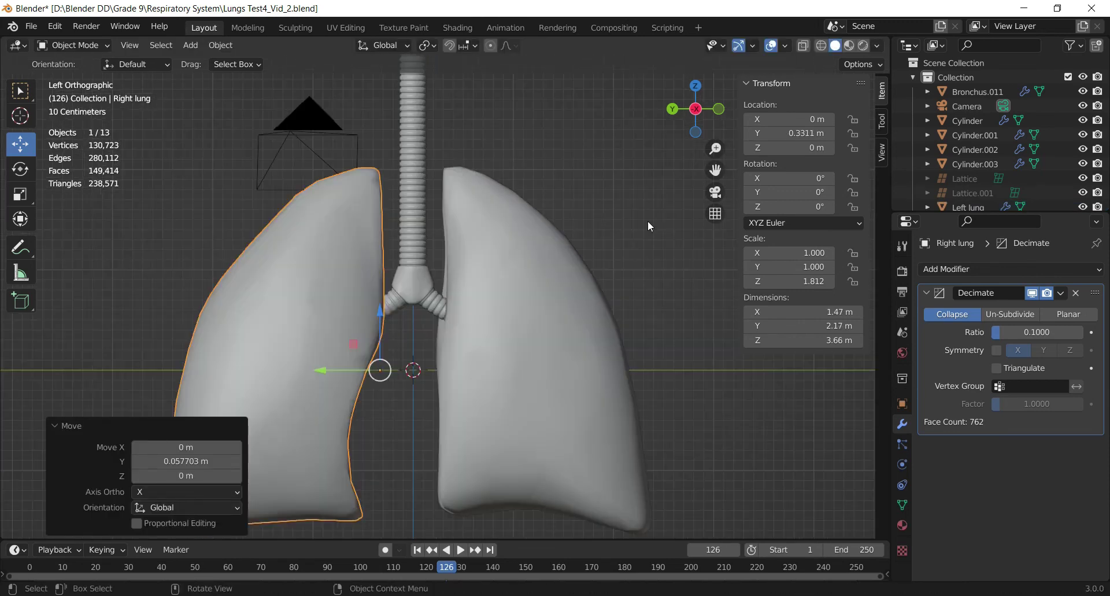
{"action": "left_click", "coordinate": [623, 227]}
{"action": "scroll", "coordinate": [623, 227], "scroll_direction": "down", "scroll_amount": 3}
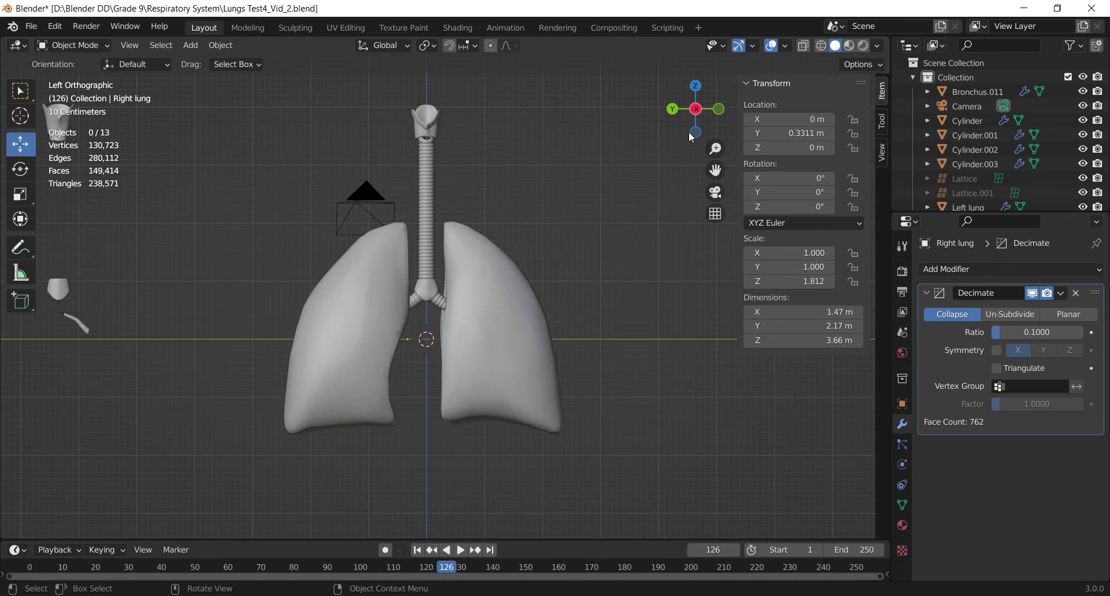
{"action": "left_click_drag", "start_coordinate": [706, 125], "coordinate": [753, 121]}
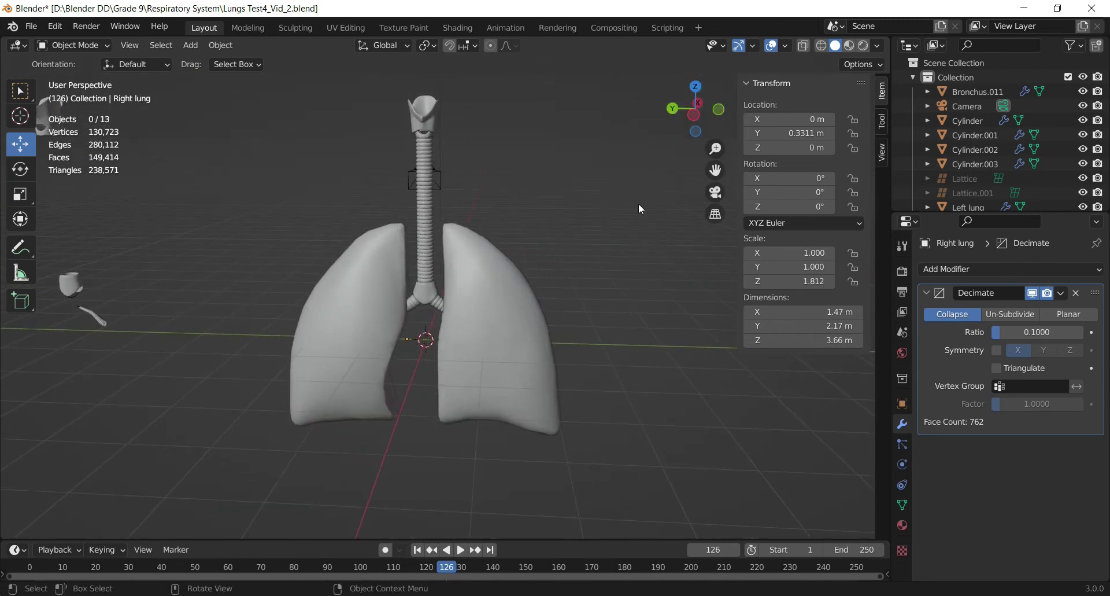
{"action": "scroll", "coordinate": [639, 203], "scroll_direction": "down", "scroll_amount": 1}
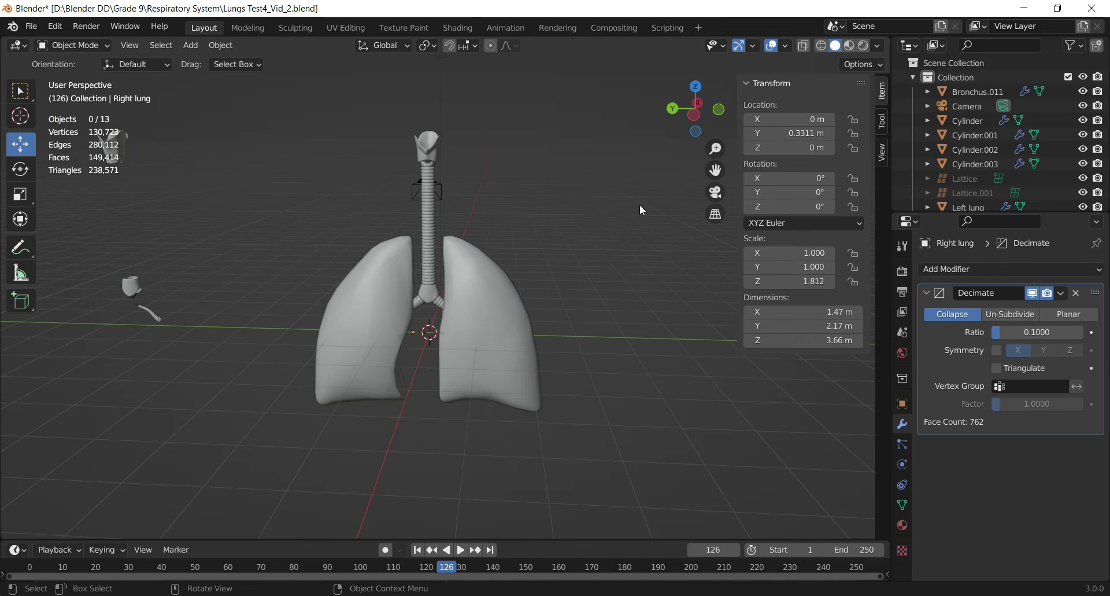
{"action": "scroll", "coordinate": [636, 209], "scroll_direction": "down", "scroll_amount": 1}
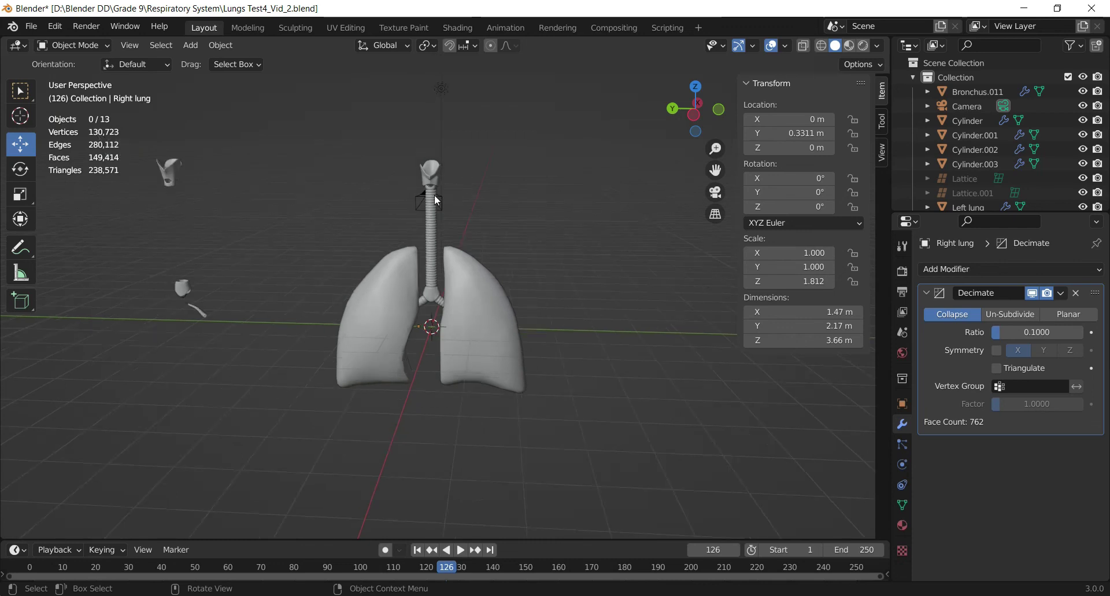